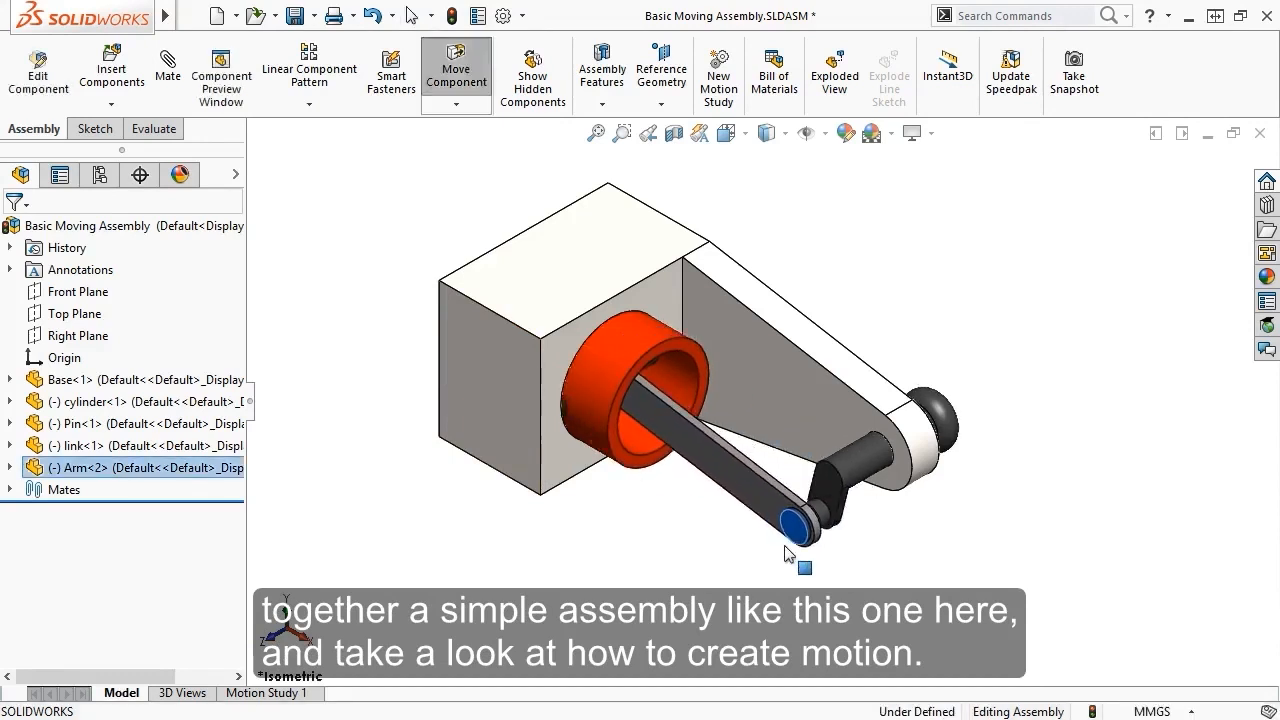
Exit Move Component and start a new Assembly document
key(Escape)
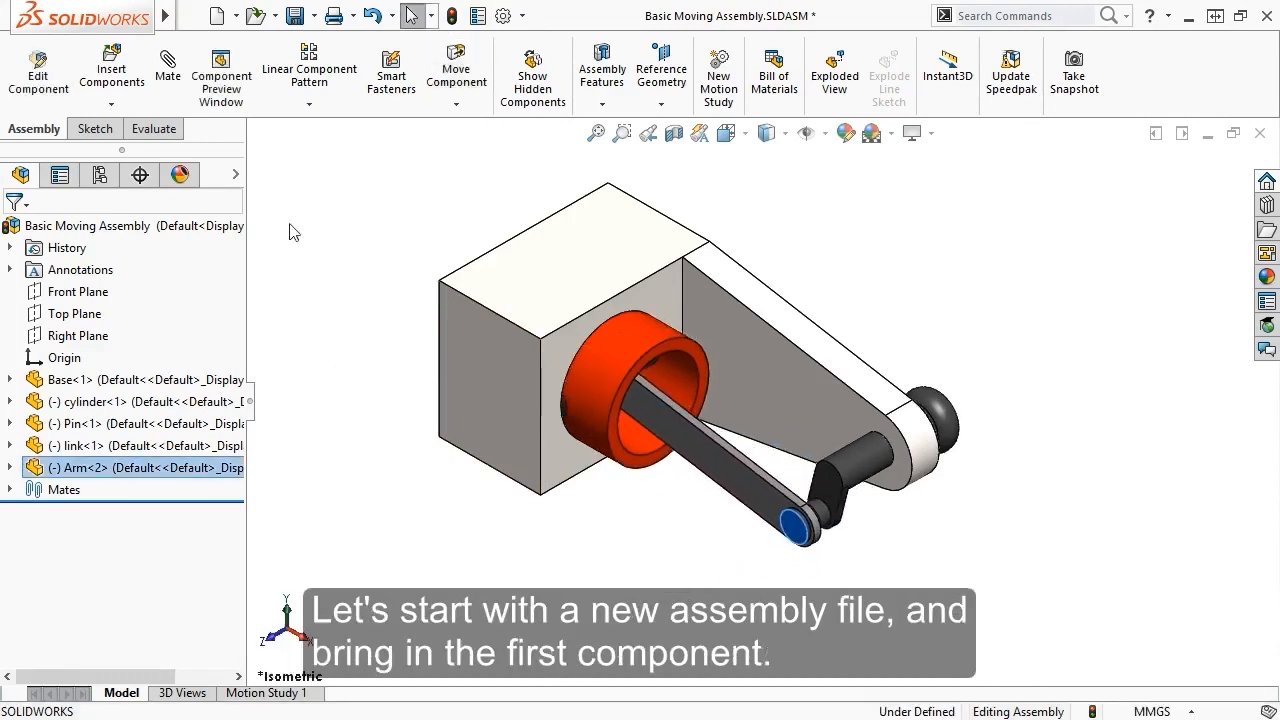
click(217, 15)
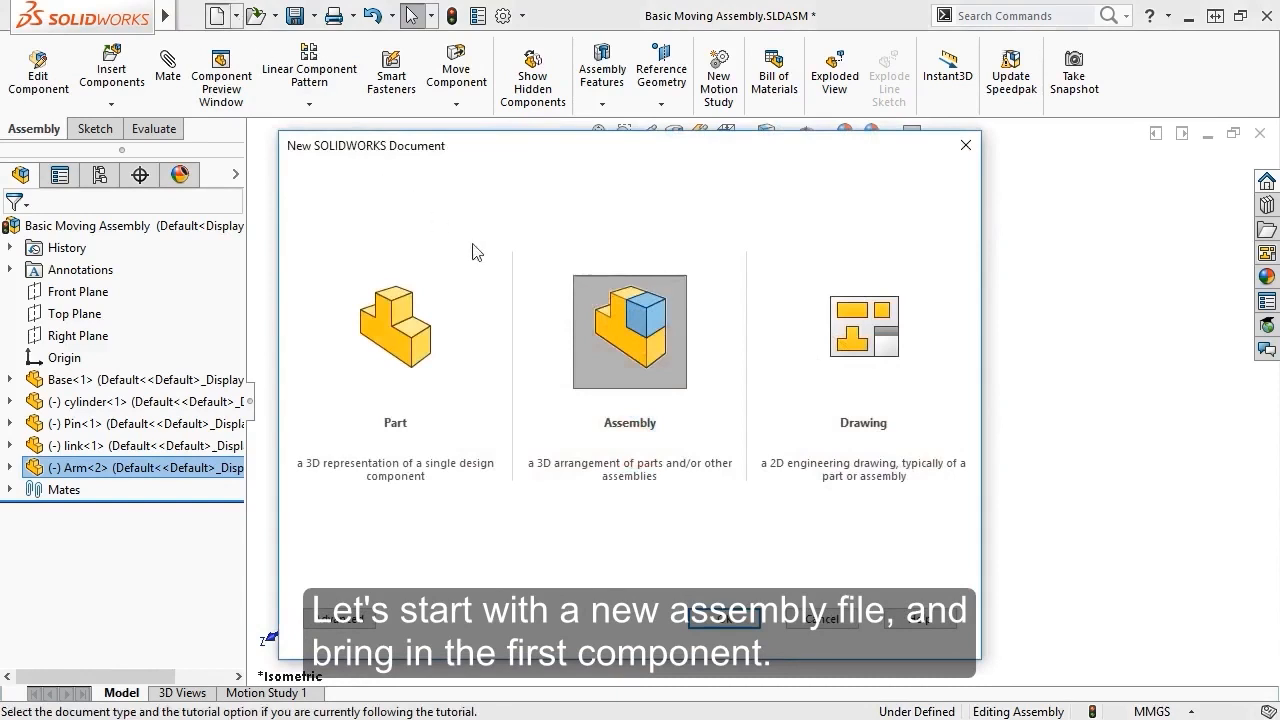
double_click(628, 320)
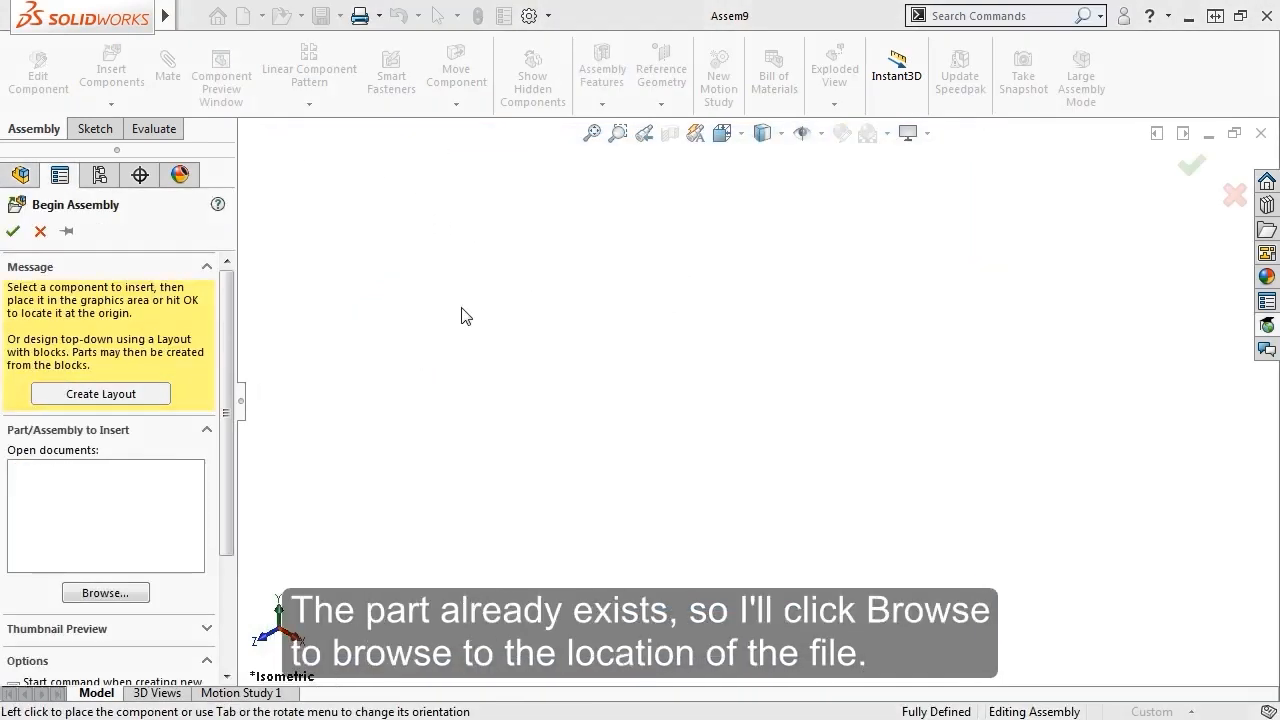
Browse to Base.SLDPRT and load it into the new assembly
click(123, 594)
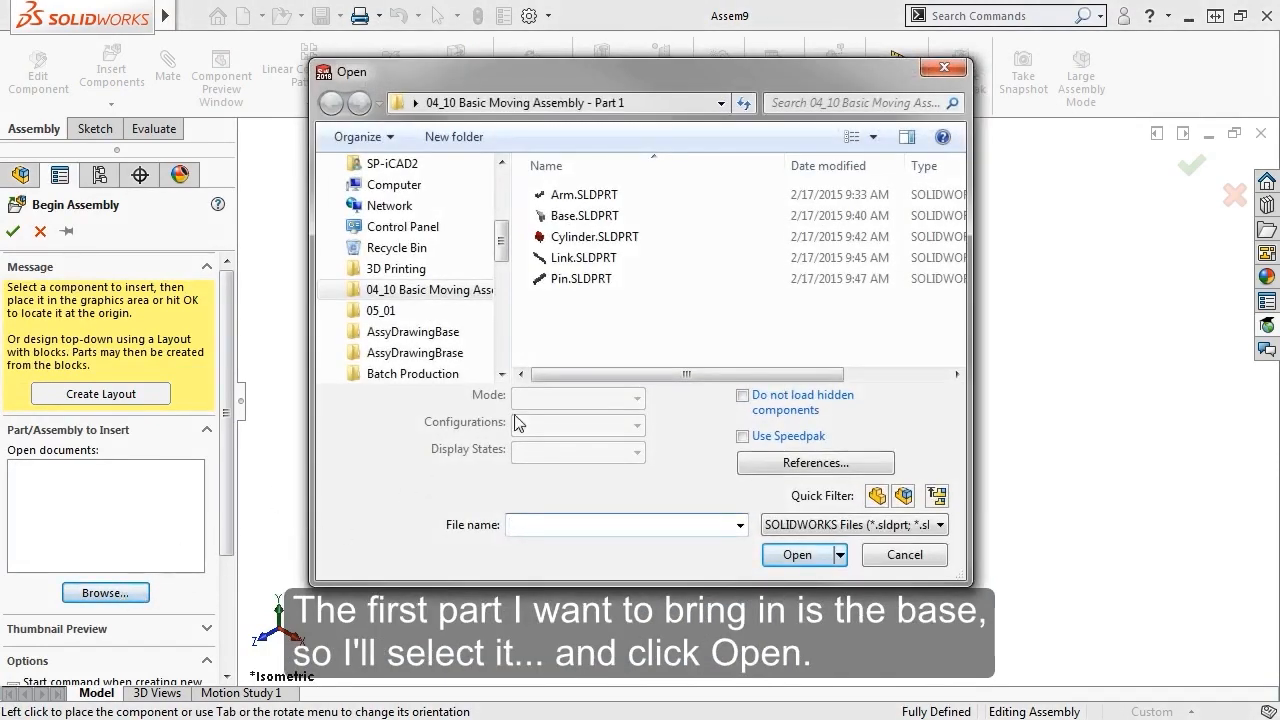
click(598, 218)
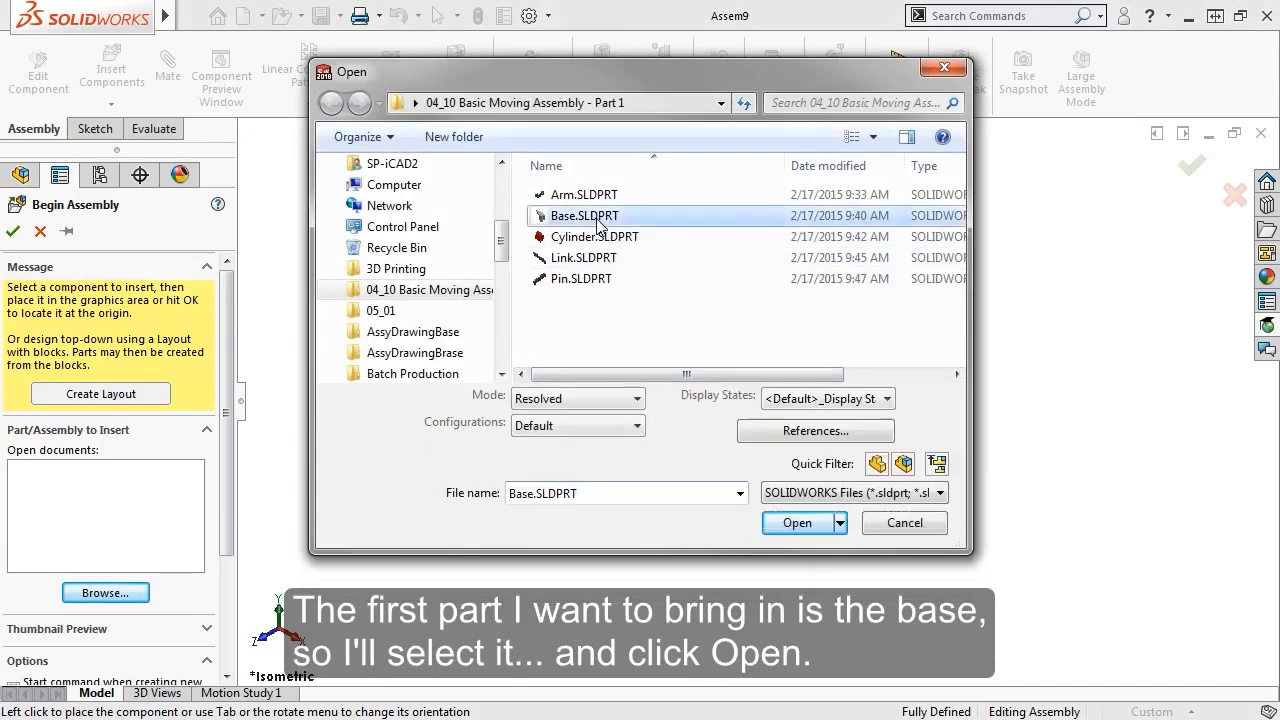
click(797, 523)
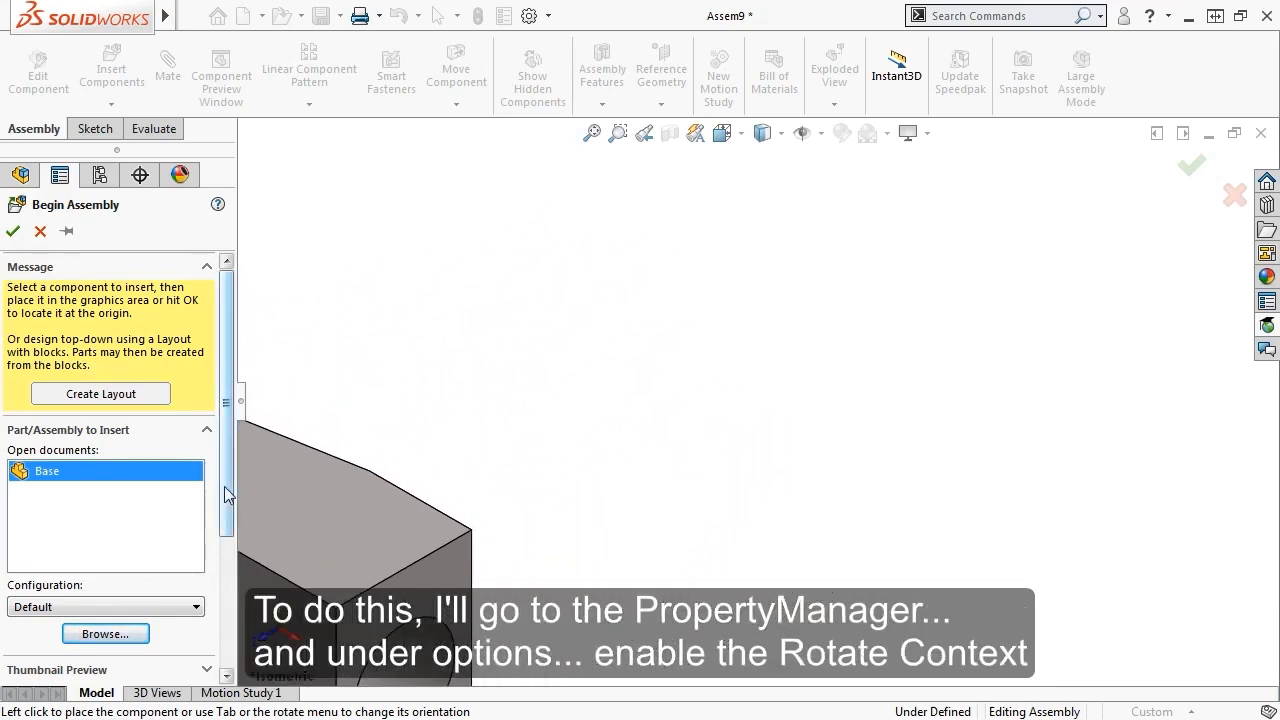
Rotate the Base 90° about Z twice and 90° about X, then place it at the origin
scroll(214, 675, down, 5)
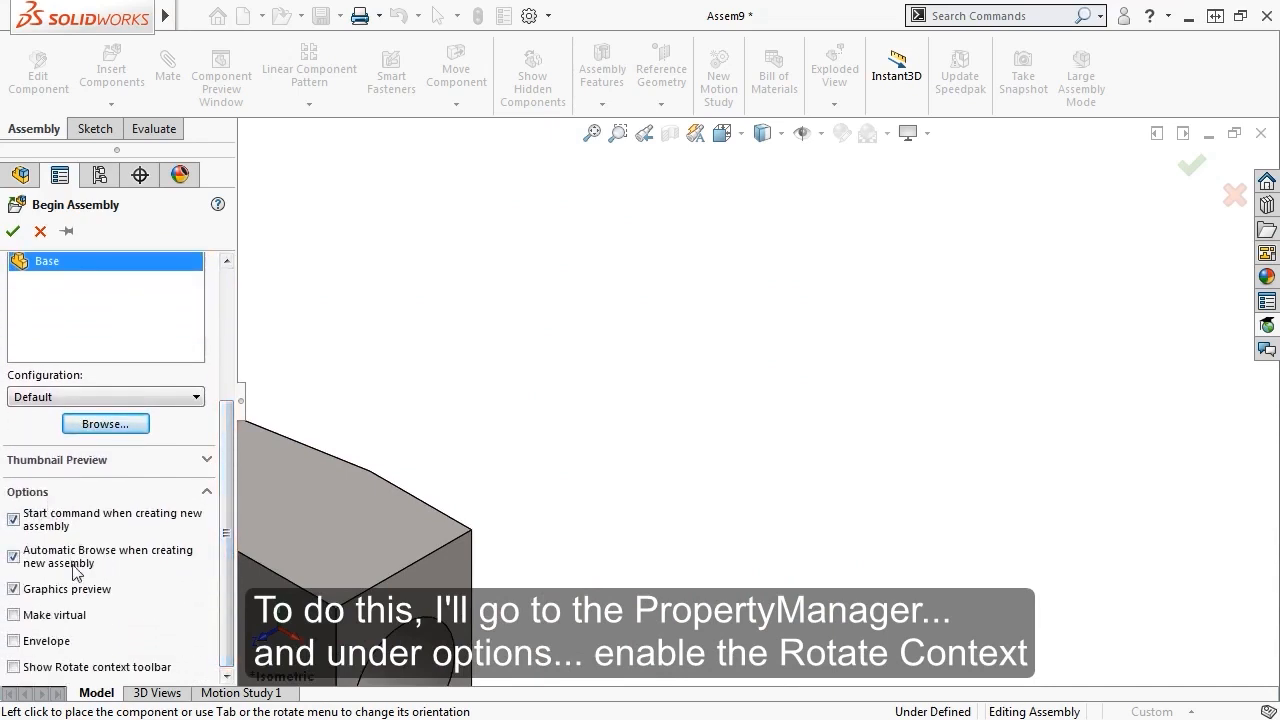
click(14, 667)
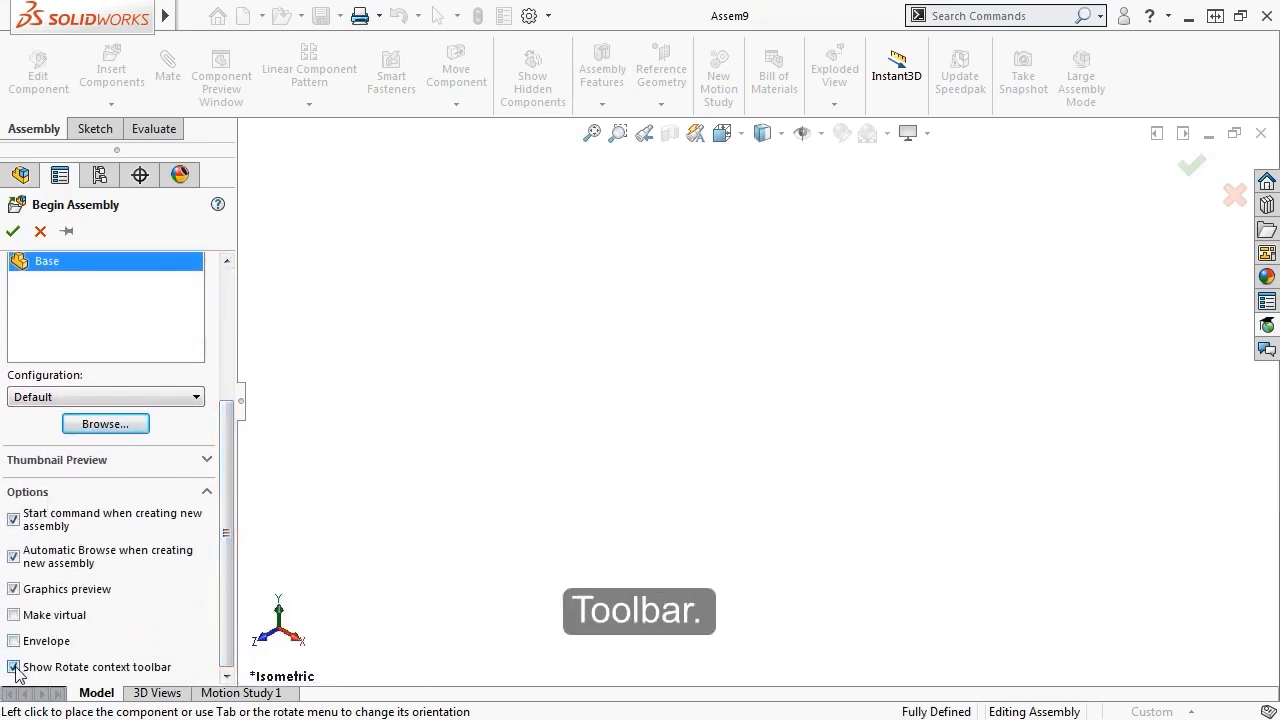
mouse_move(295, 572)
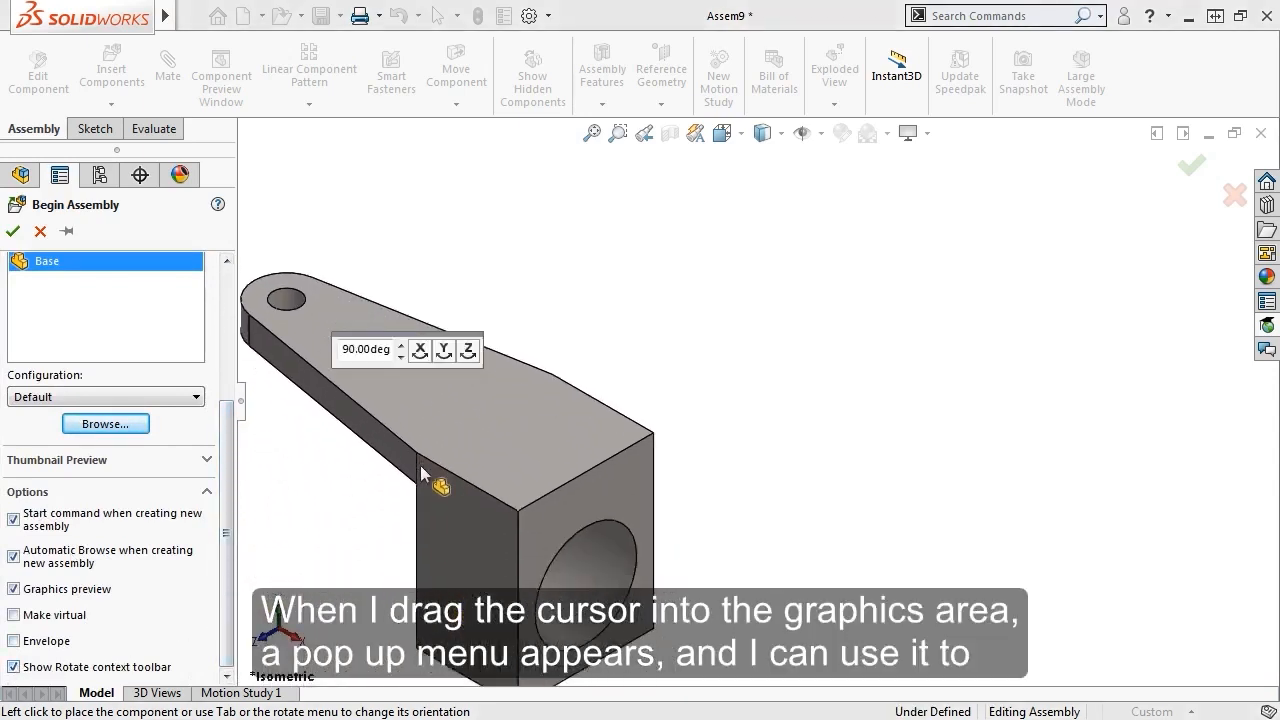
click(468, 350)
click(468, 350)
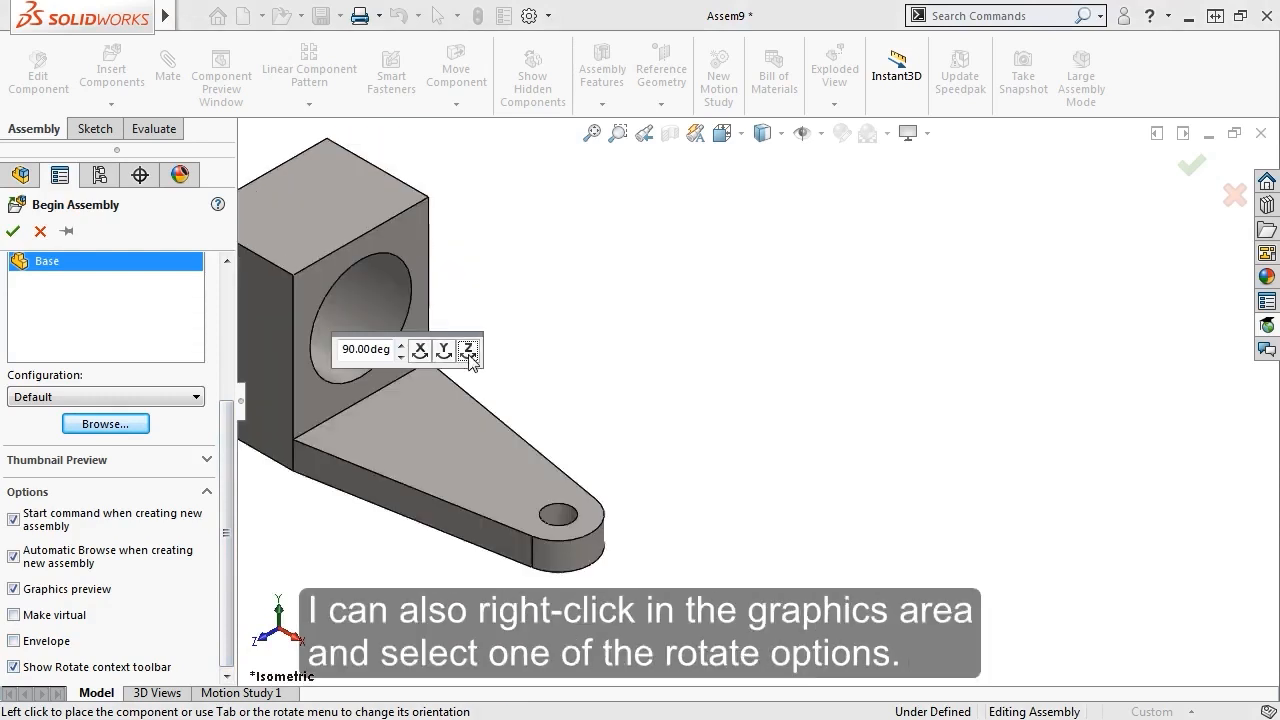
right_click(458, 425)
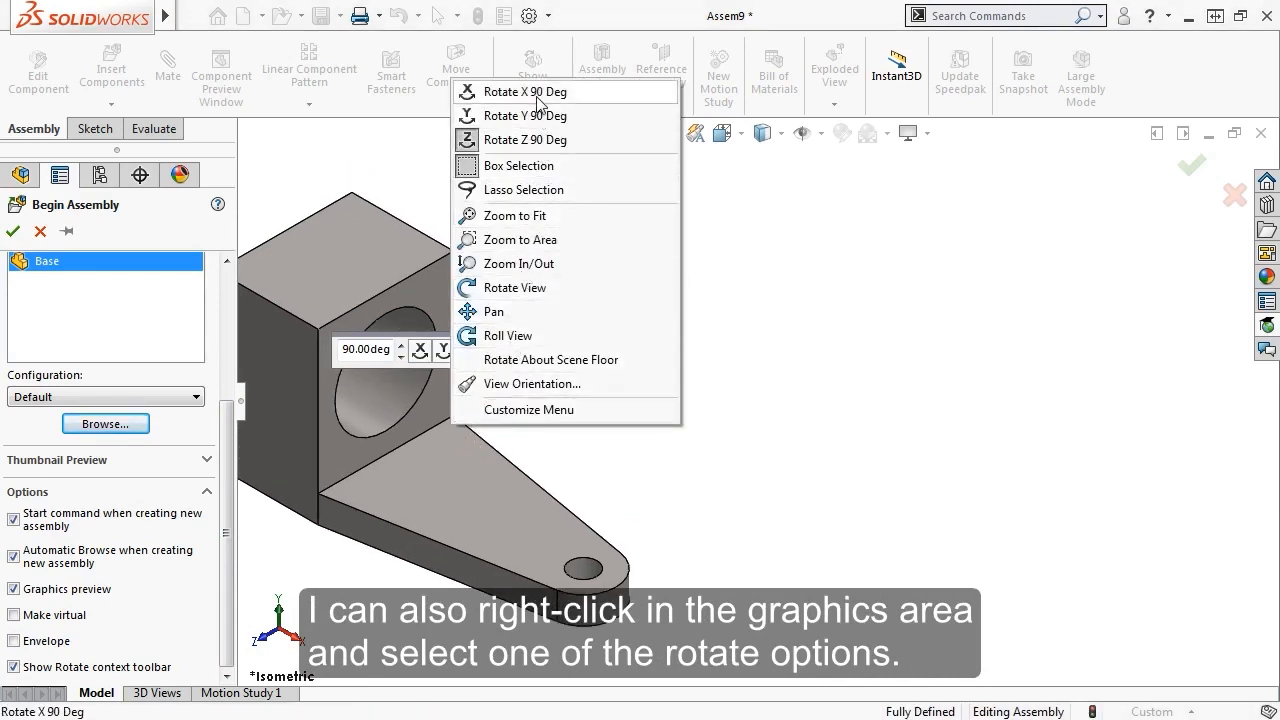
click(537, 100)
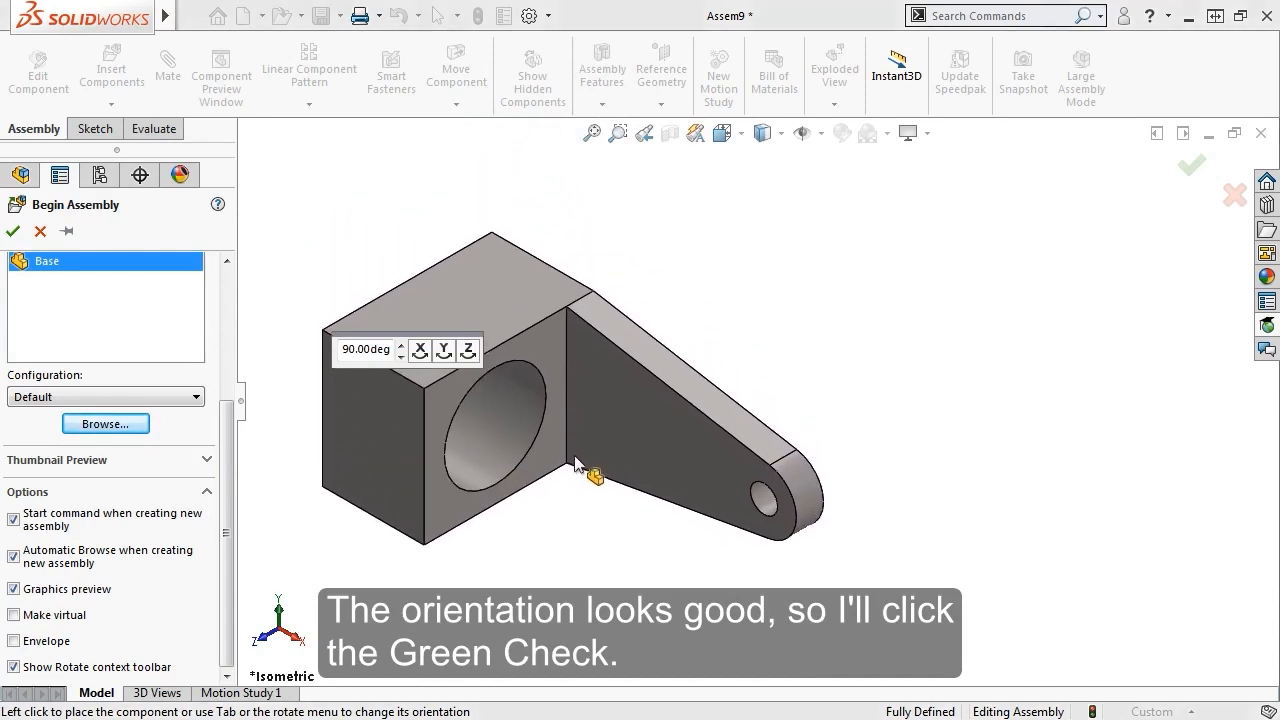
click(1190, 167)
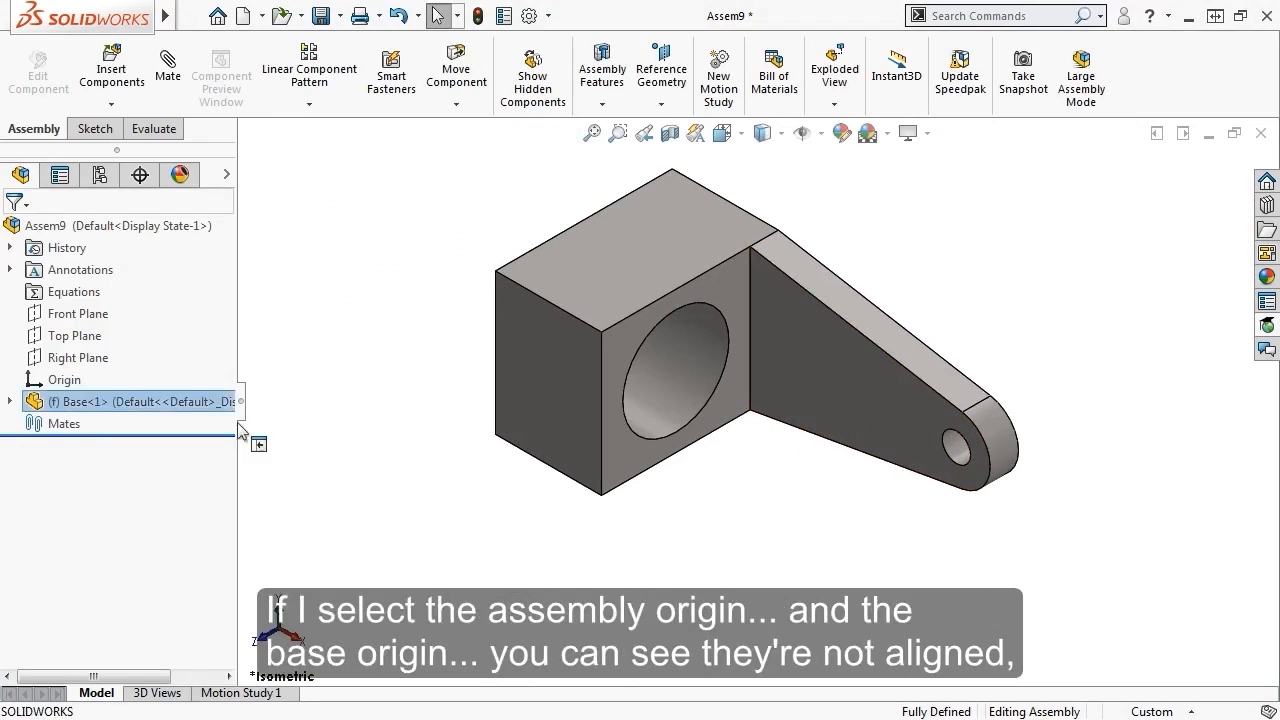
Compare the assembly origin with the Base<1> origin and confirm the fixed Base won't drag
click(30, 382)
click(10, 402)
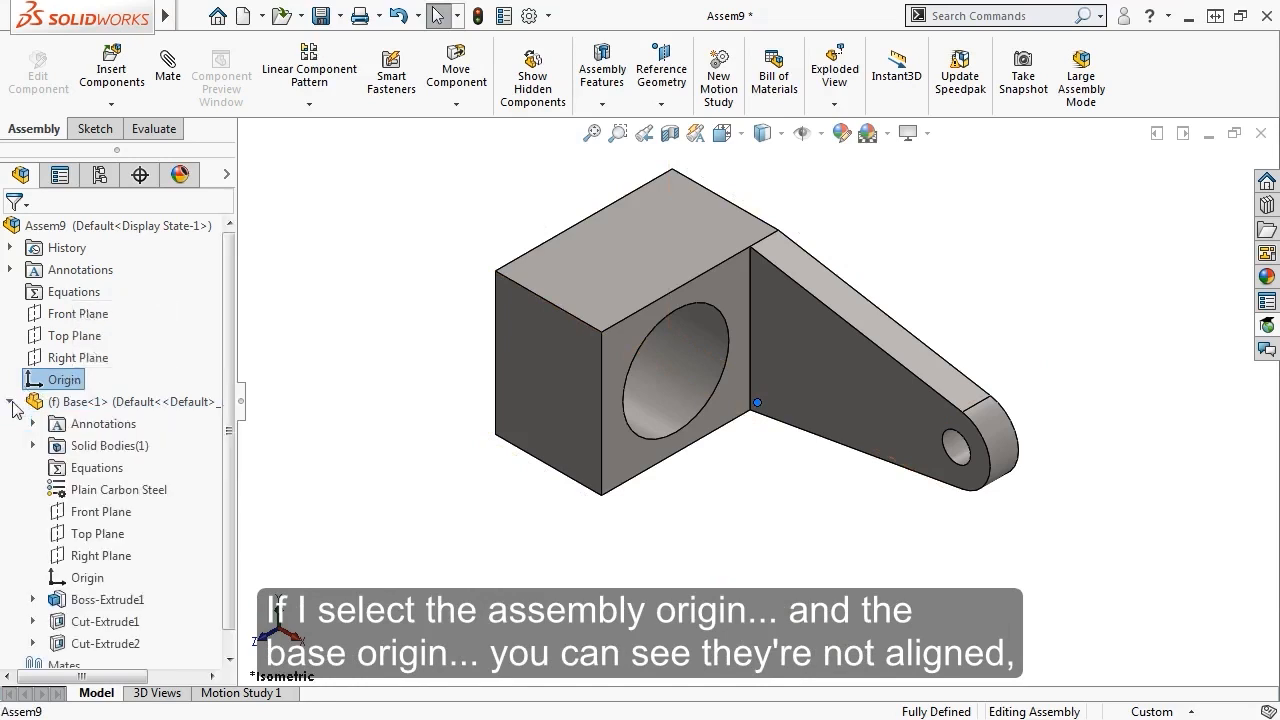
ctrl+click(80, 578)
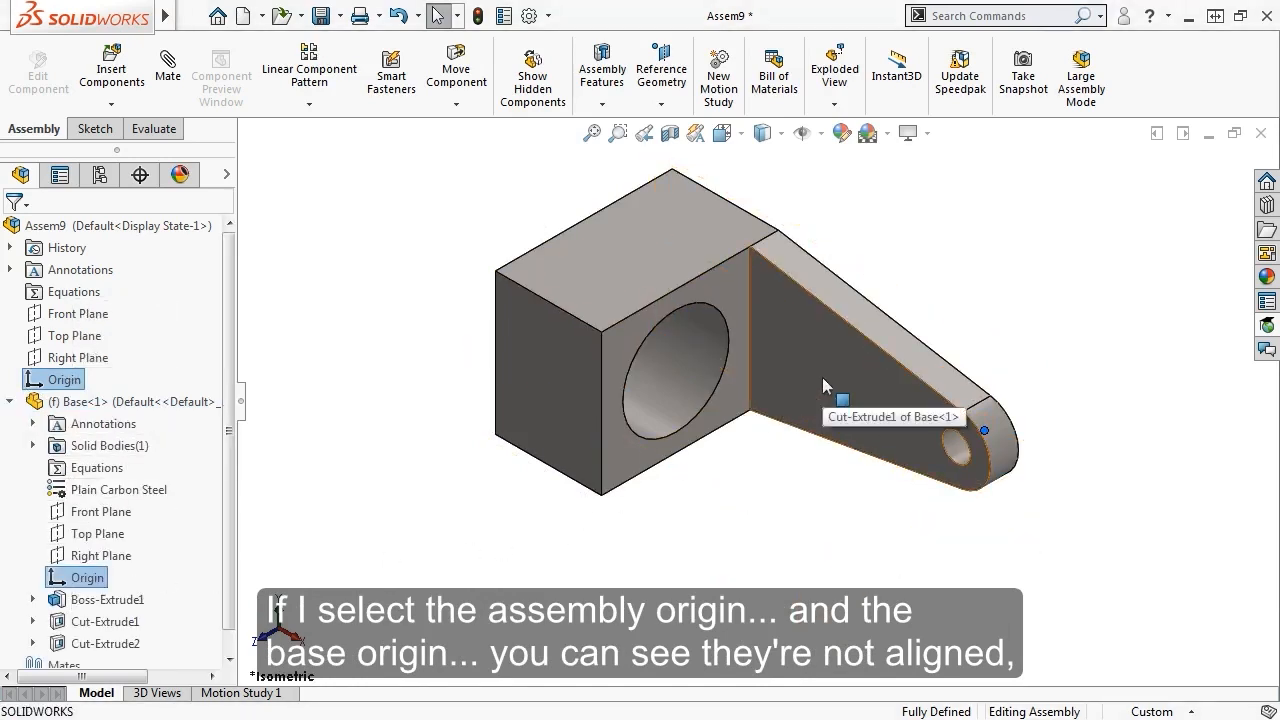
click(735, 470)
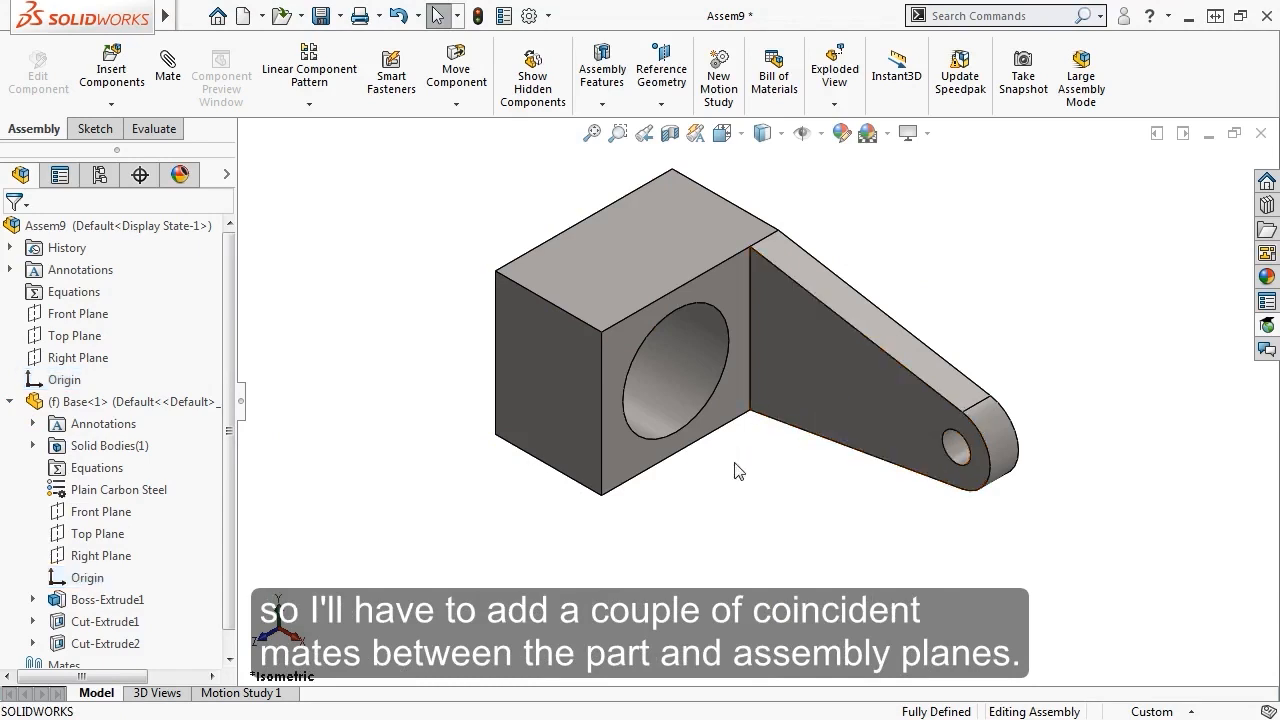
mouse_move(627, 260)
mouse_down()
mouse_move(672, 250)
mouse_move(639, 269)
mouse_up()
click(745, 490)
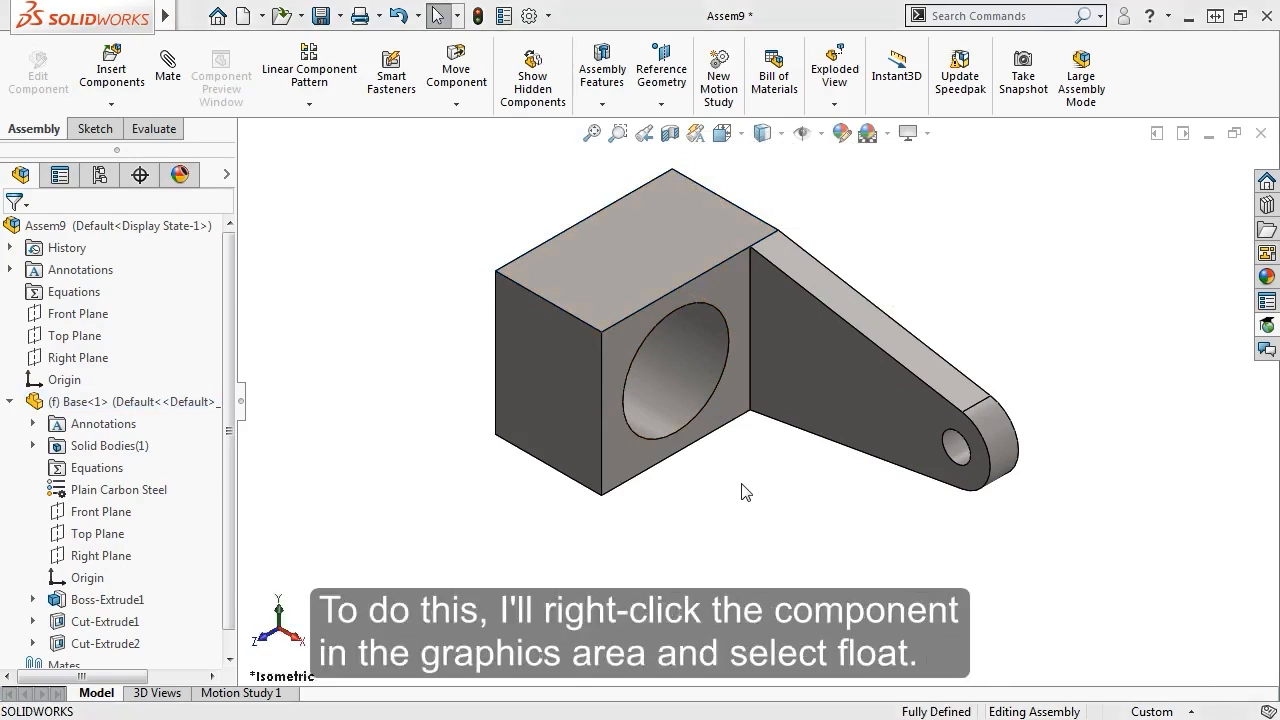
Float the Base component and drag it away from its position
right_click(648, 253)
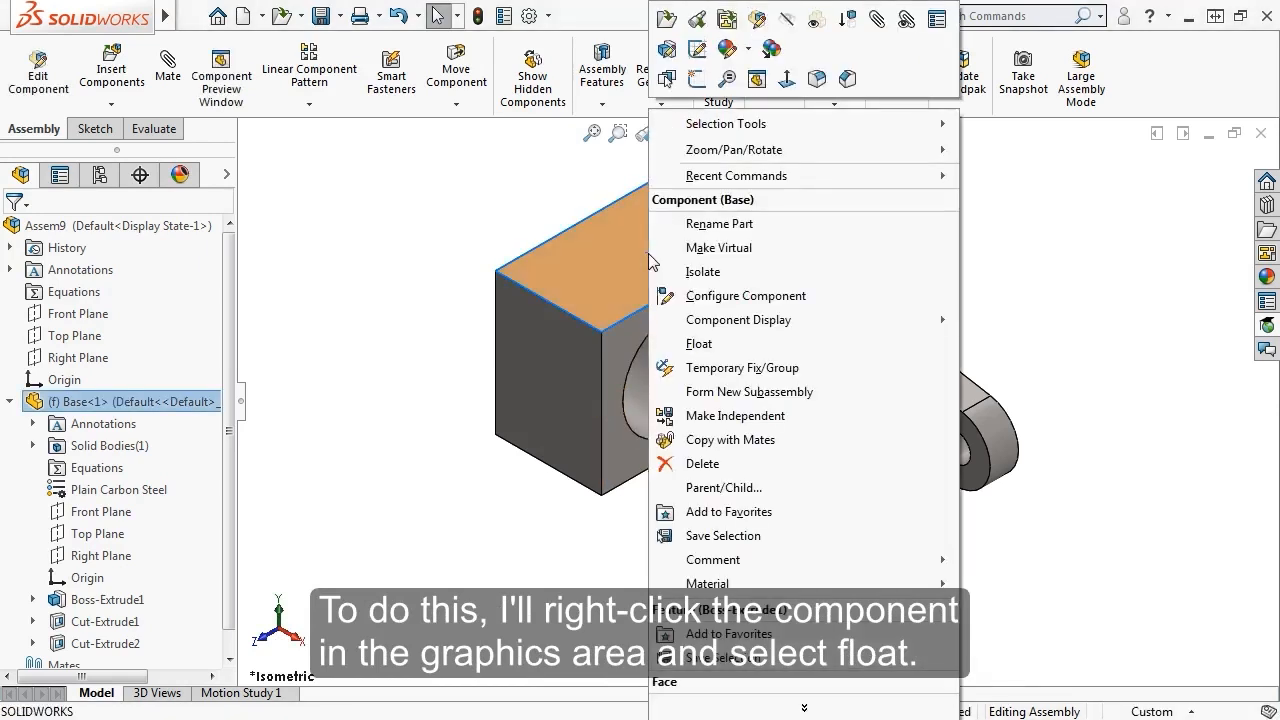
click(700, 343)
drag(733, 306, 762, 366)
click(781, 523)
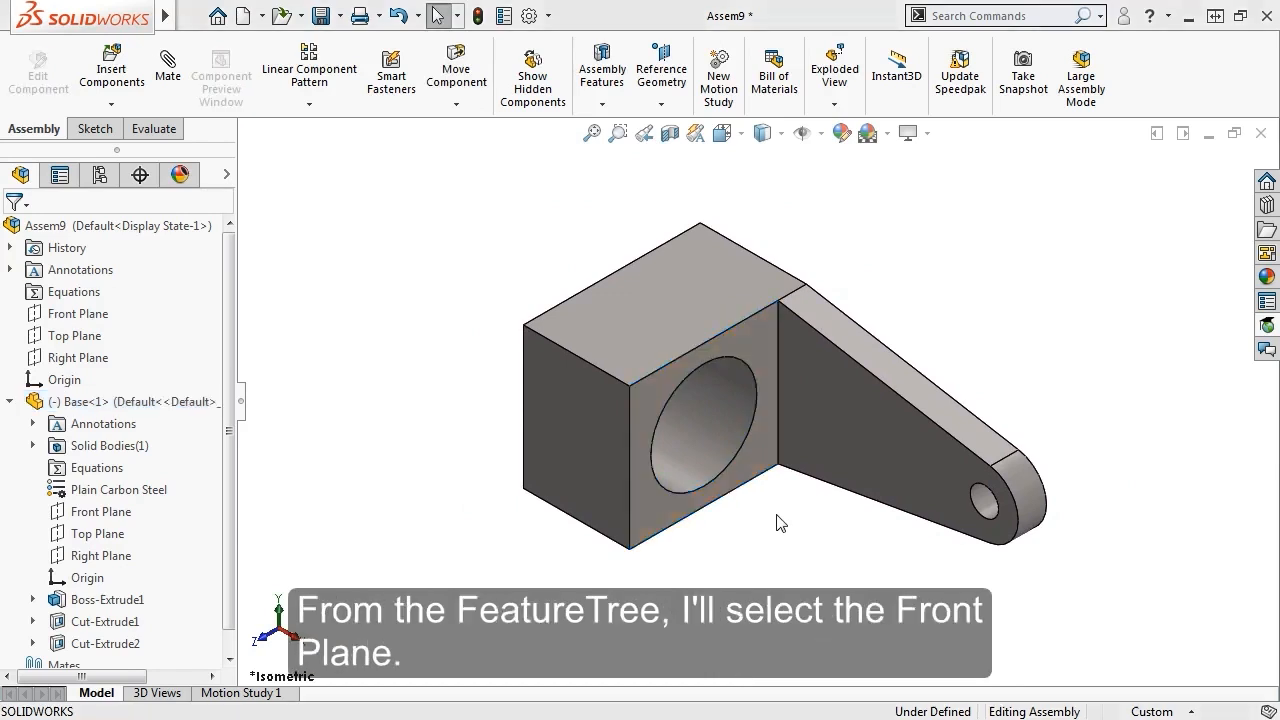
Mate the assembly Front Plane coincident with the Base's Top Plane
click(76, 314)
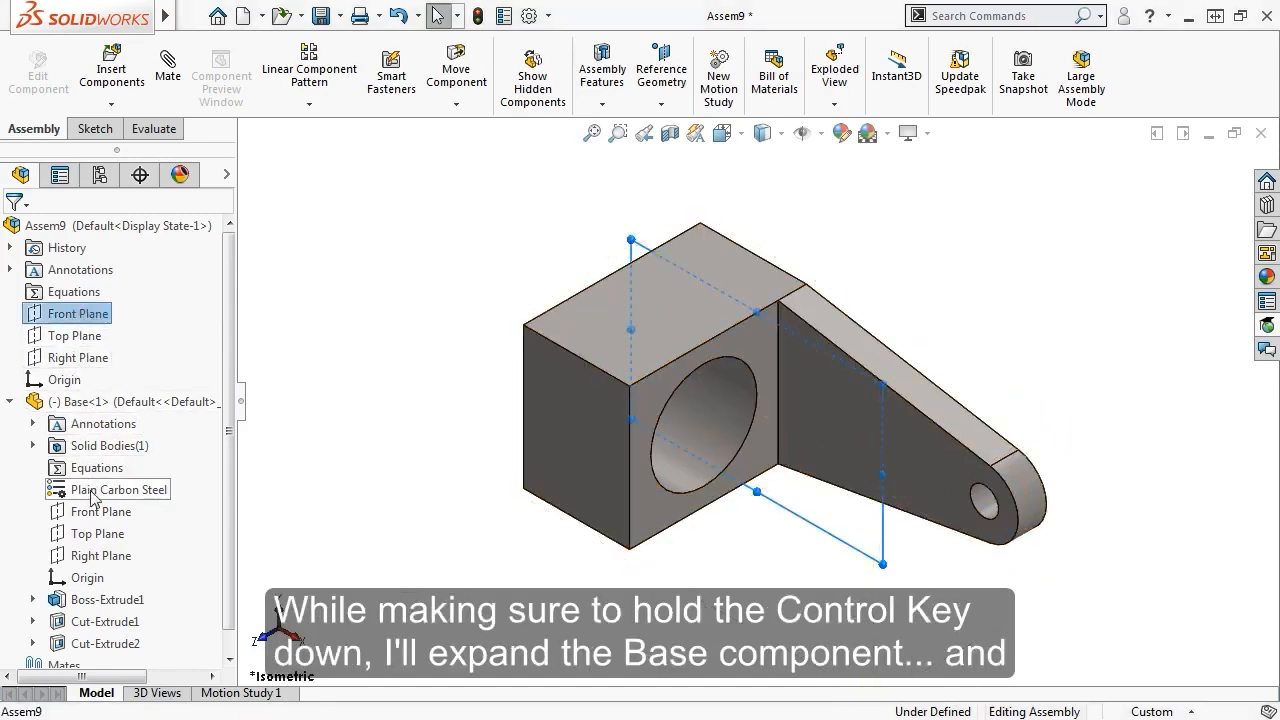
ctrl+click(97, 540)
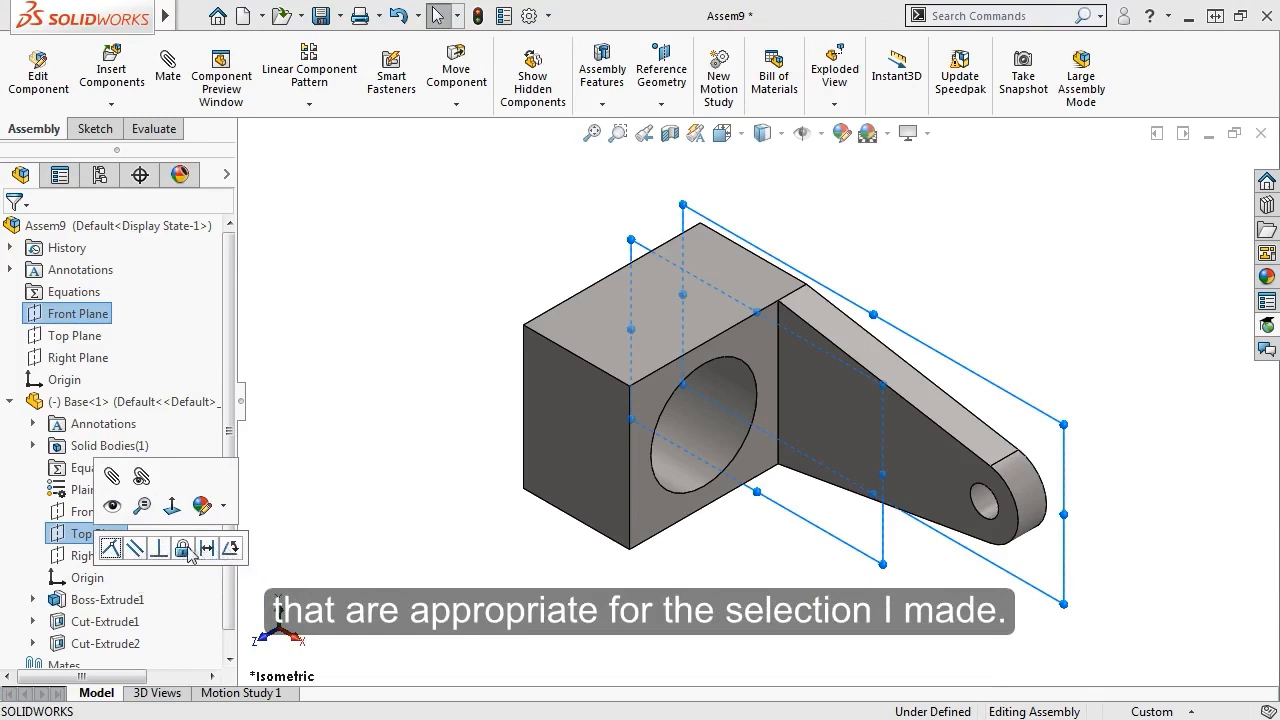
click(109, 549)
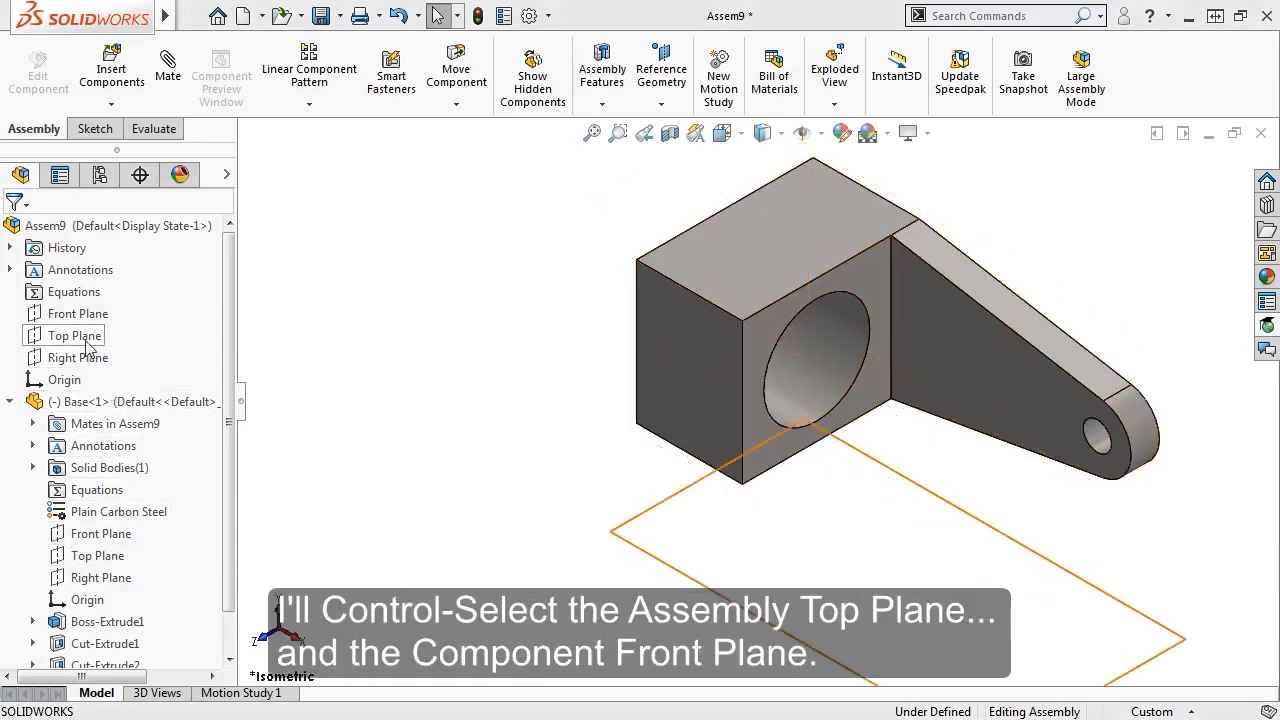
Mate the assembly Top Plane coincident with the Base's Front Plane
click(72, 336)
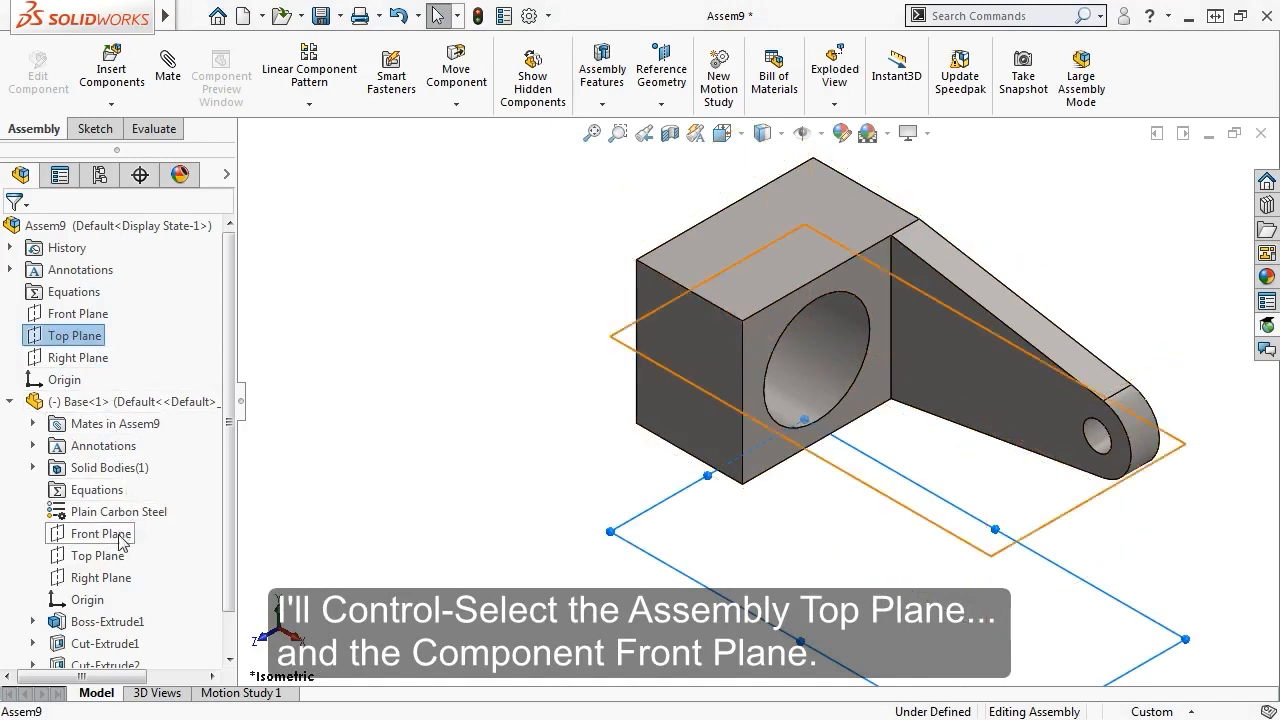
ctrl+click(120, 536)
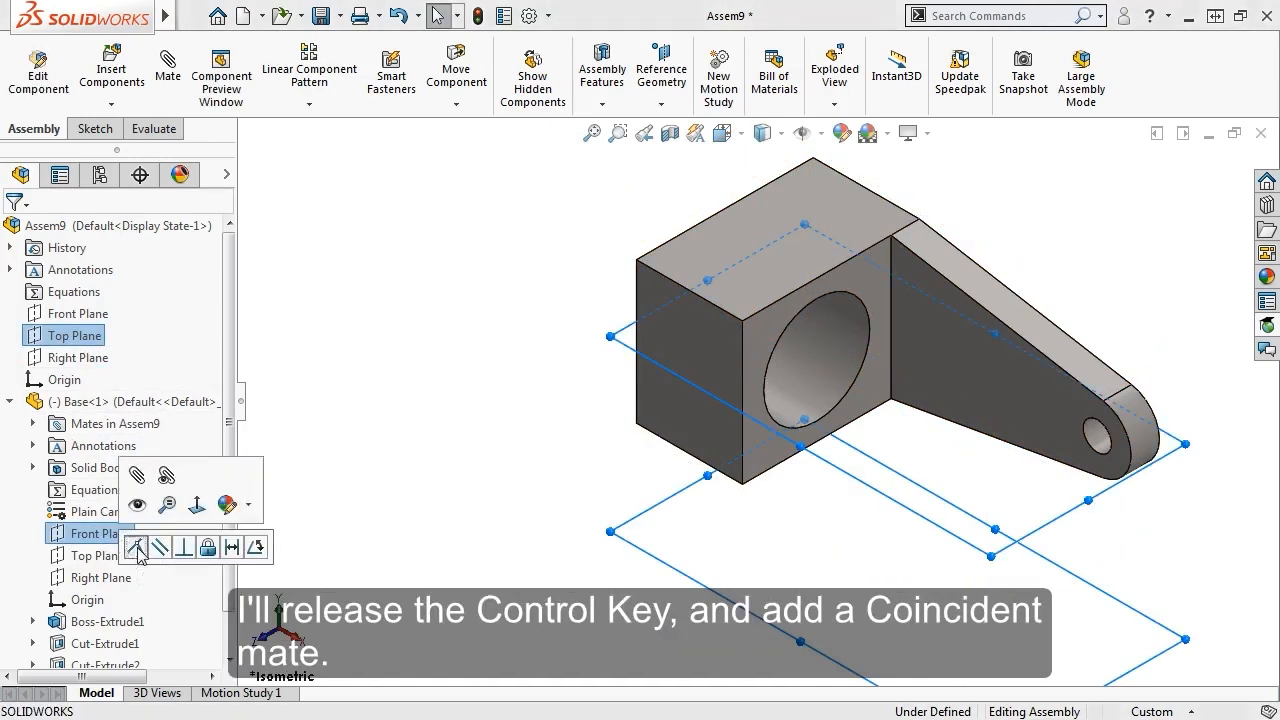
click(134, 547)
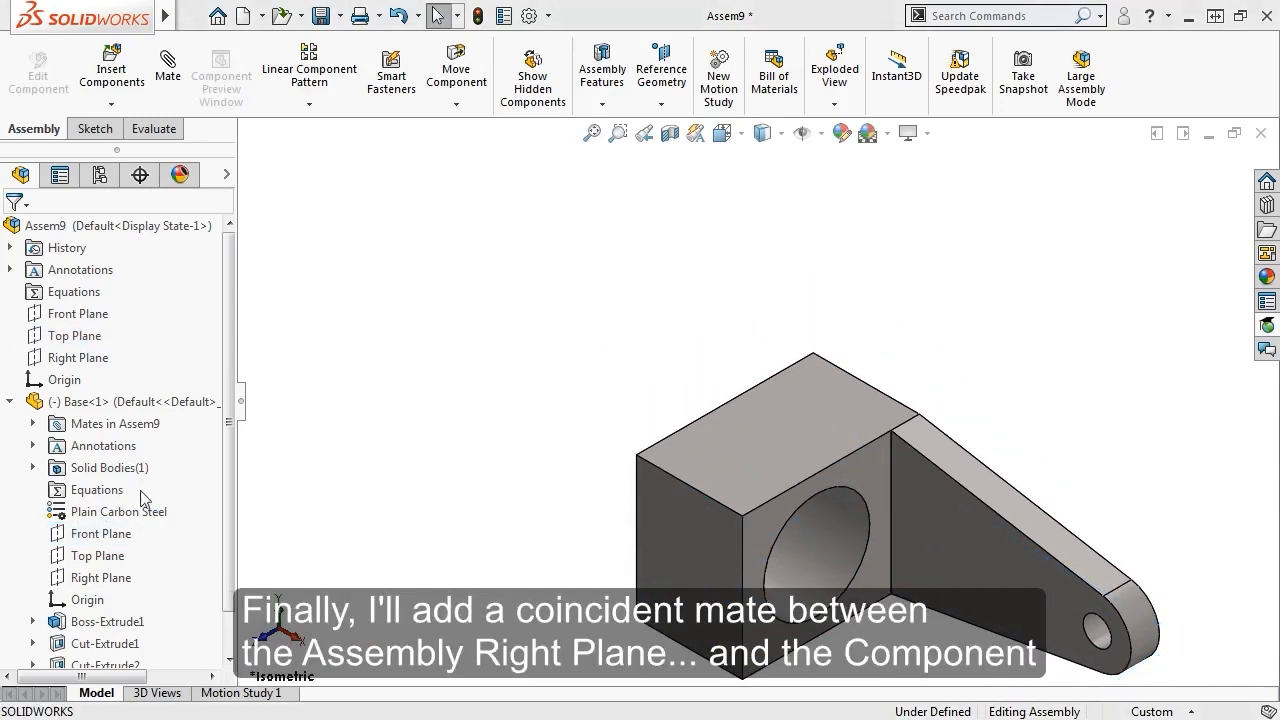
Mate the two Right Planes coincident and select both origins to check they coincide
click(80, 360)
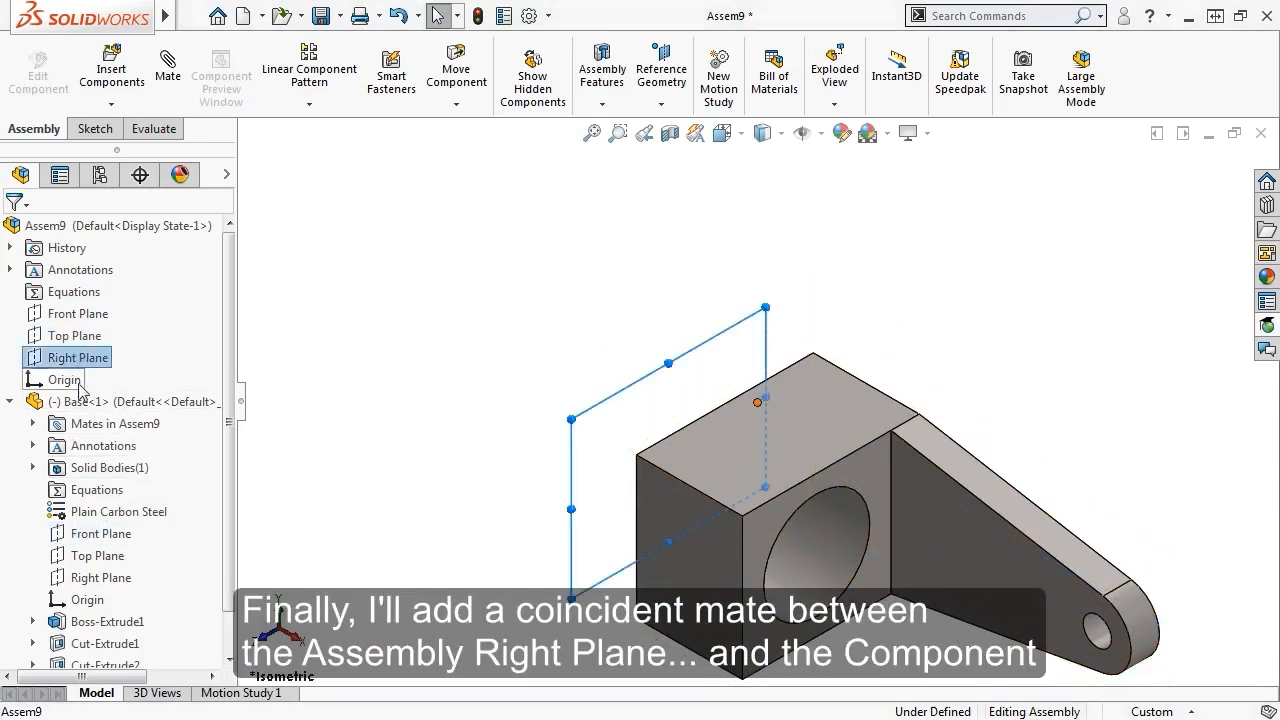
ctrl+click(100, 578)
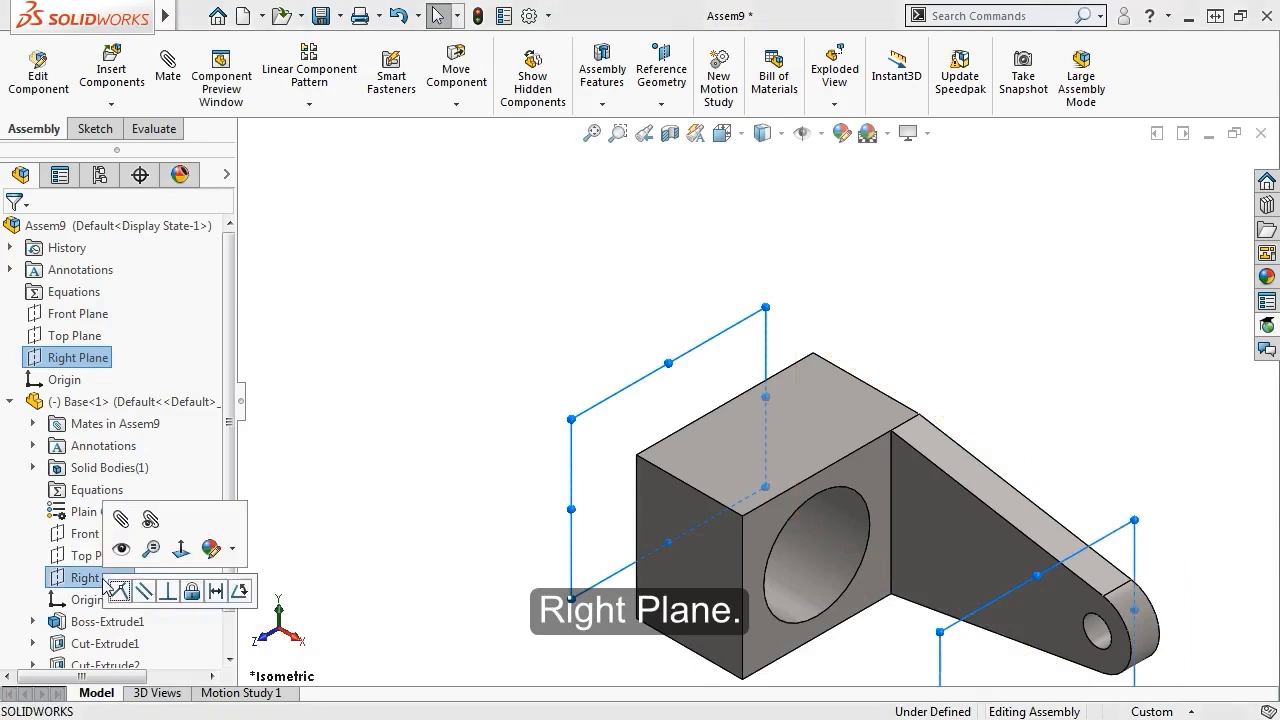
click(119, 591)
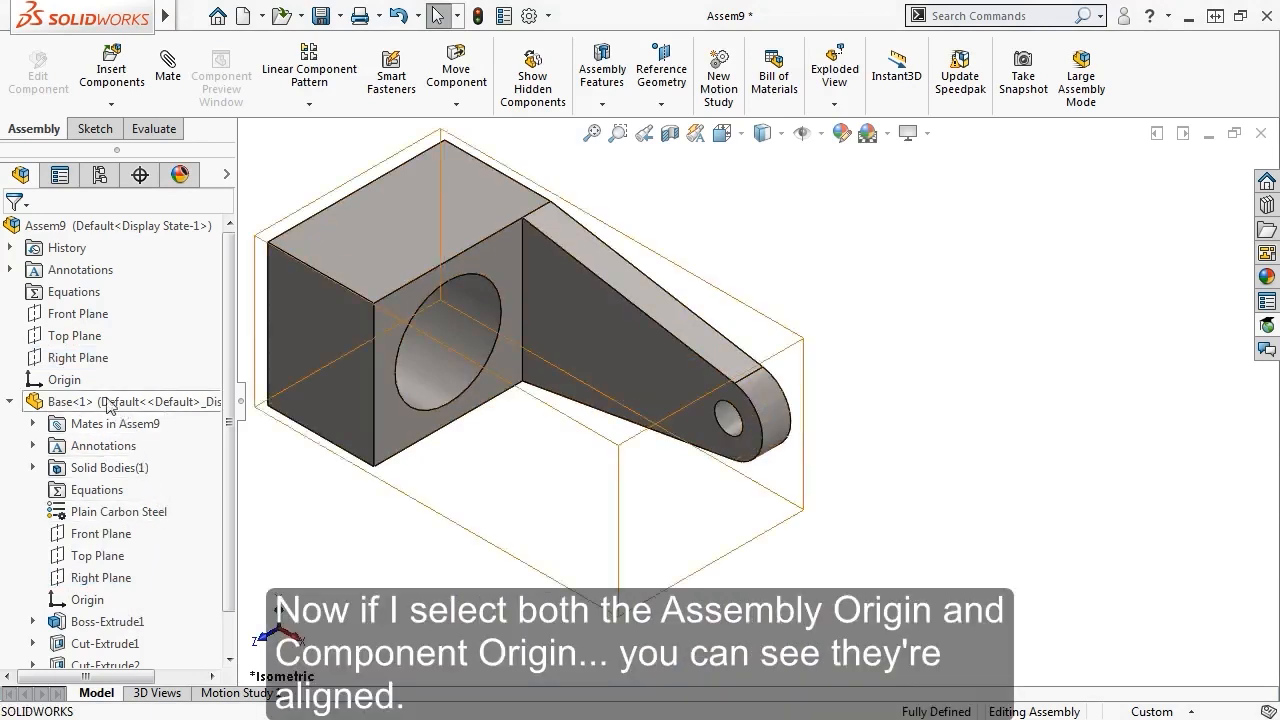
click(64, 381)
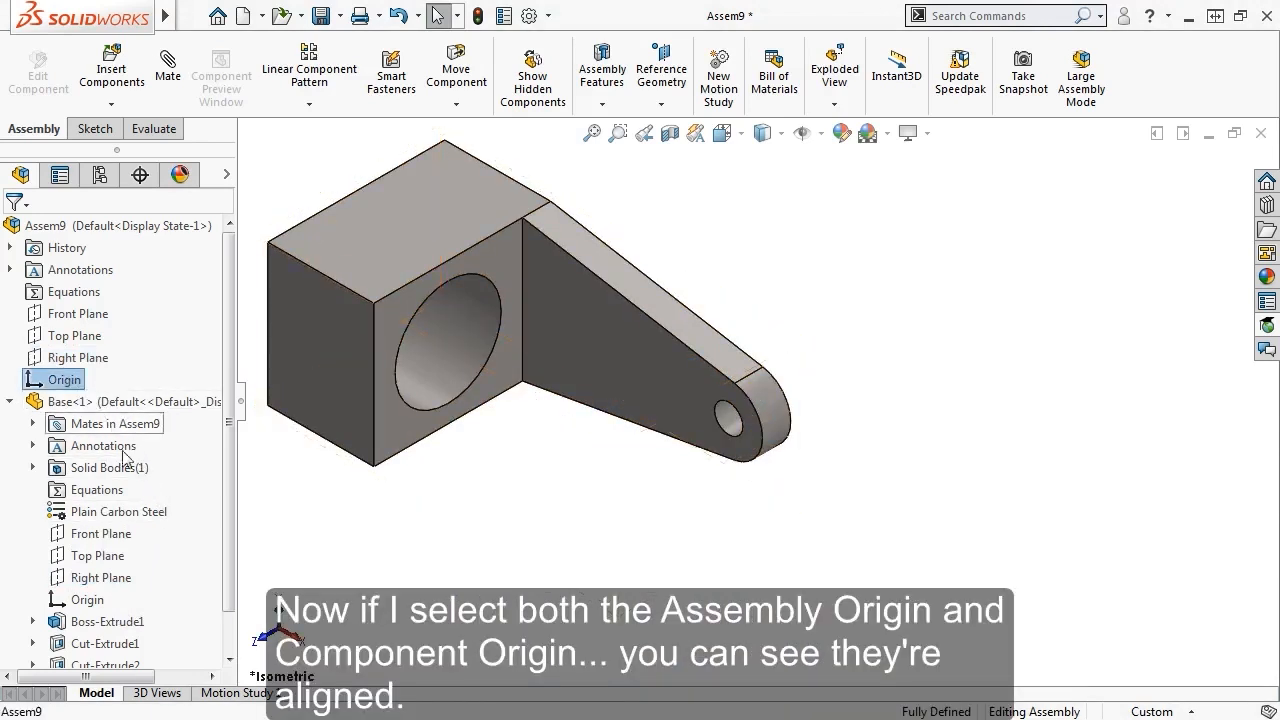
ctrl+click(90, 603)
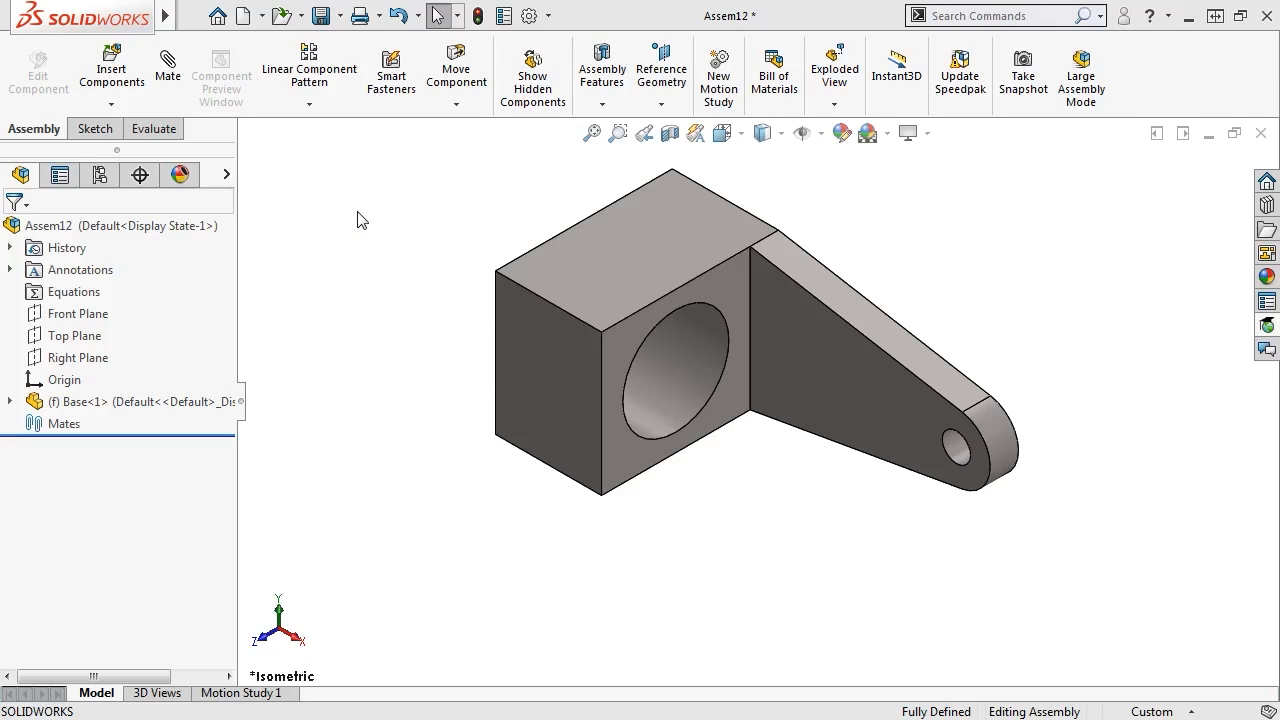
Insert the Arm, Cylinder, Link and Pin part files with the panel pinned open
click(118, 82)
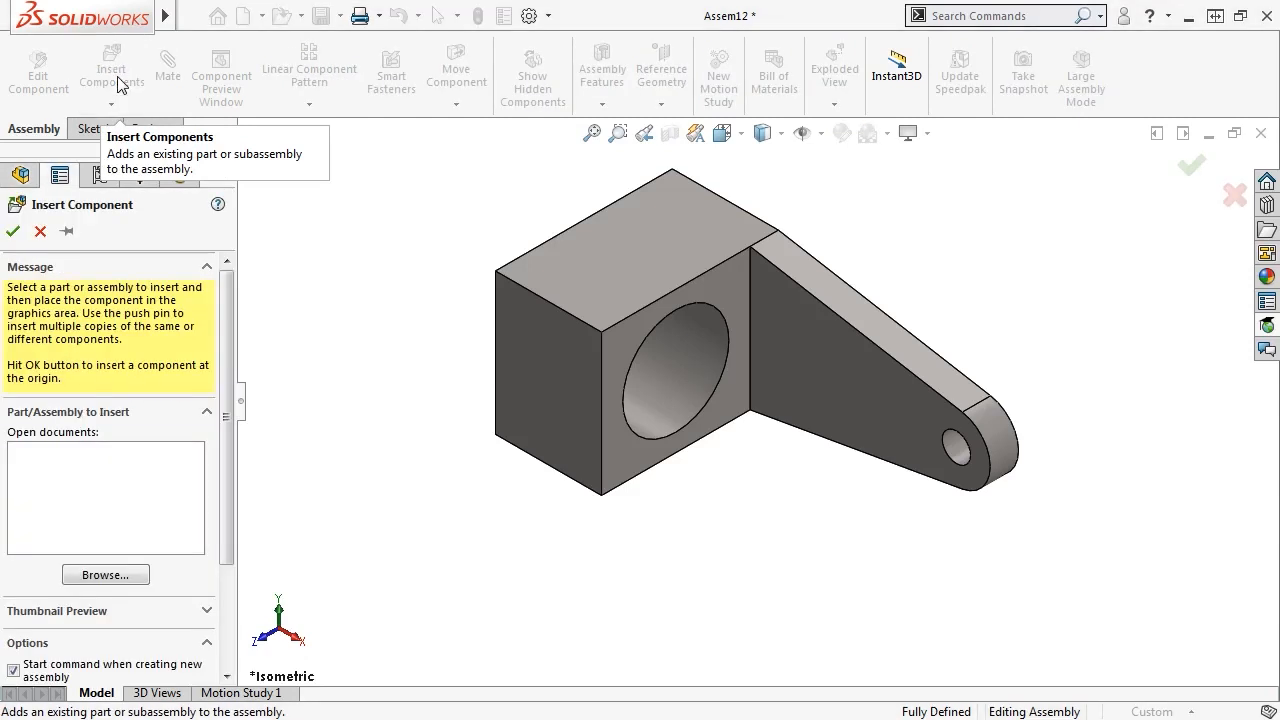
click(67, 232)
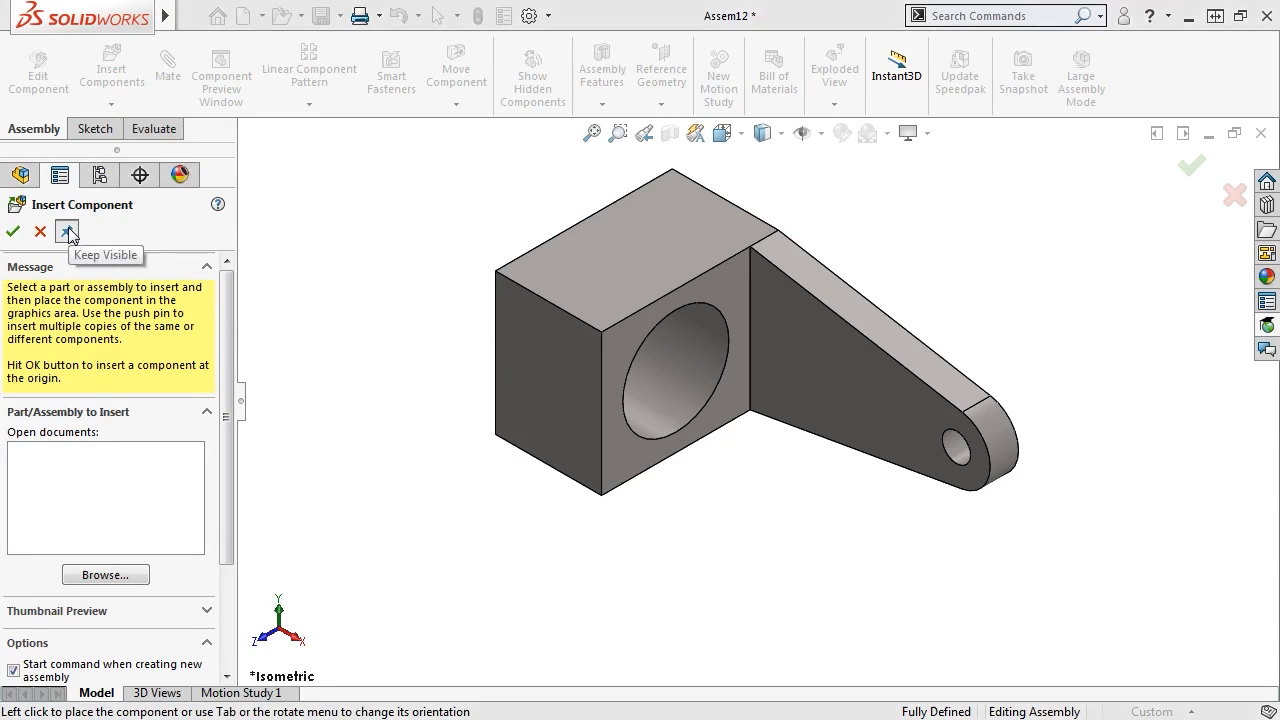
click(106, 575)
click(560, 197)
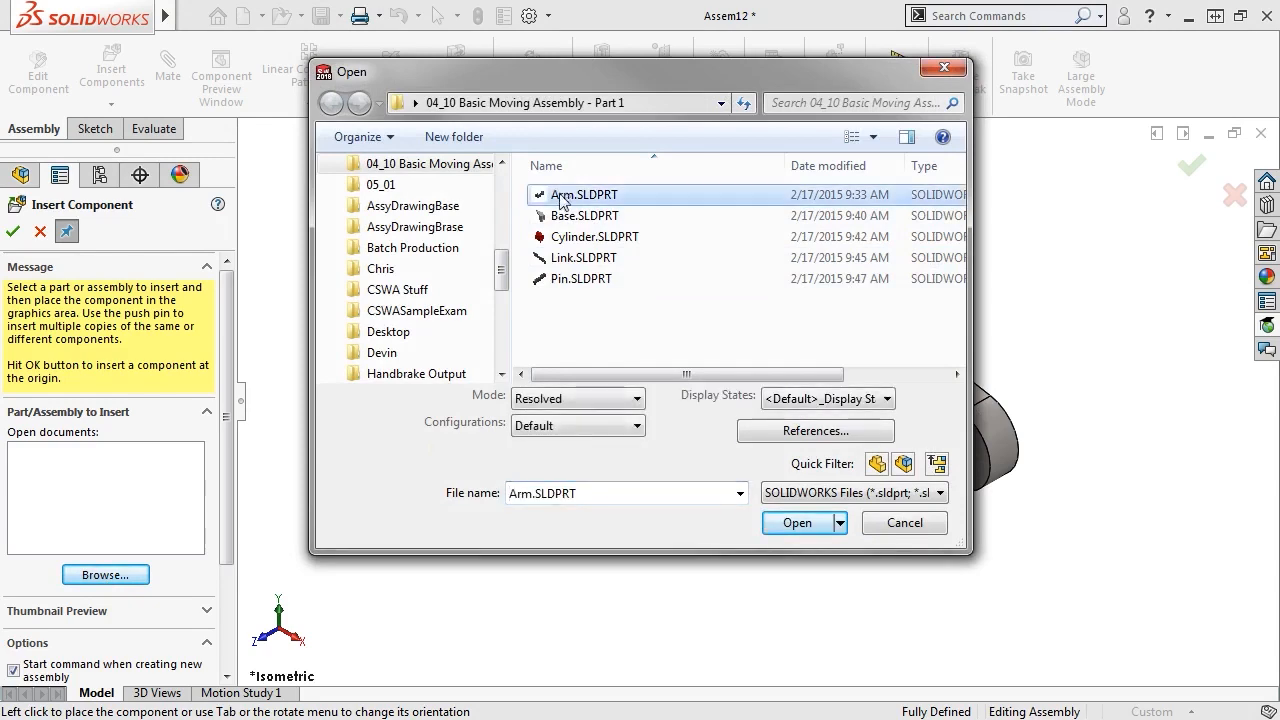
click(566, 237)
ctrl+click(562, 195)
ctrl+click(572, 260)
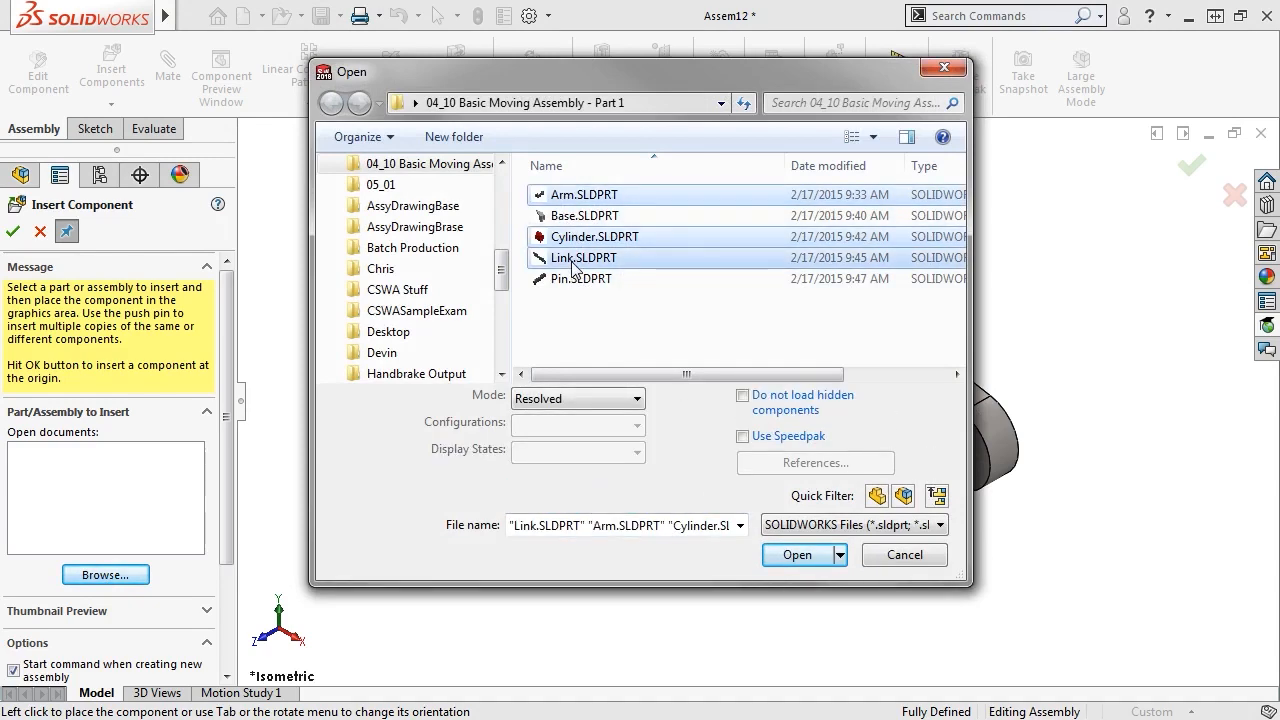
ctrl+click(578, 280)
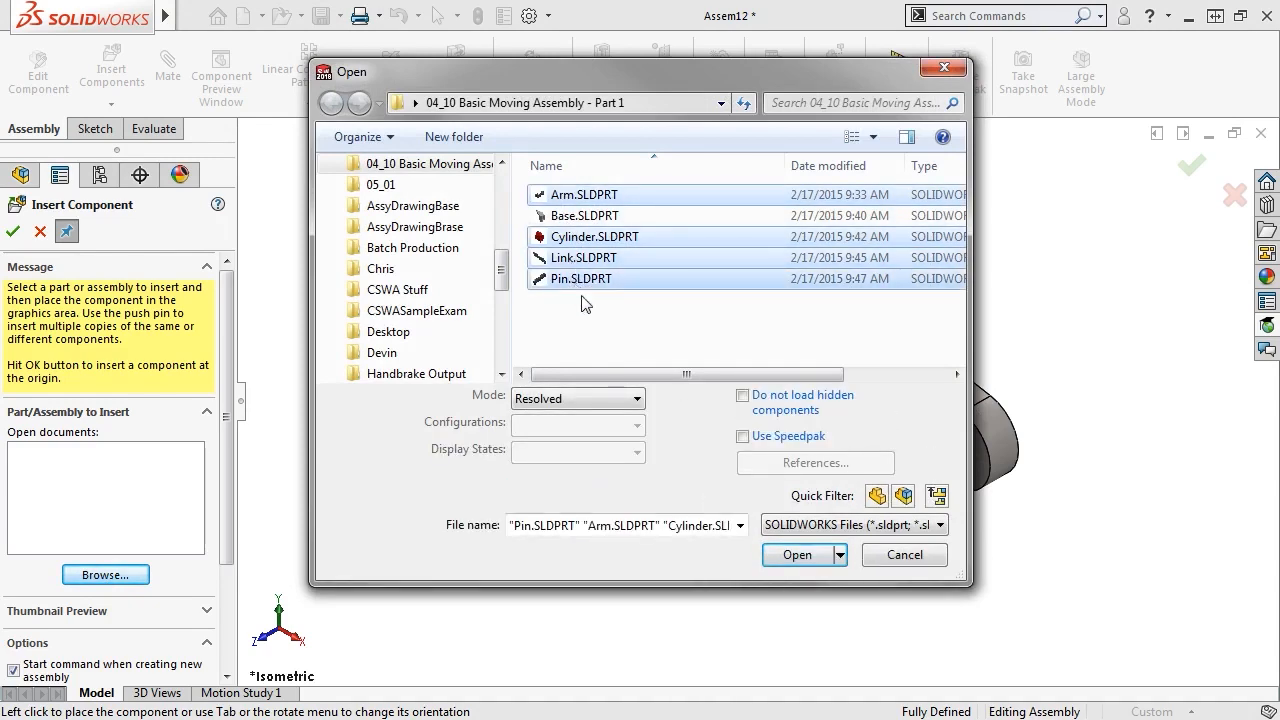
click(797, 555)
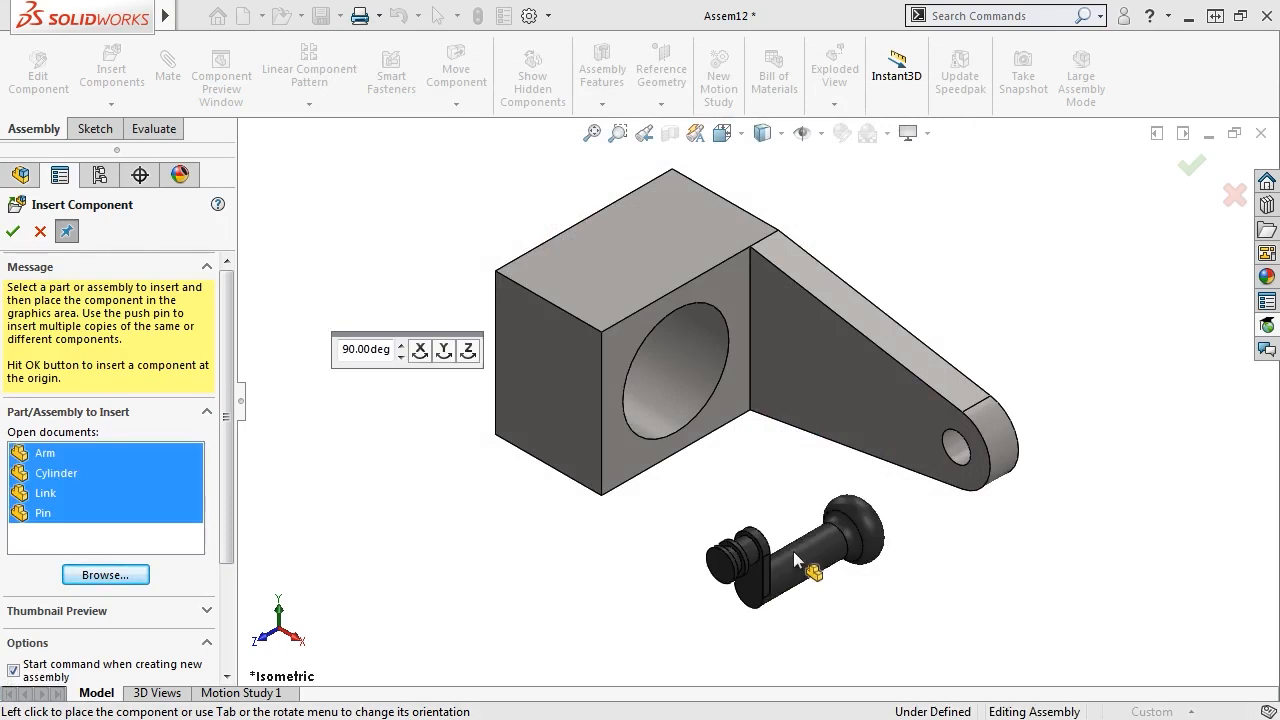
Place the Arm, Cylinder, Link and Pin around the Base and finish inserting
click(50, 458)
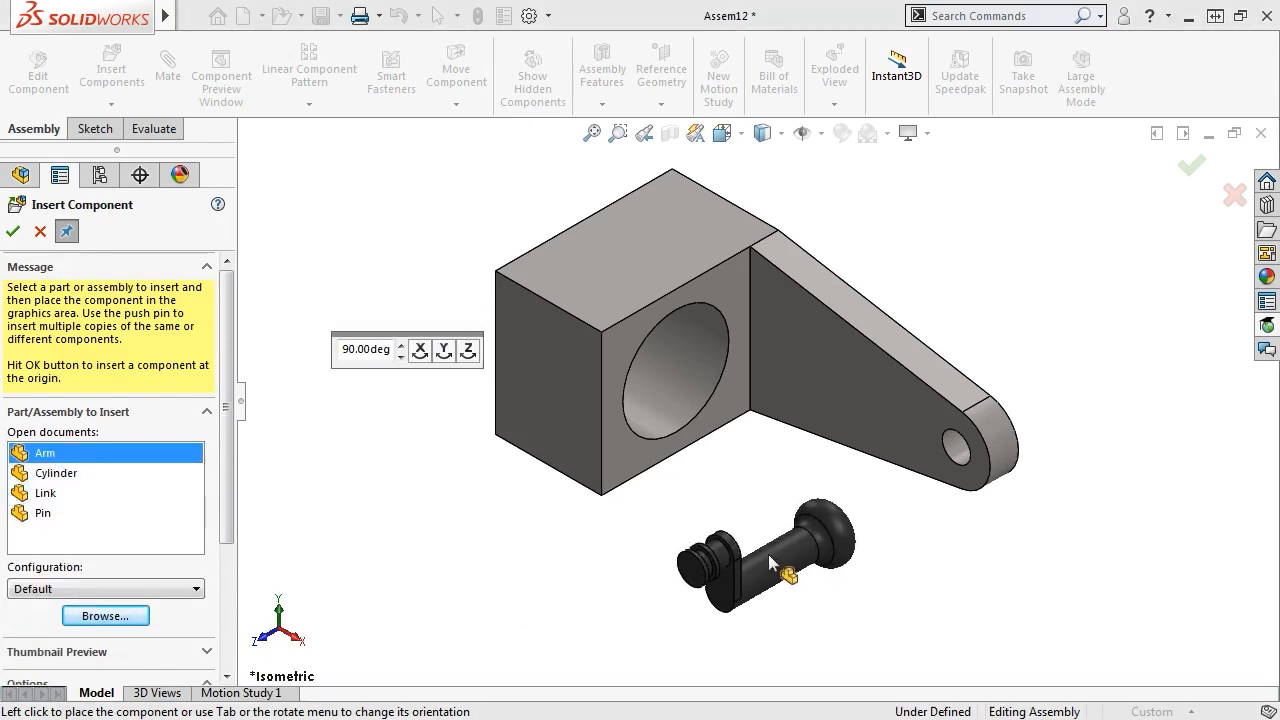
click(873, 585)
click(56, 433)
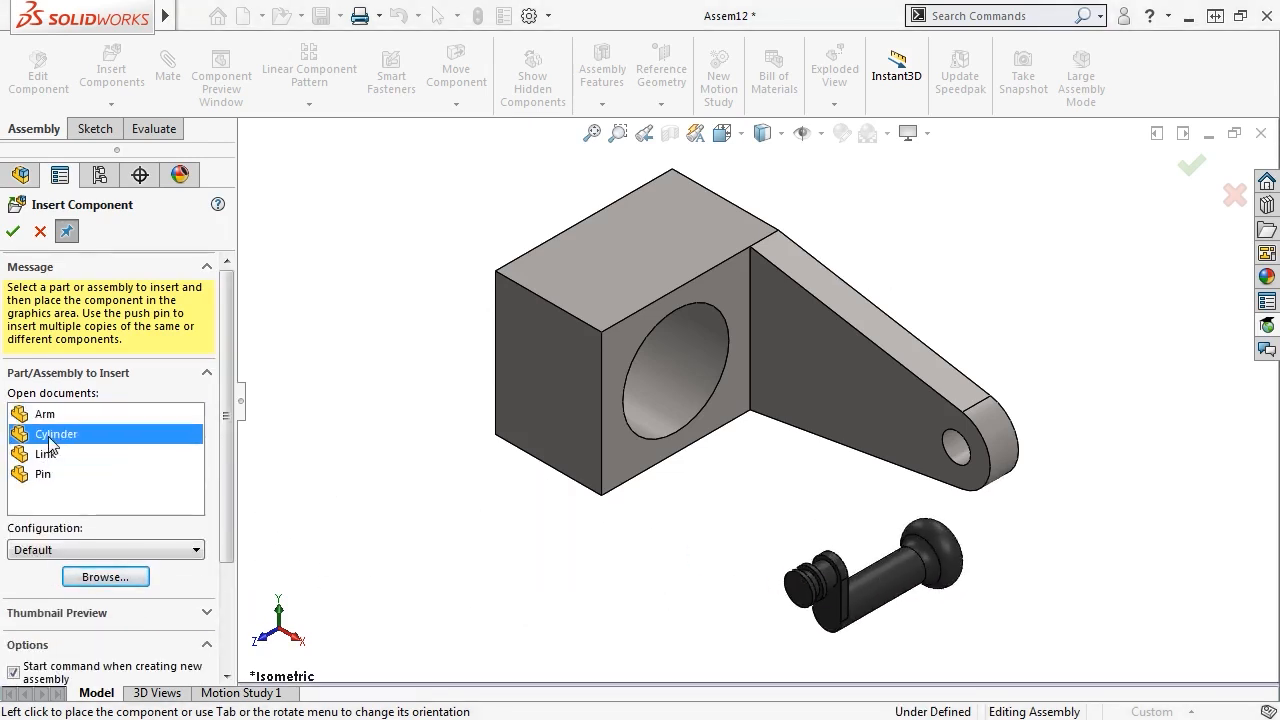
click(478, 565)
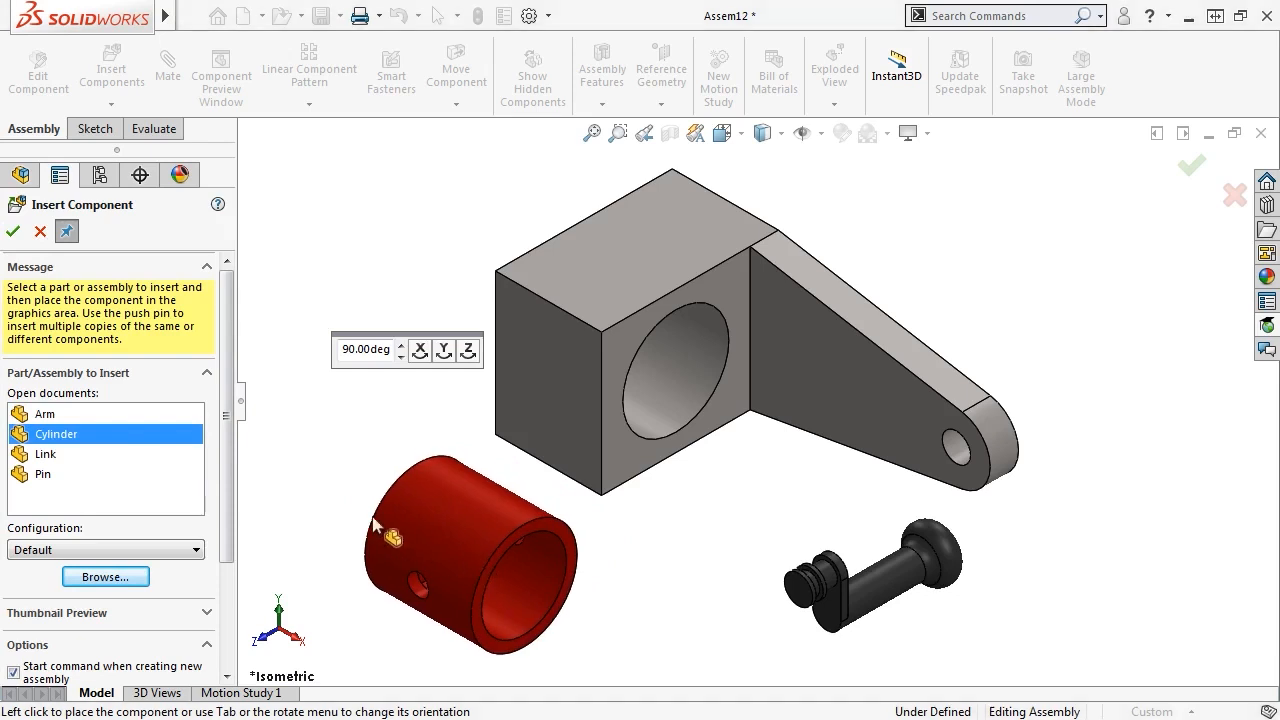
click(96, 454)
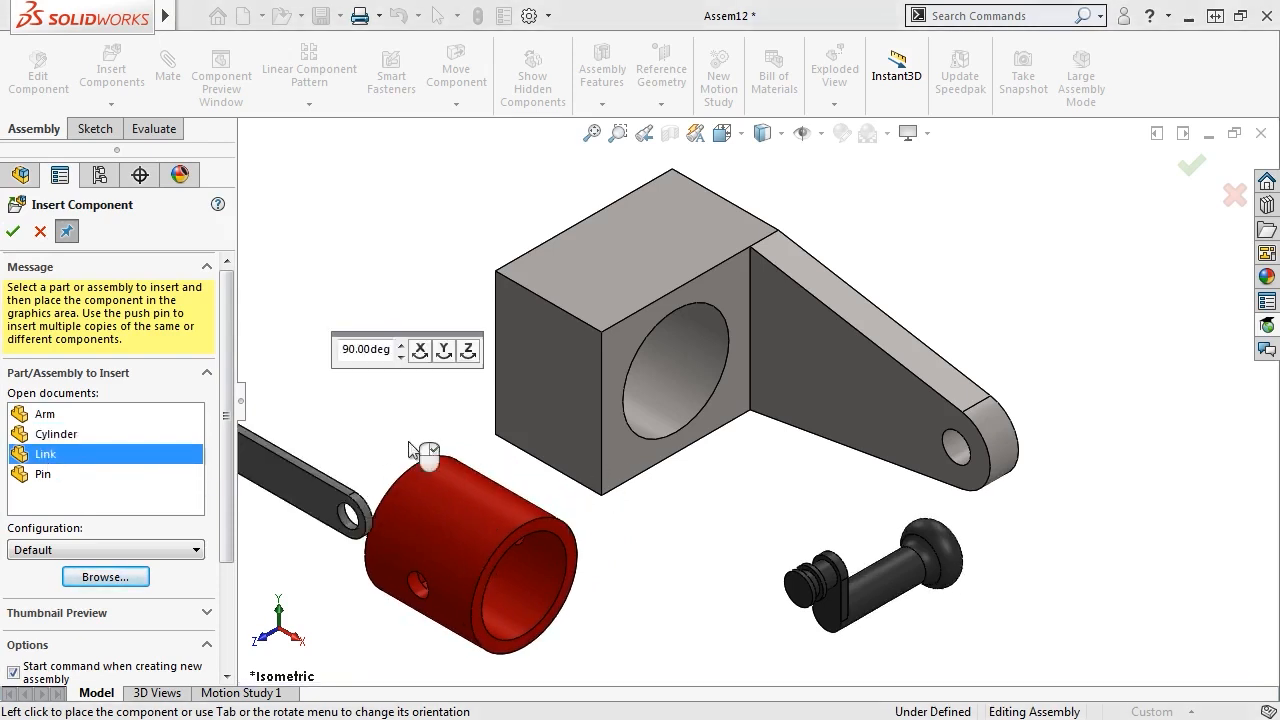
click(1131, 400)
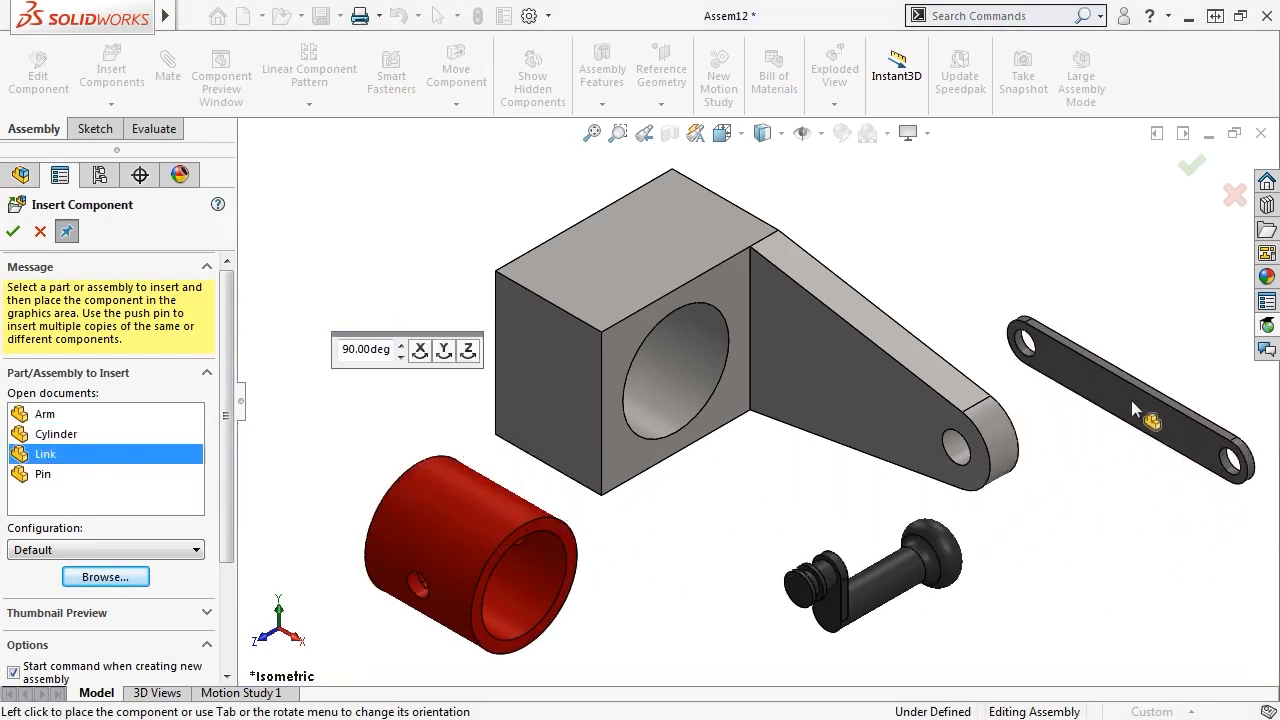
click(45, 474)
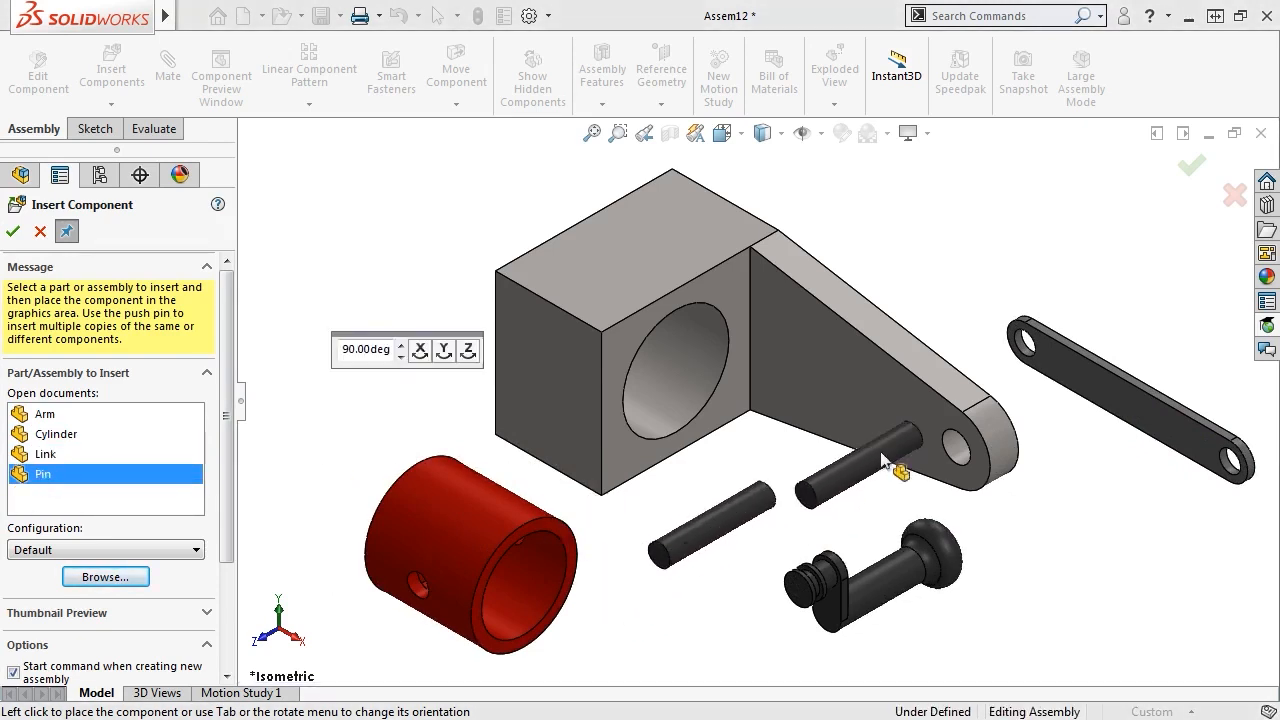
click(1187, 173)
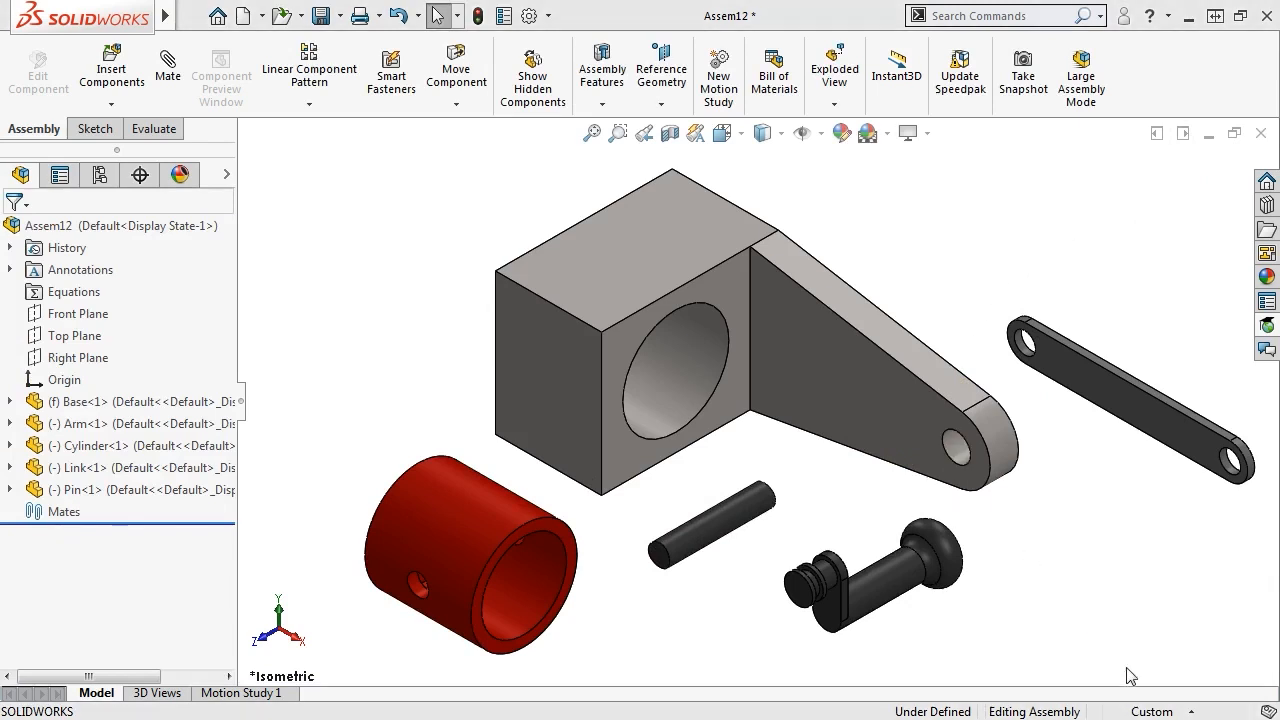
Switch units to MMGS and mate the pin concentric with the cylinder's side hole
click(1158, 711)
click(1124, 606)
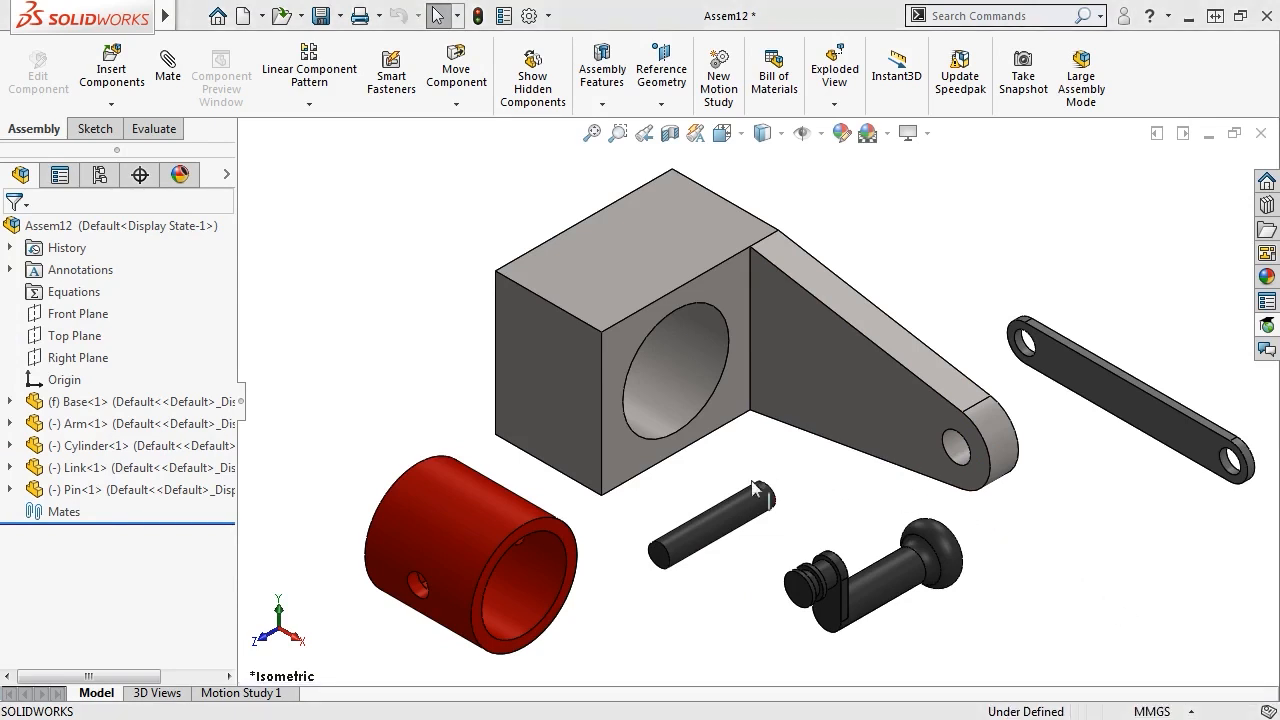
click(720, 503)
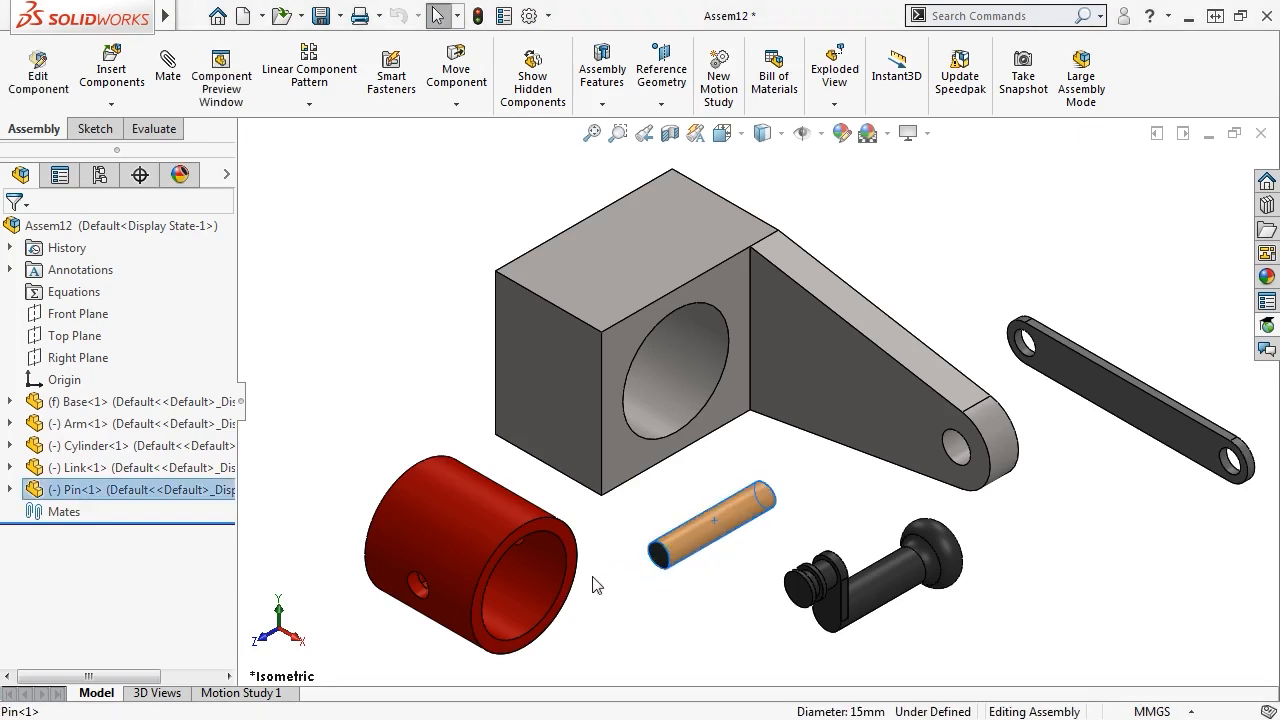
ctrl+click(416, 586)
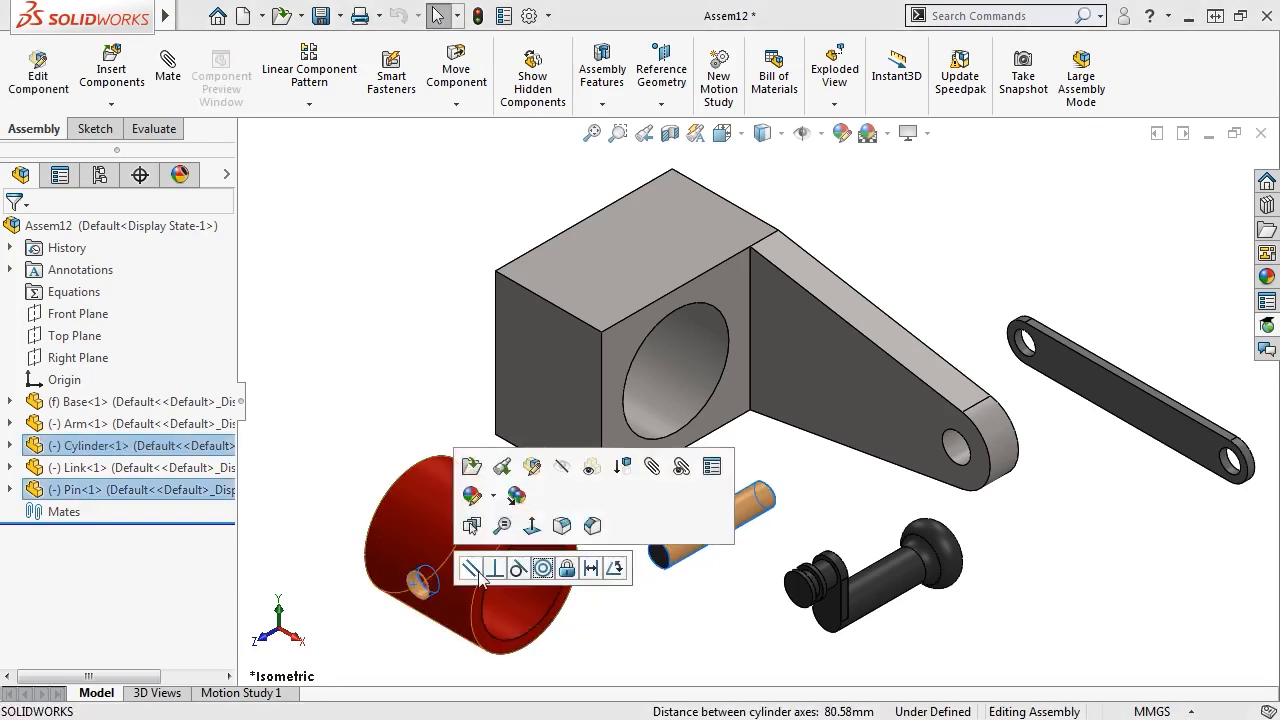
click(543, 568)
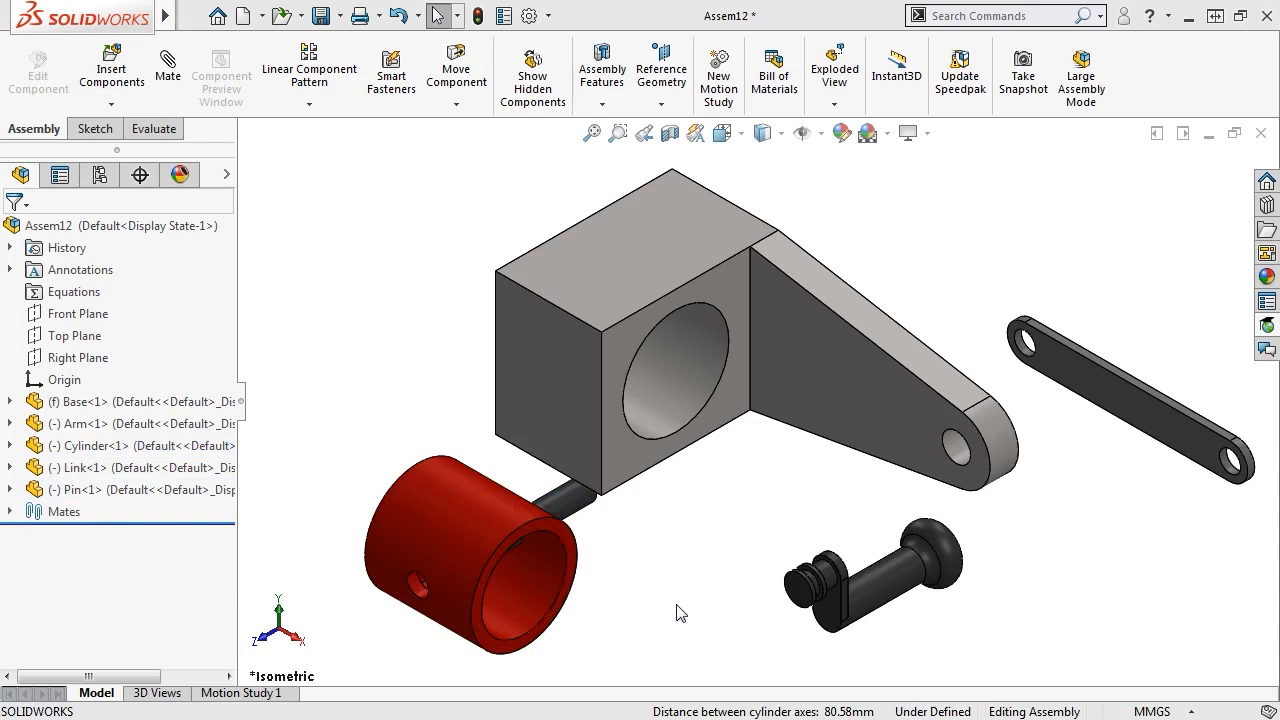
Mate the cylinder's face concentric with the pin's round face, then select the Base's large hole
middle_drag(676, 604, 640, 532)
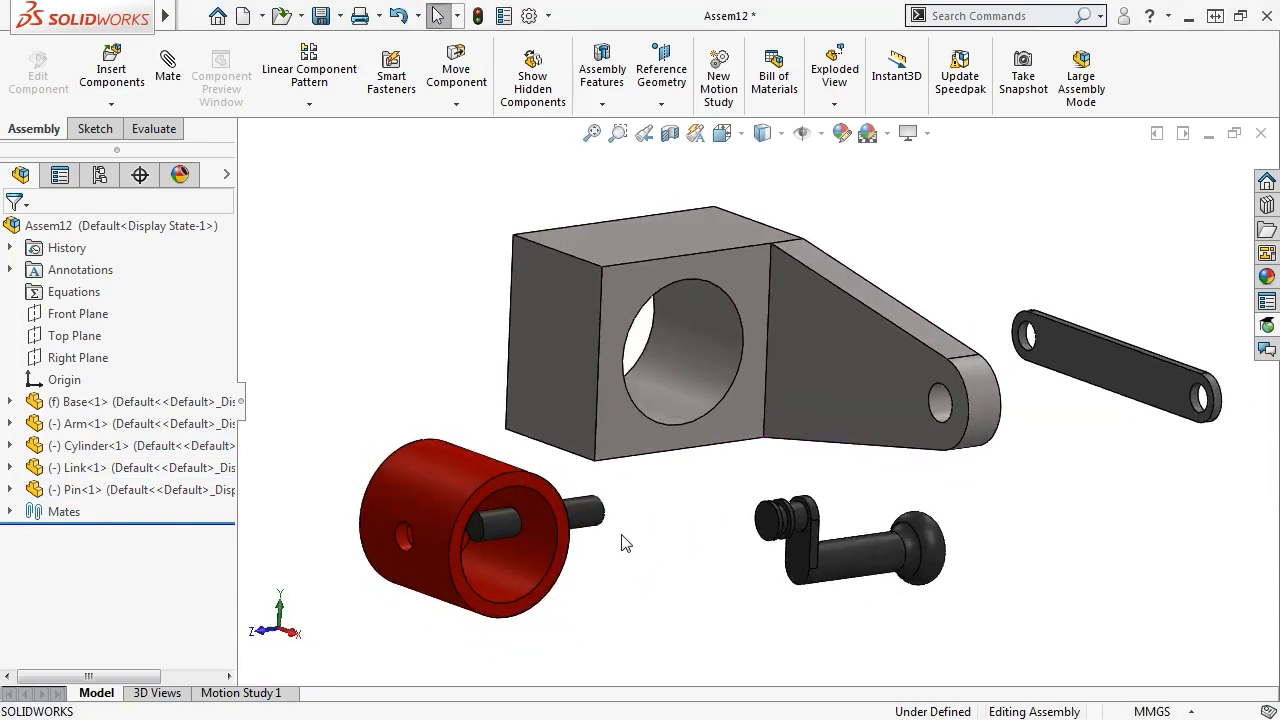
click(477, 523)
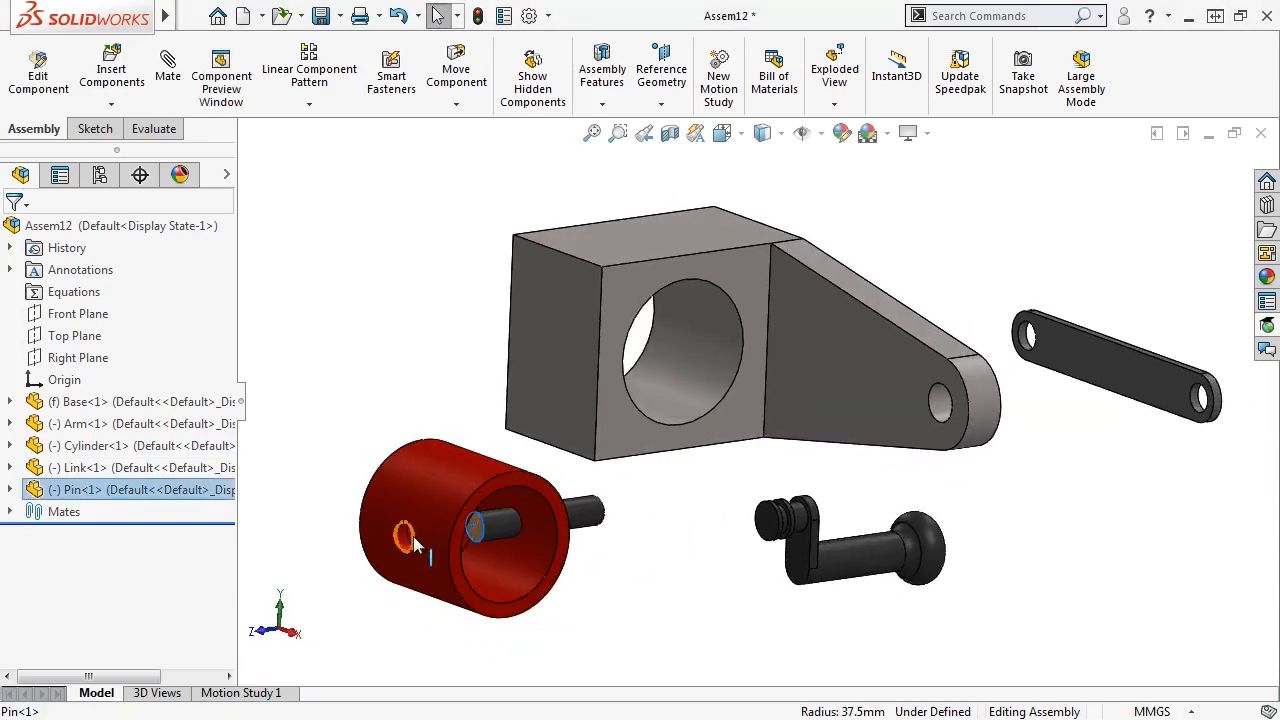
ctrl+click(401, 488)
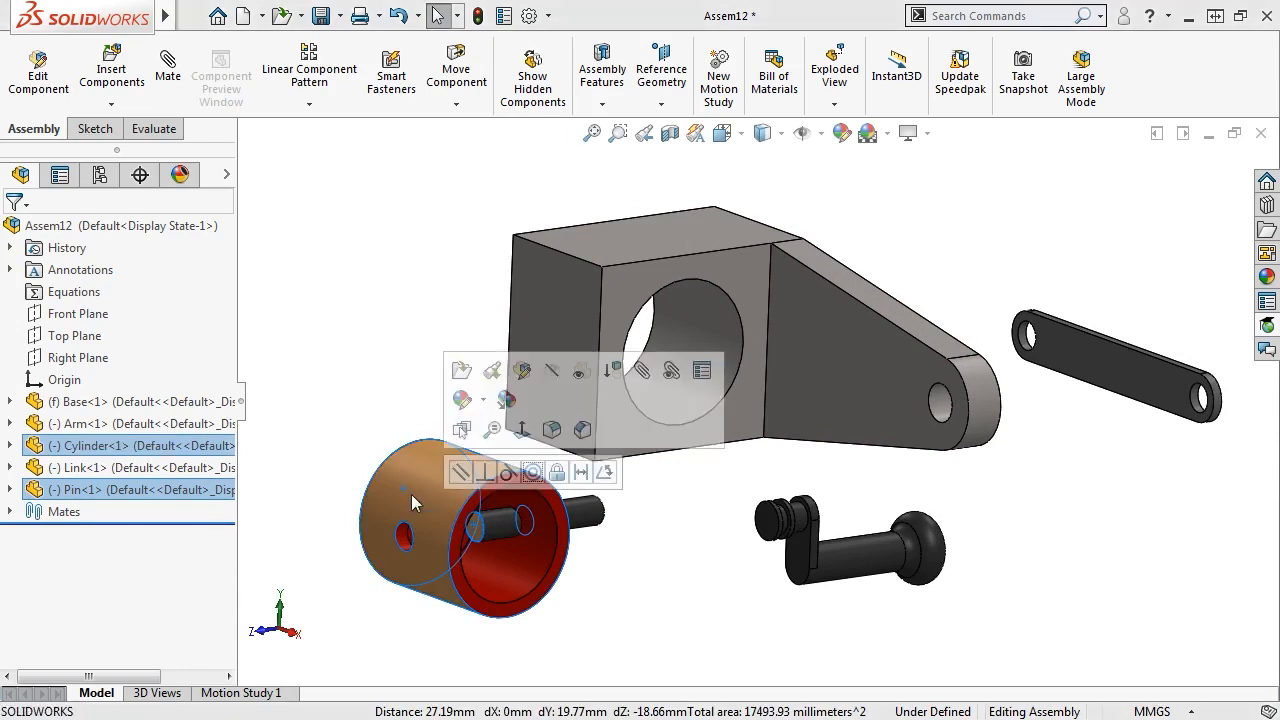
click(532, 473)
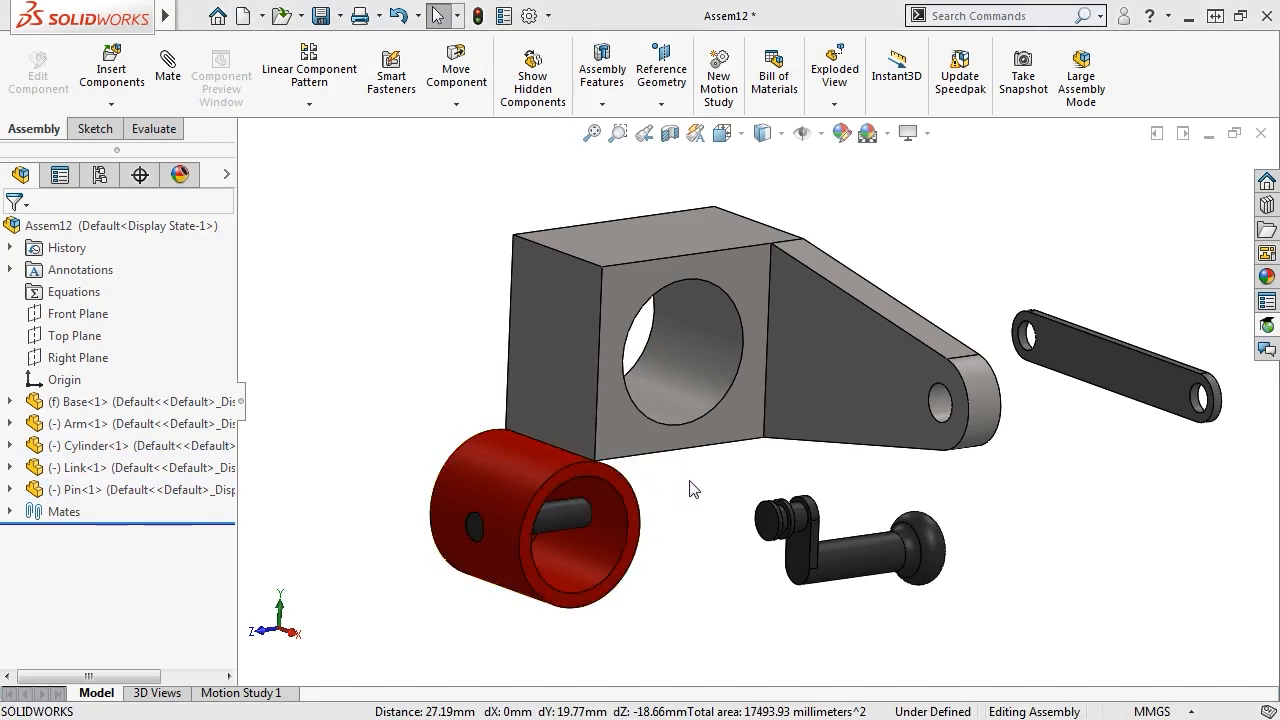
click(696, 378)
Mate the cylinder concentric with the Base's large hole, leaving it partly out, in isometric view
ctrl+click(542, 468)
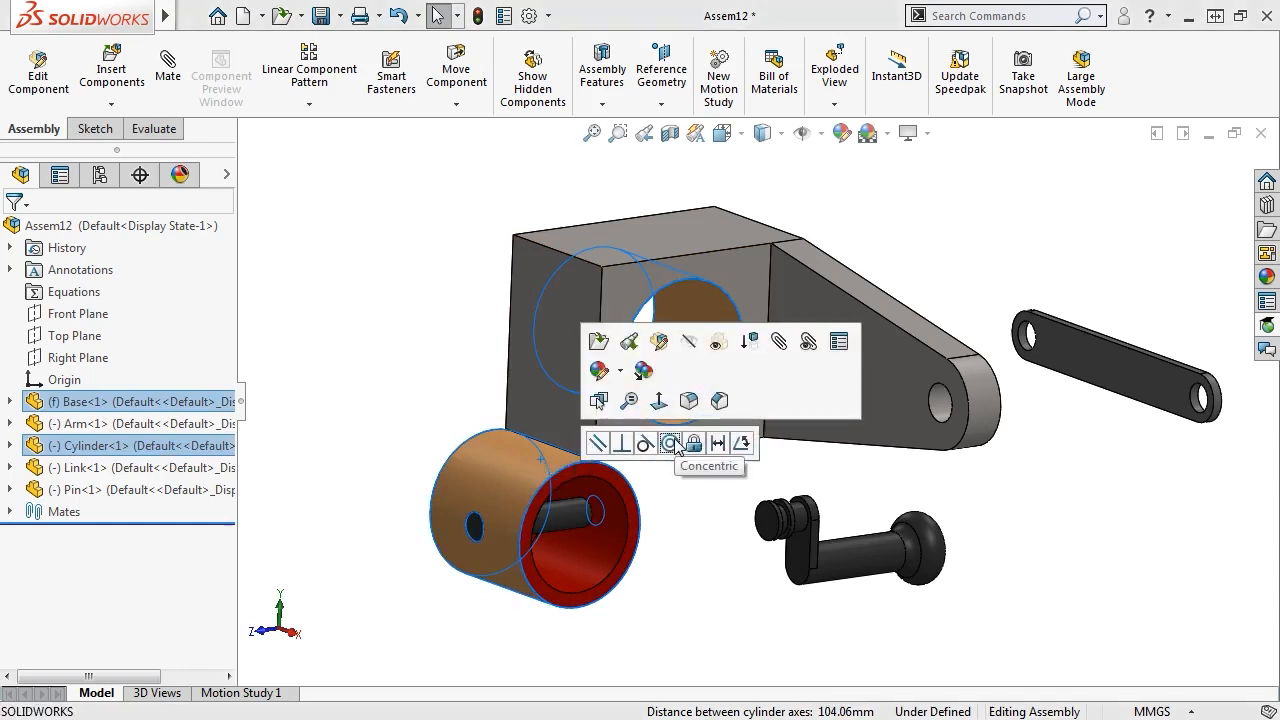
click(677, 442)
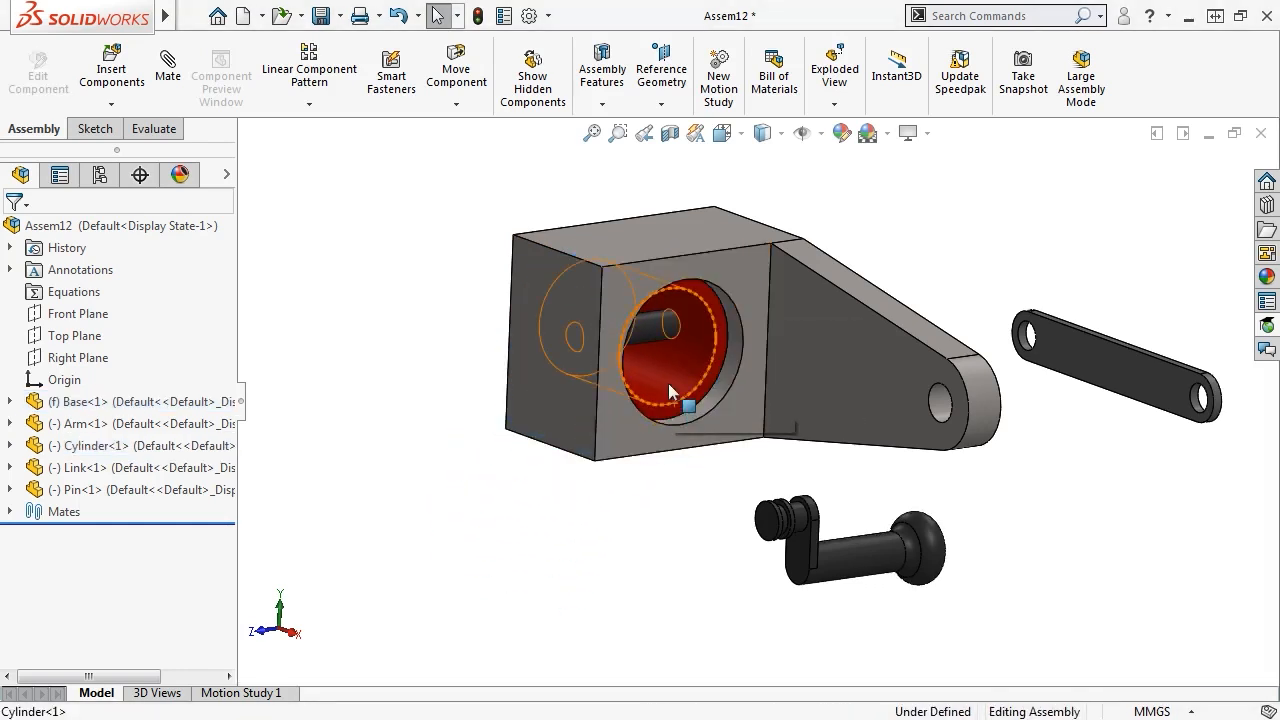
drag(668, 383, 736, 431)
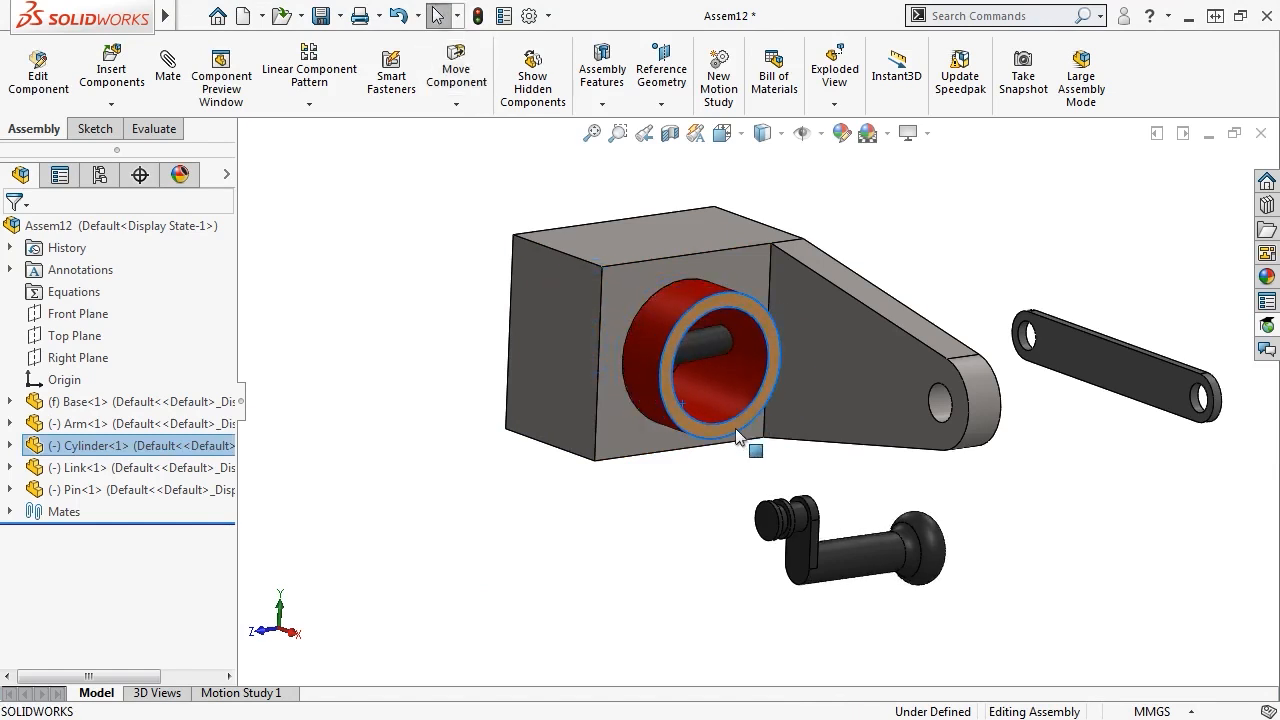
click(741, 134)
click(855, 188)
click(880, 214)
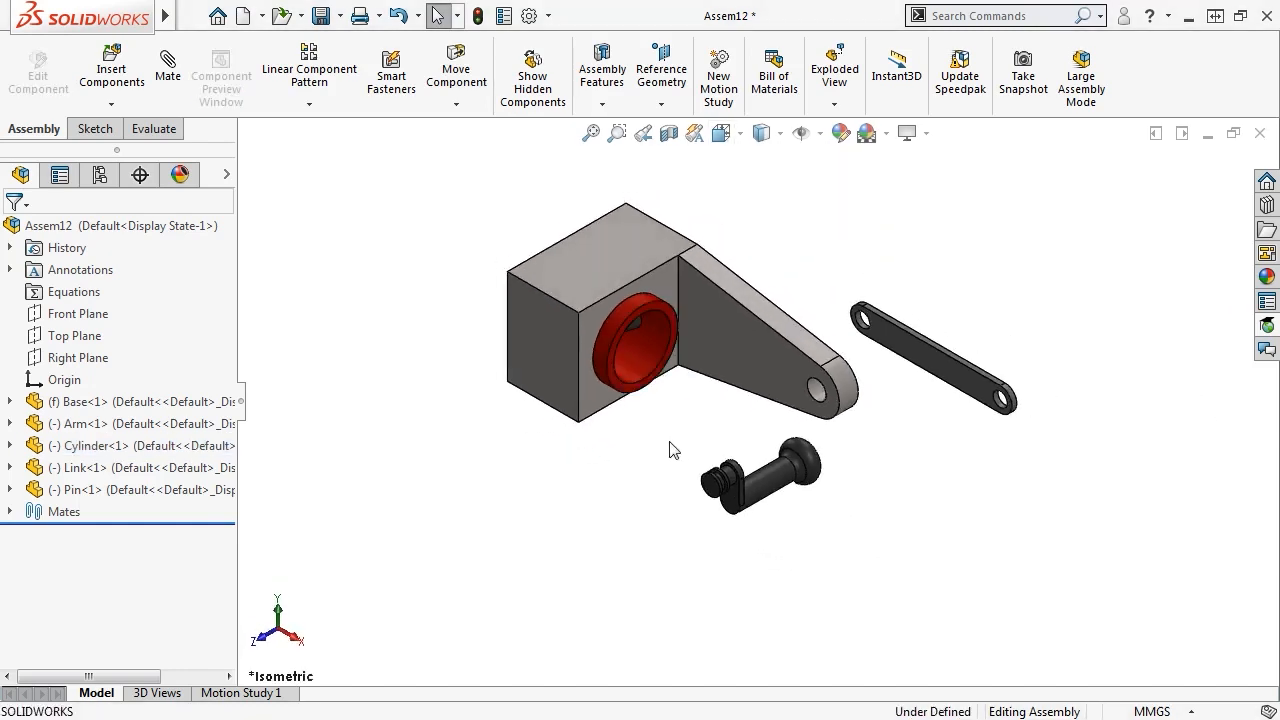
Mate the pin concentric with the arm's hole and slide it along its axis
click(770, 488)
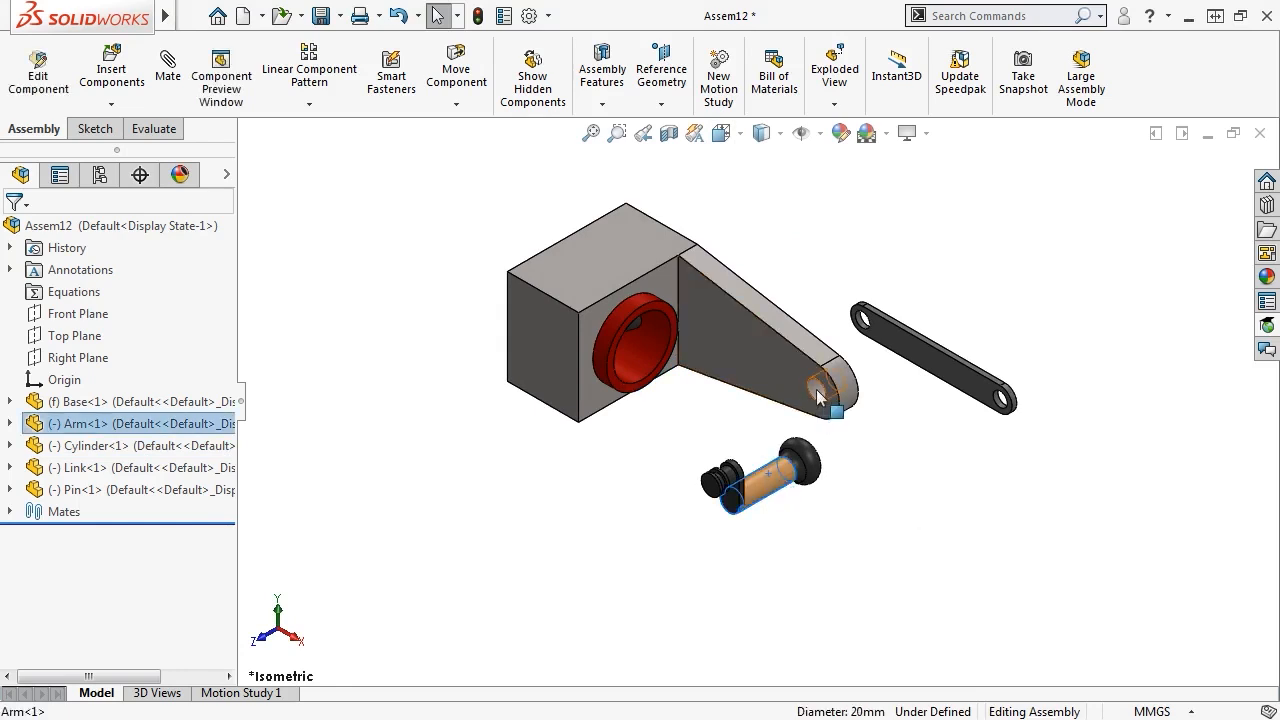
ctrl+click(818, 390)
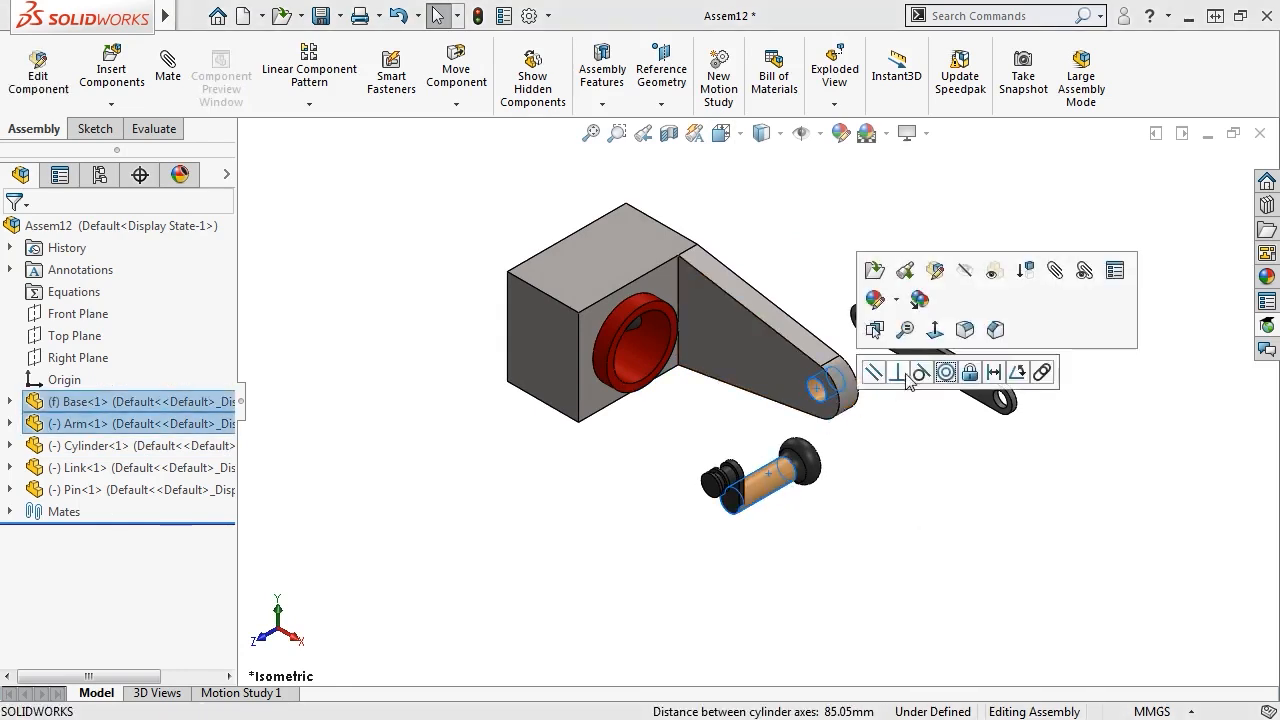
click(948, 376)
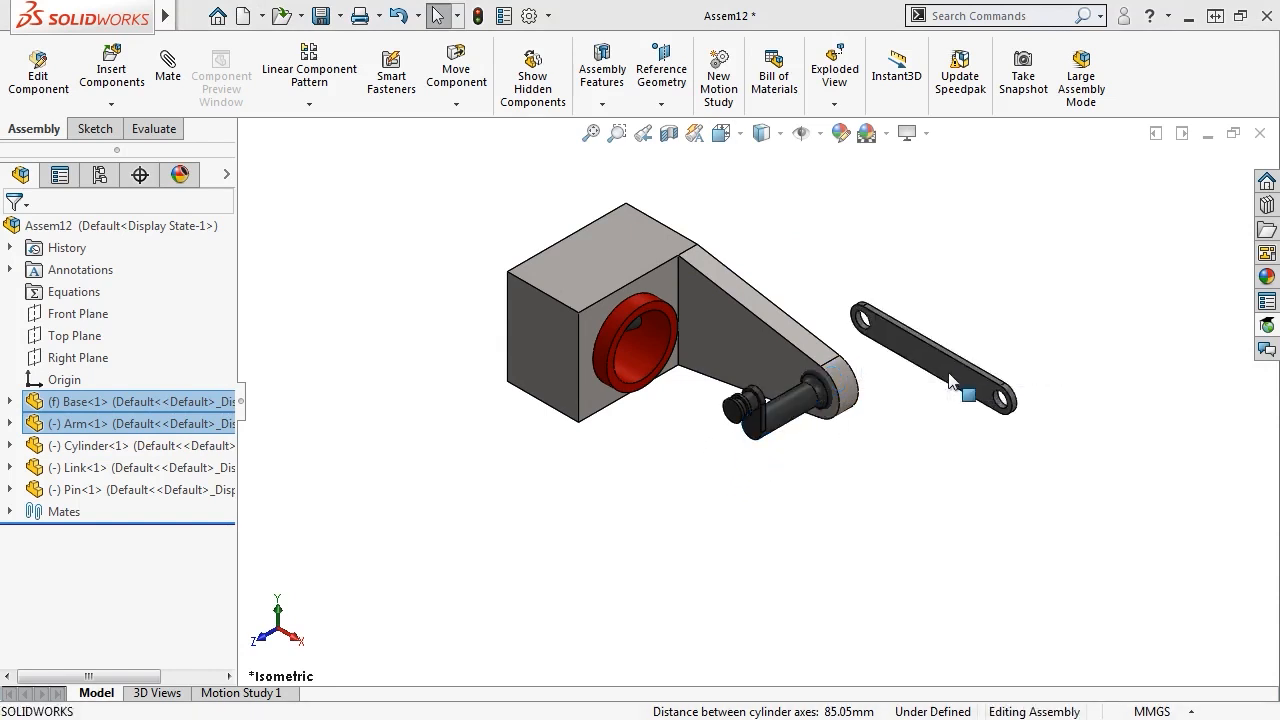
drag(788, 428, 751, 432)
click(796, 472)
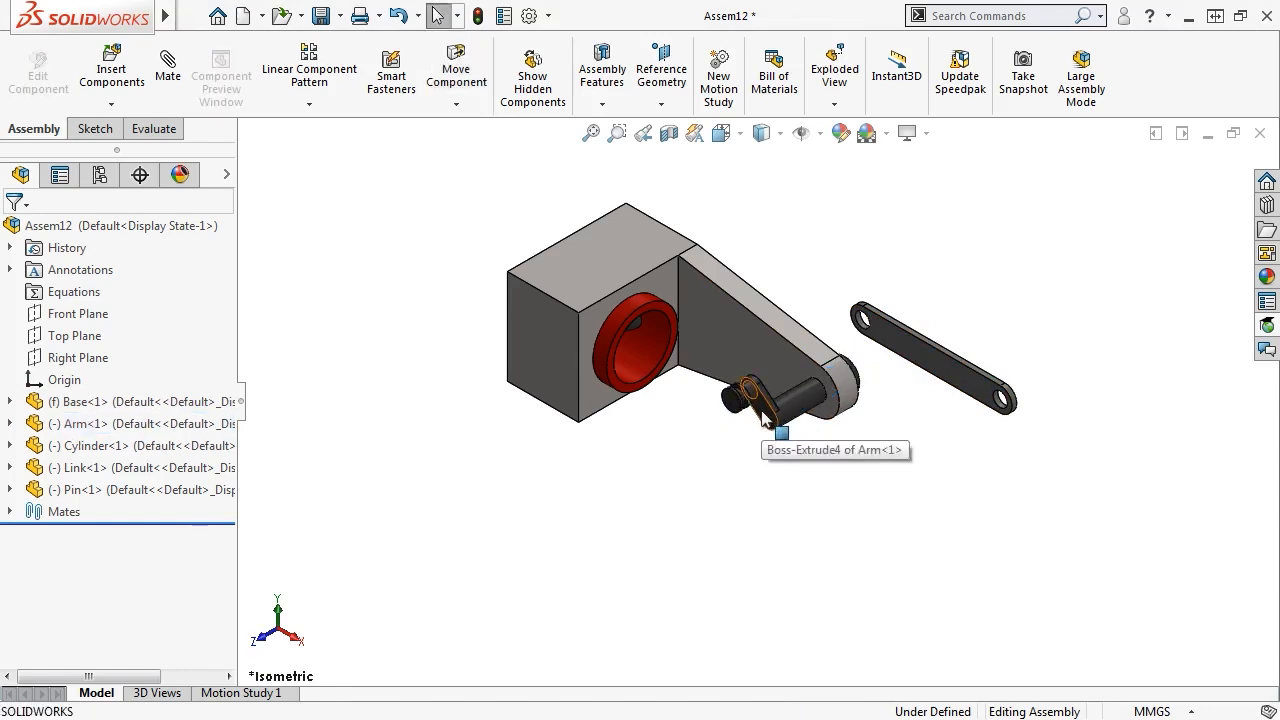
Add a 37.5 mm distance mate between the Arm and the Base face
click(770, 428)
ctrl+click(777, 362)
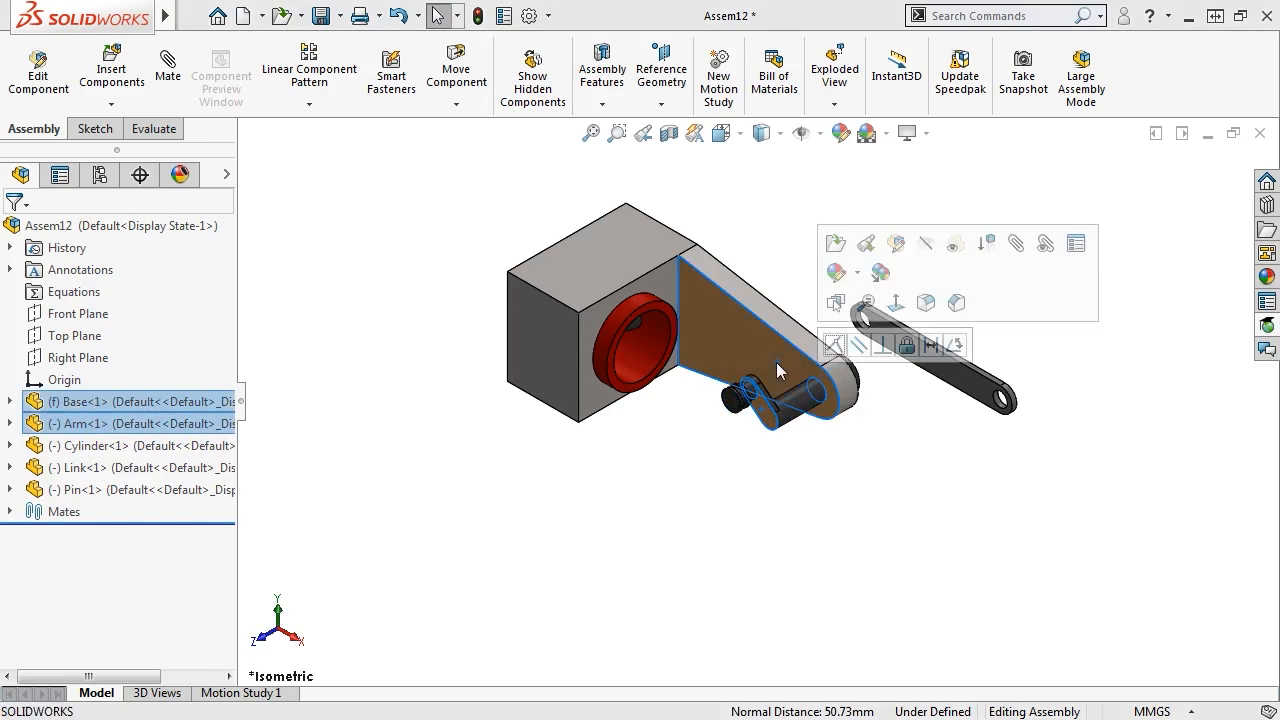
click(930, 346)
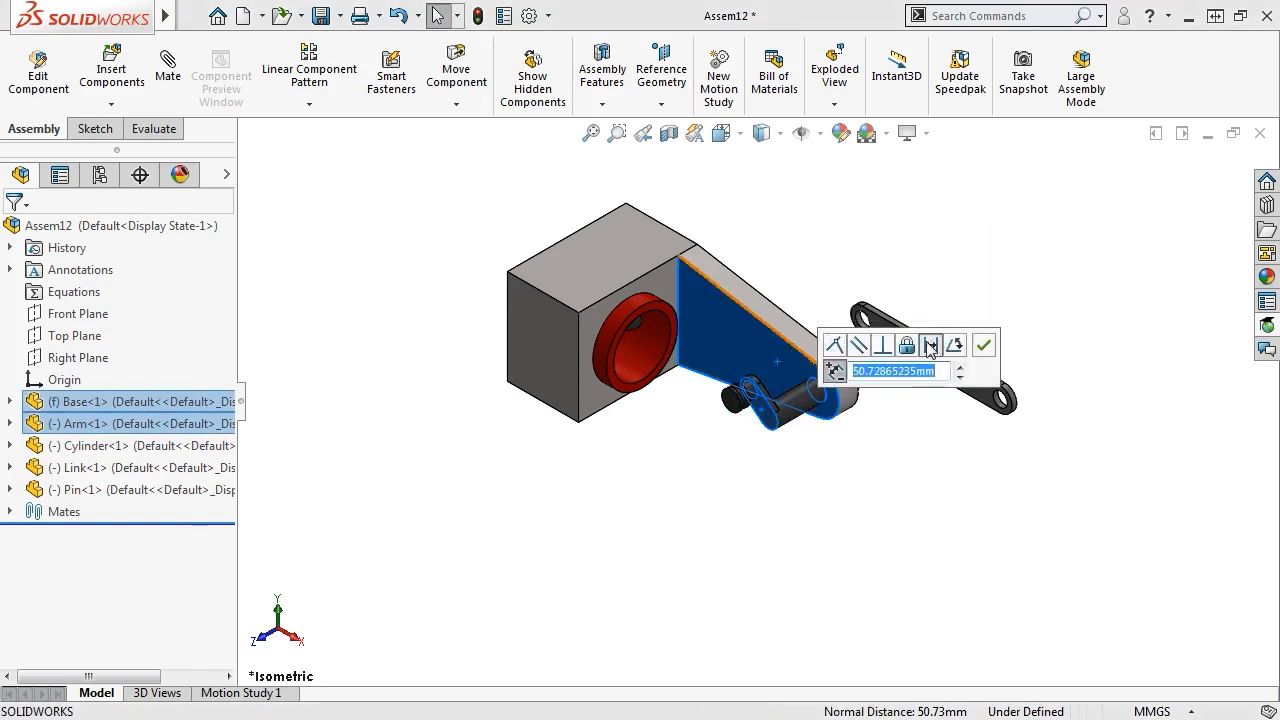
text(37.5)
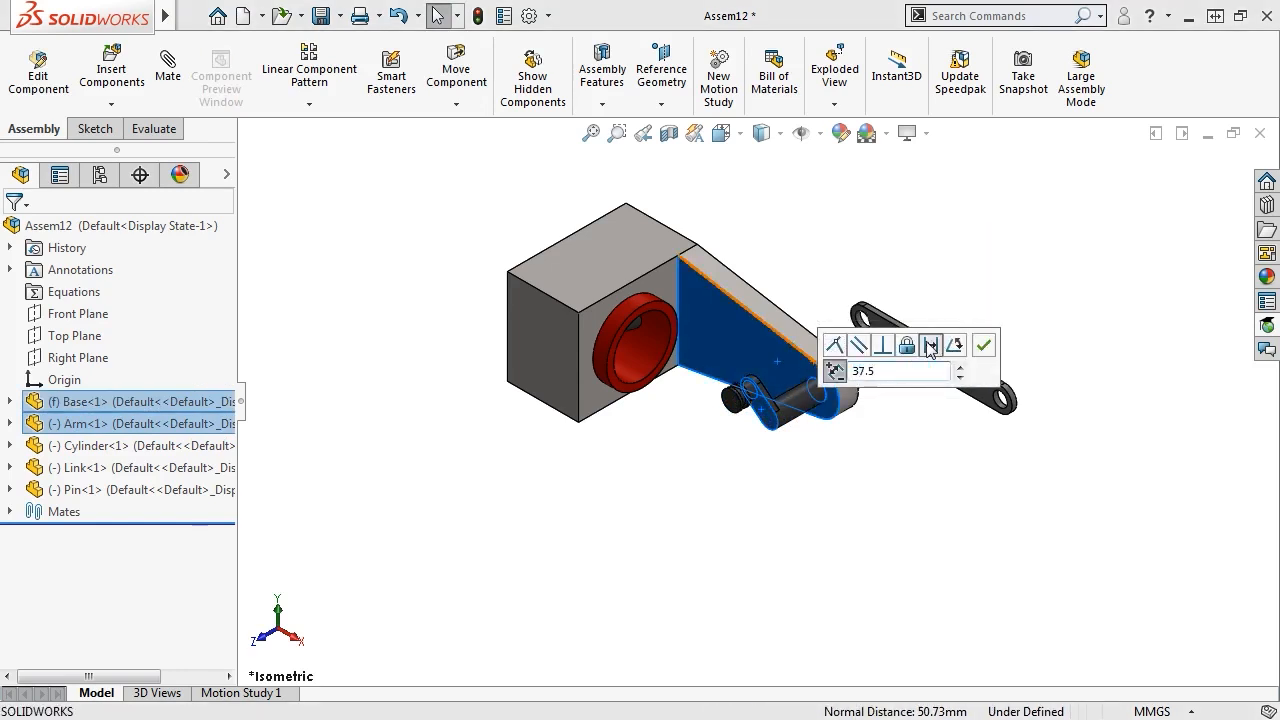
click(983, 346)
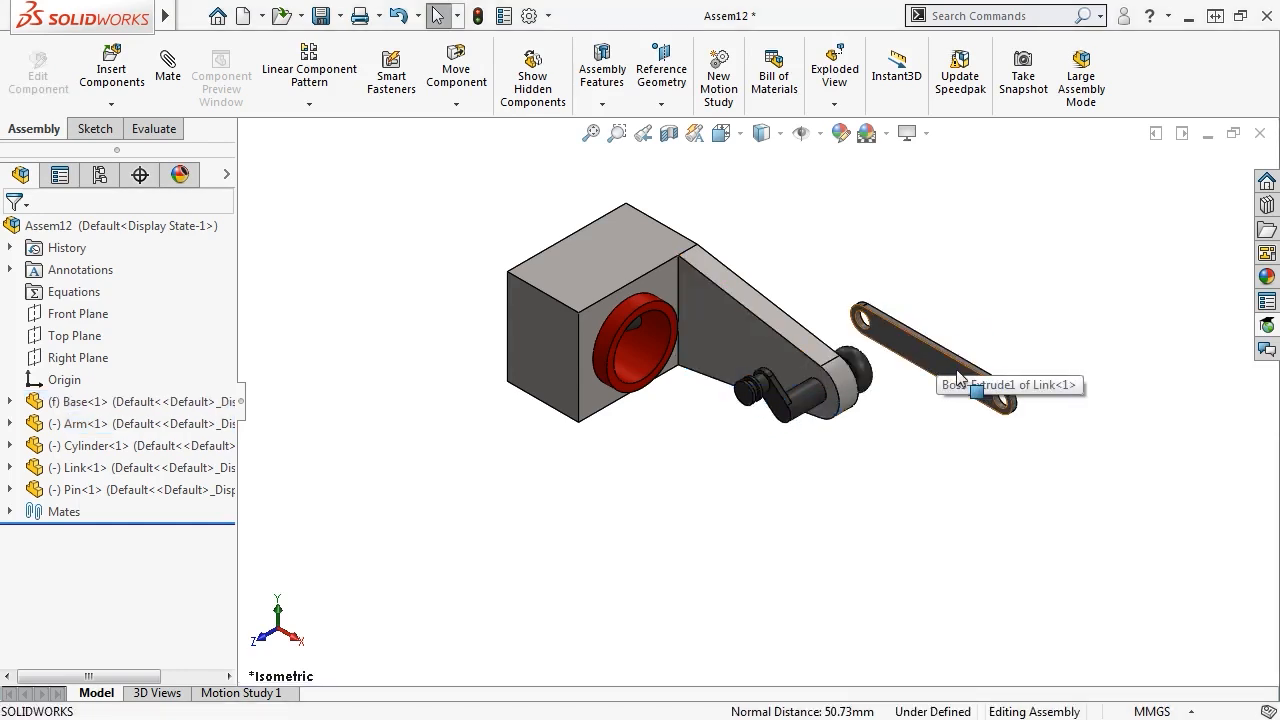
Snap the link's end hole concentric onto the arm's pin end so the link hangs from it
key(ctrl+7)
scroll(860, 400, down, 5)
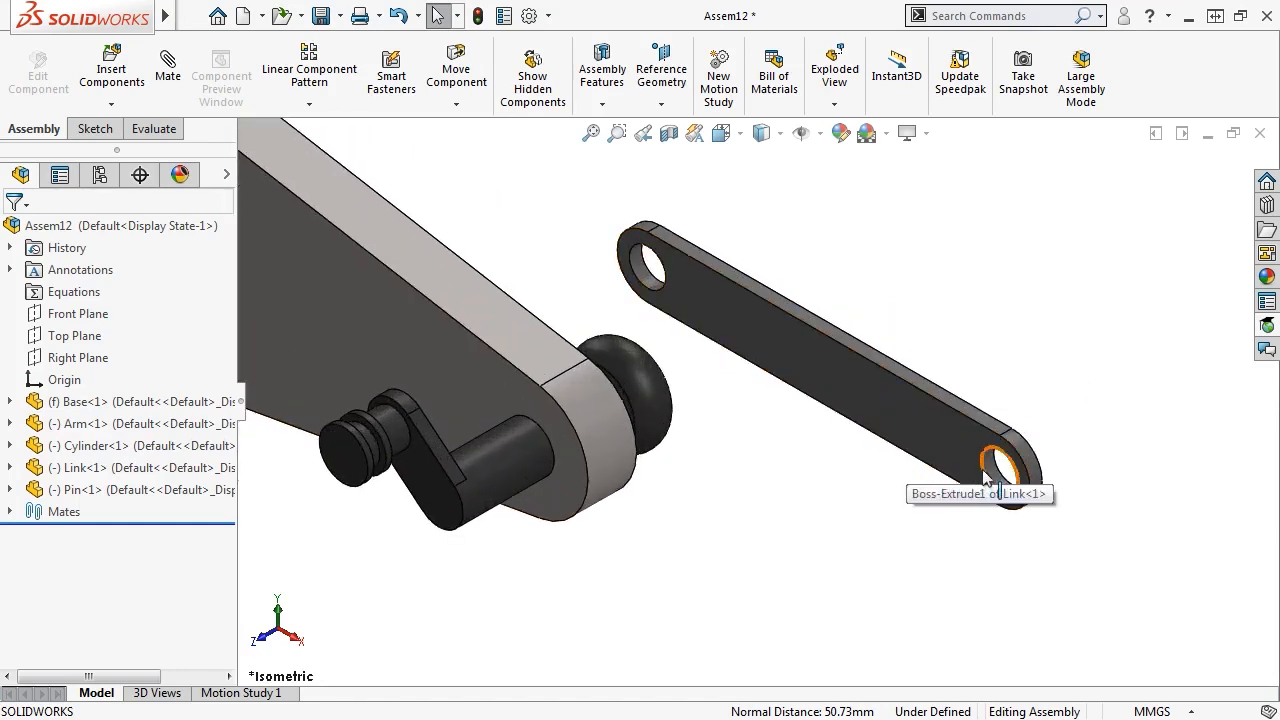
click(992, 480)
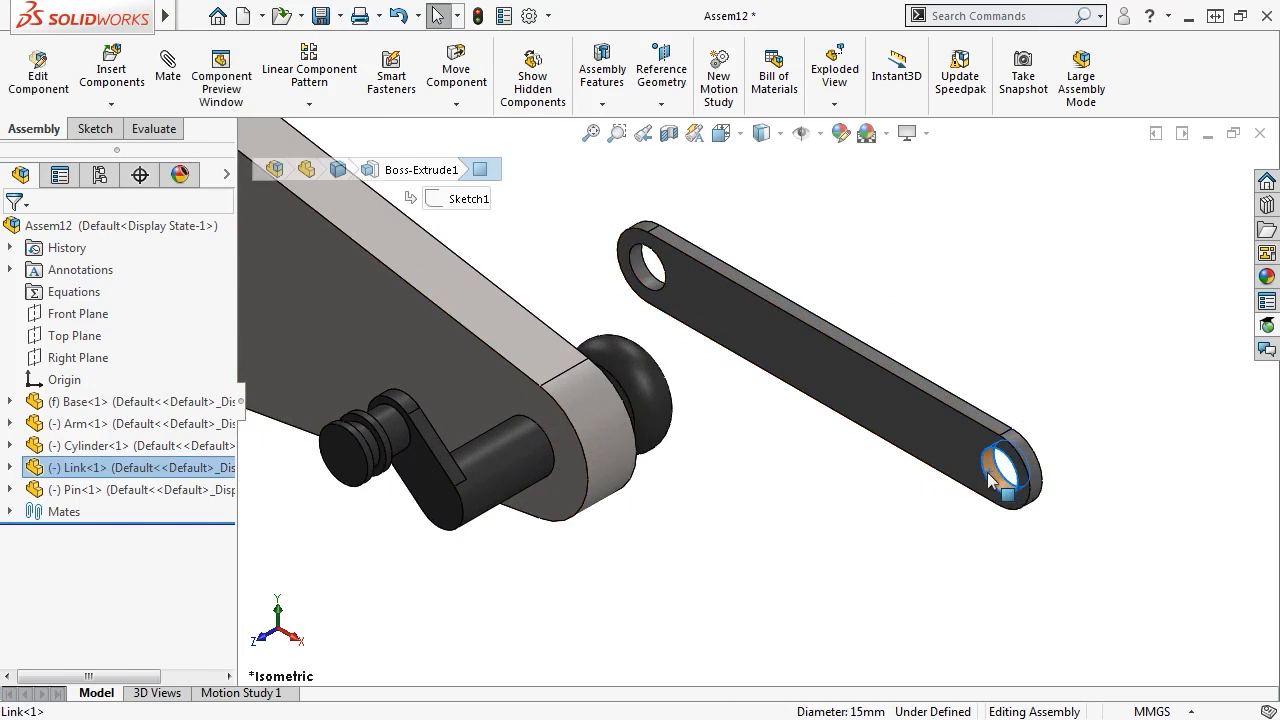
drag(990, 480, 352, 462)
scroll(352, 462, down, 5)
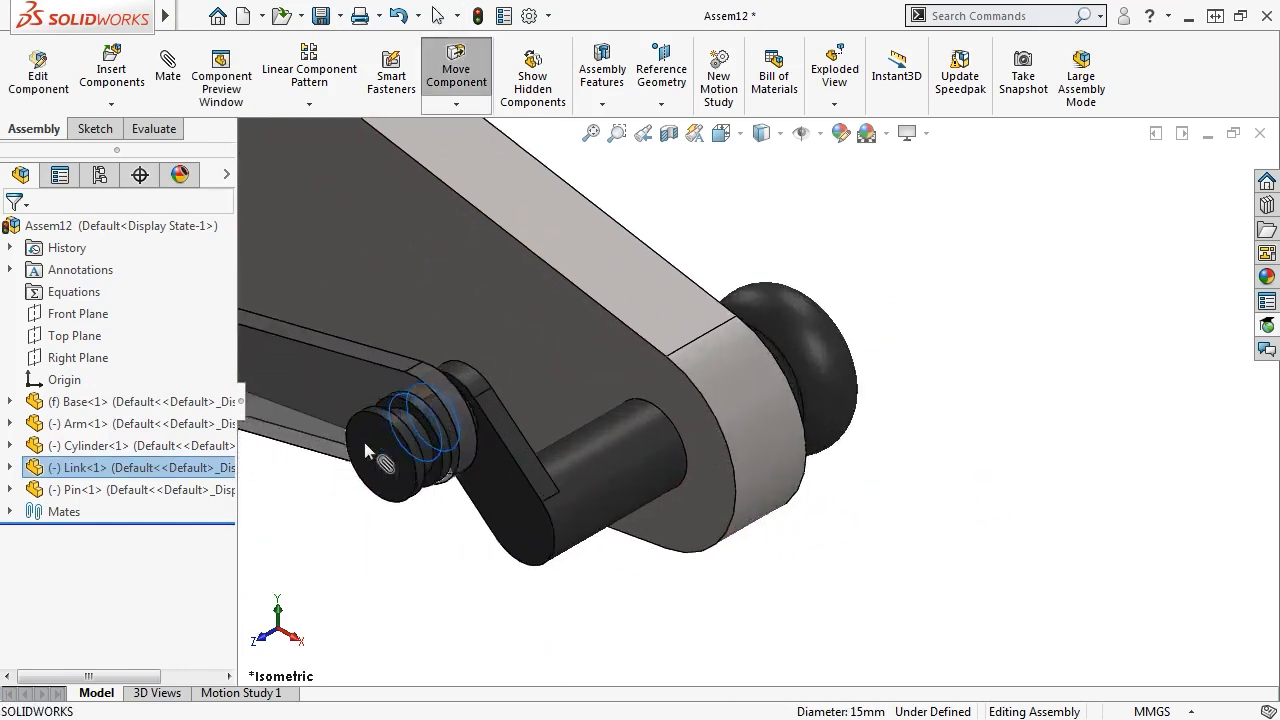
drag(447, 476, 464, 483)
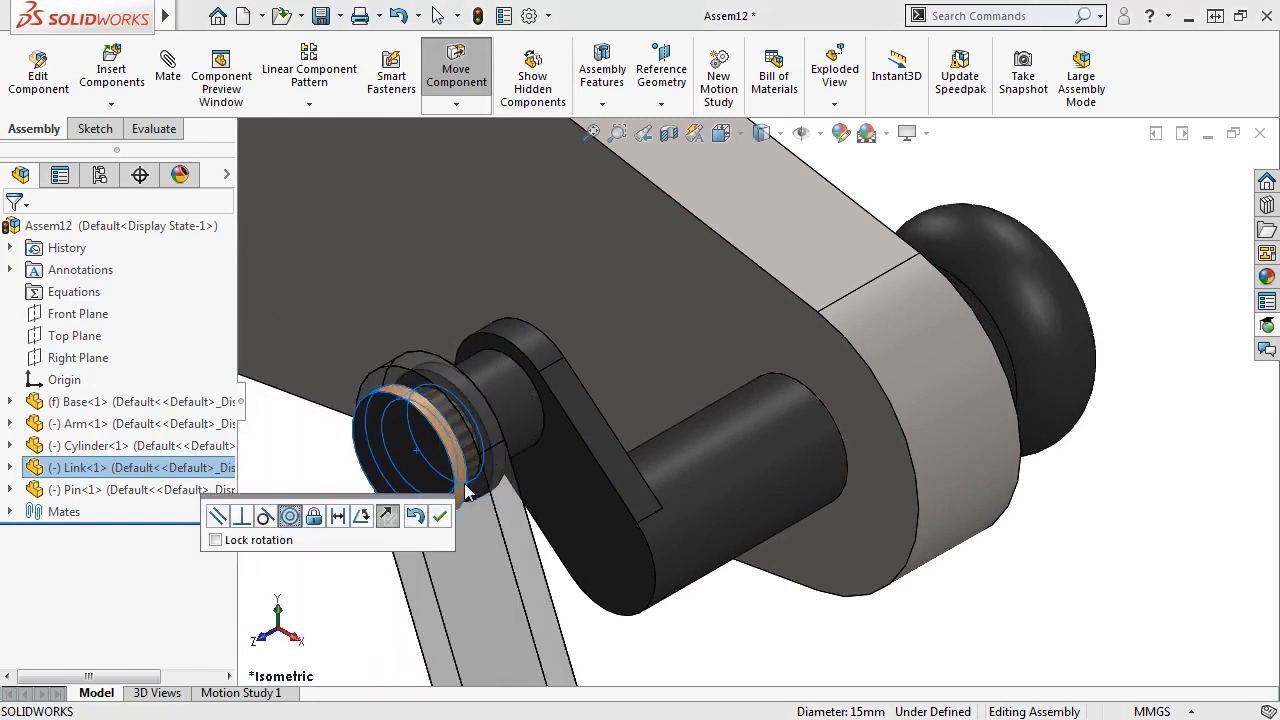
click(441, 516)
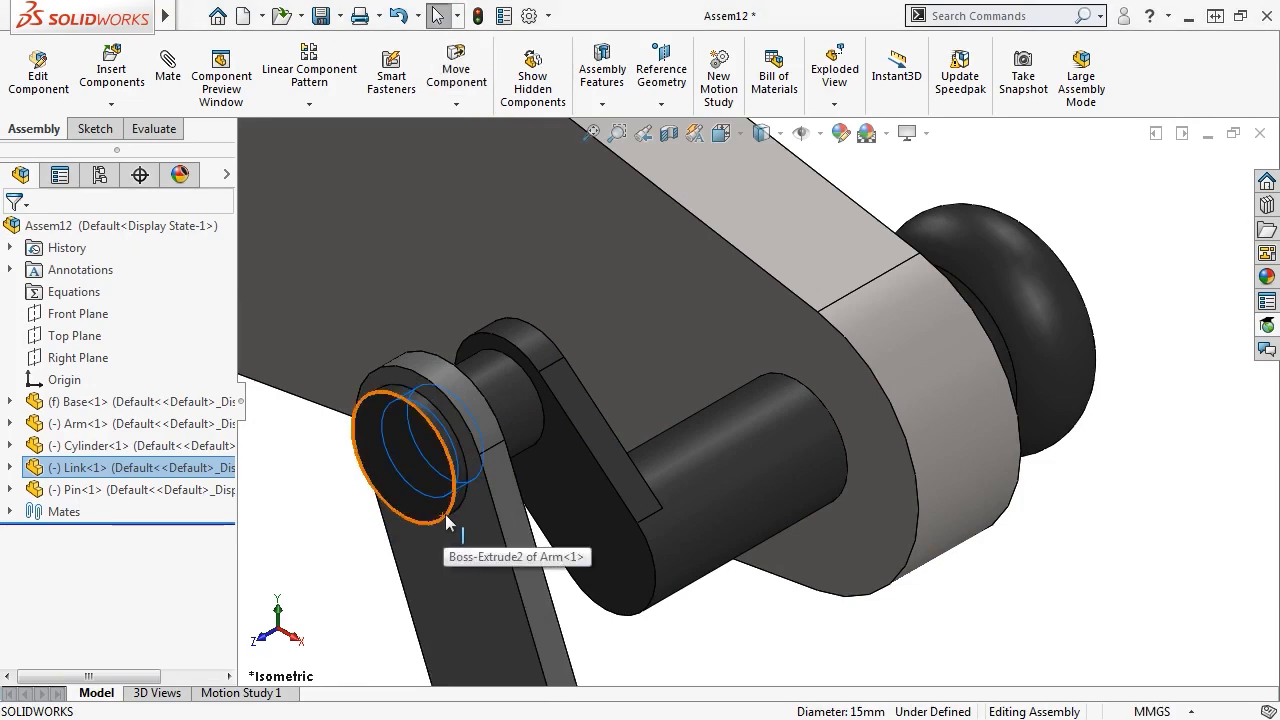
scroll(920, 360, up, 5)
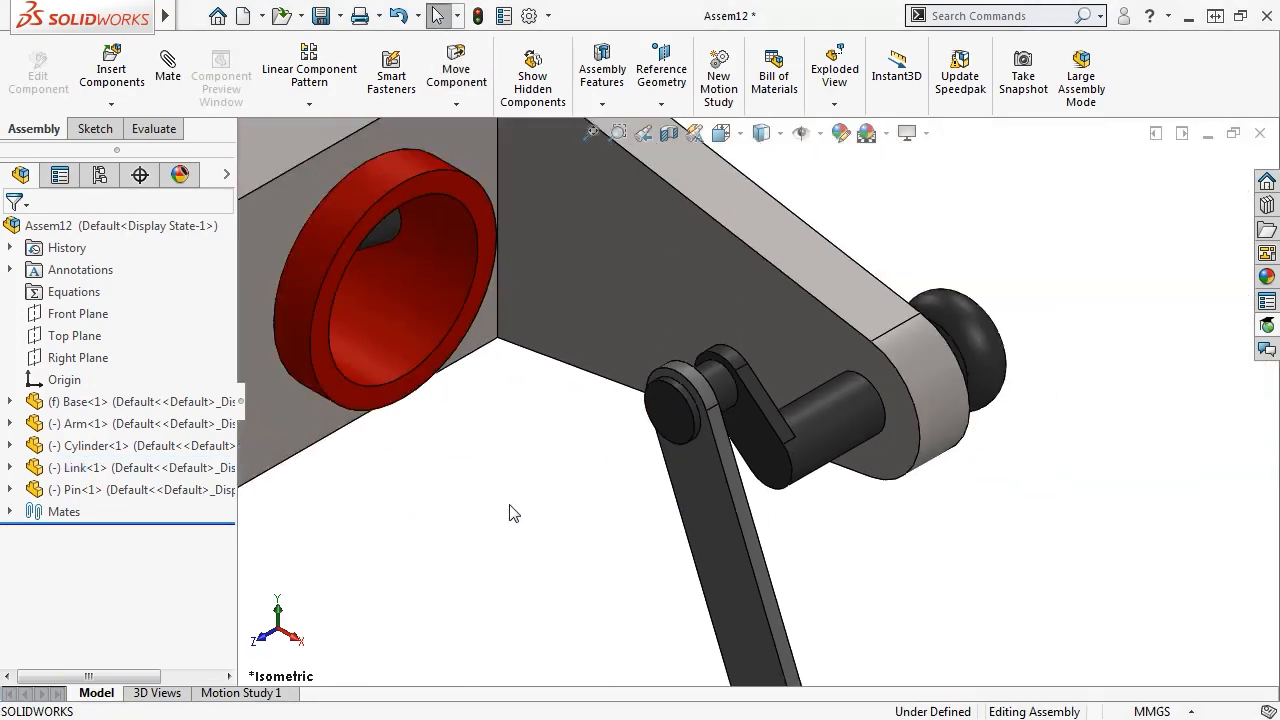
middle_drag(602, 465, 562, 438)
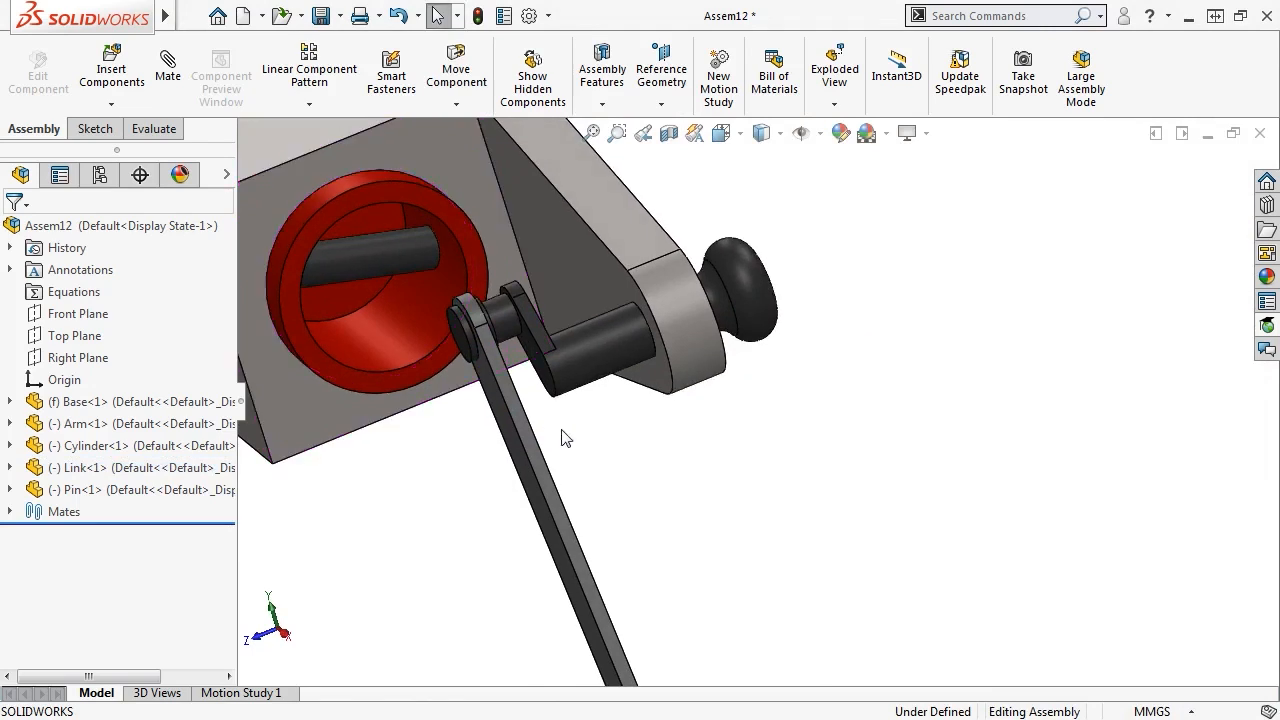
scroll(606, 464, up, 3)
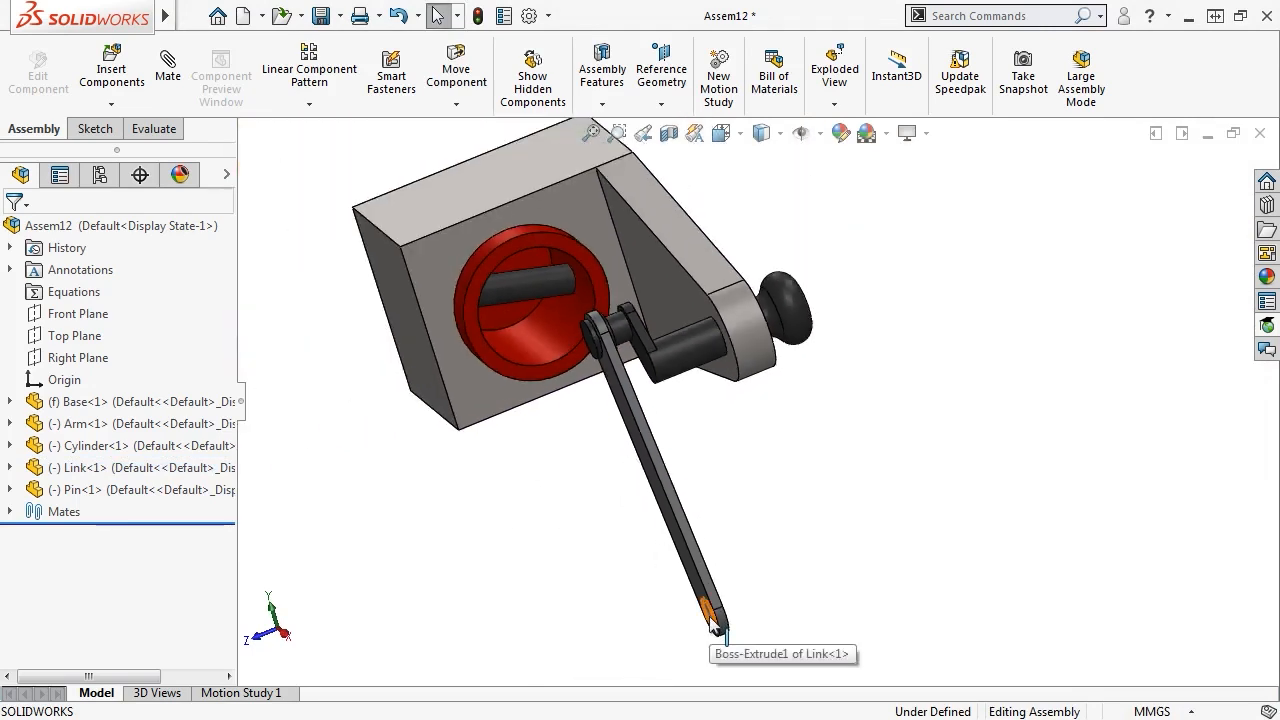
Make the link's free end concentric with the red cylinder's pin, then swing the arm isometrically
click(516, 285)
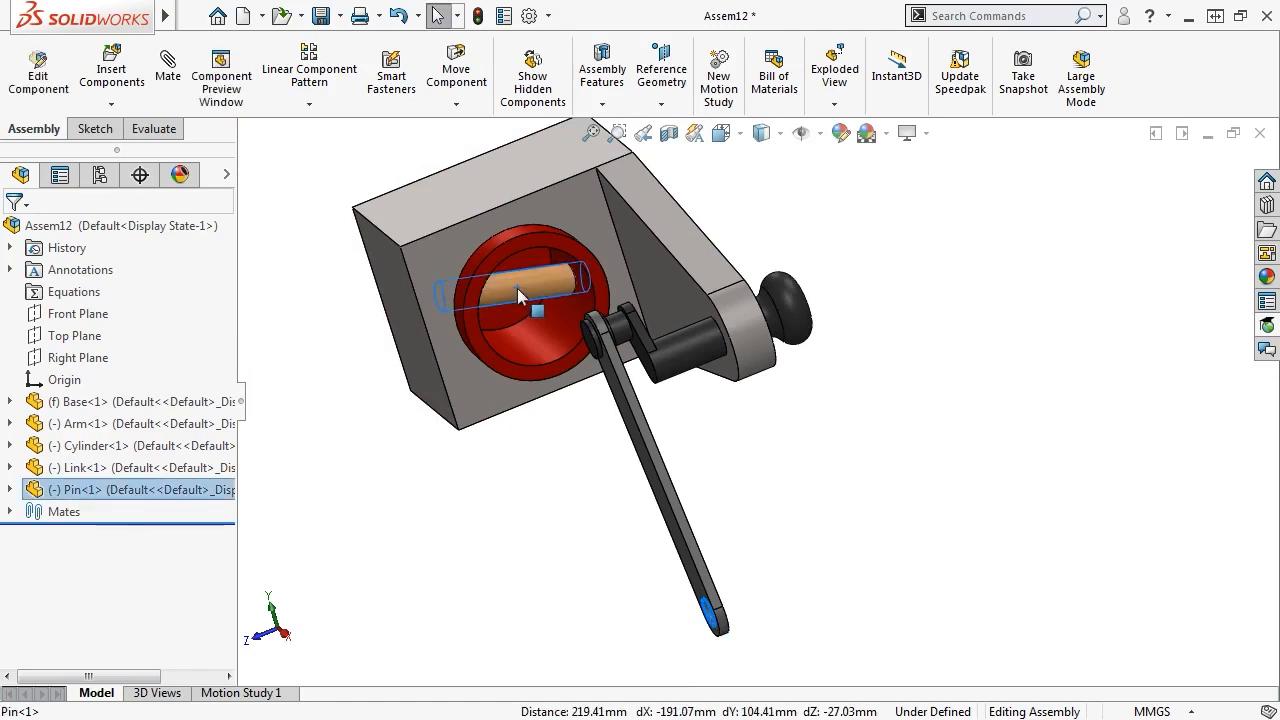
click(624, 271)
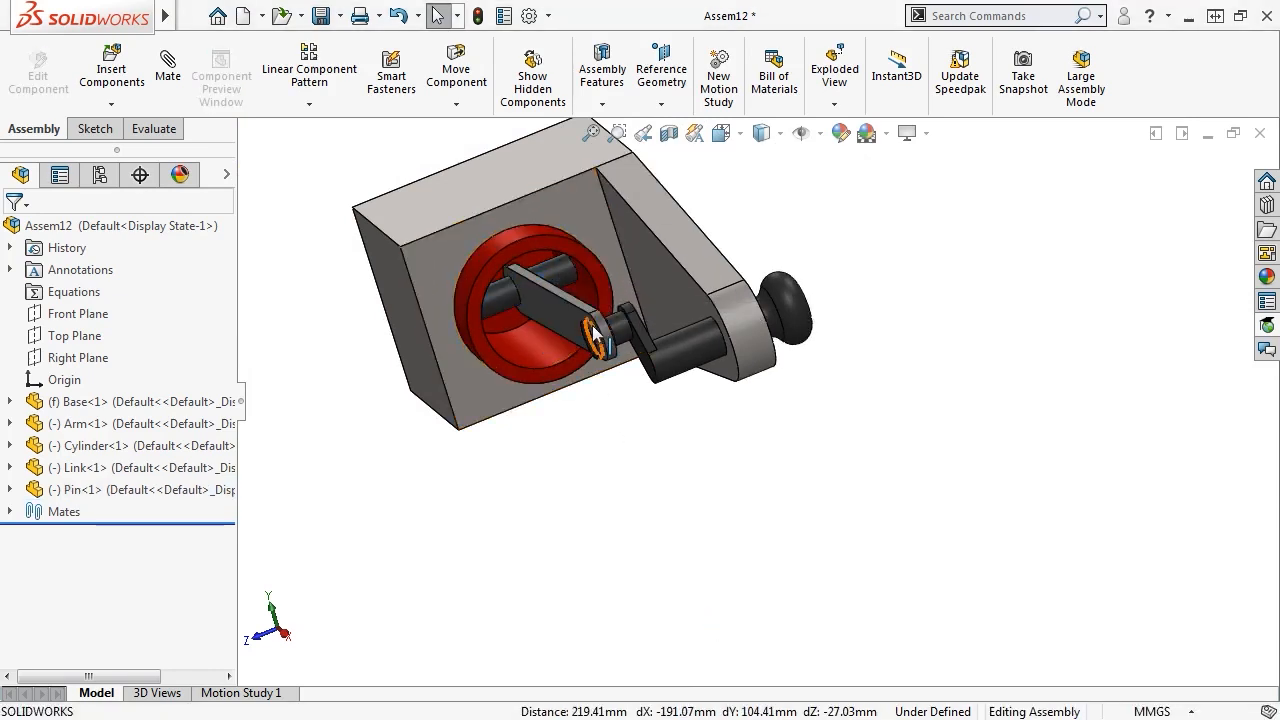
click(741, 134)
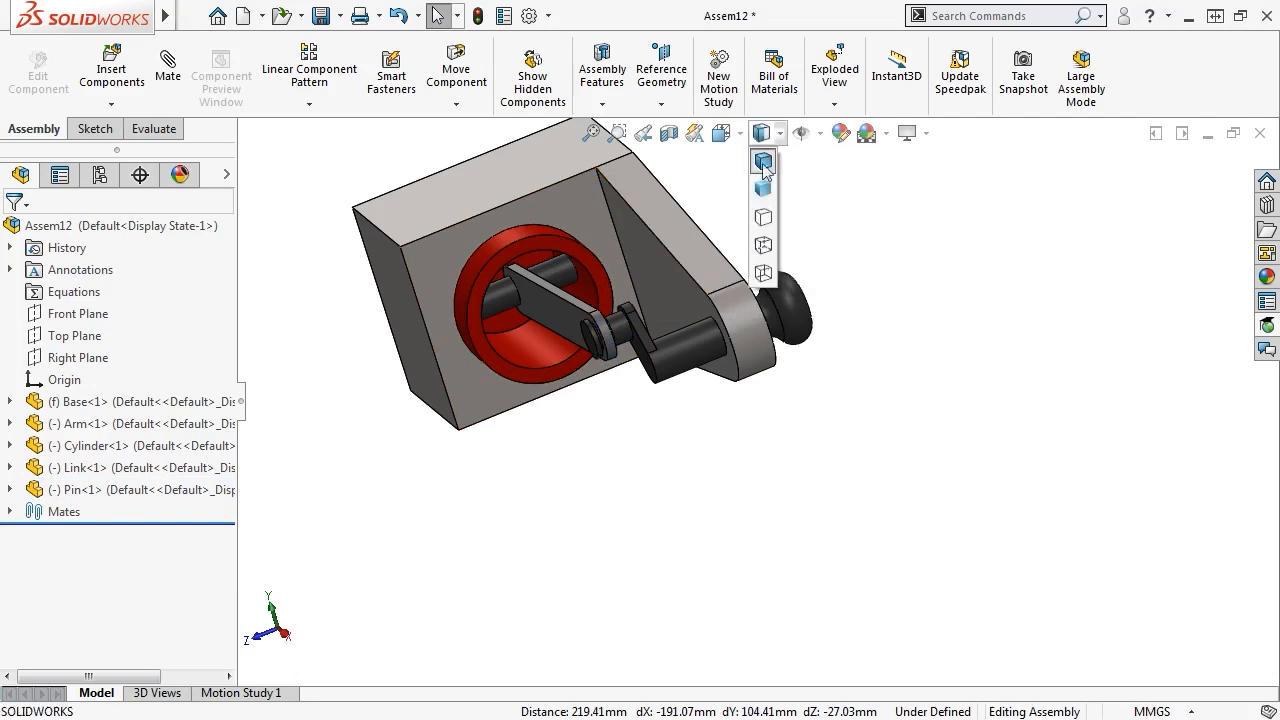
click(855, 193)
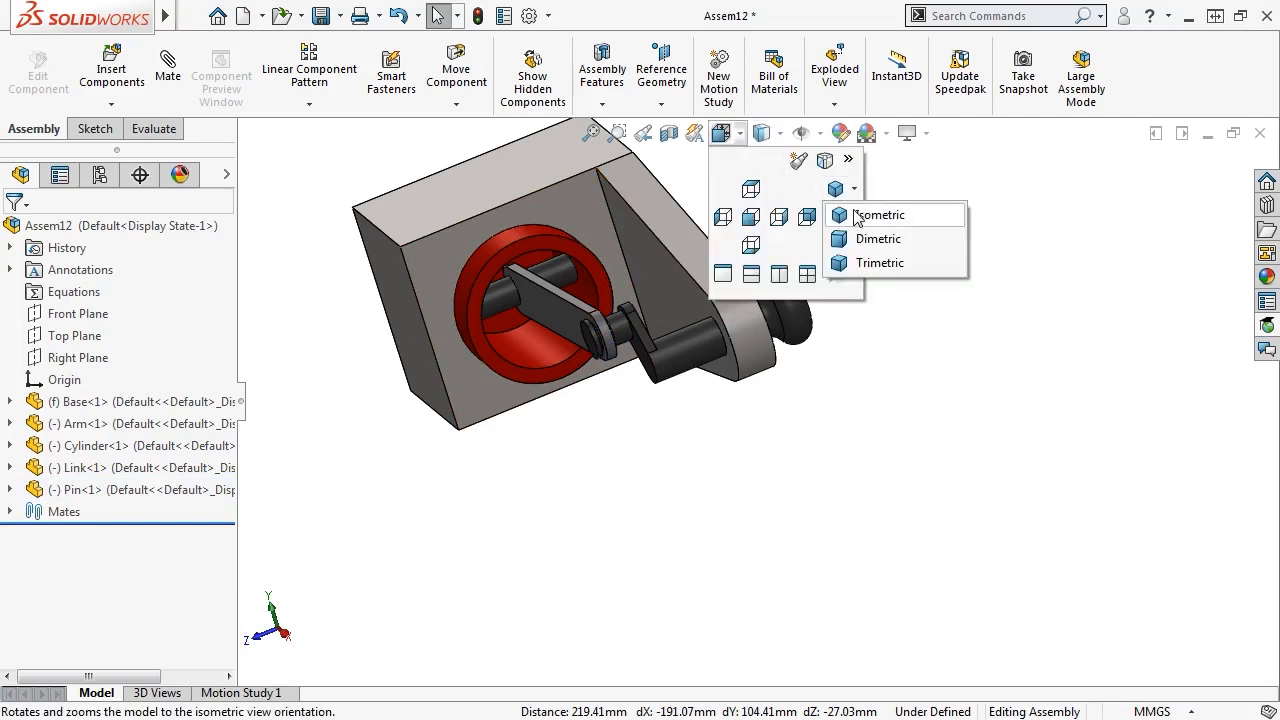
click(862, 213)
drag(862, 470, 817, 523)
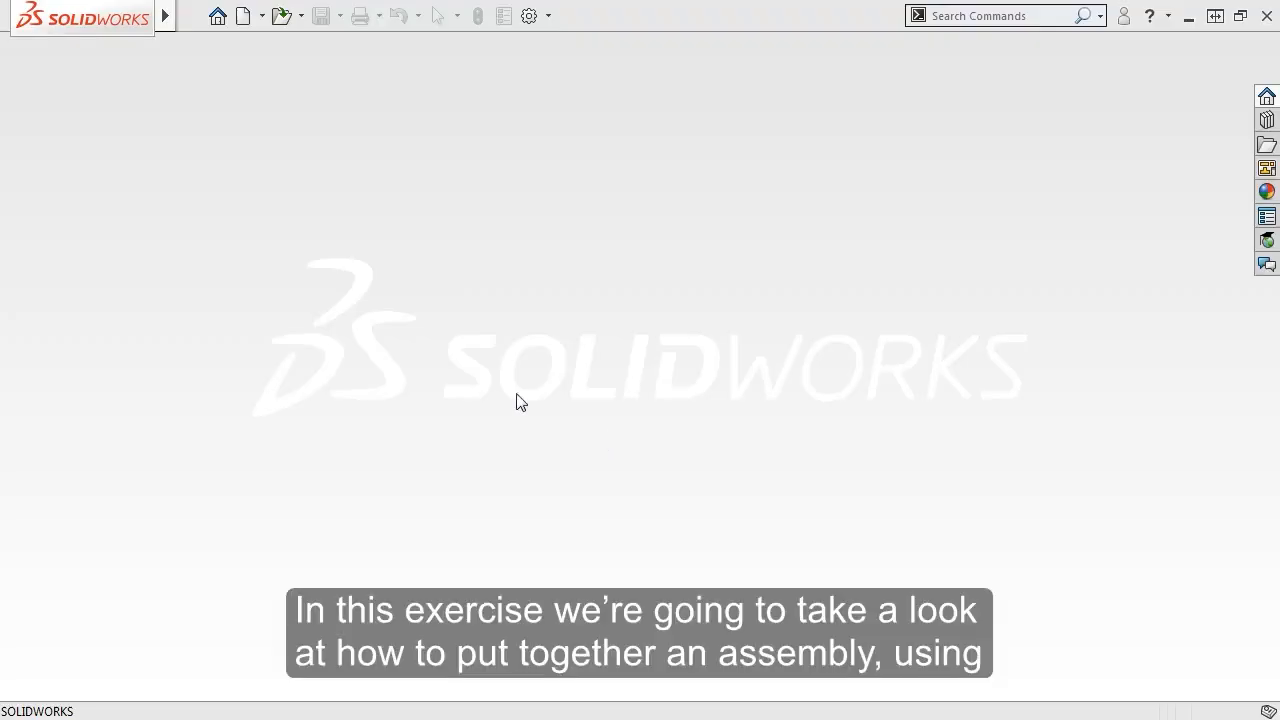
Create a new assembly and load Boom Sub Assembly.SLDASM as its first component
click(244, 17)
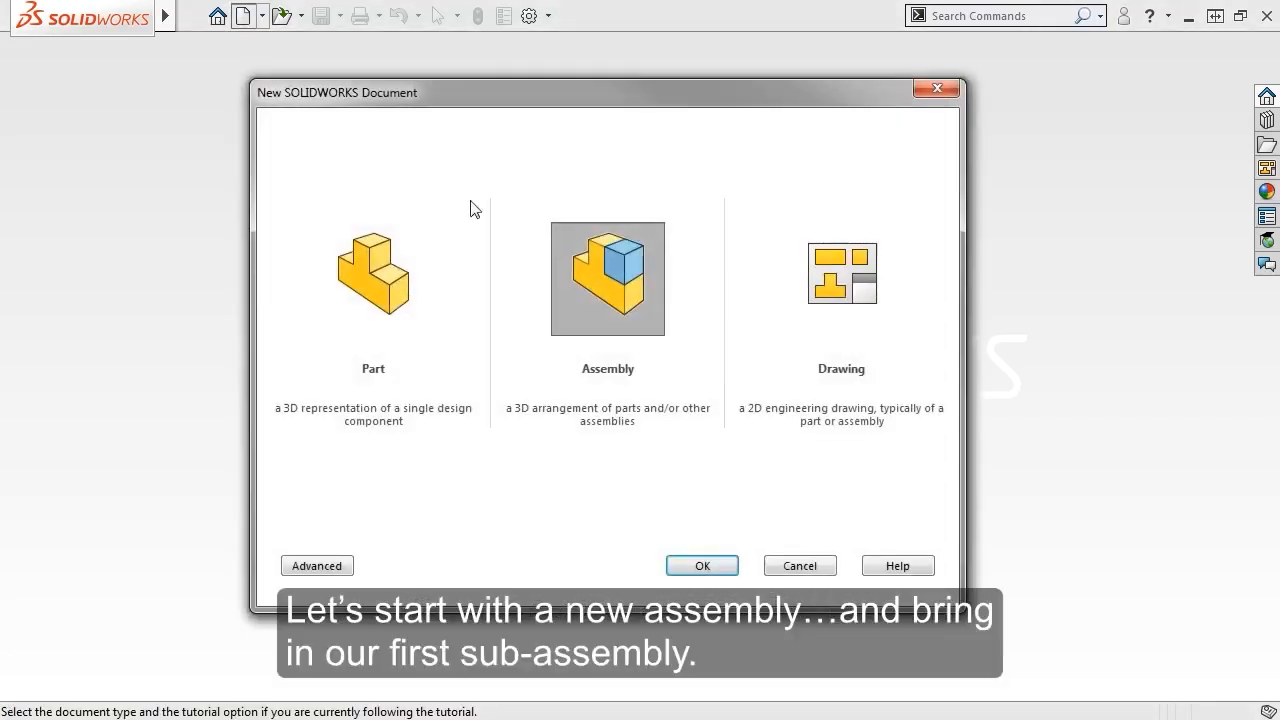
click(701, 567)
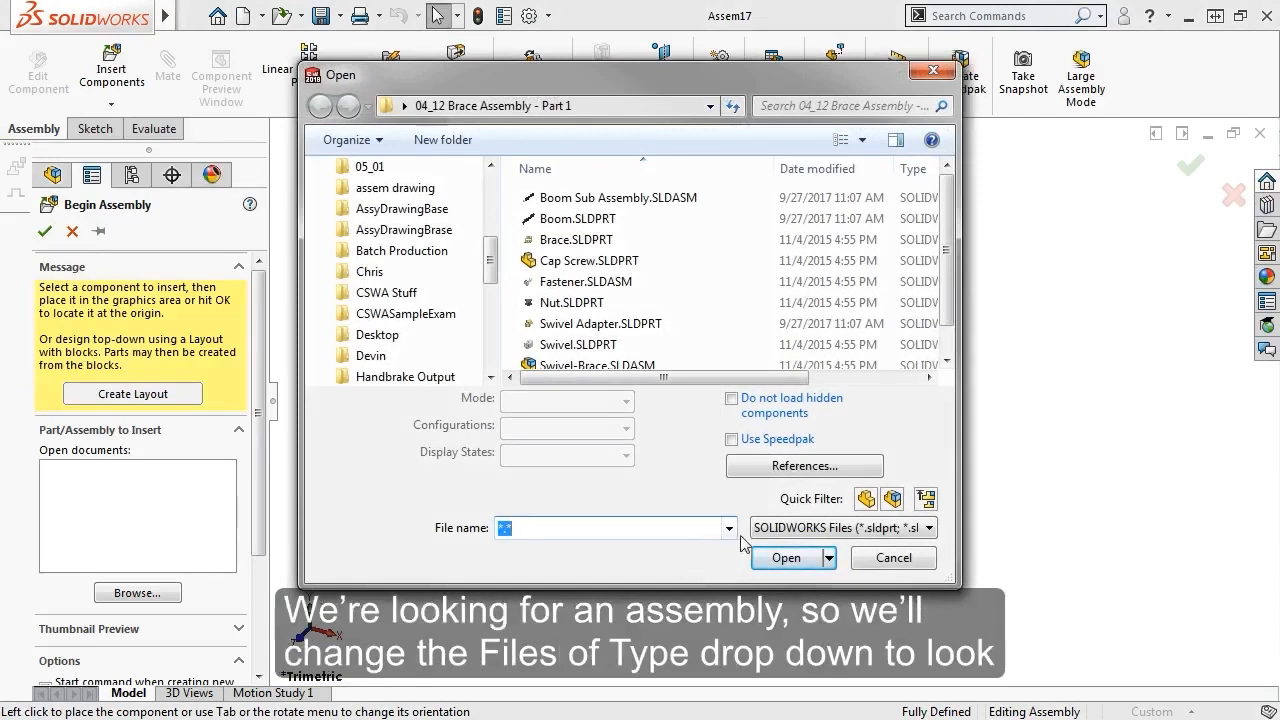
click(795, 530)
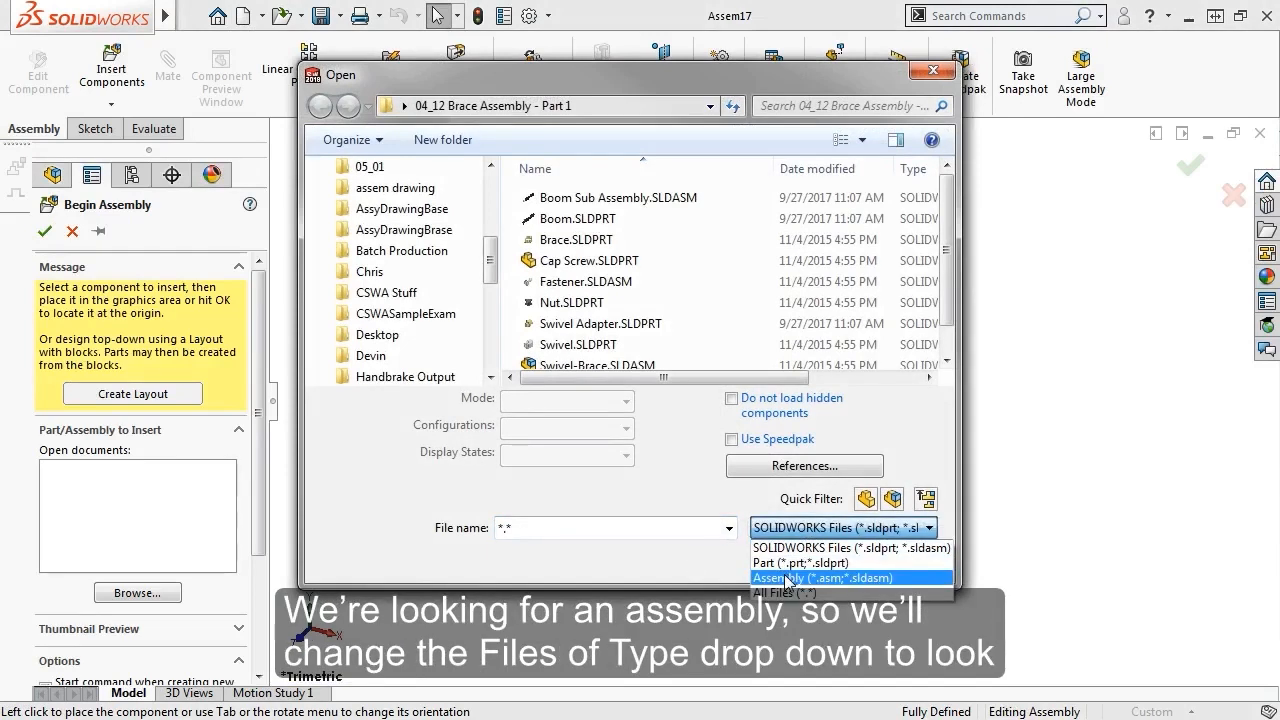
click(789, 578)
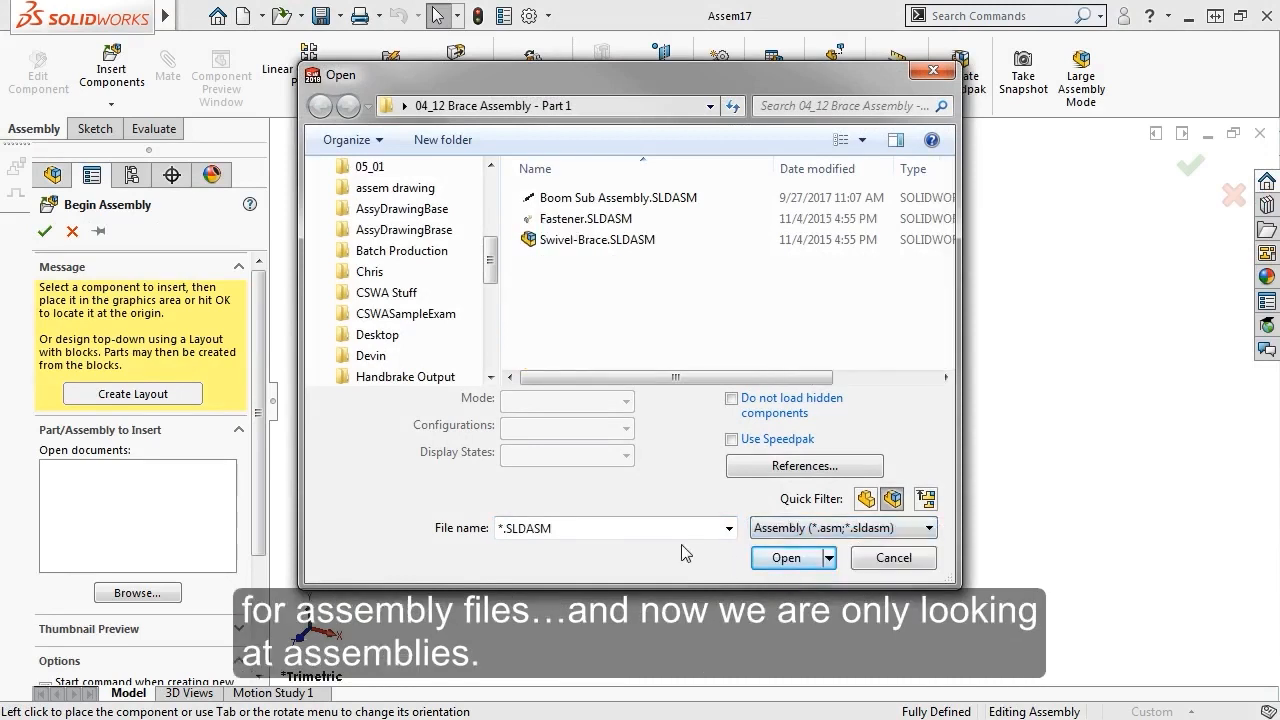
click(630, 200)
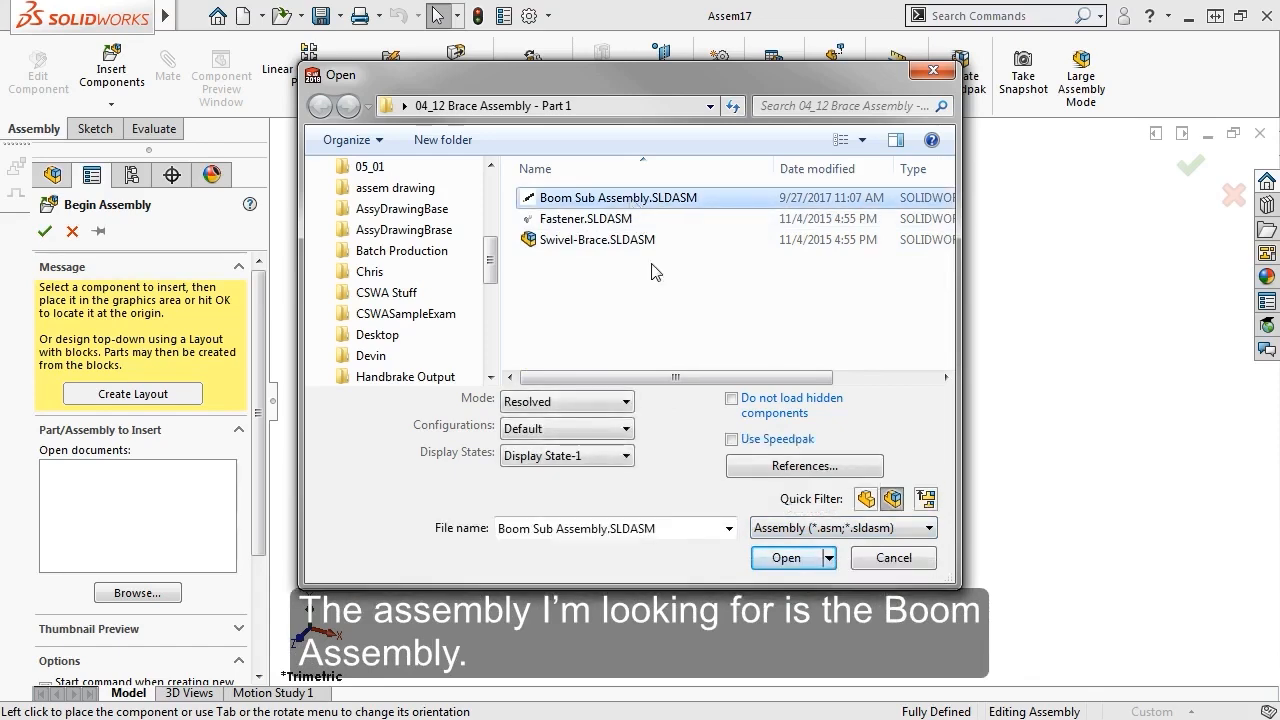
click(784, 557)
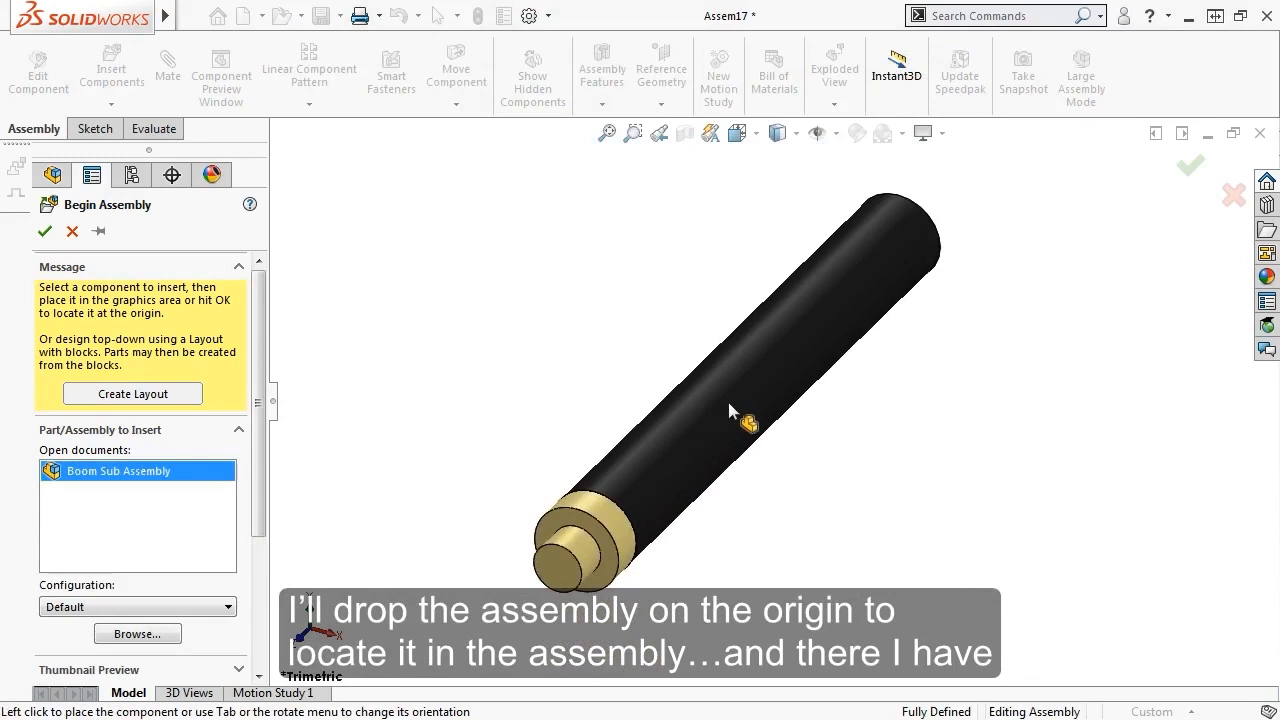
Fix Boom Sub Assembly at the origin and expand it to show the Boom and Swivel Adapter
click(45, 232)
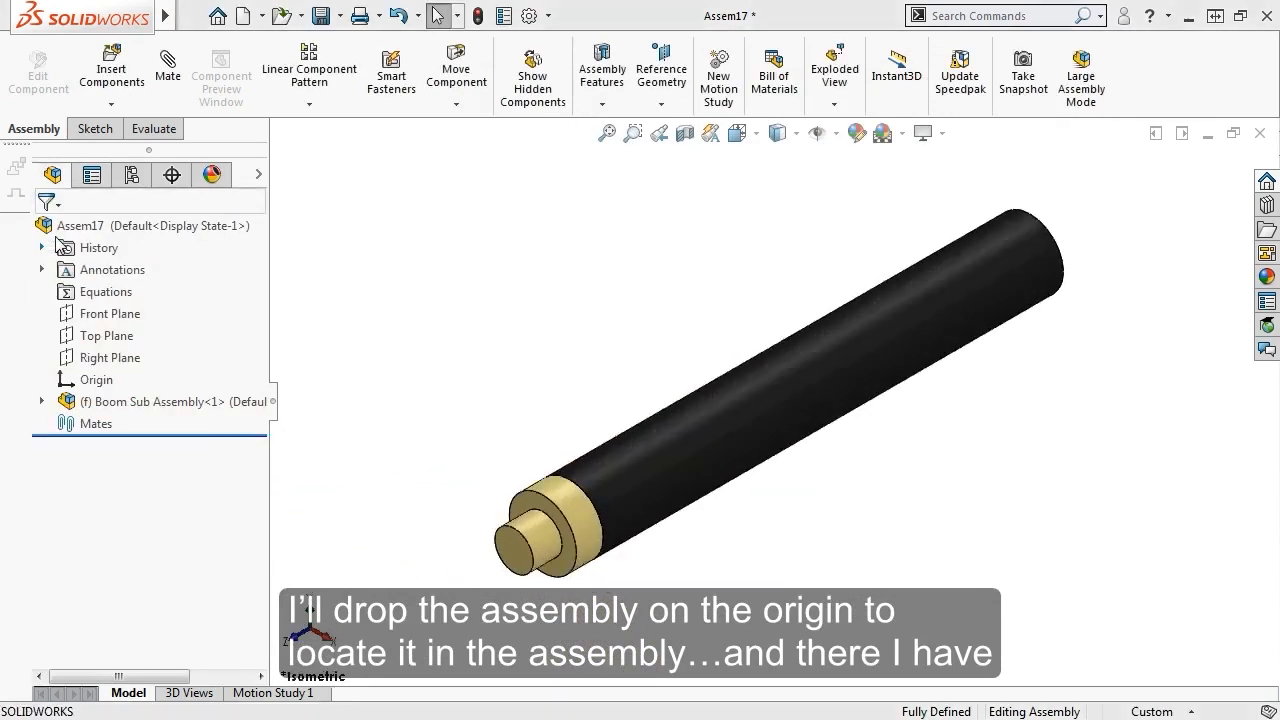
click(453, 280)
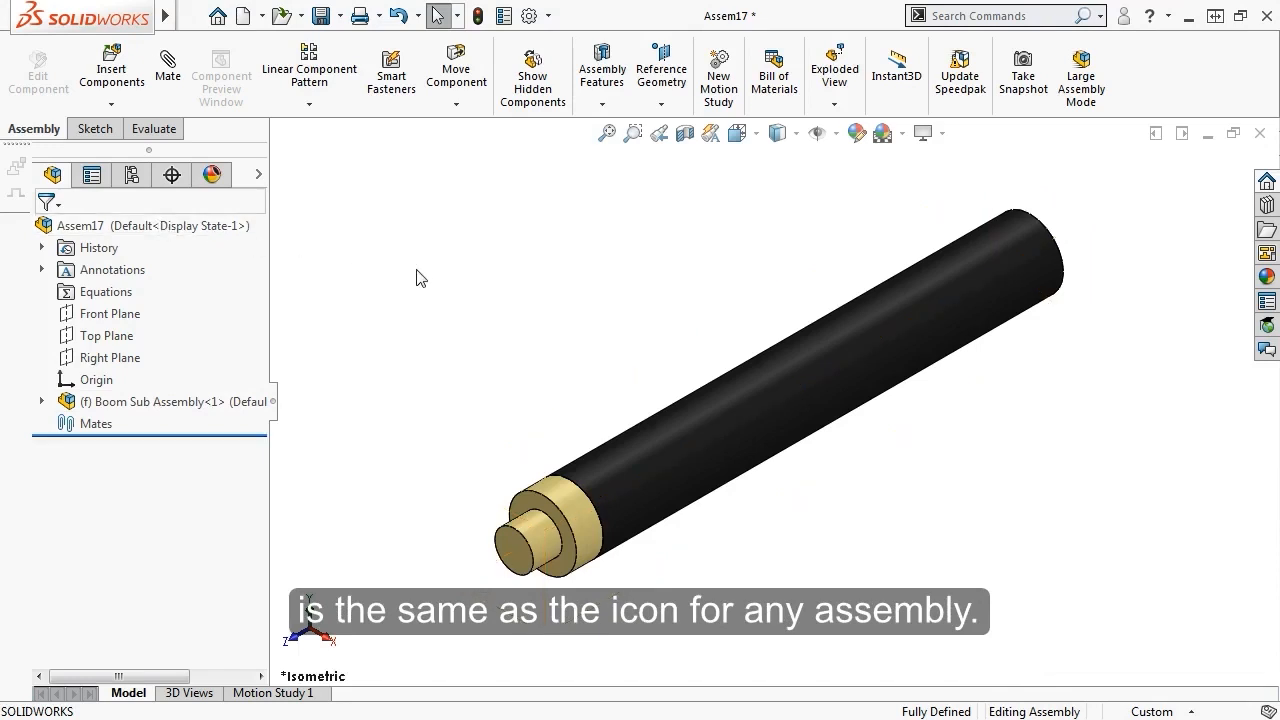
click(41, 402)
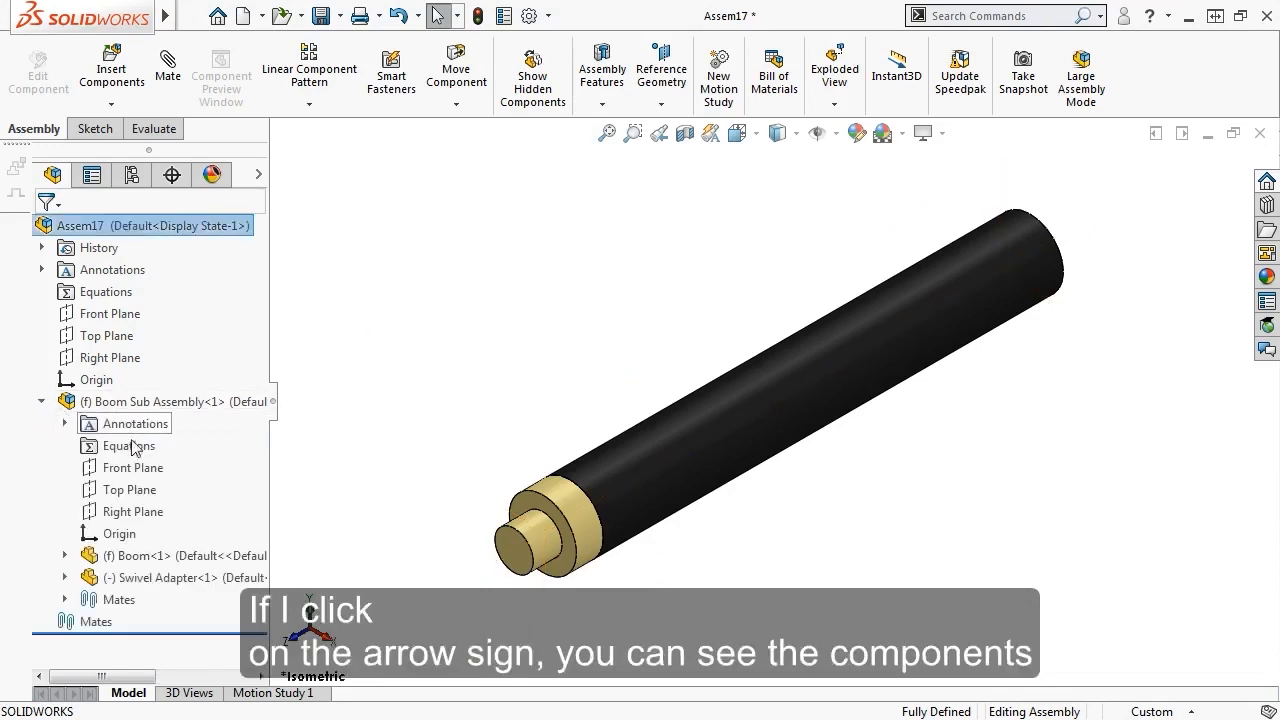
click(133, 578)
click(358, 481)
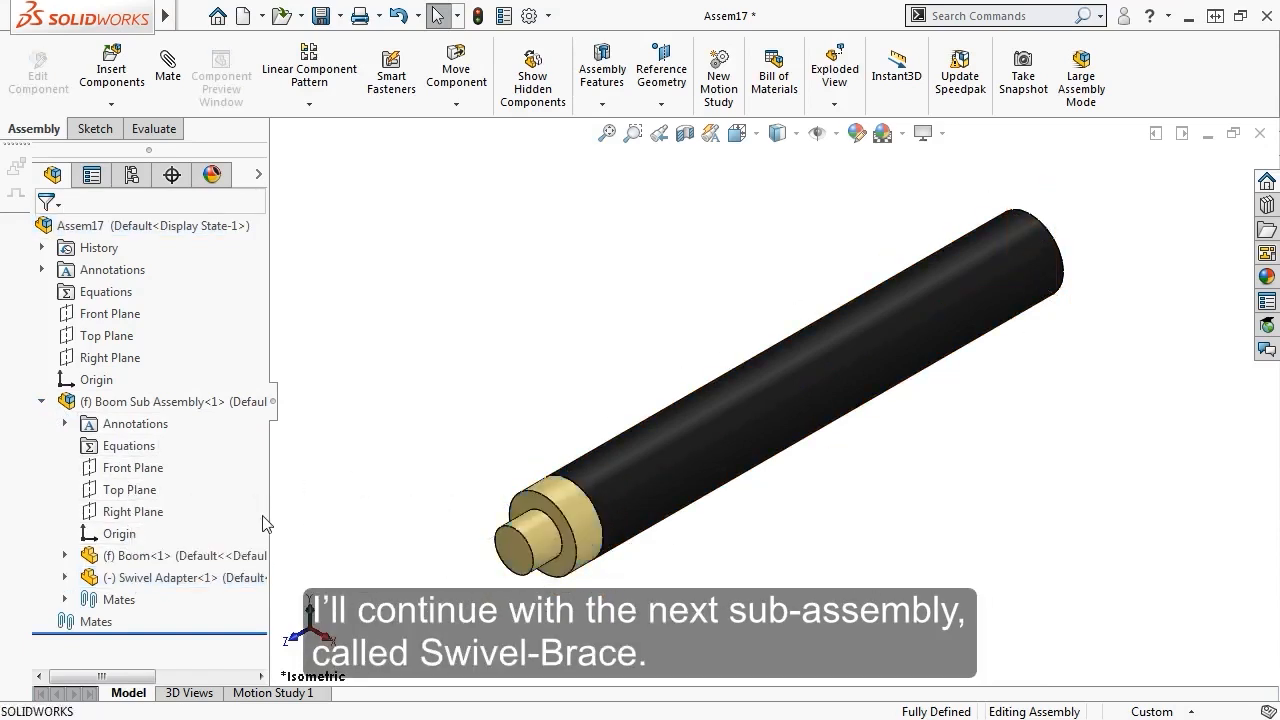
click(112, 70)
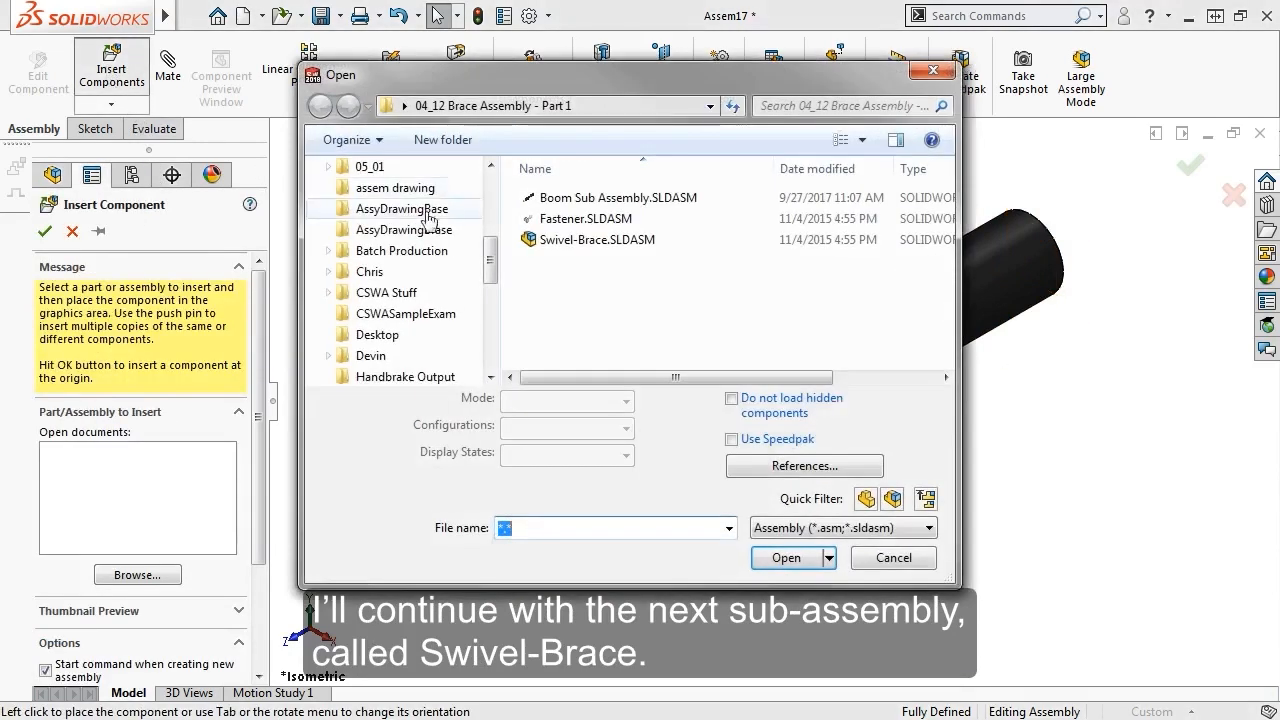
Insert the Swivel-Brace.SLDASM sub-assembly and place it in the model
click(597, 240)
click(786, 558)
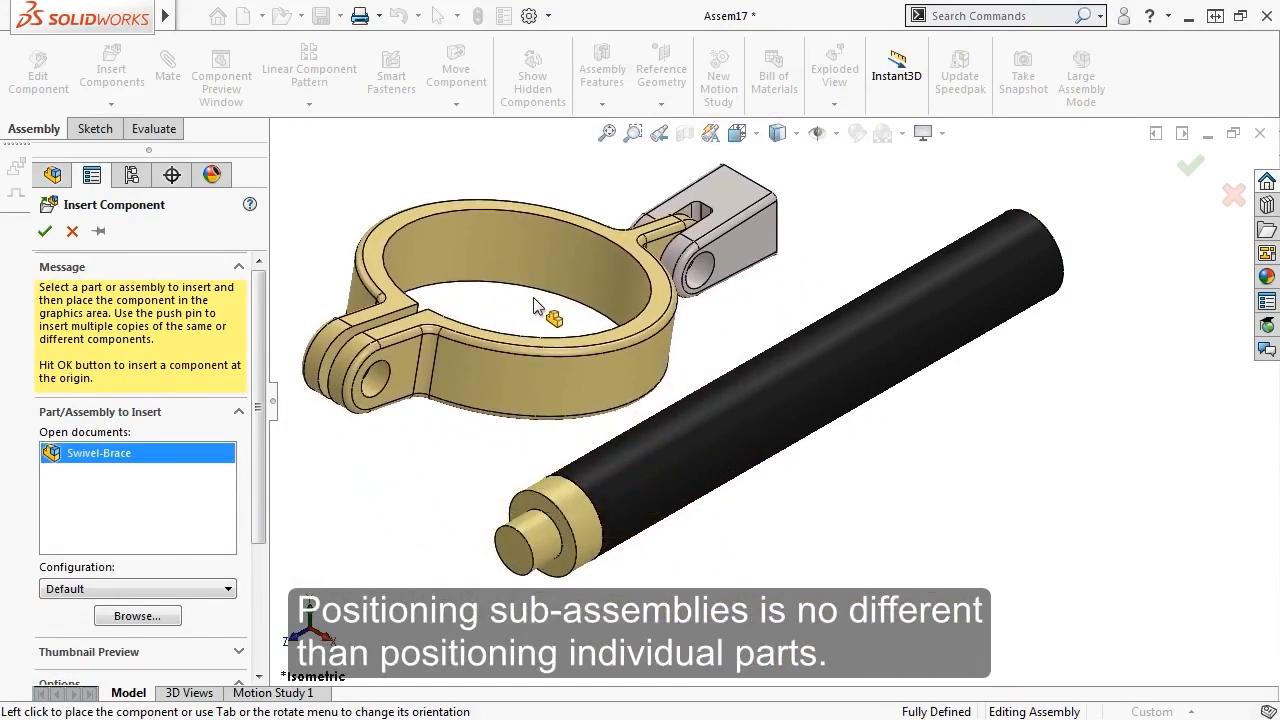
click(534, 305)
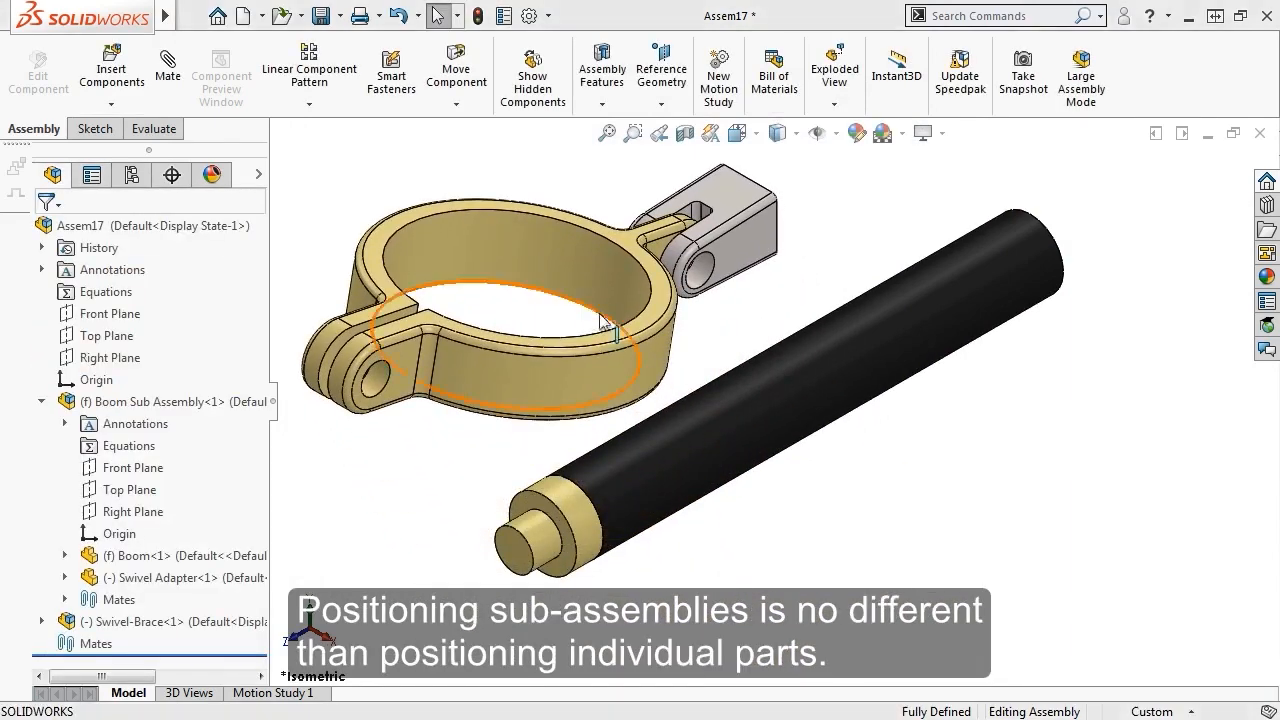
Make the clamp concentric with the boom tube and slide it along the tube
drag(723, 309, 688, 314)
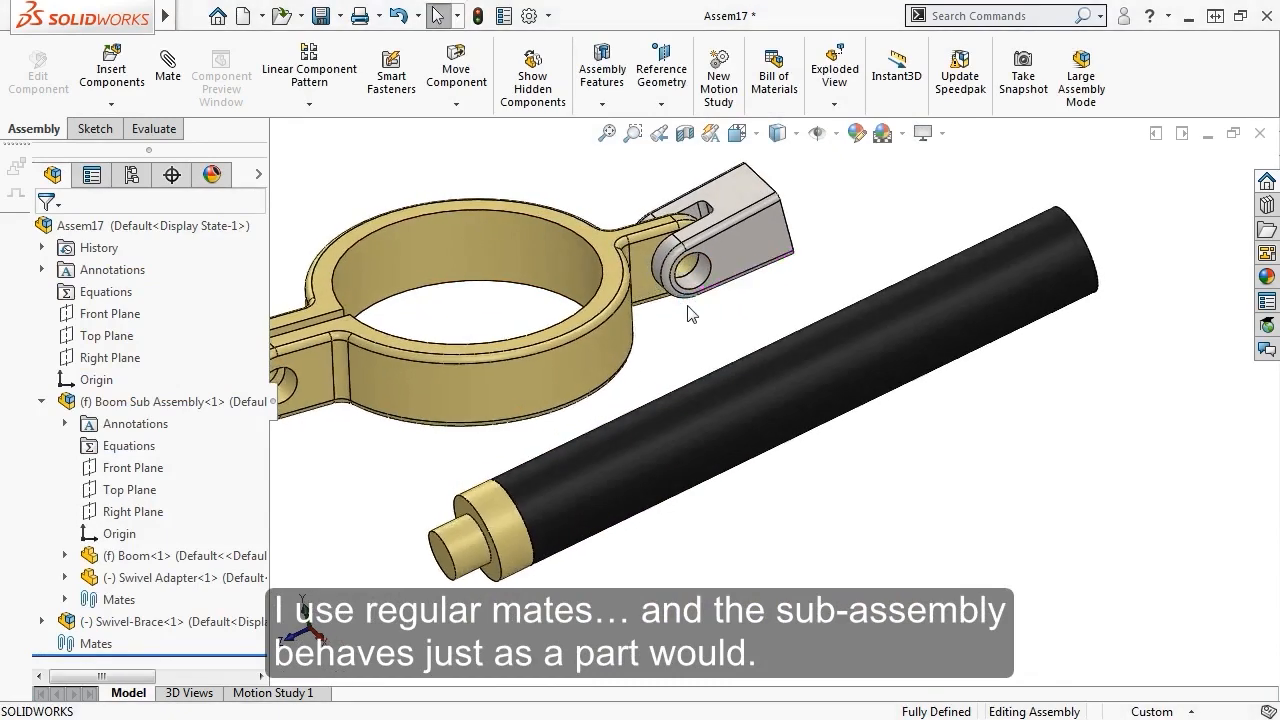
scroll(688, 330, up, 3)
middle_drag(688, 334, 575, 483)
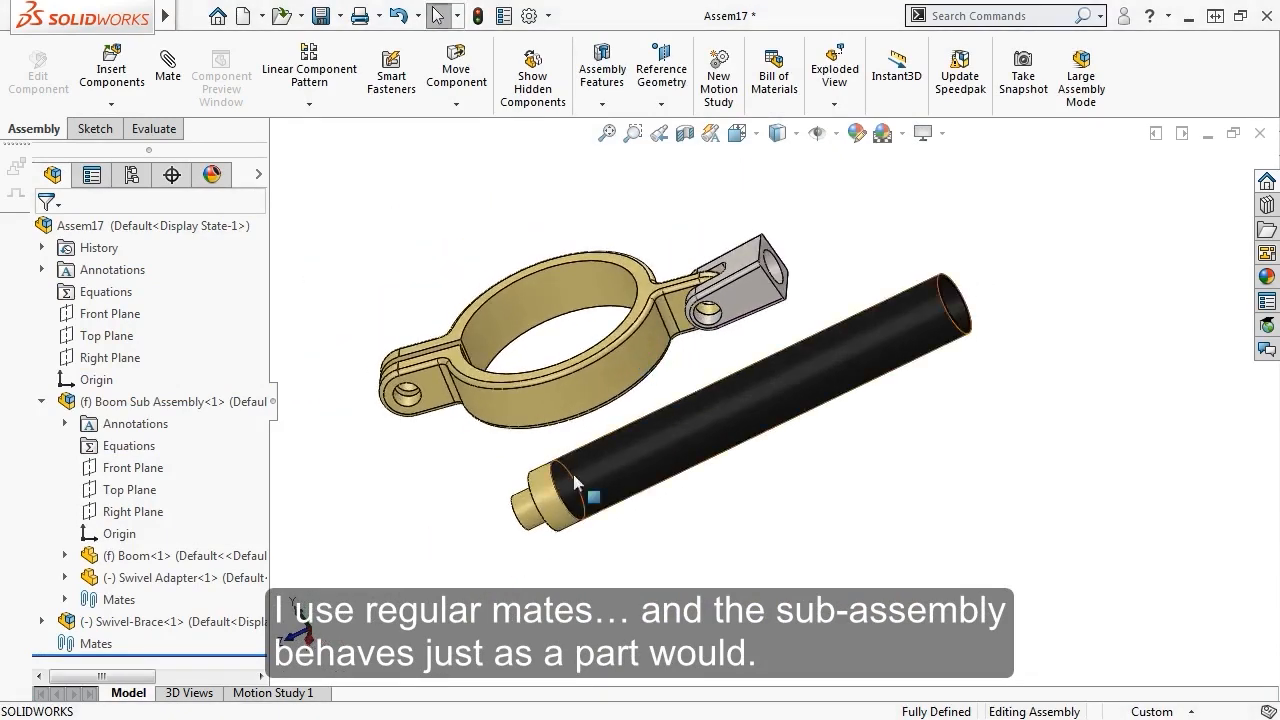
ctrl+click(775, 266)
click(876, 255)
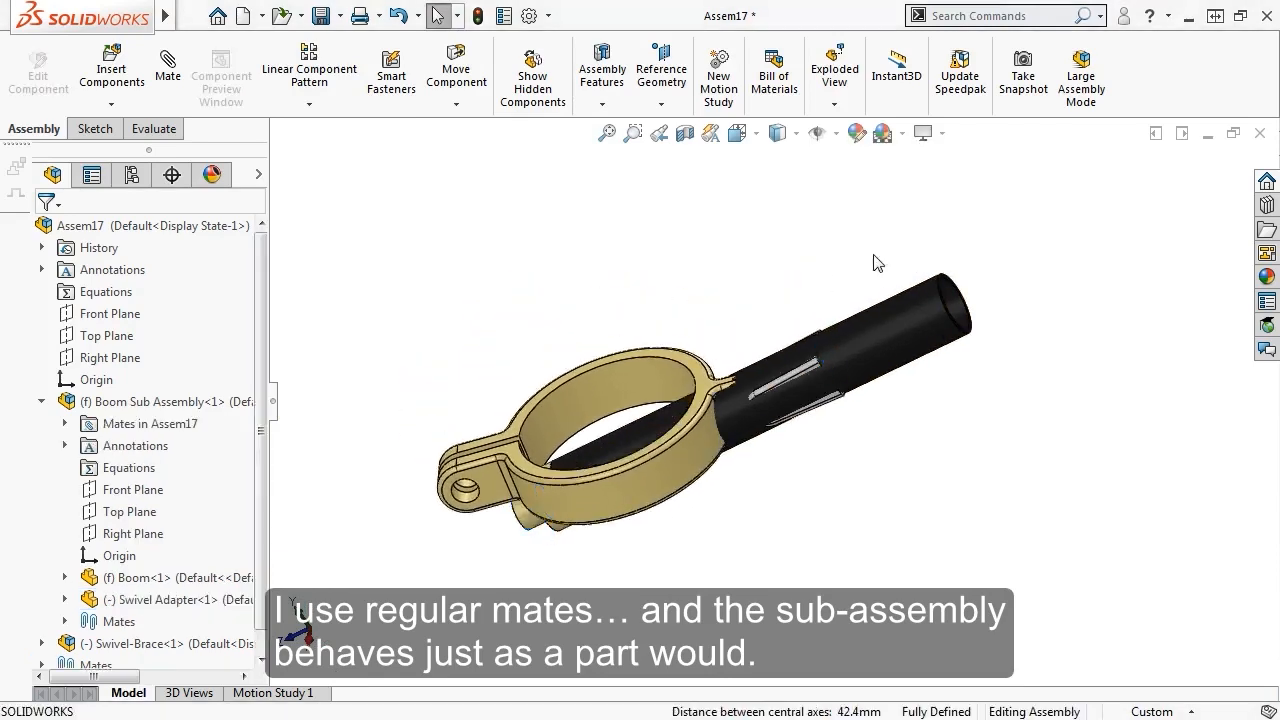
drag(794, 374, 478, 527)
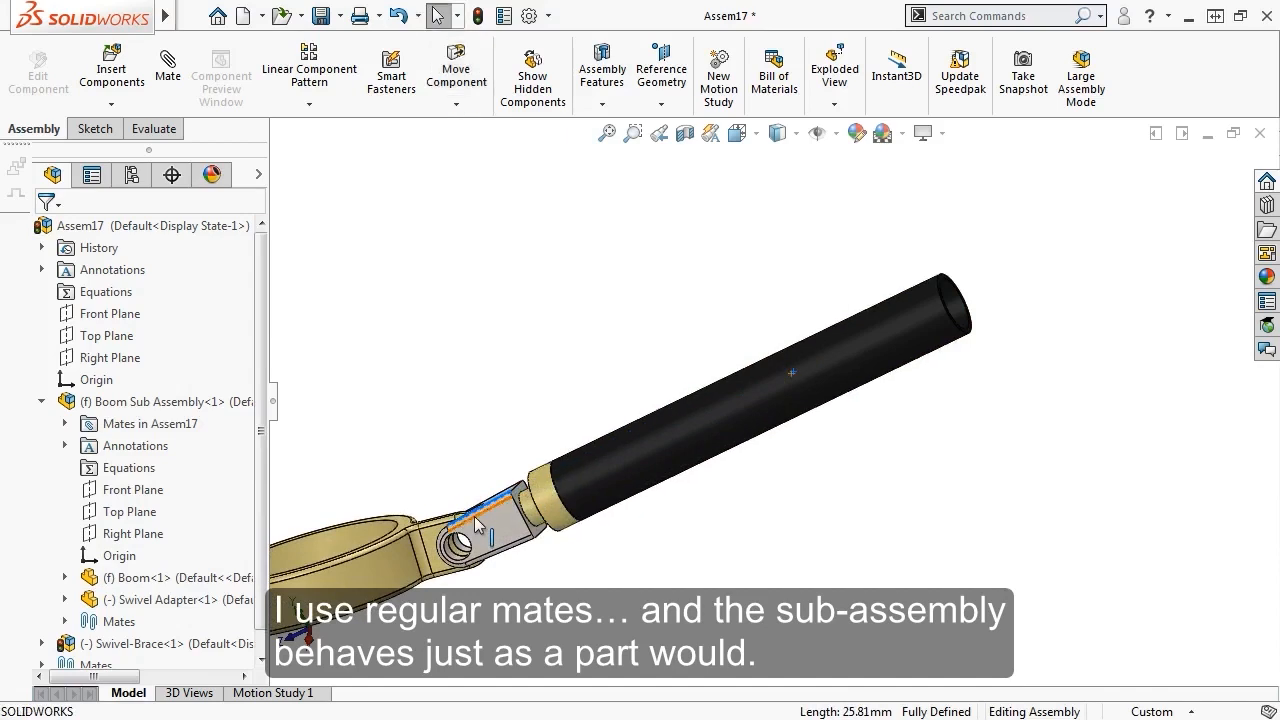
click(491, 460)
Mate the swivel face coincident with the boom's swivel adapter face
middle_drag(517, 417, 600, 400)
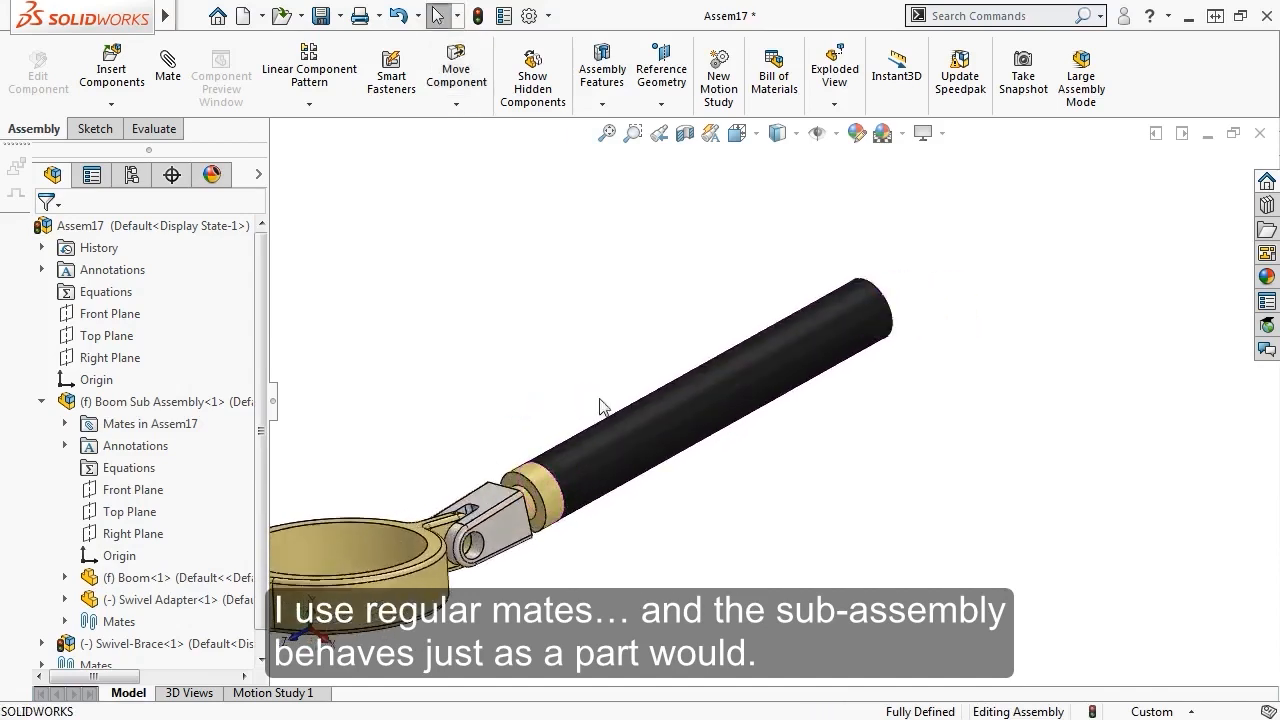
click(535, 475)
middle_drag(495, 435, 462, 550)
ctrl+click(472, 540)
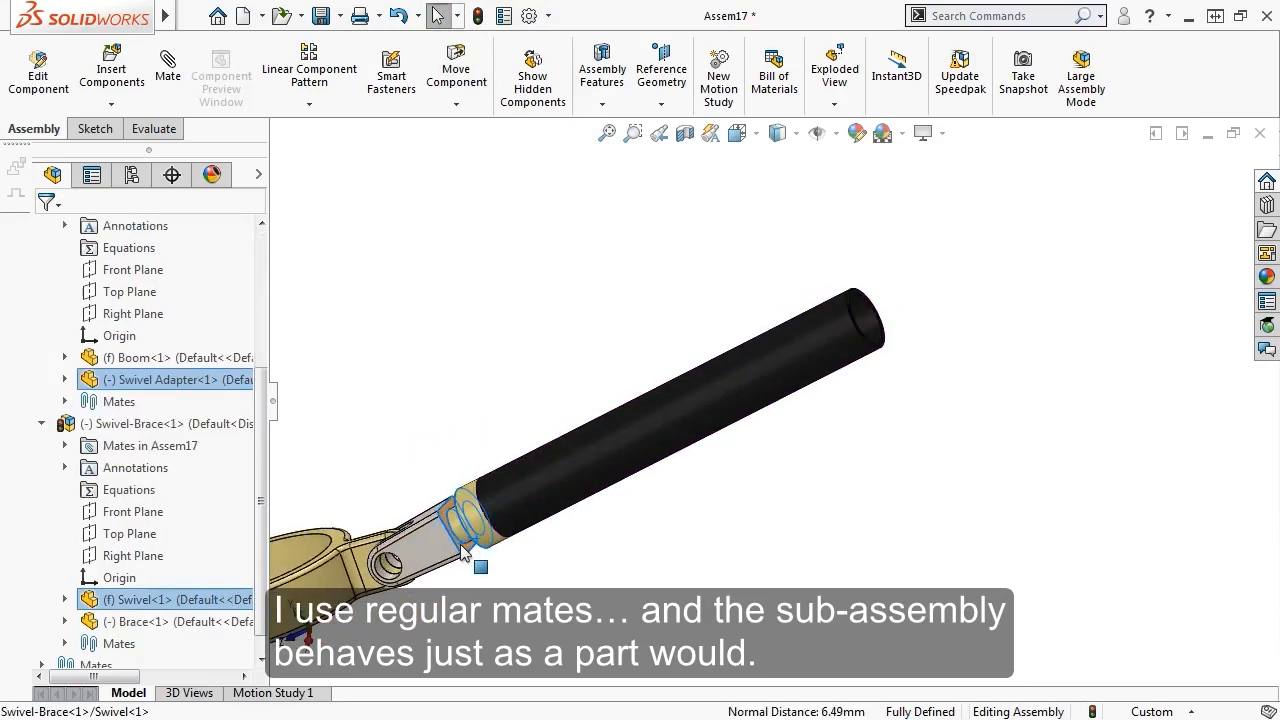
click(517, 528)
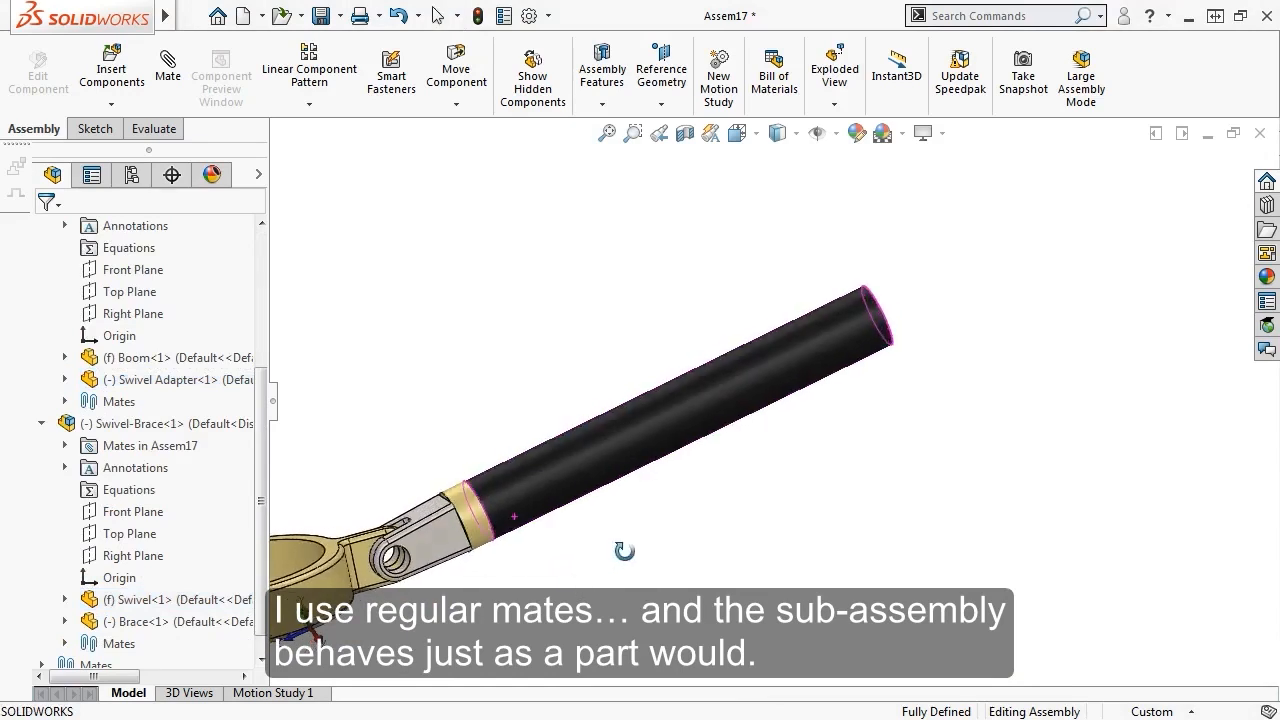
scroll(480, 600, down, 1)
scroll(478, 590, up, 4)
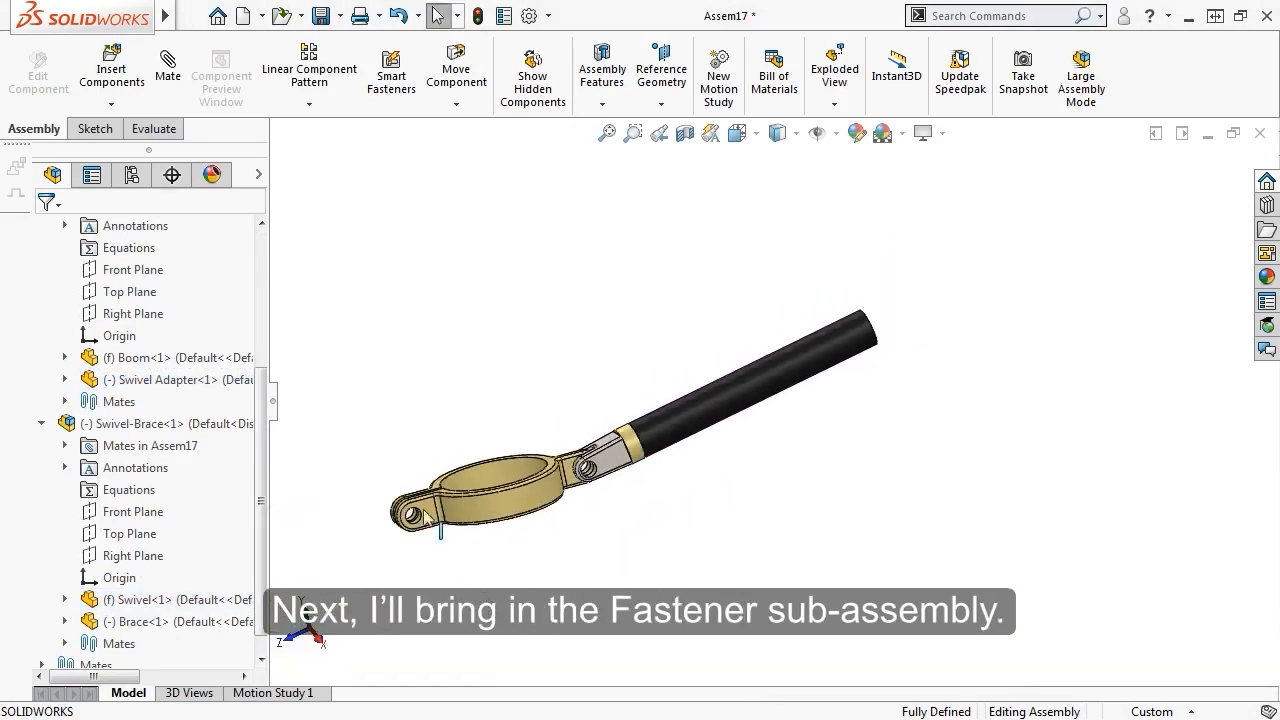
click(112, 62)
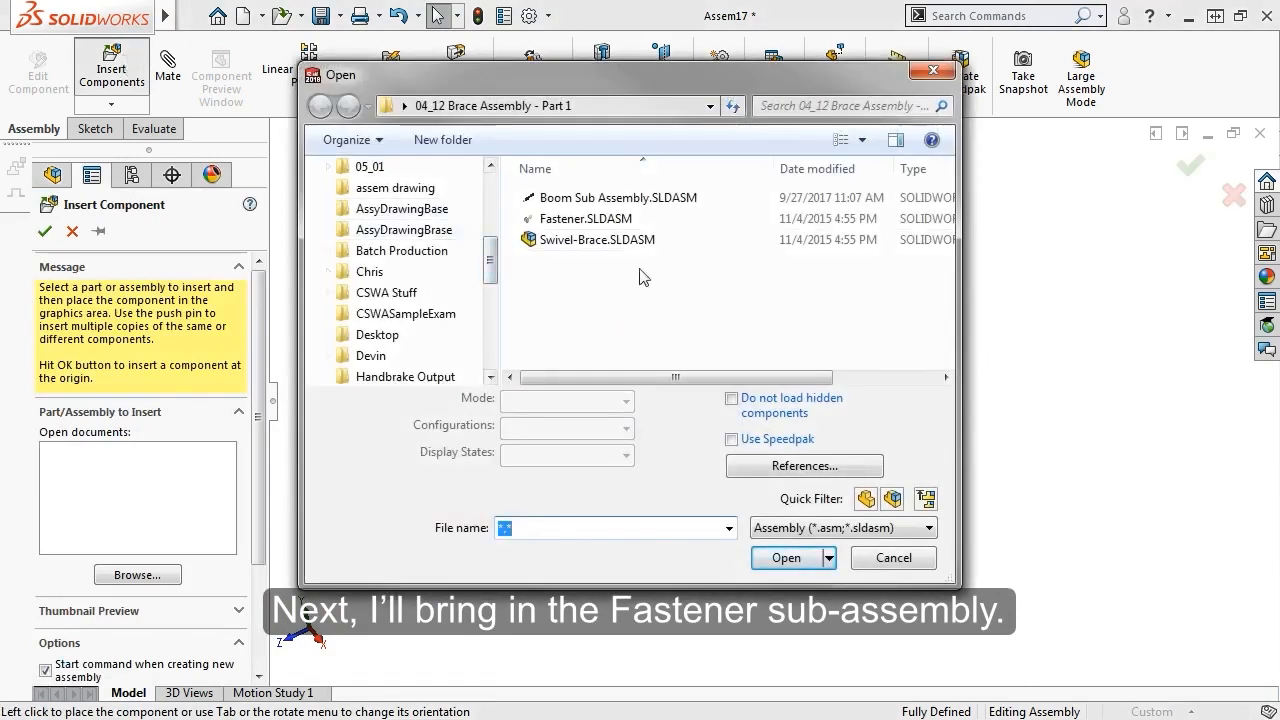
Insert the Fastener.SLDASM sub-assembly and place it below the clamp
click(586, 218)
click(785, 560)
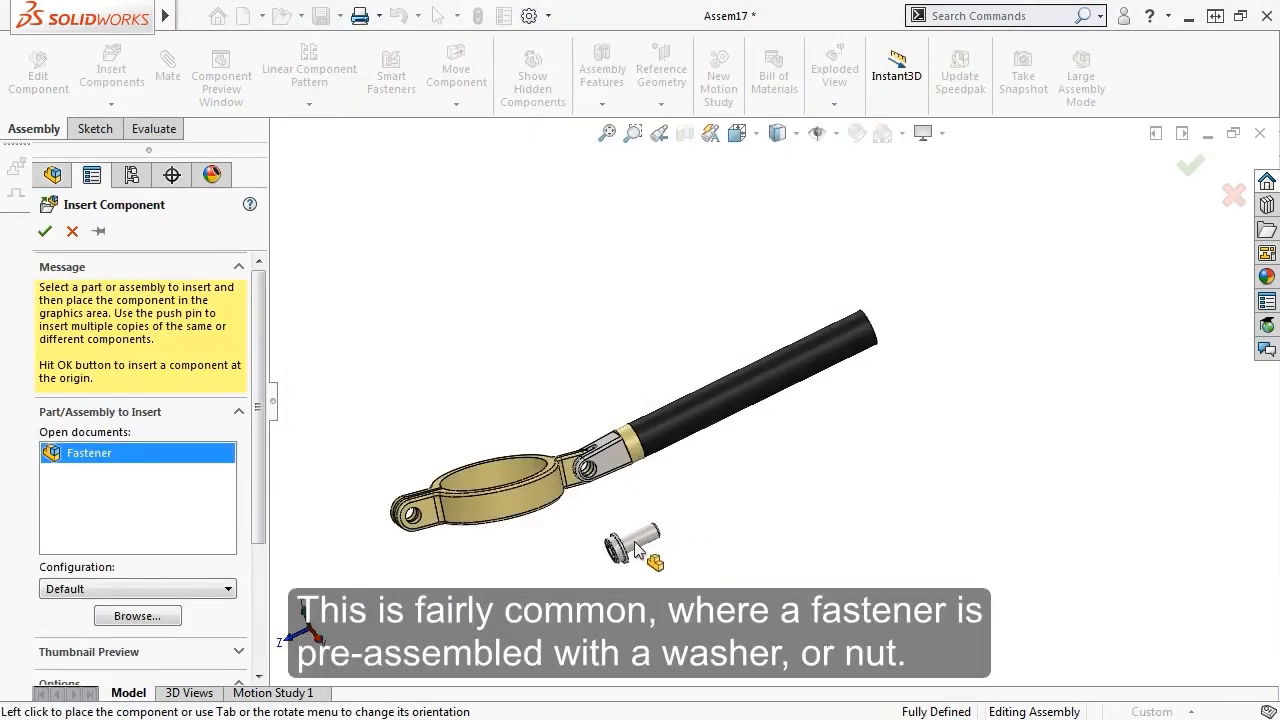
click(636, 549)
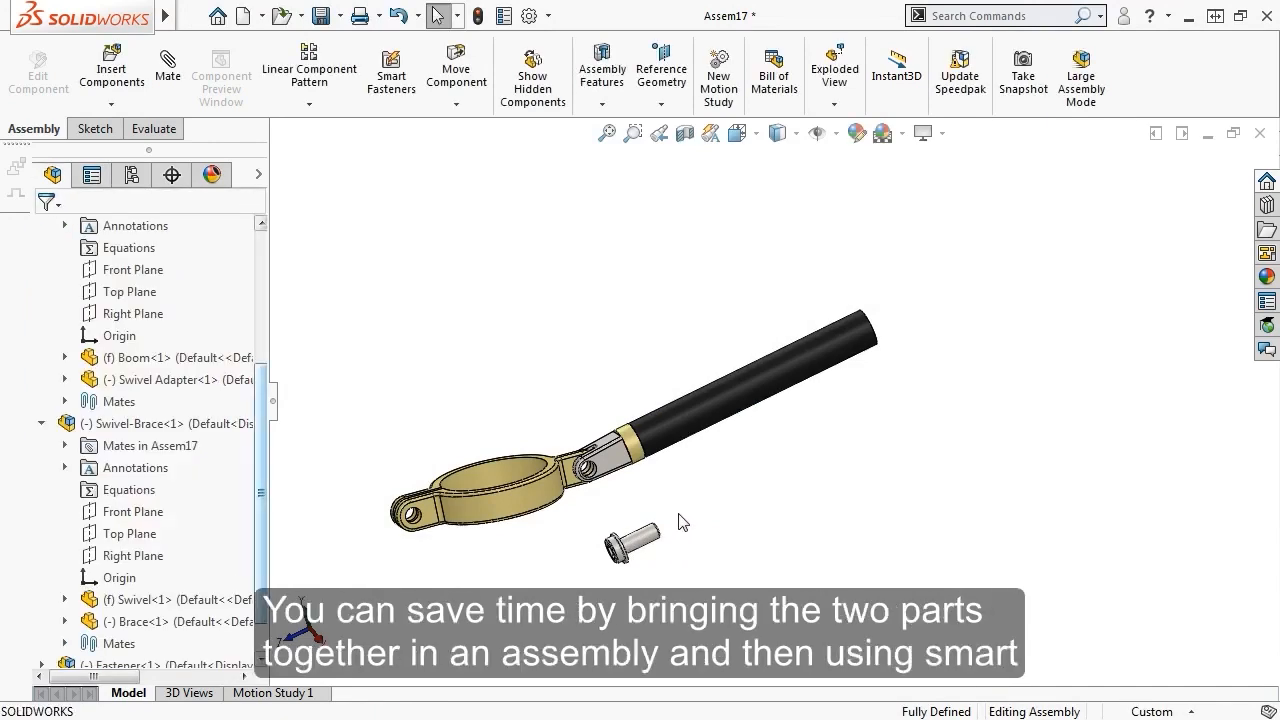
SmartMate the fastener into the swivel joint's hole
scroll(676, 540, down, 5)
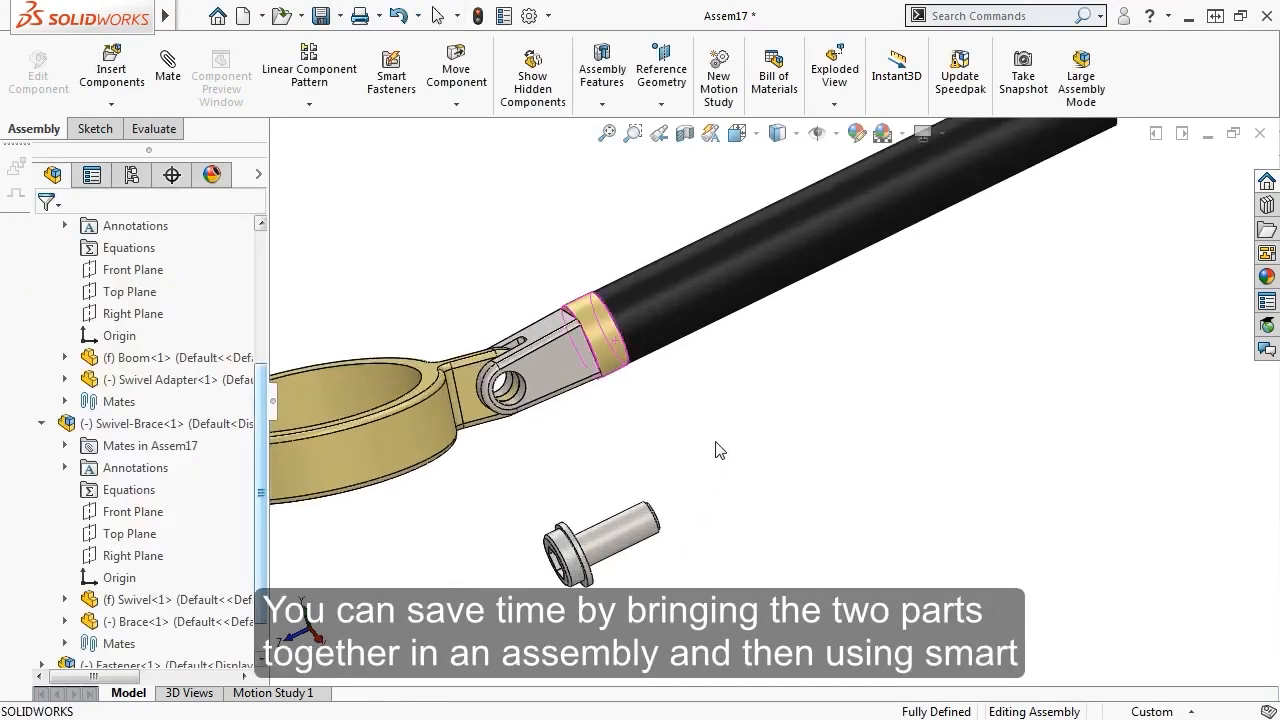
middle_drag(714, 449, 641, 465)
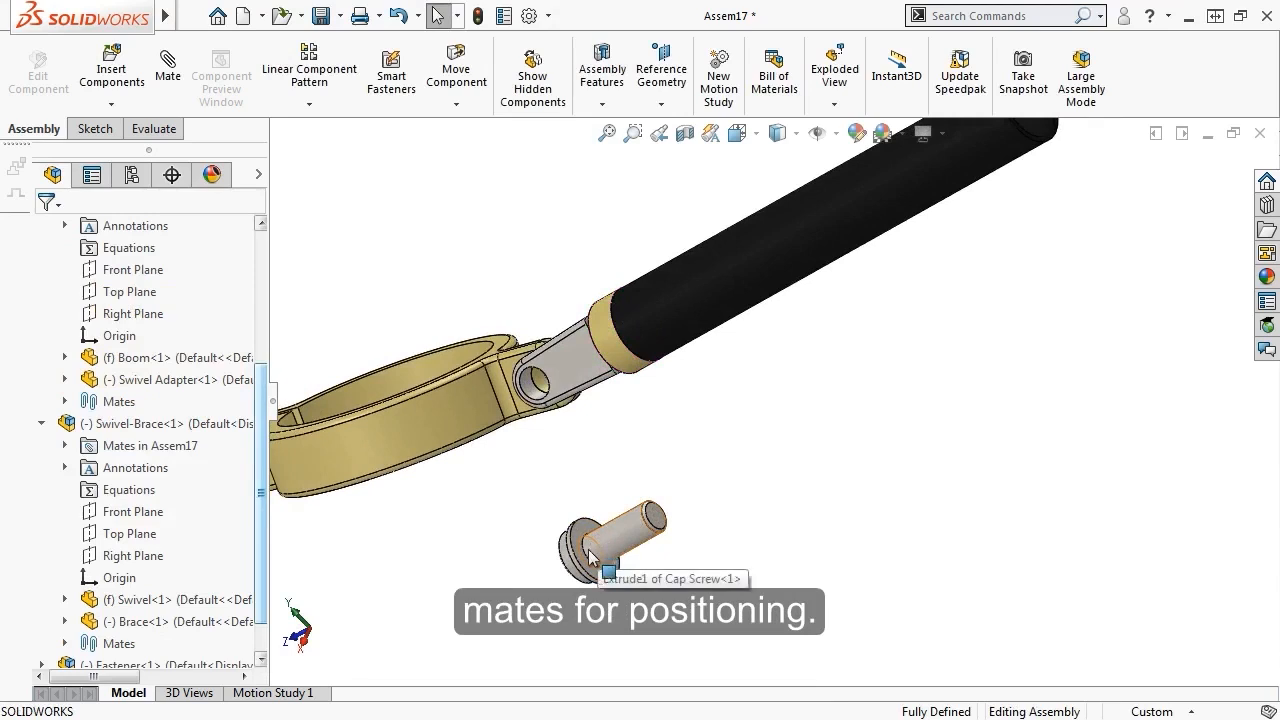
drag(590, 560, 555, 373)
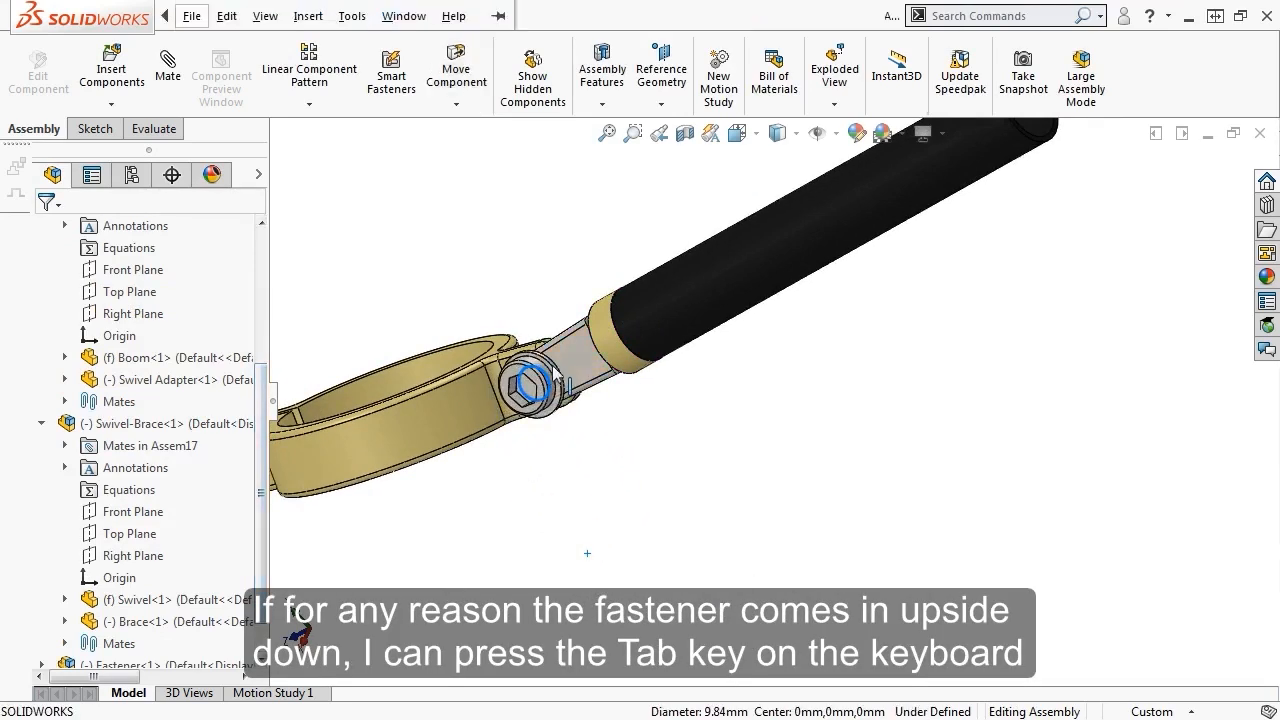
key(f)
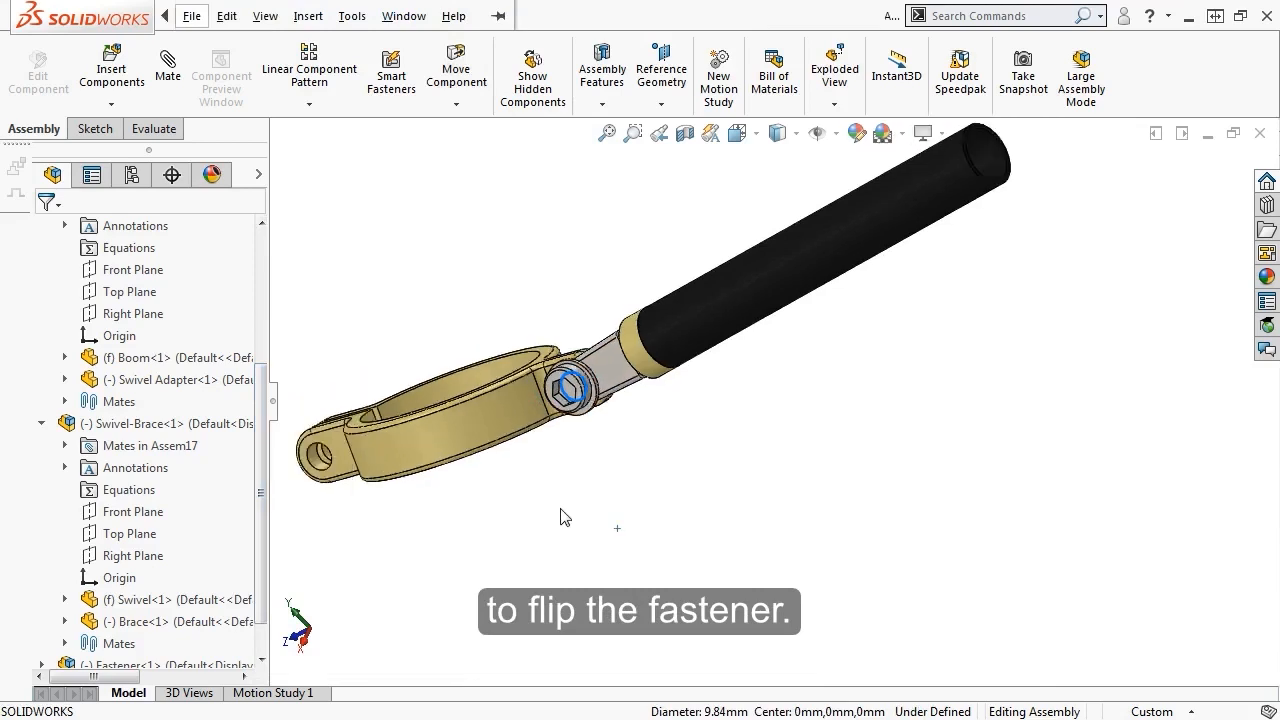
middle_drag(568, 500, 652, 432)
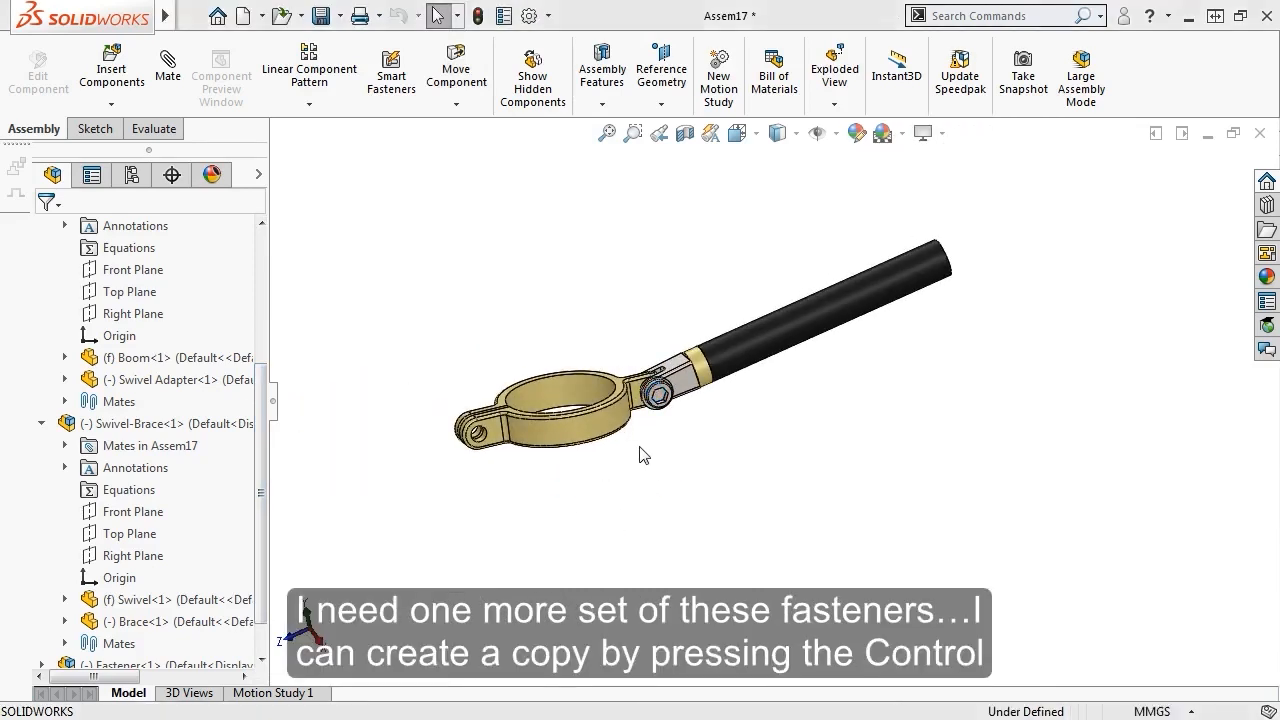
Copy Fastener<1> as Fastener<2> and seat its cap screw in the clamp tab hole
scroll(190, 625, down, 1)
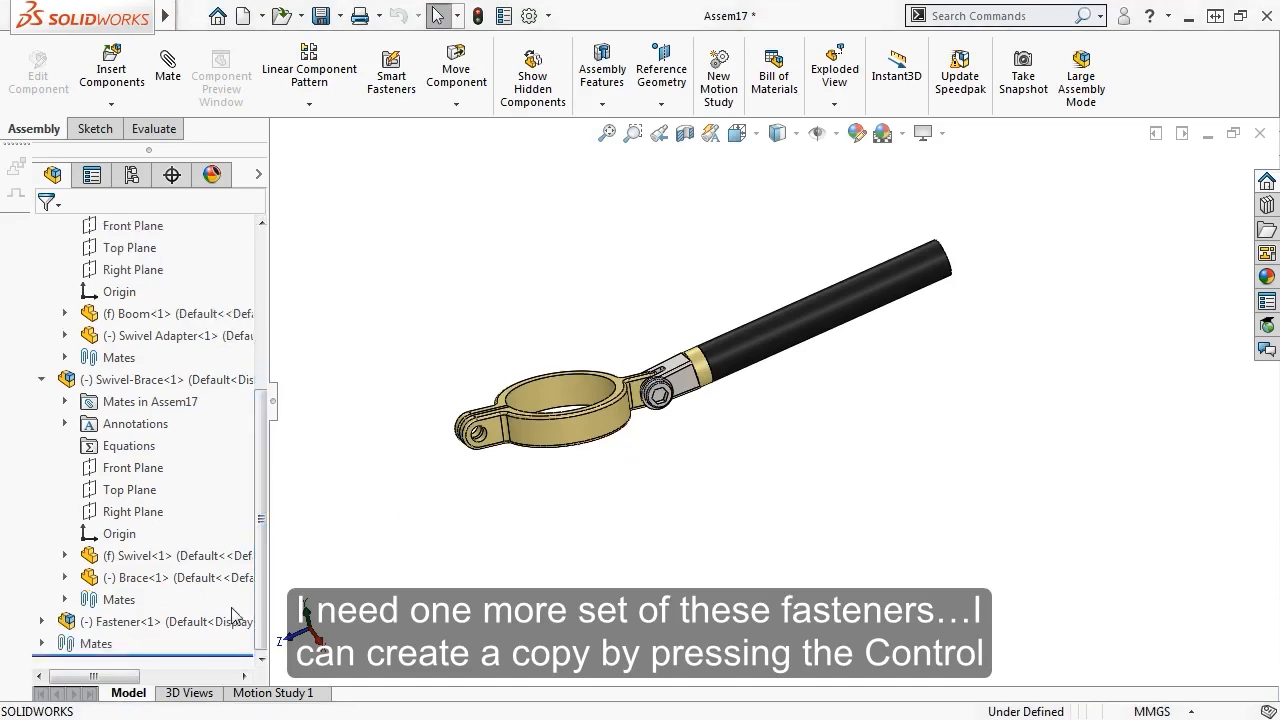
drag(176, 626, 499, 488)
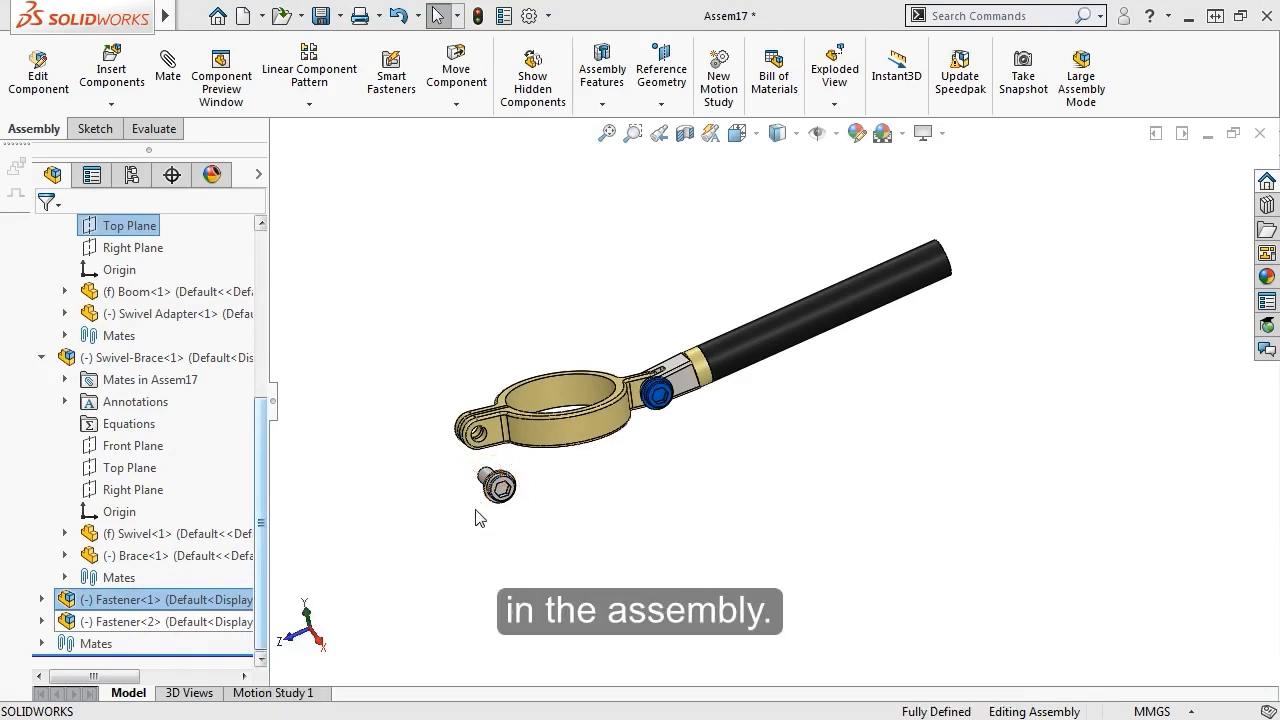
click(478, 517)
middle_drag(478, 517, 737, 391)
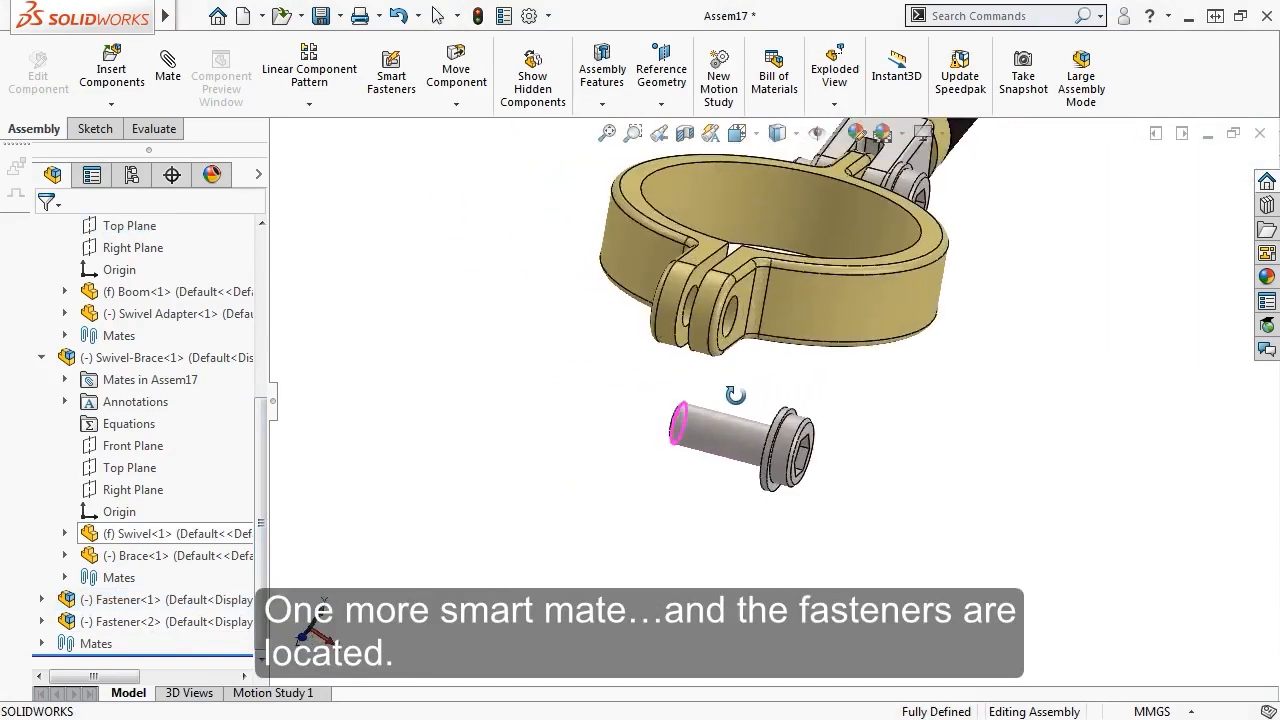
scroll(751, 380, down, 3)
scroll(748, 415, down, 2)
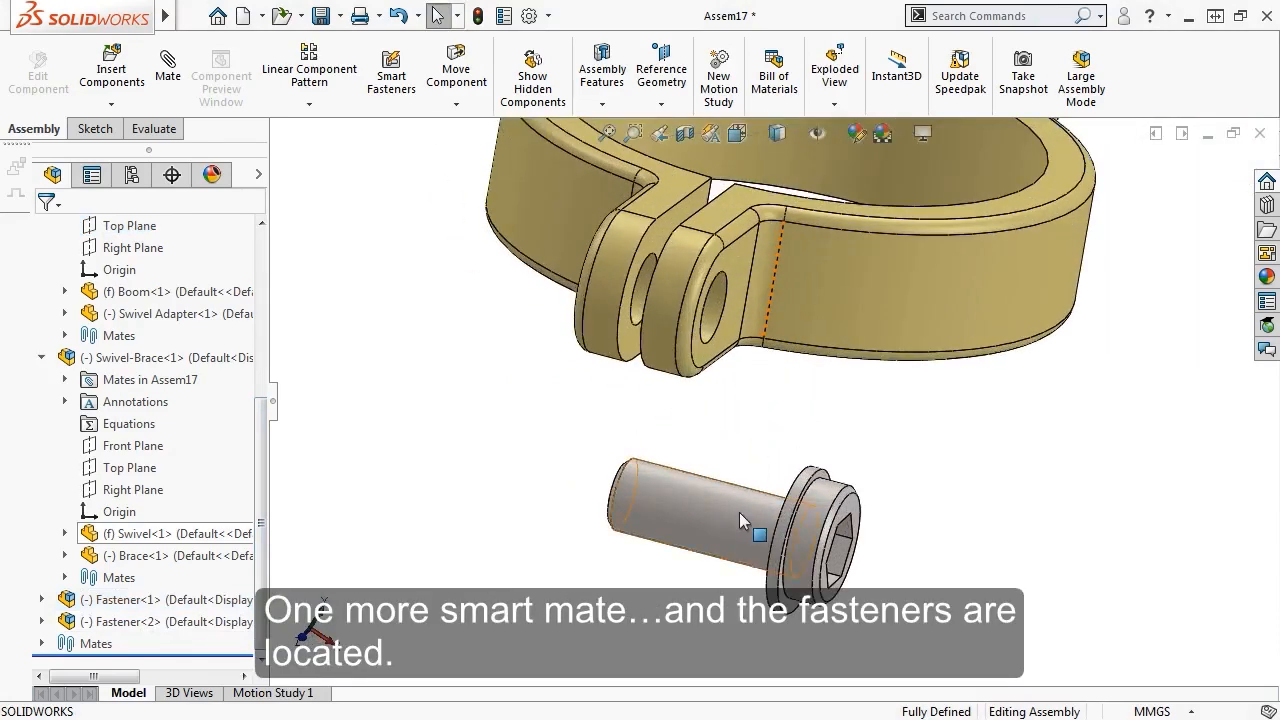
click(739, 512)
alt+drag(739, 512, 651, 314)
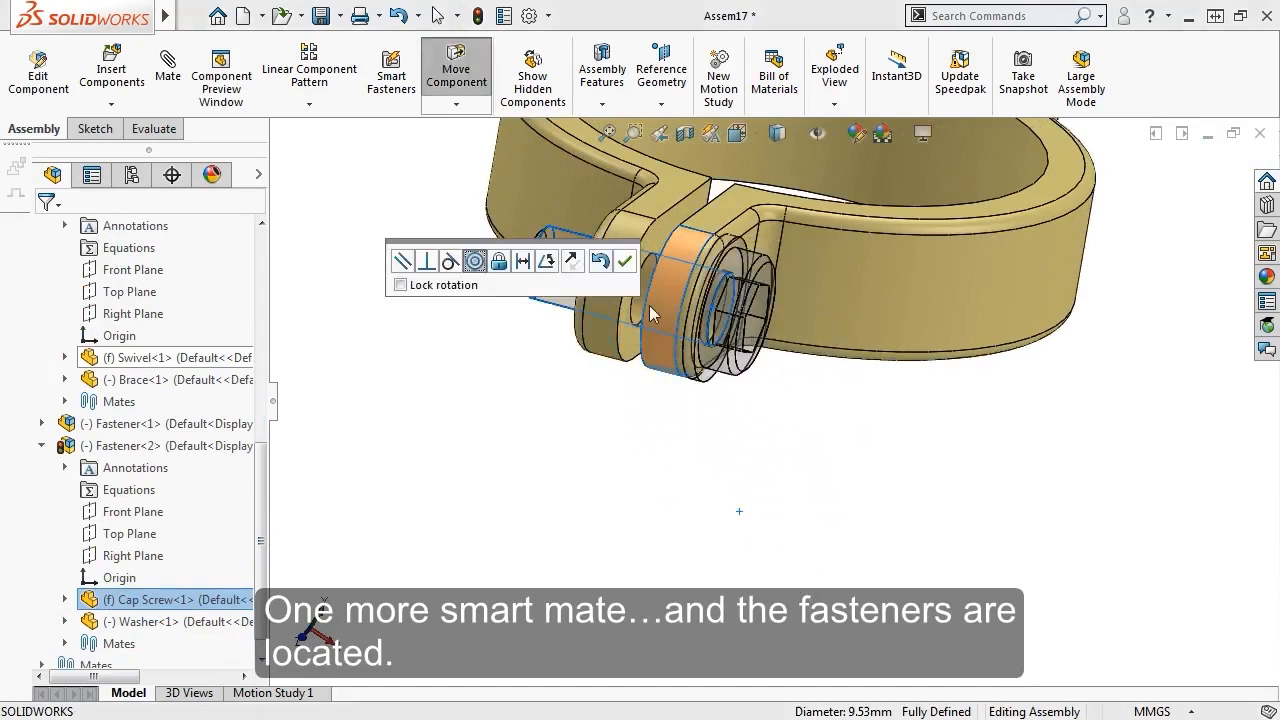
click(625, 261)
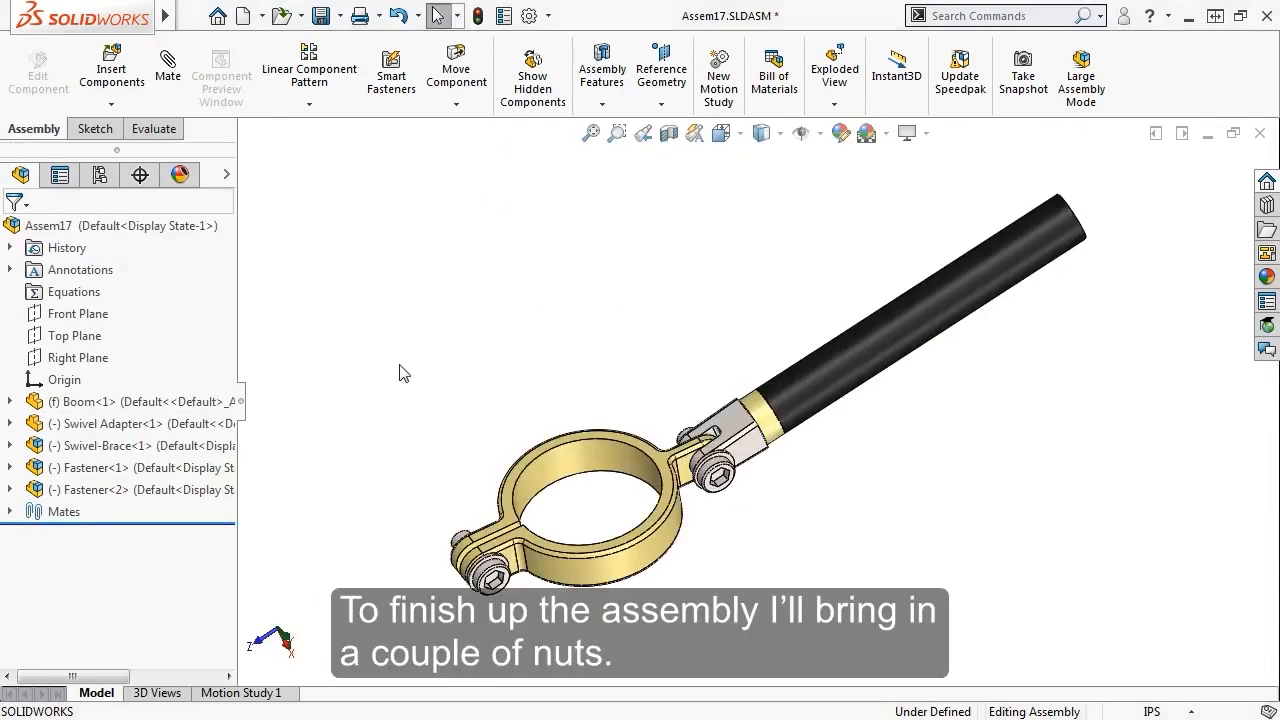
Insert the Nut part file and place it in the assembly
click(130, 83)
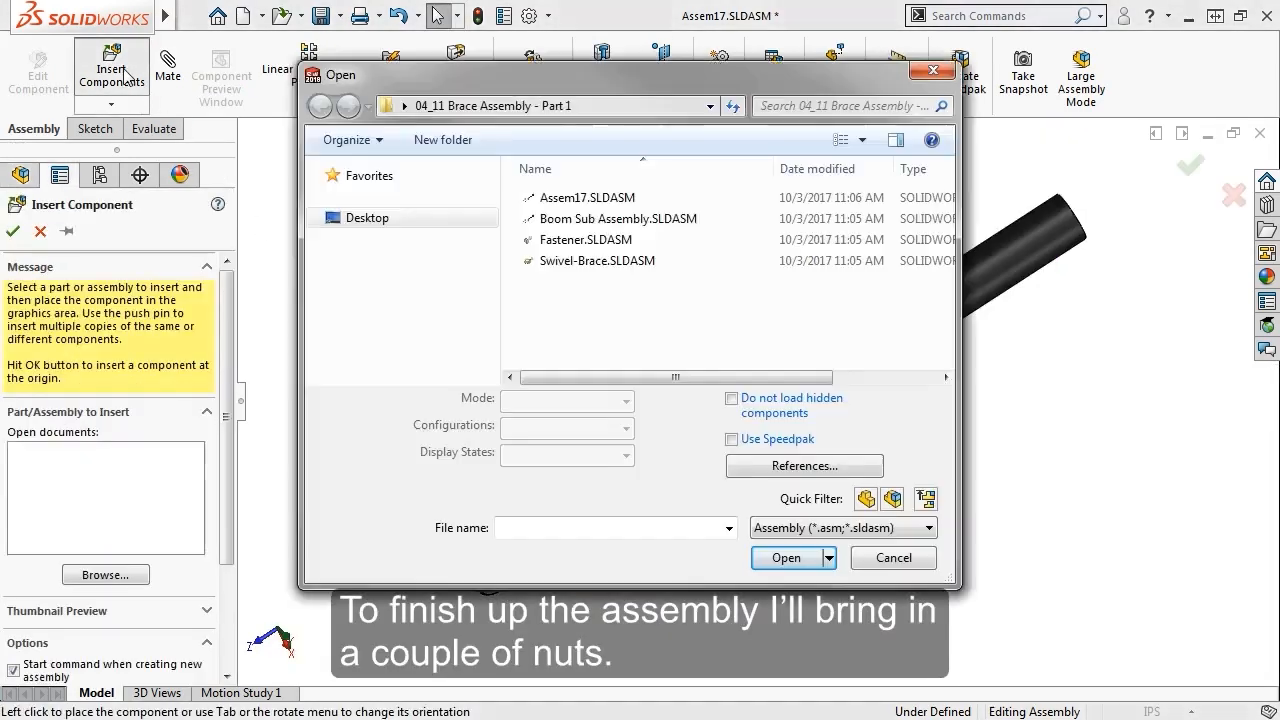
click(830, 530)
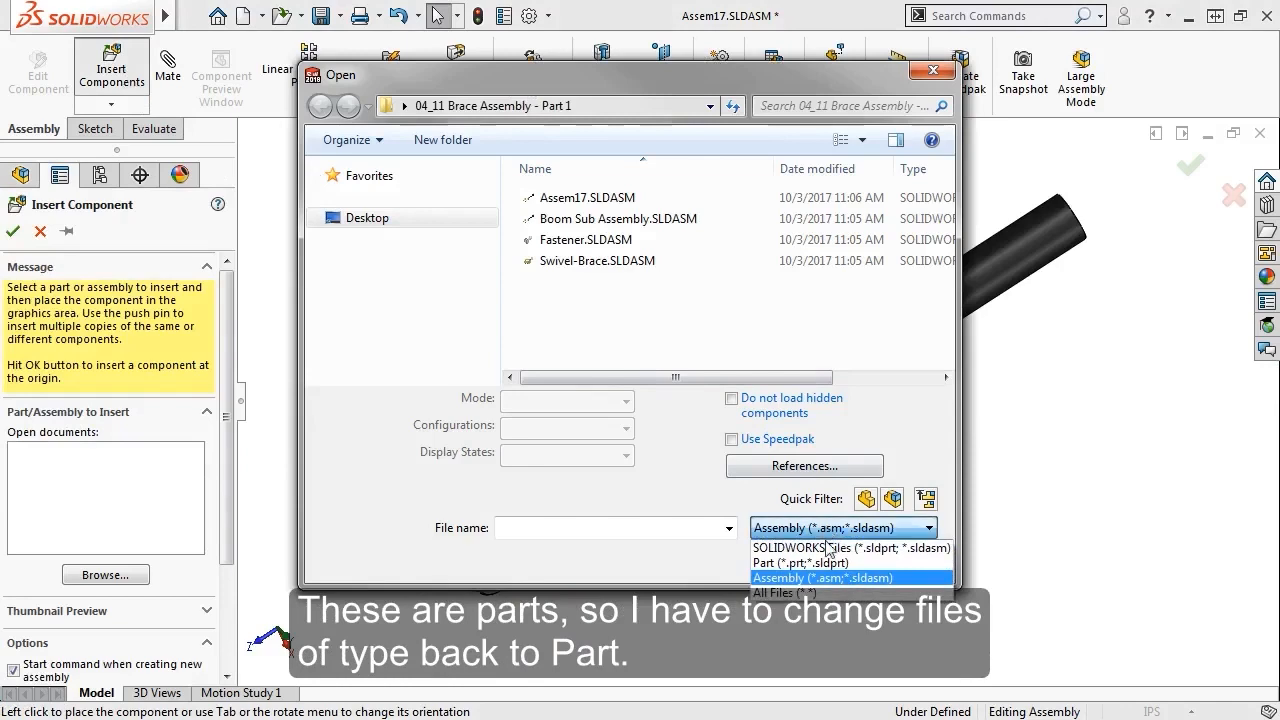
click(825, 563)
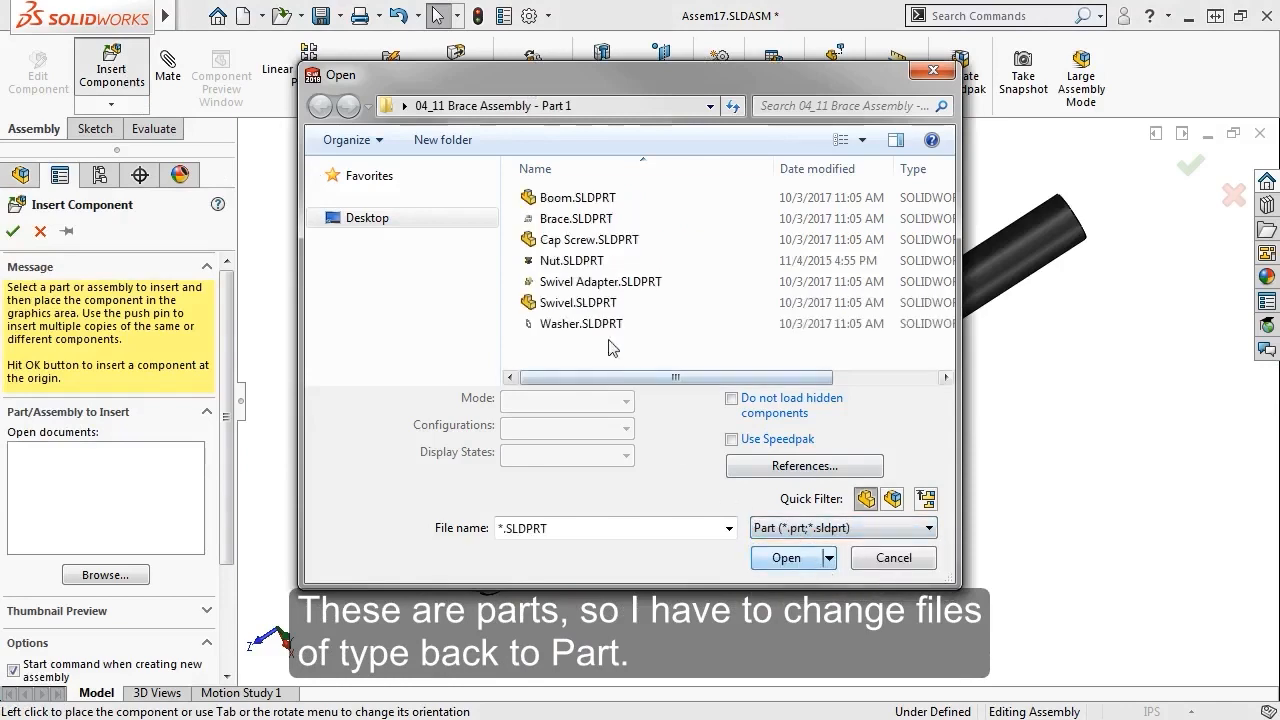
click(565, 260)
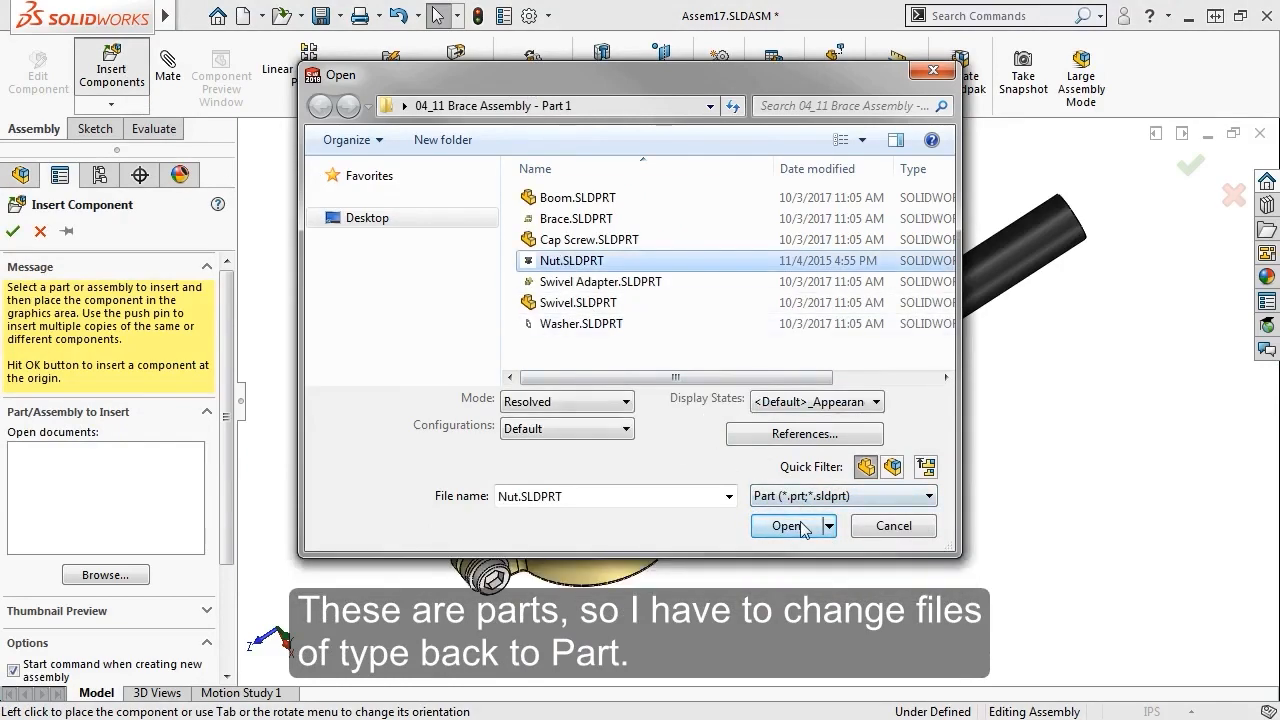
click(787, 526)
click(655, 380)
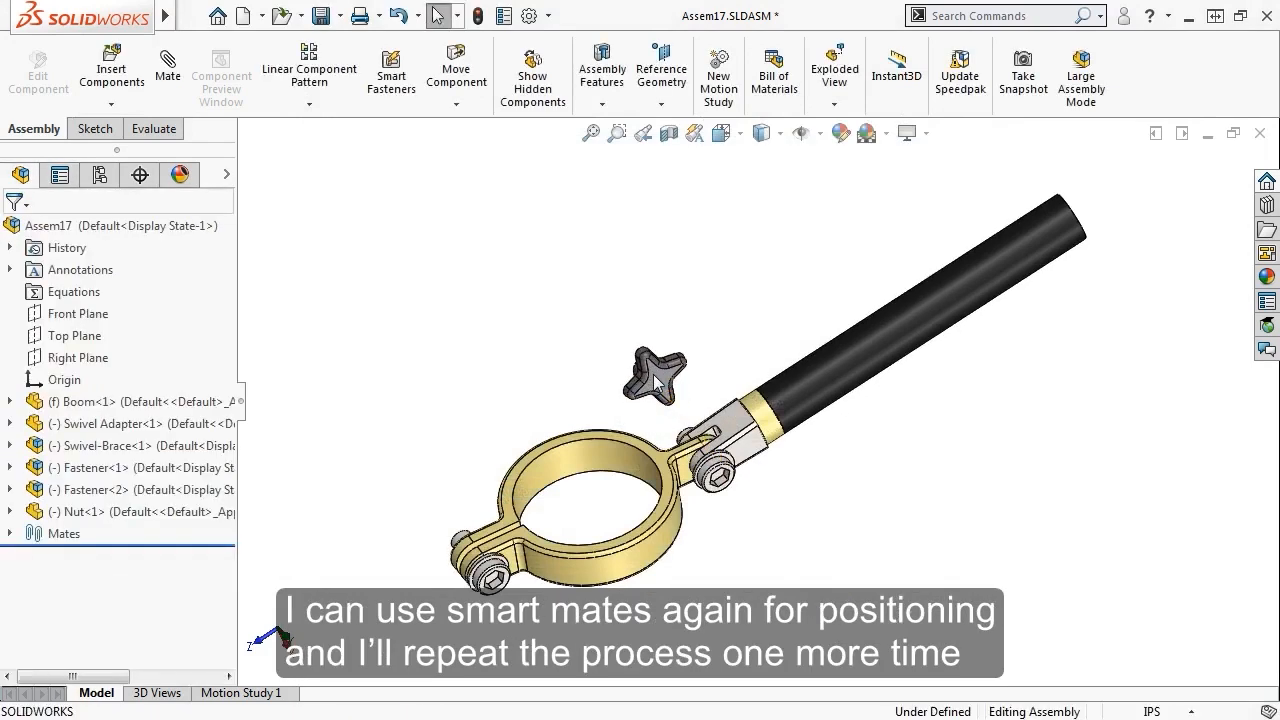
SmartMate the nut's knob bore into the brace hole on the swivel side
click(655, 378)
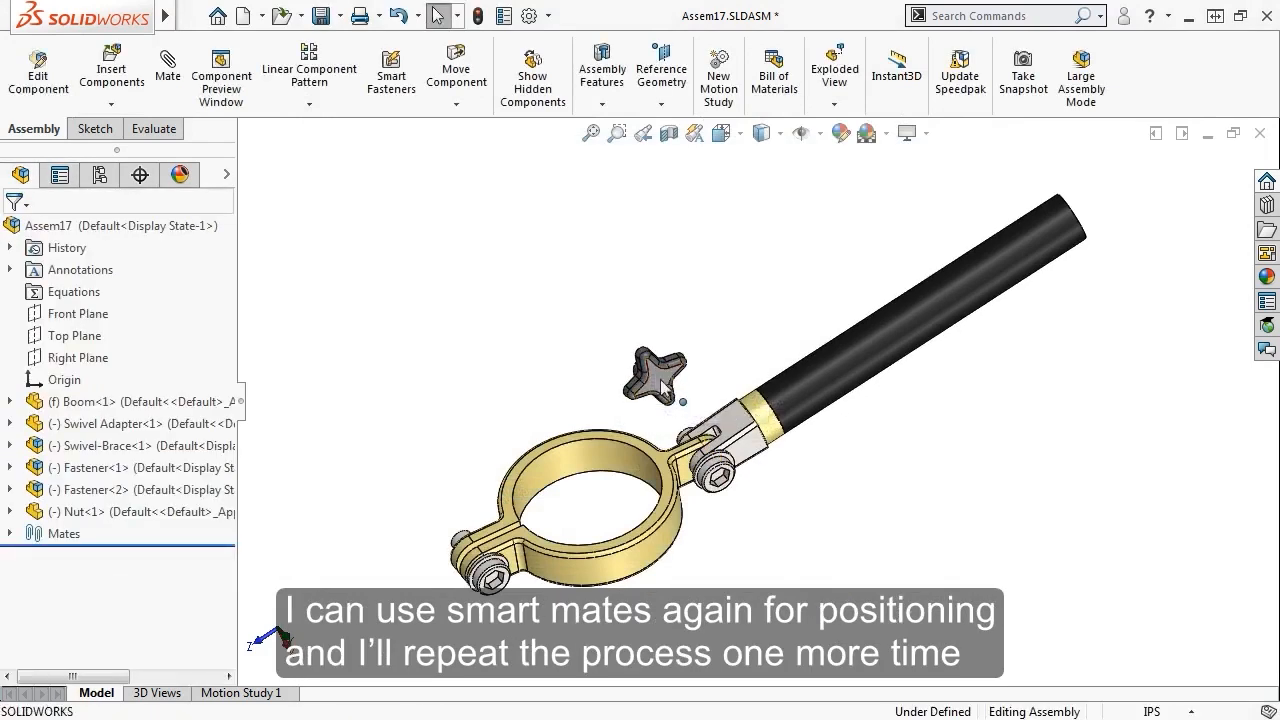
right_drag(650, 375, 604, 387)
scroll(604, 387, down, 5)
middle_drag(604, 387, 596, 328)
scroll(596, 328, down, 3)
alt+drag(596, 328, 657, 518)
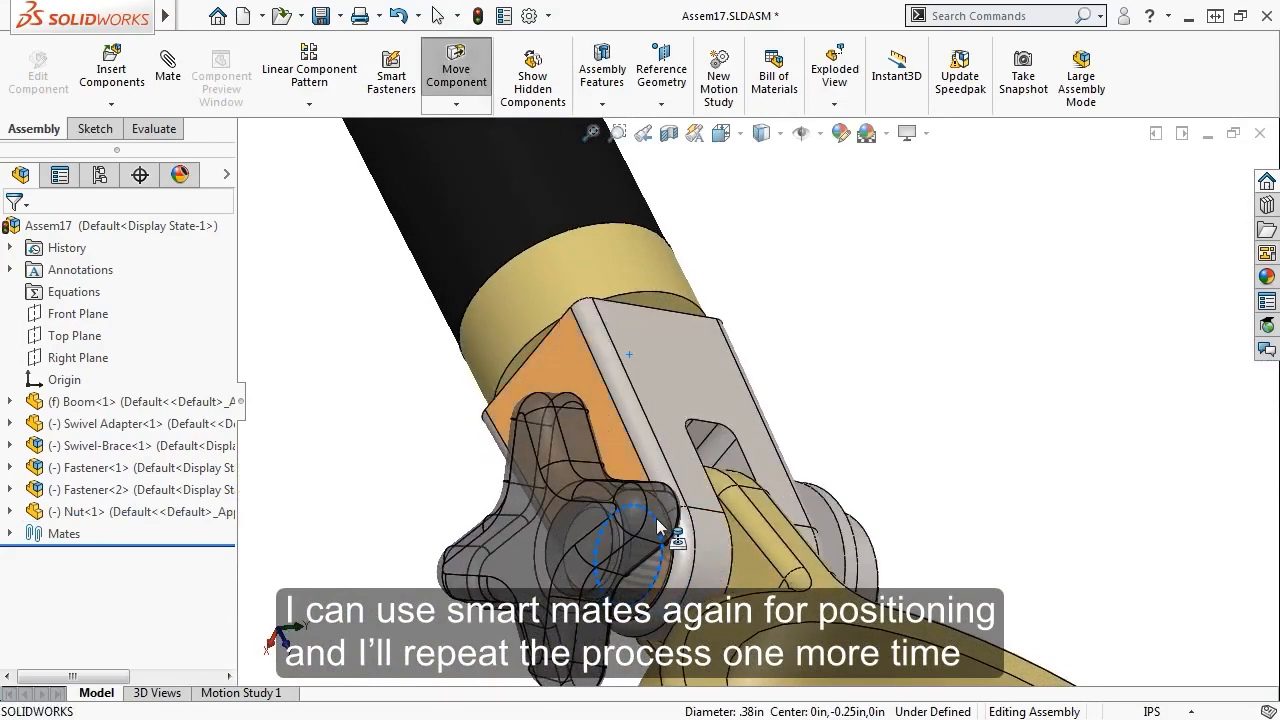
scroll(656, 518, up, 3)
ctrl+middle_drag(621, 533, 511, 331)
Copy the nut as Nut<2> and mate it onto the clamp-lug cap screw
drag(140, 511, 707, 540)
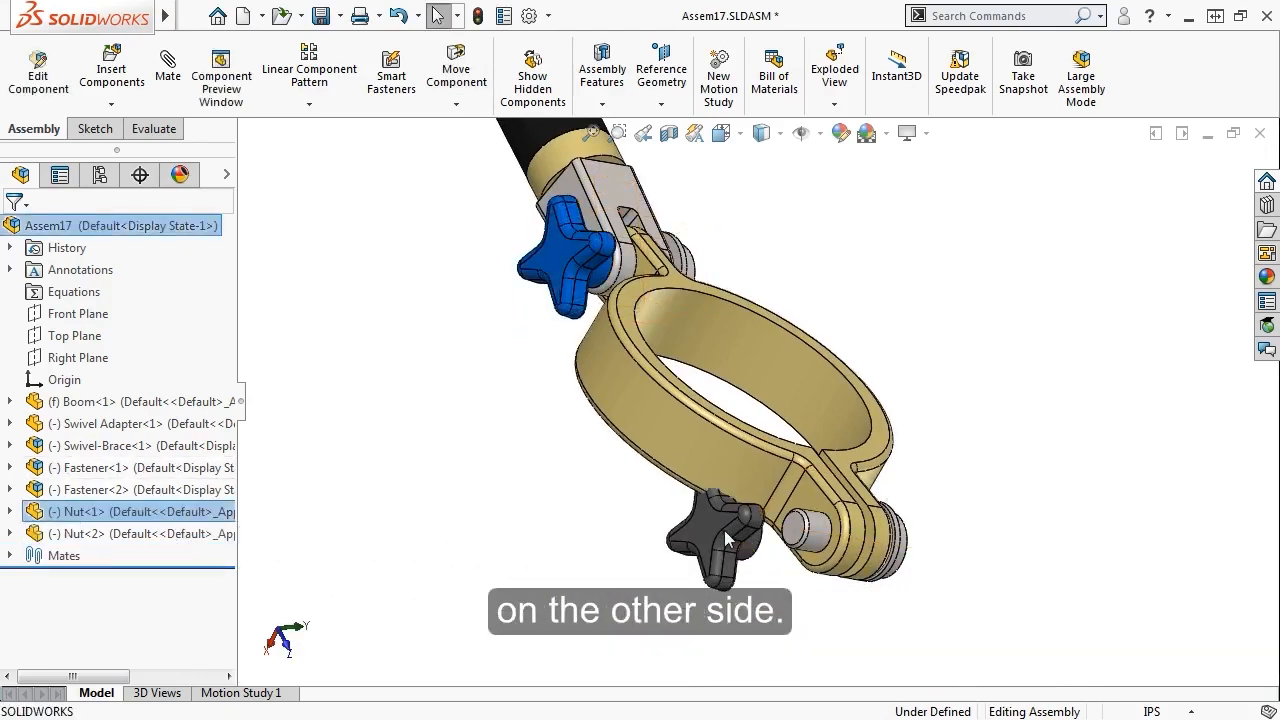
middle_drag(707, 540, 694, 486)
scroll(880, 586, down, 5)
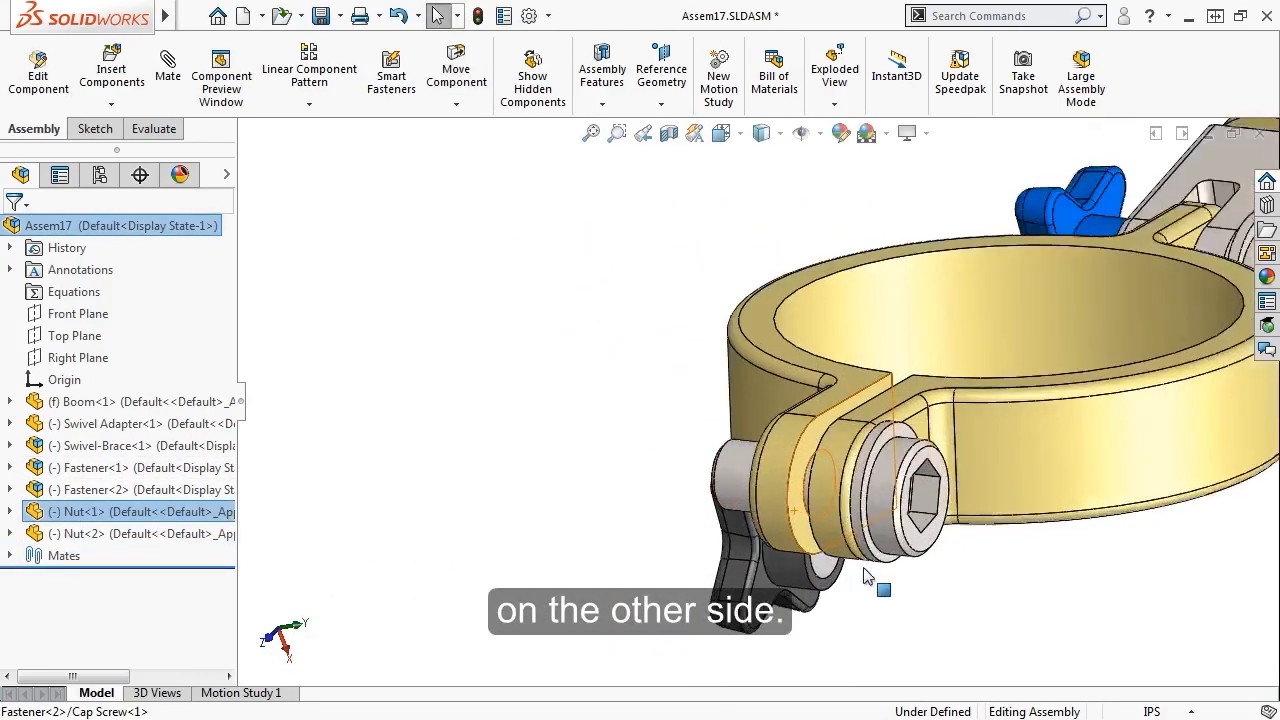
alt+drag(779, 558, 935, 391)
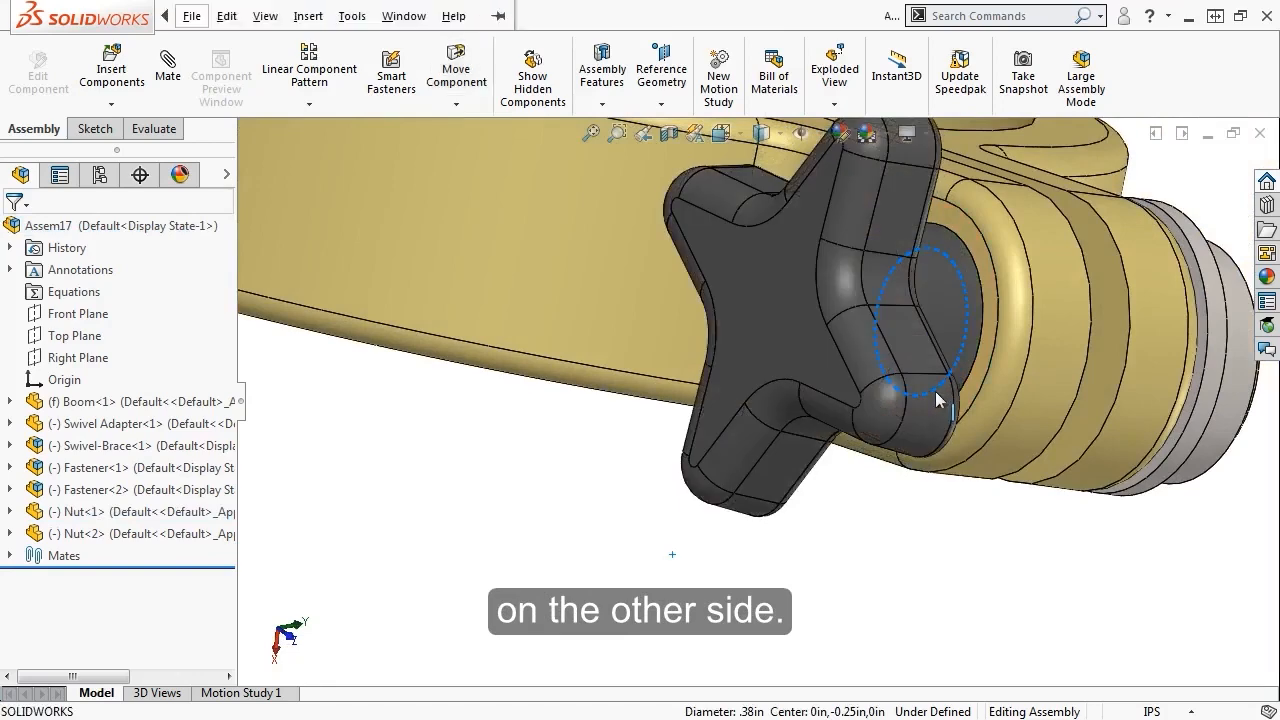
Drag Swivel-Brace<1> to show it swings rigidly about the swivel joint only
key(f)
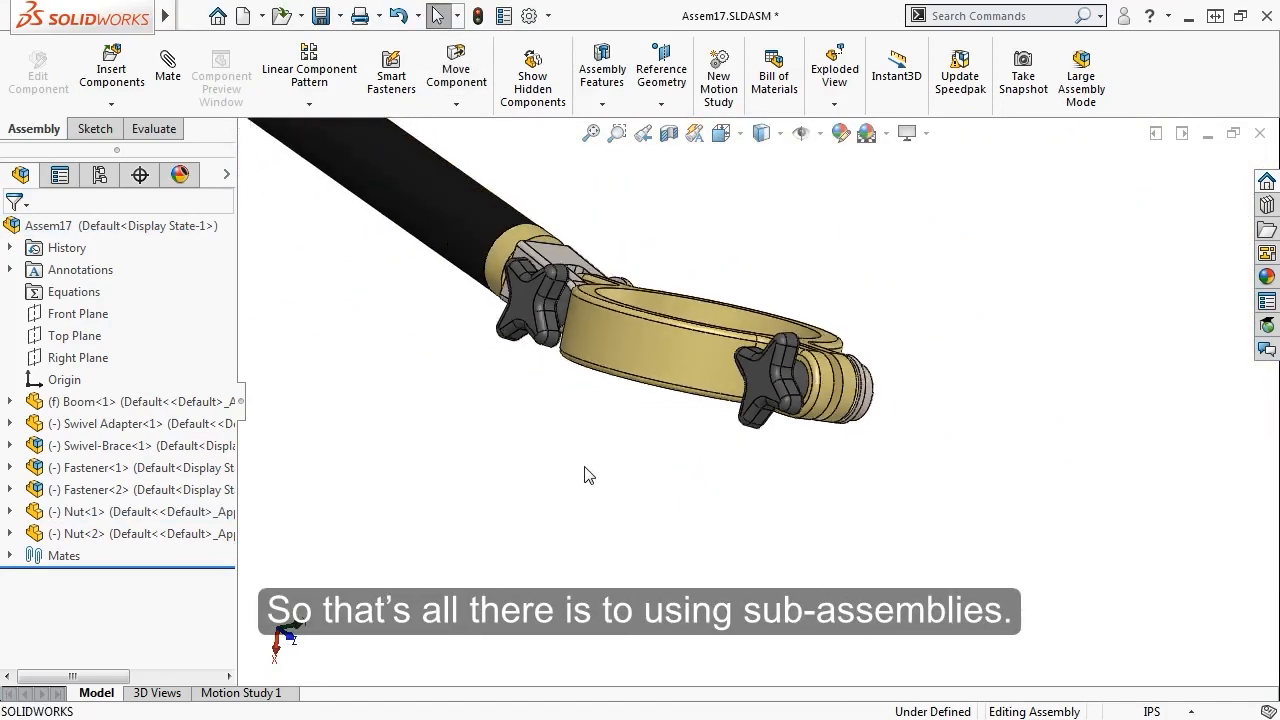
middle_drag(638, 443, 560, 545)
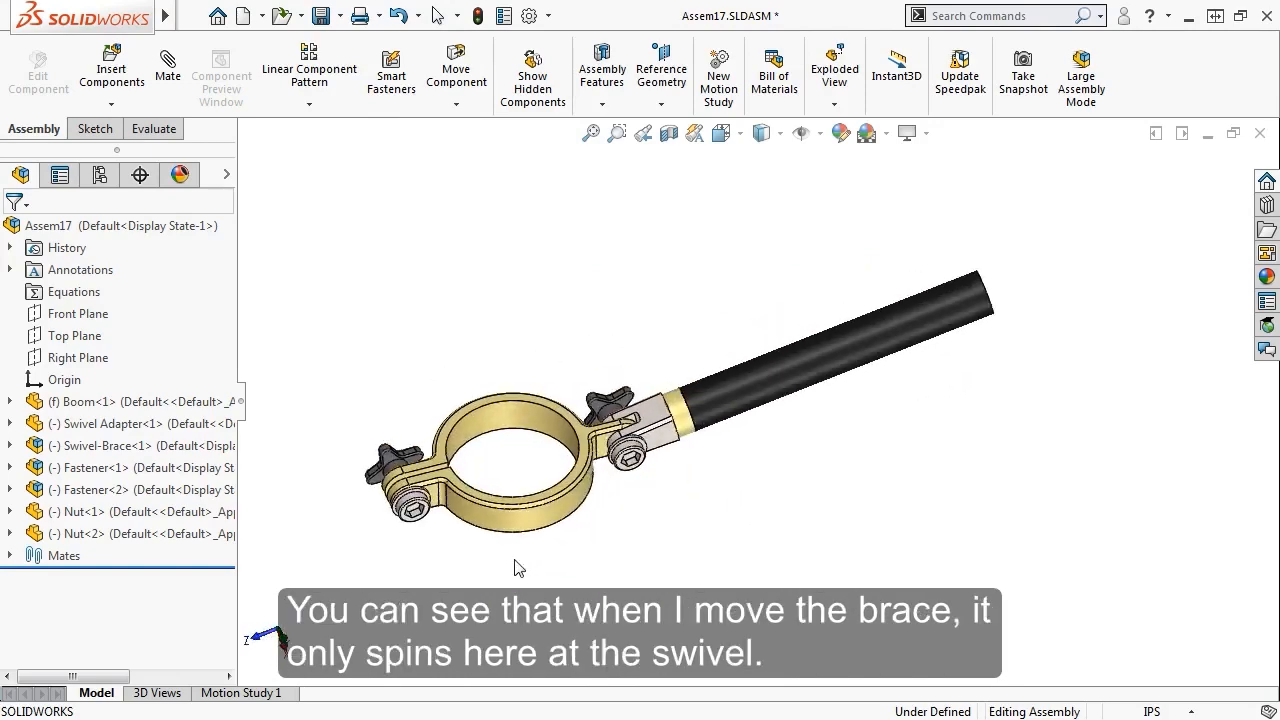
drag(660, 420, 683, 361)
key(Escape)
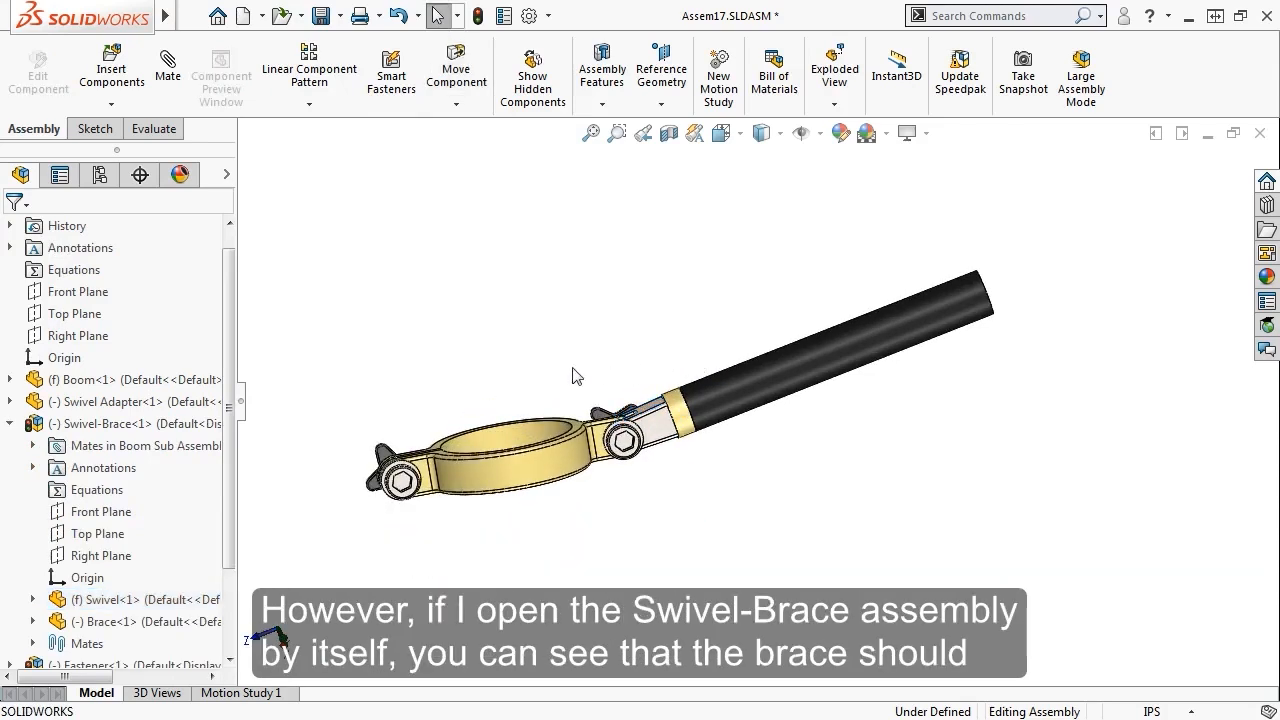
Open Swivel-Brace by itself and pivot the brace to confirm it moves
click(120, 424)
click(125, 376)
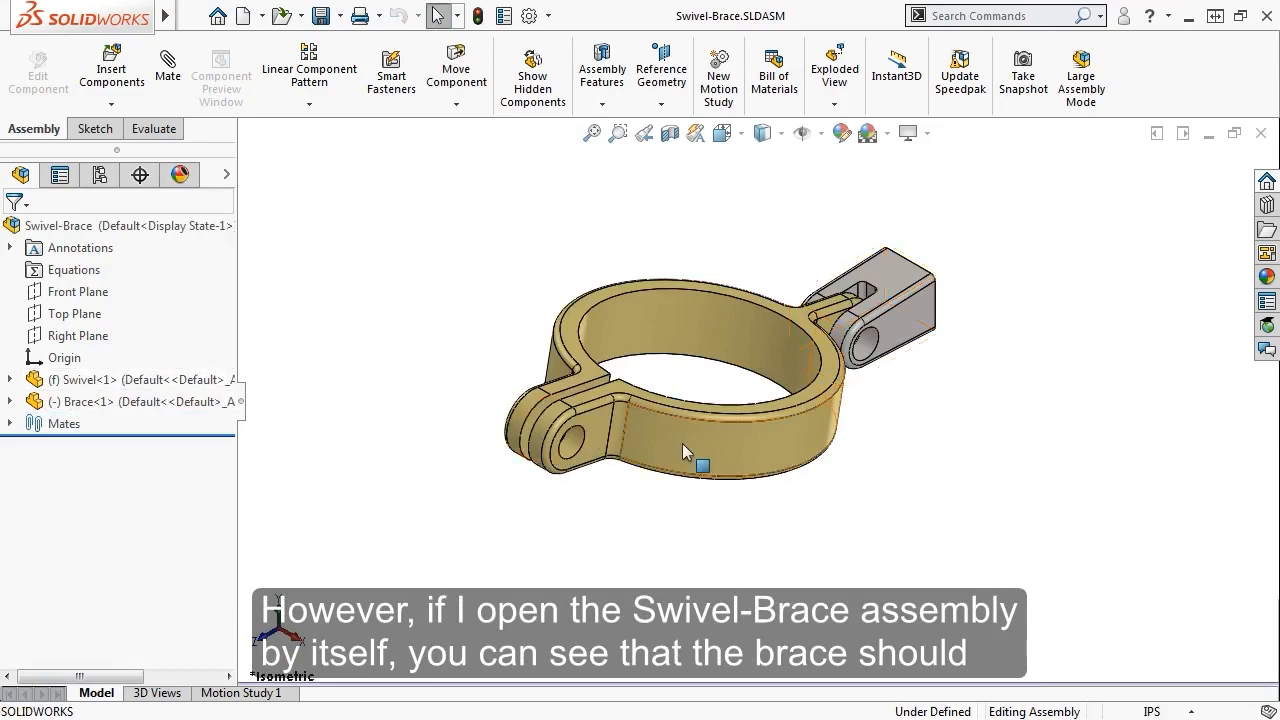
drag(682, 443, 754, 439)
click(585, 507)
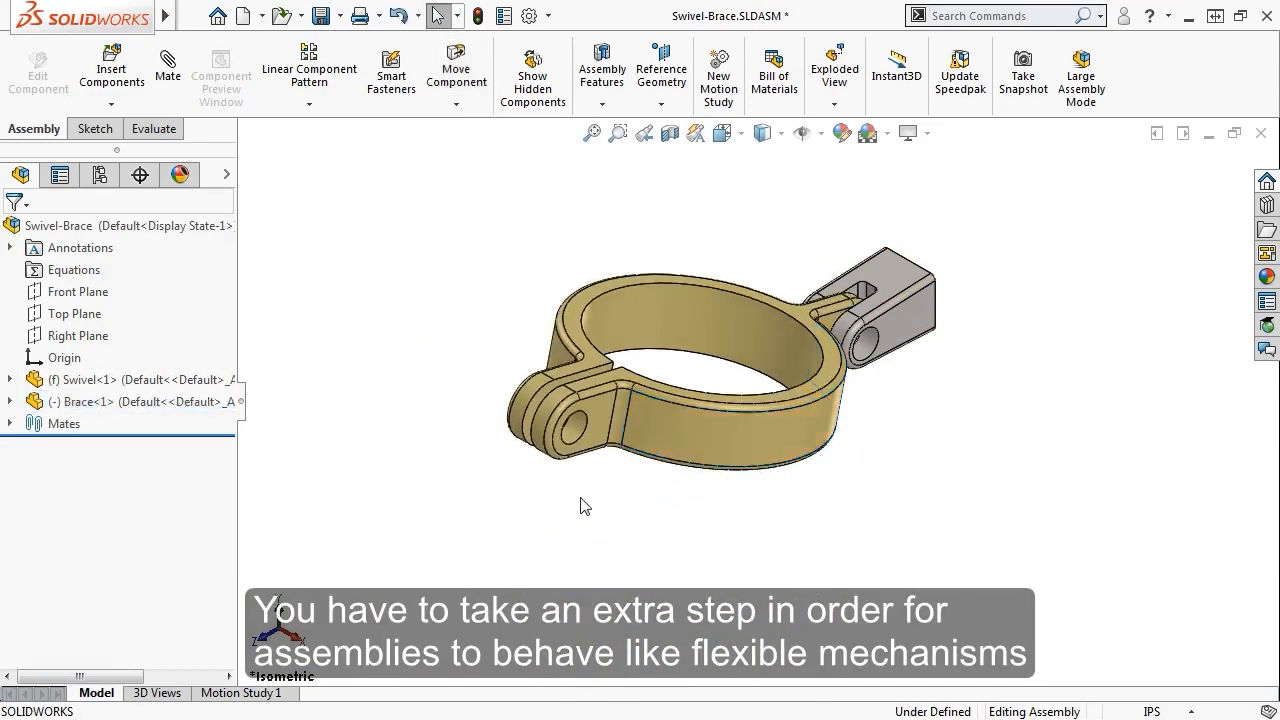
Back in Assem17, make Swivel-Brace<1> flexible and swing the brace about its pivot
key(ctrl+Tab)
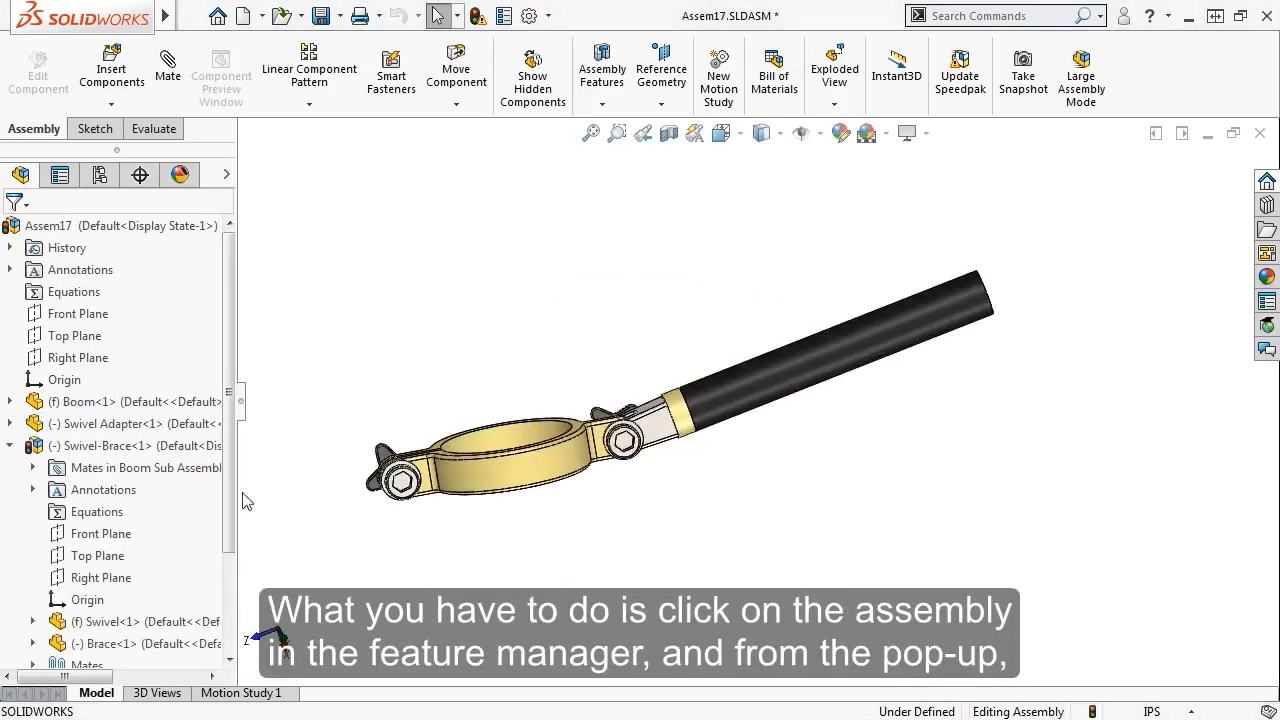
click(133, 443)
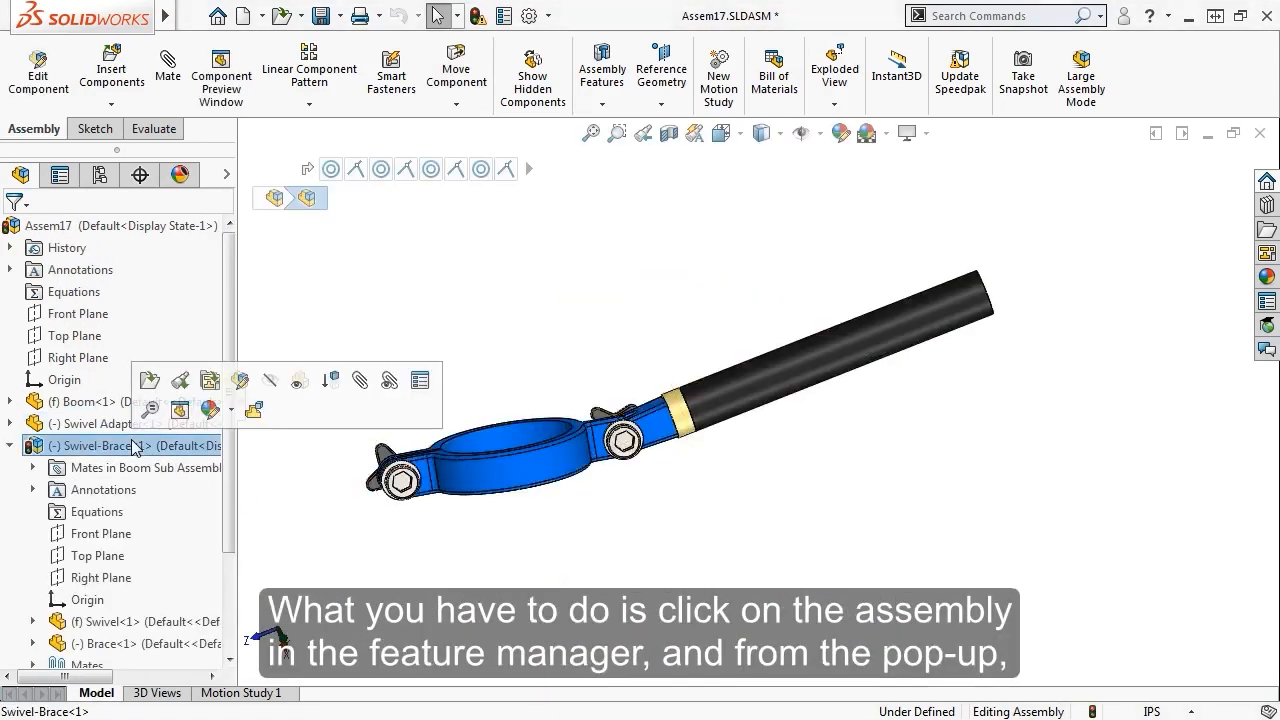
click(254, 415)
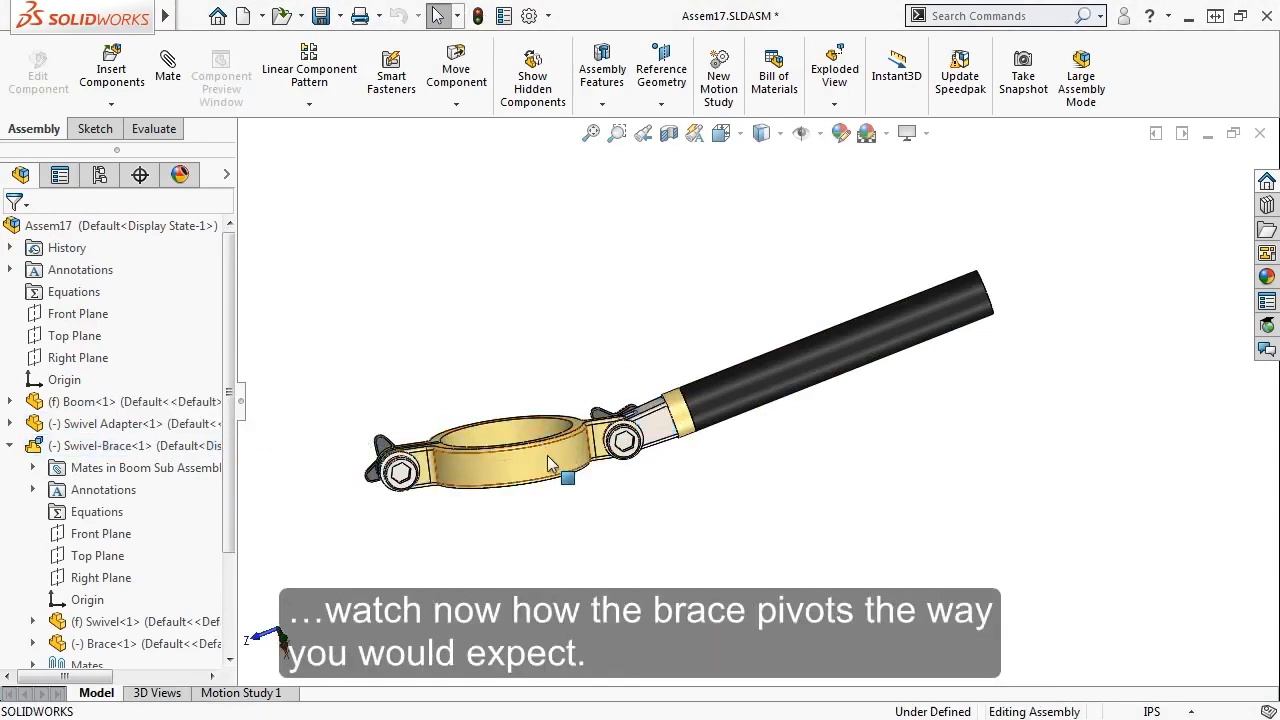
drag(547, 462, 500, 430)
drag(650, 440, 637, 391)
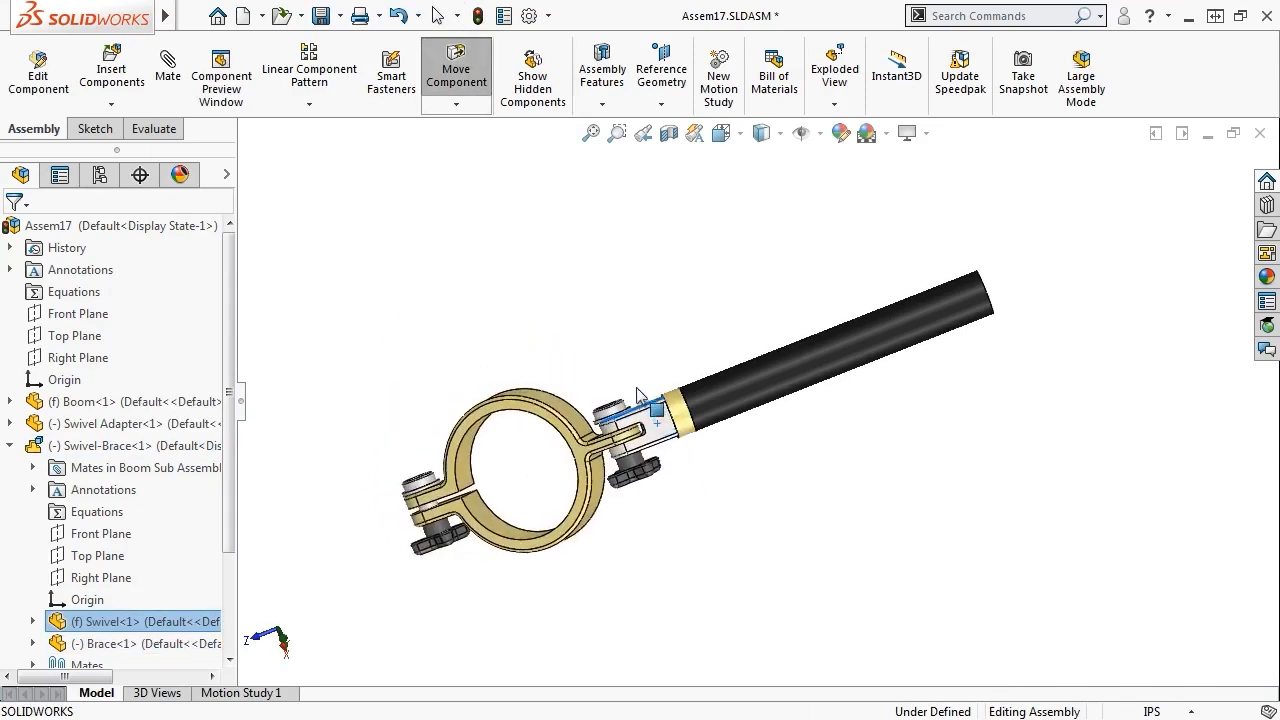
key(Escape)
click(556, 345)
mouse_move(556, 345)
middle_down()
mouse_move(623, 320)
mouse_move(654, 351)
mouse_move(573, 331)
middle_up()
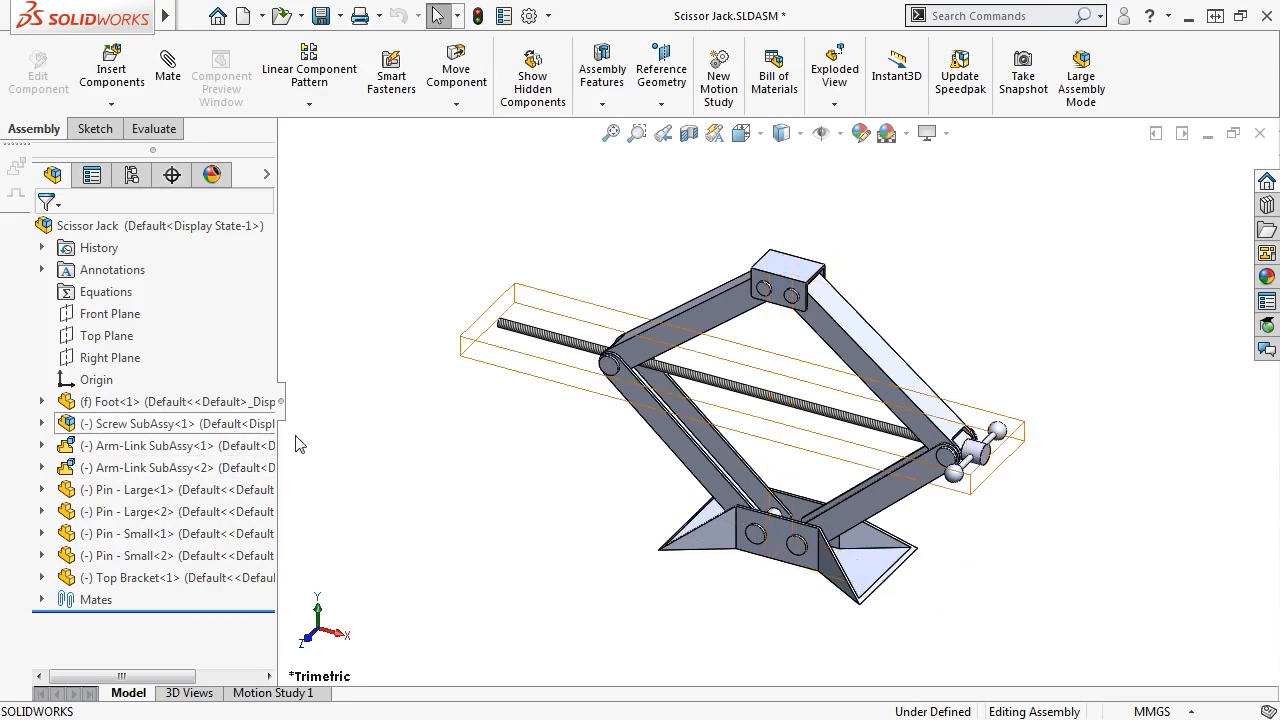
Drag Screw<2> to flex the scissor jack and lower the Top Bracket, then deselect it
drag(760, 420, 770, 395)
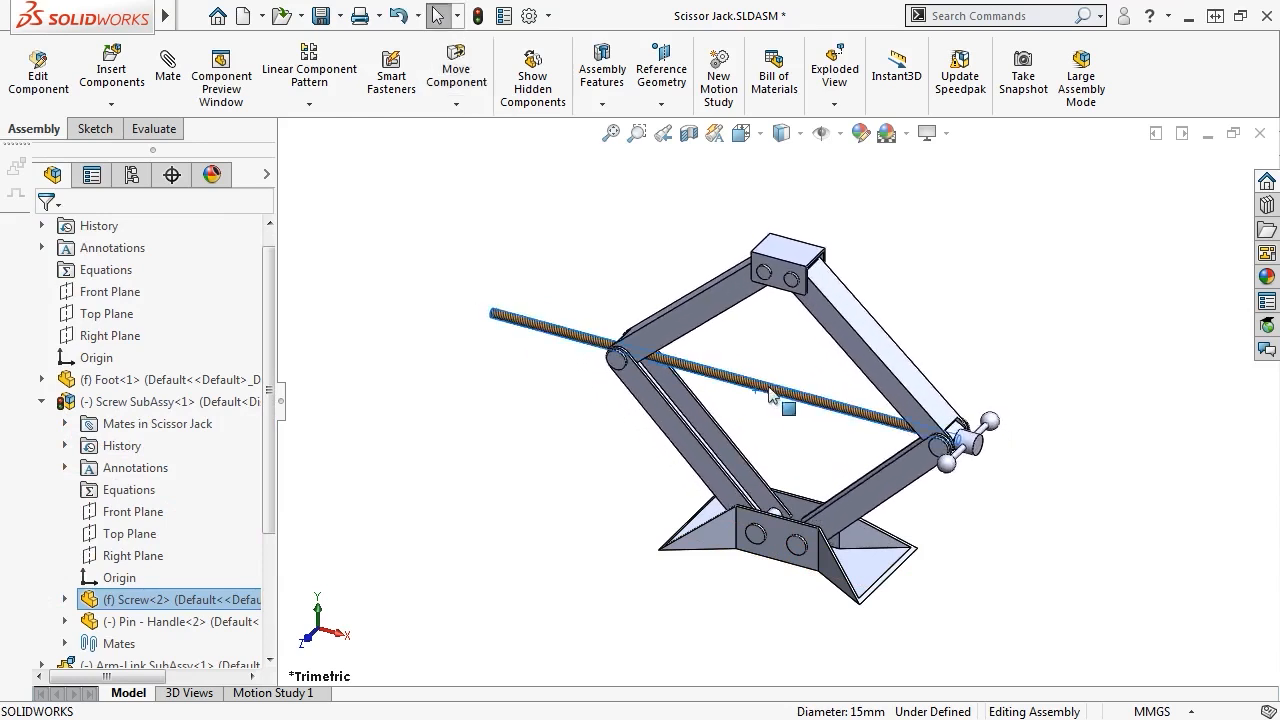
click(493, 470)
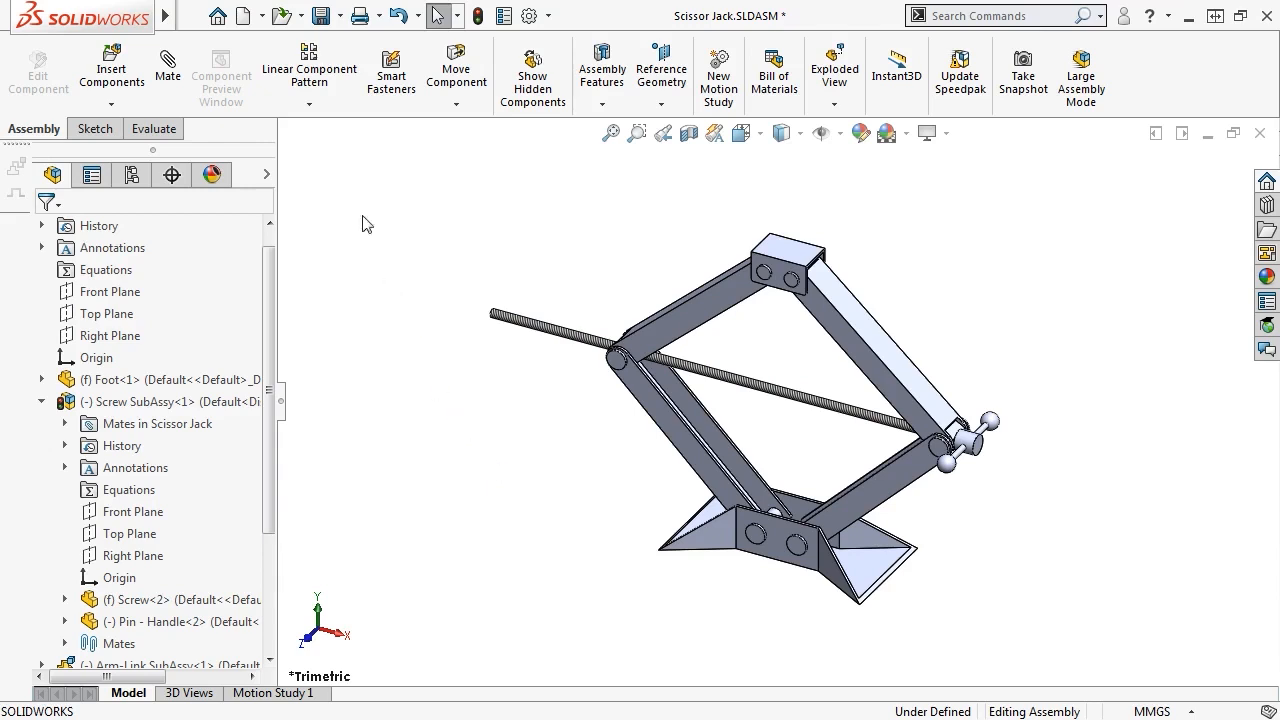
Create a new assembly and load the Arm - Lower, Arm - Upper and Pin parts for insertion
click(253, 20)
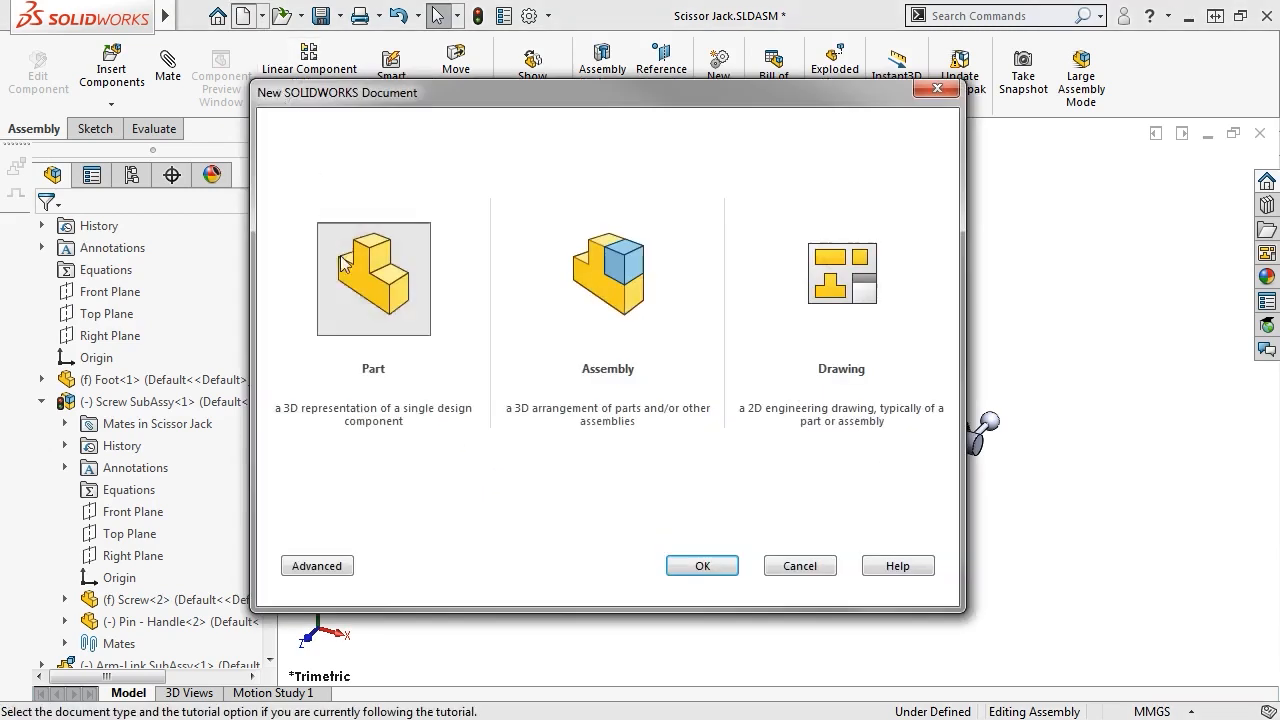
click(622, 325)
click(700, 566)
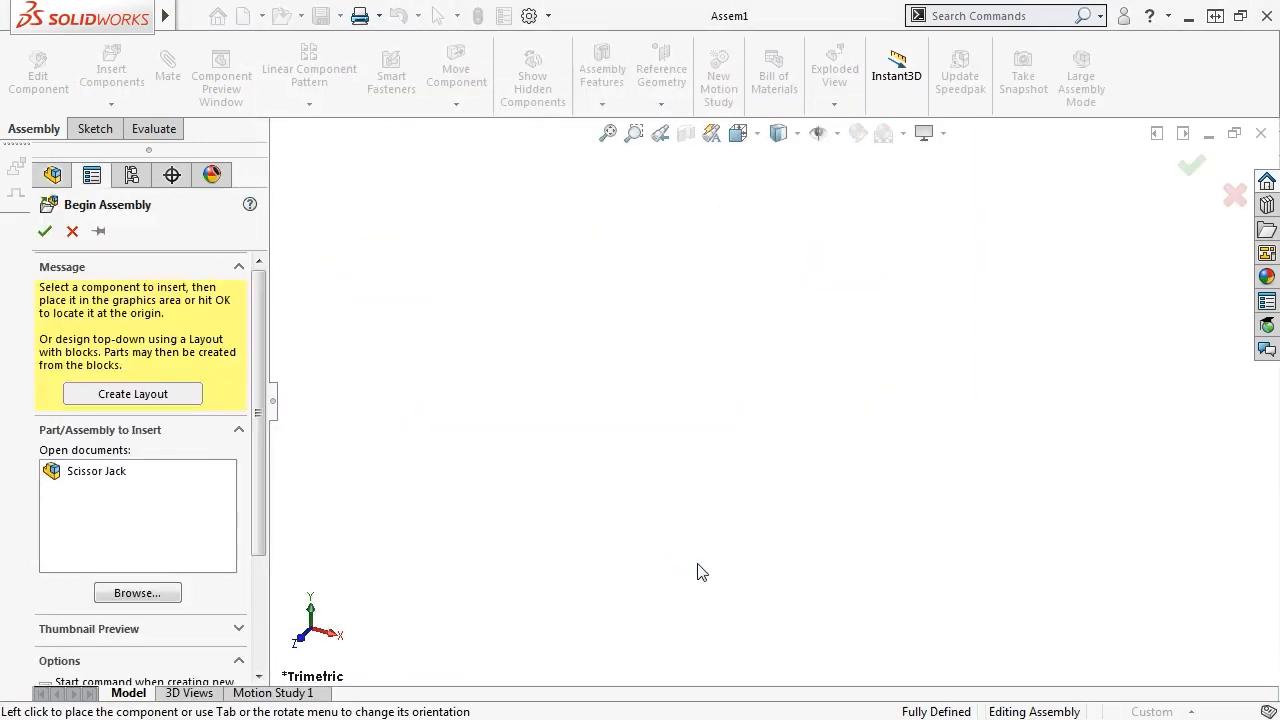
click(99, 232)
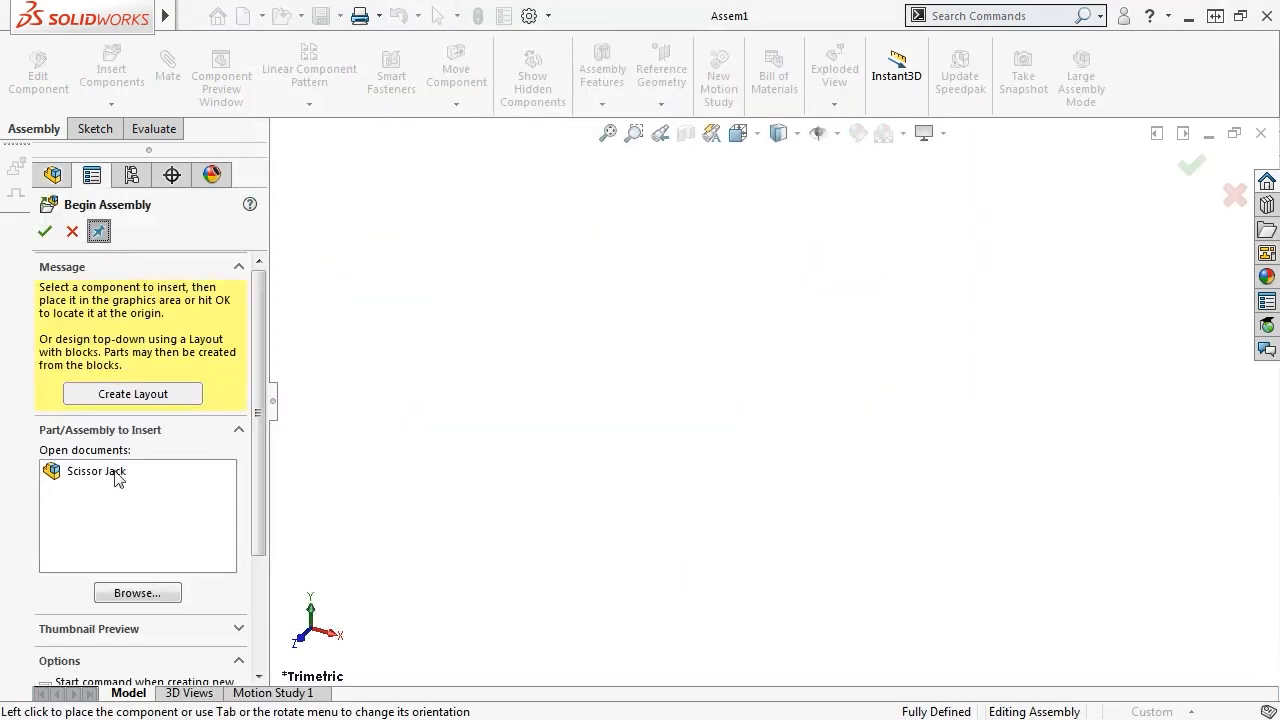
click(132, 596)
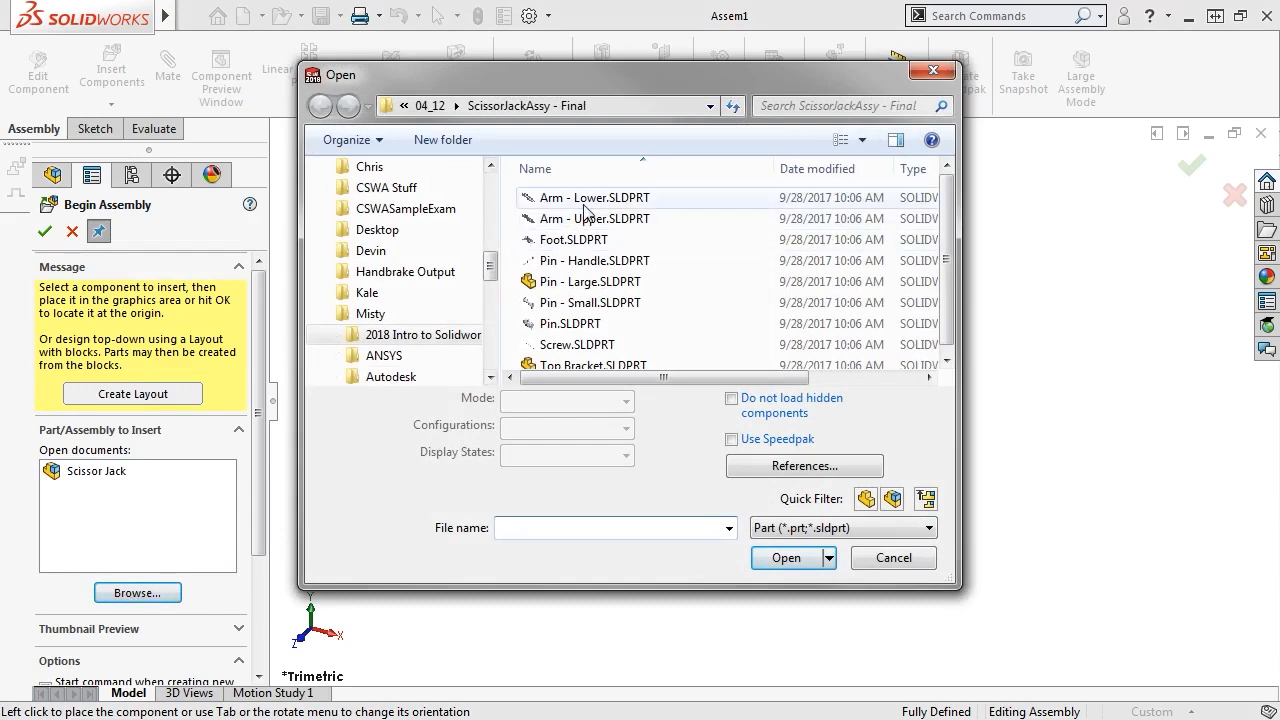
click(590, 198)
ctrl+click(590, 218)
ctrl+click(570, 323)
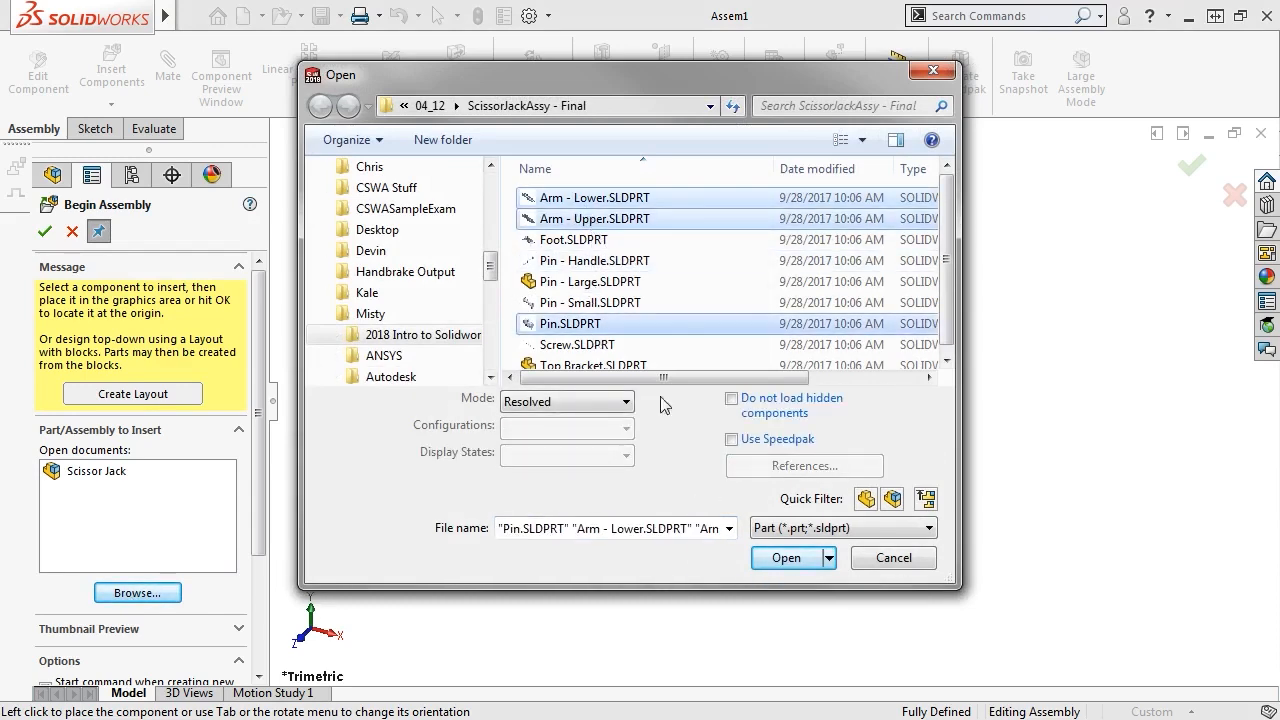
click(777, 557)
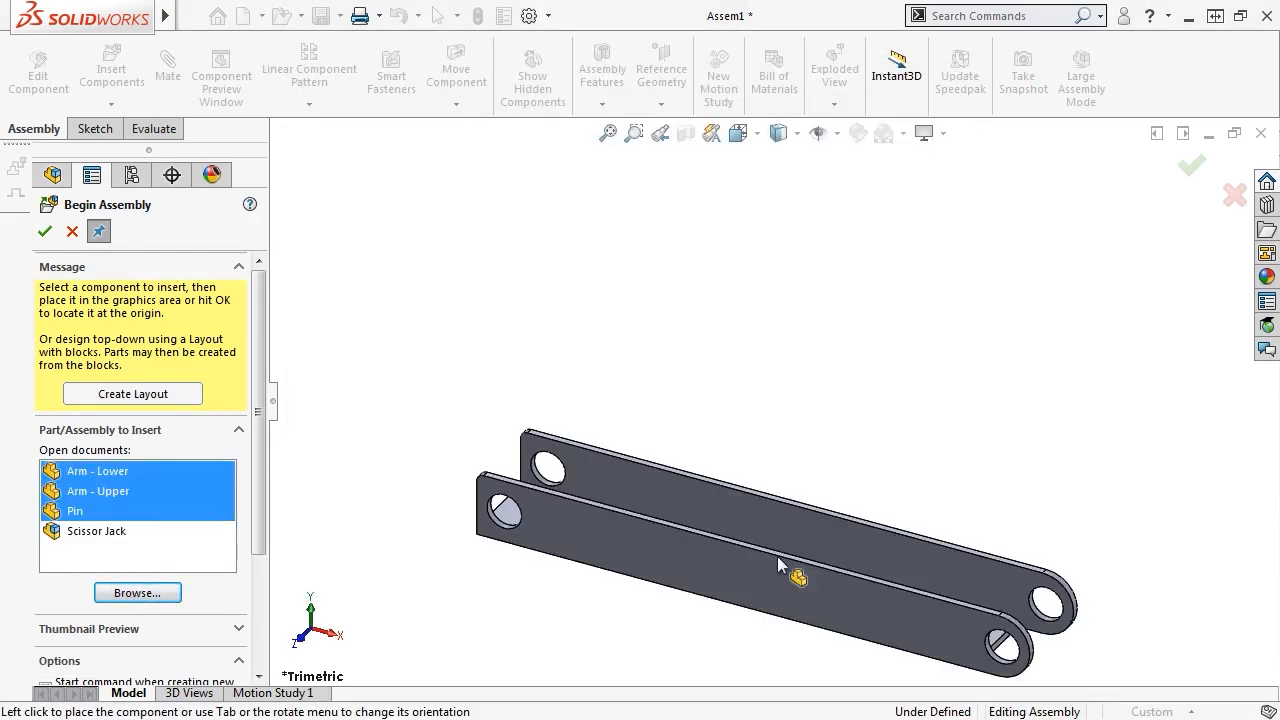
Place the Pin in the assembly, rotated 90° about Y and 90° about Z
ctrl+click(78, 511)
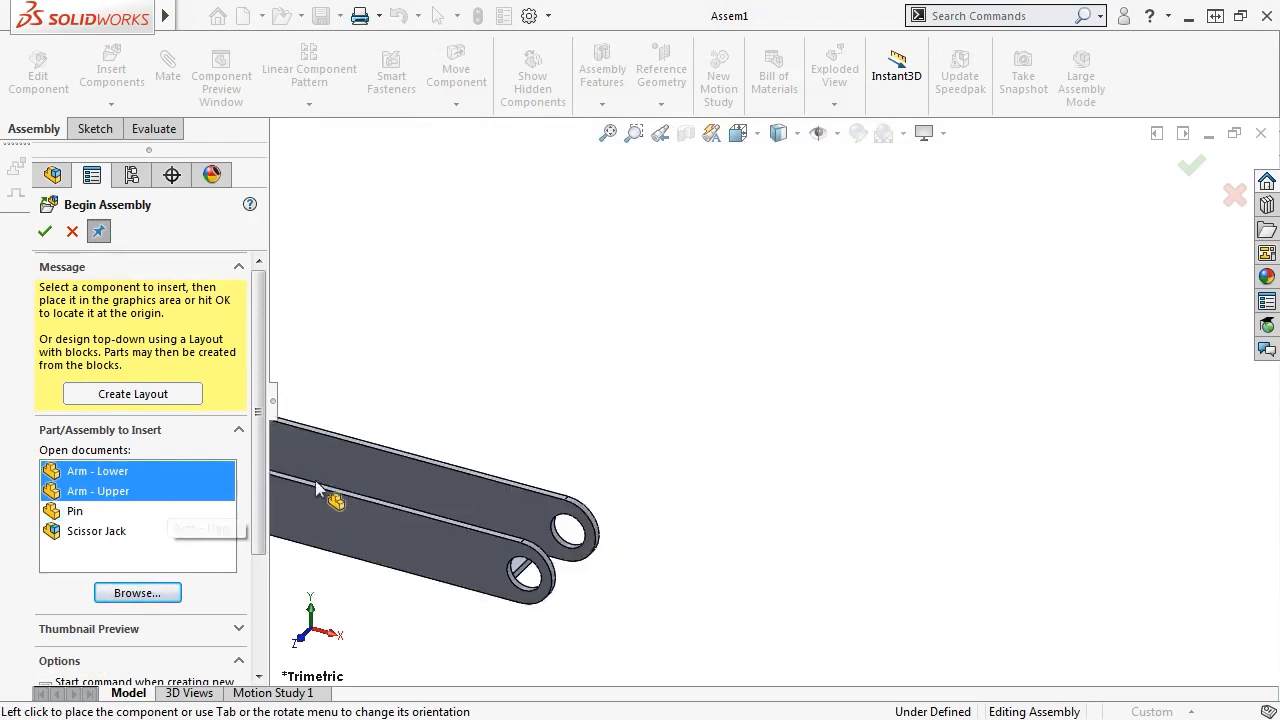
click(150, 512)
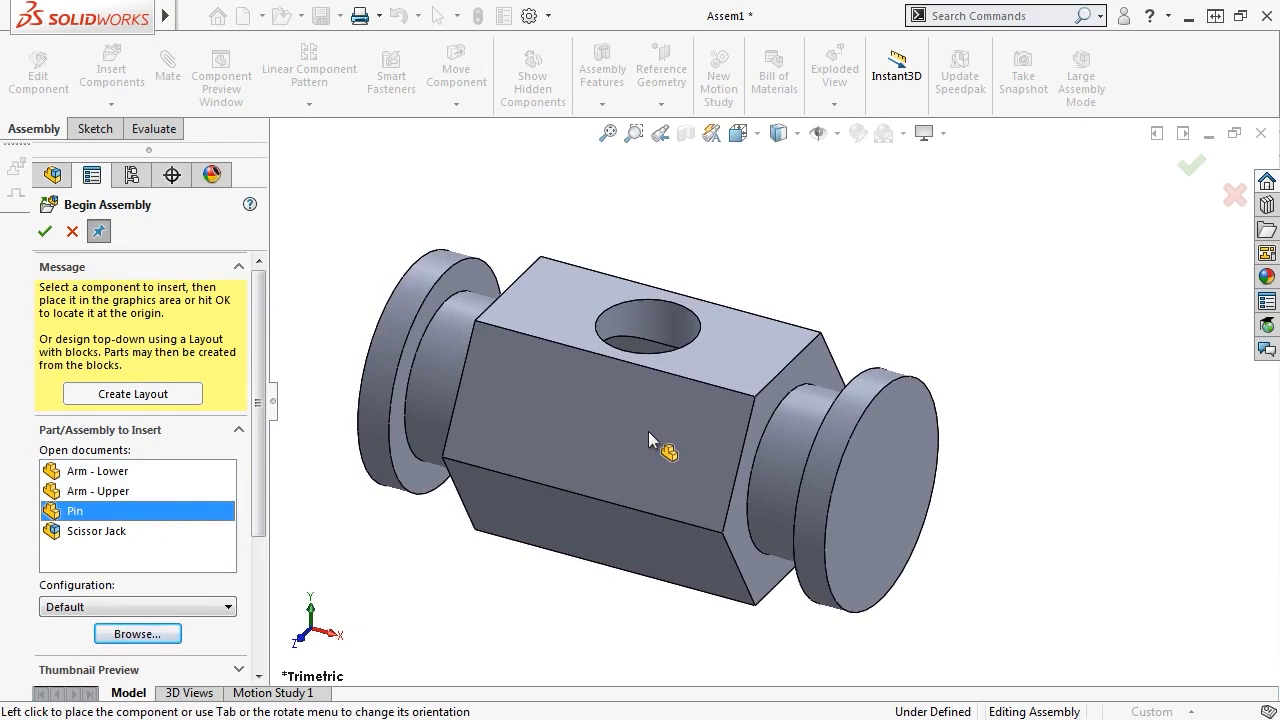
right_click(648, 431)
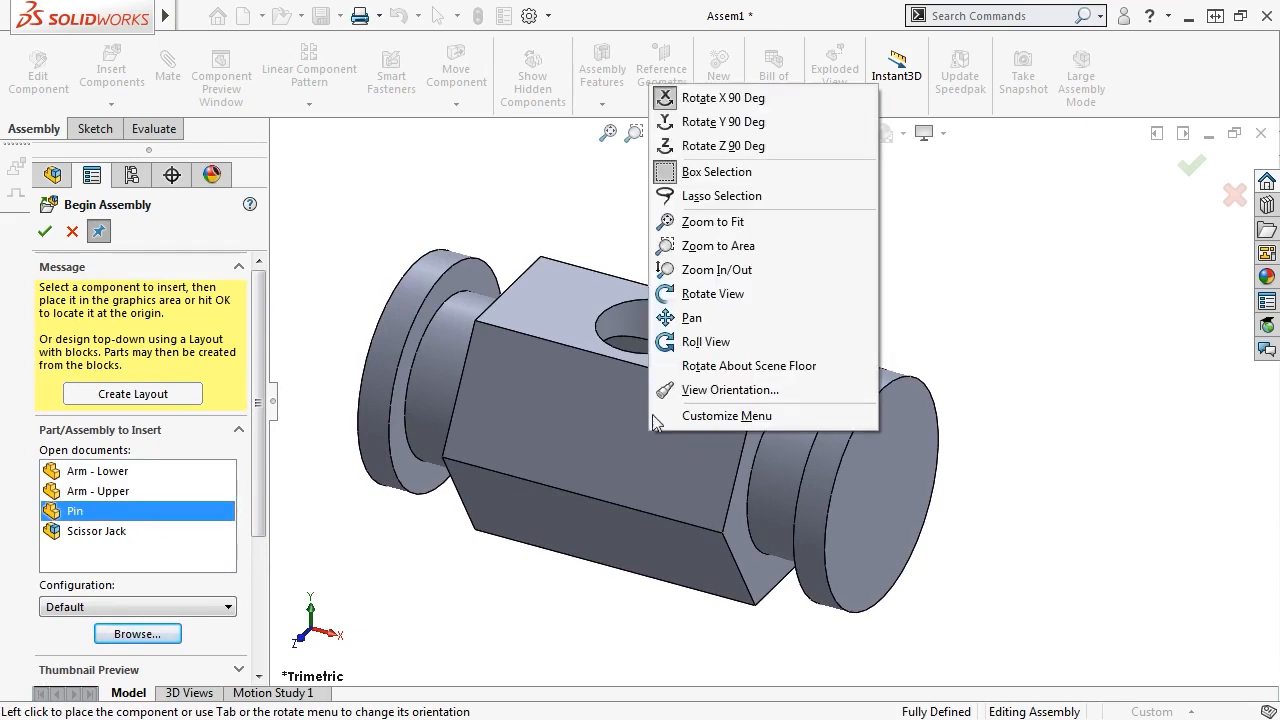
click(726, 128)
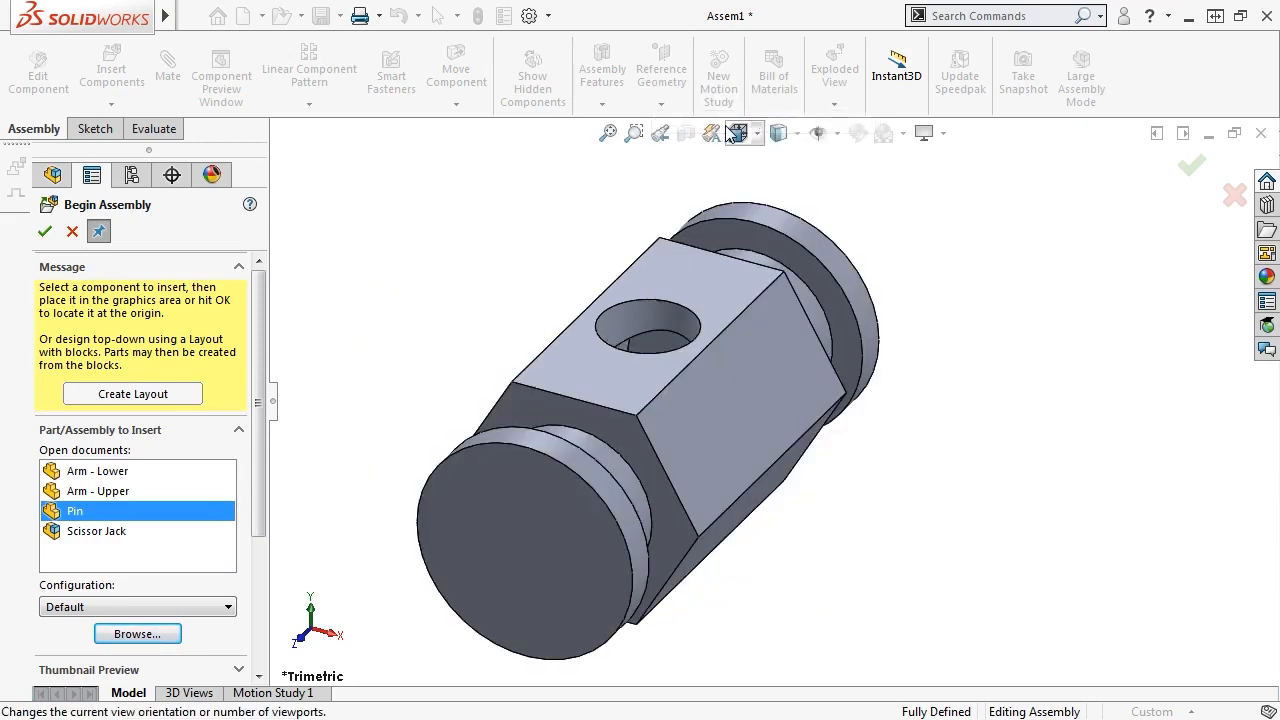
right_click(694, 406)
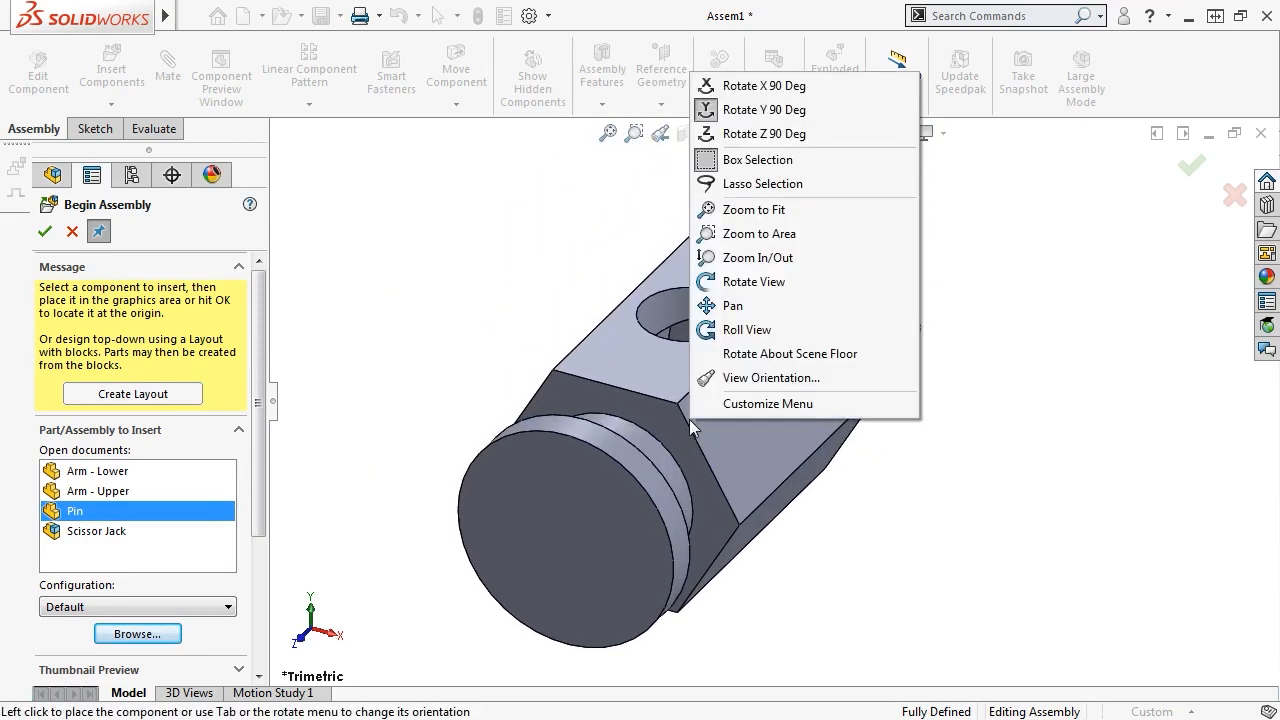
click(782, 138)
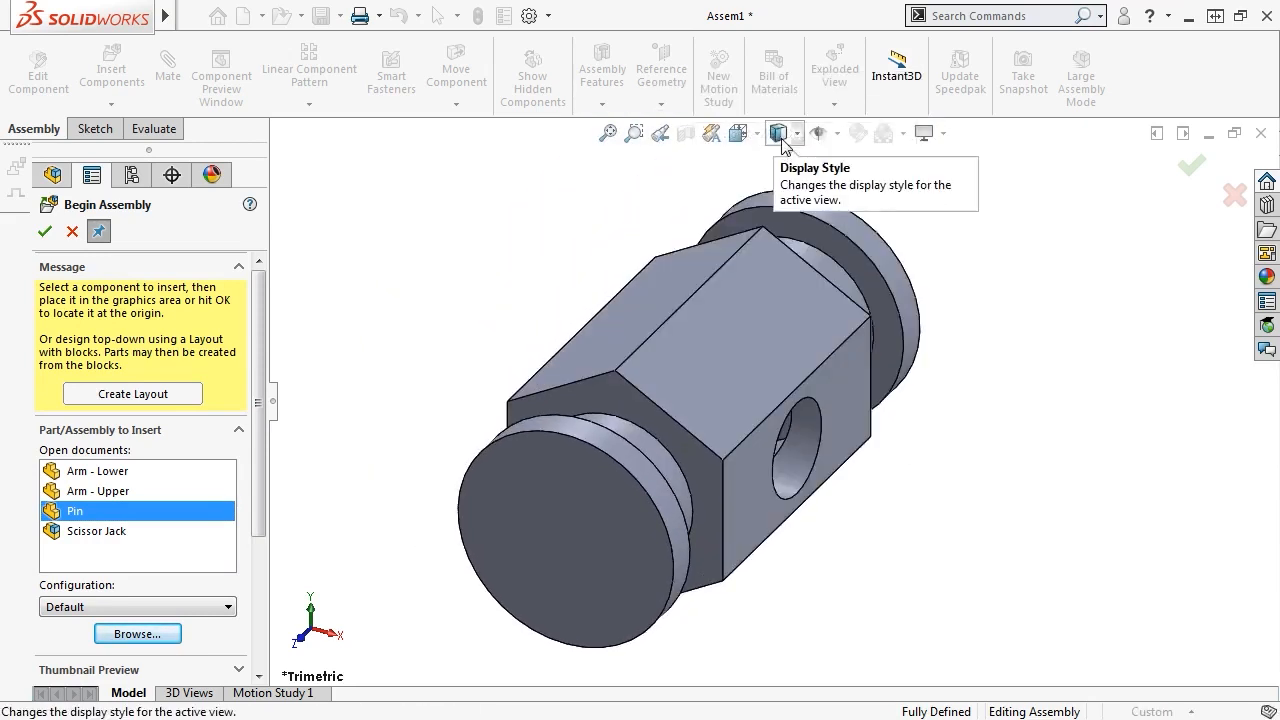
click(761, 364)
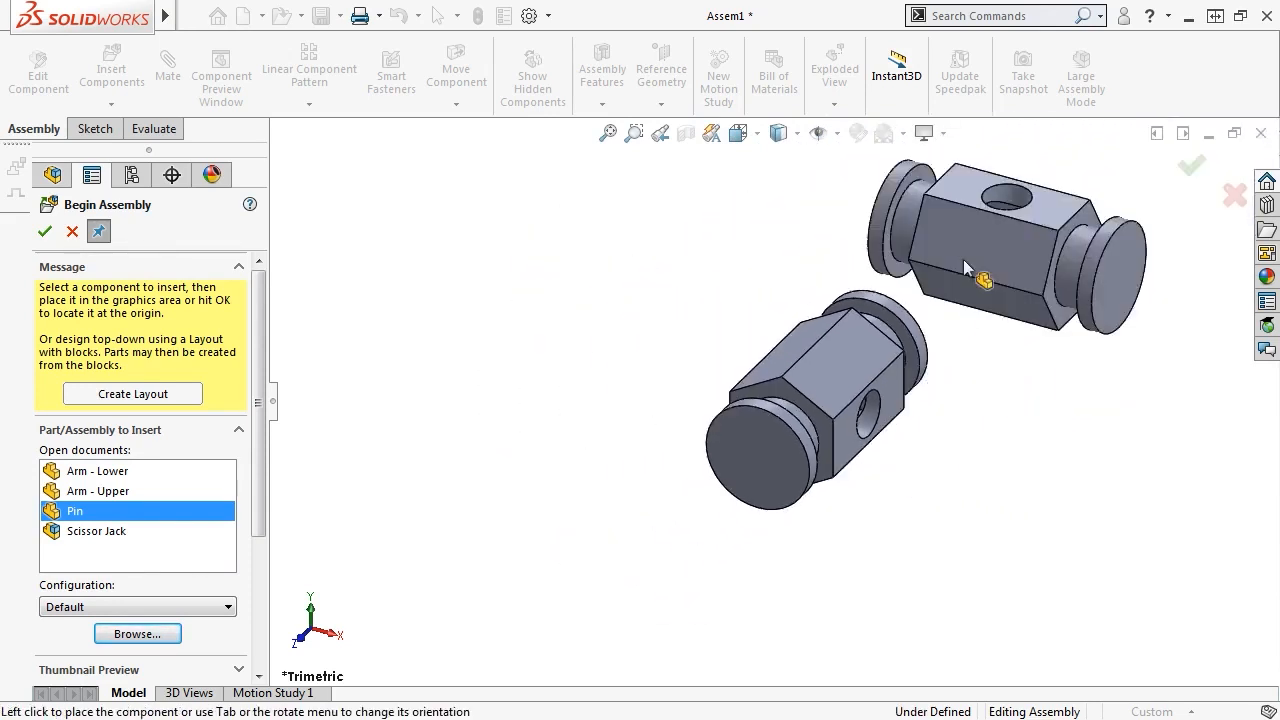
Place Arm - Upper, then Arm - Lower below it, and finish inserting components
click(108, 496)
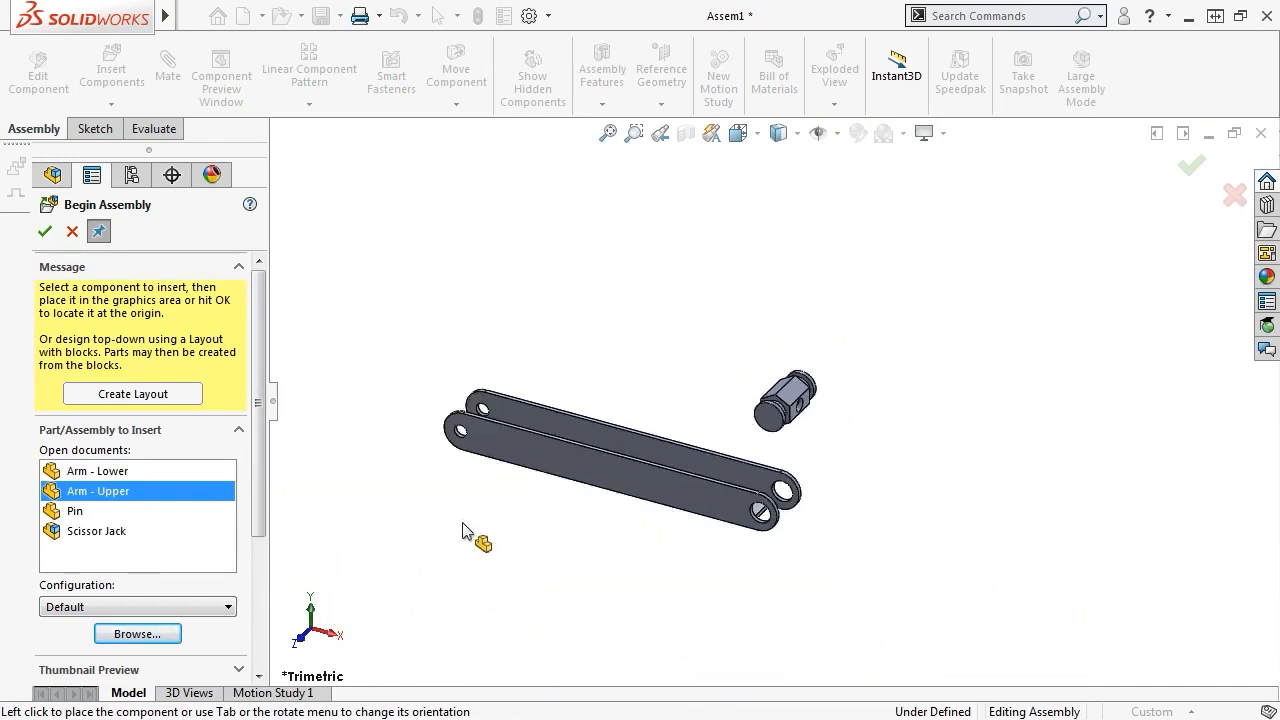
click(599, 466)
click(108, 474)
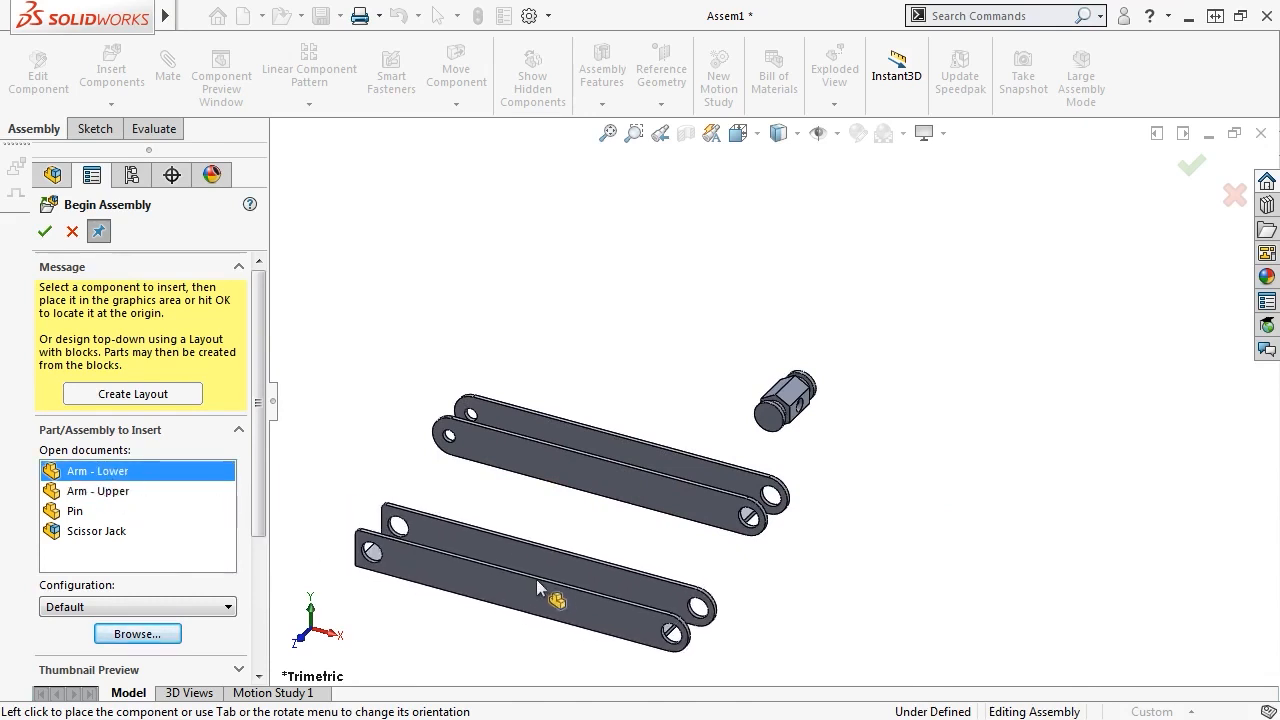
click(536, 579)
click(1182, 168)
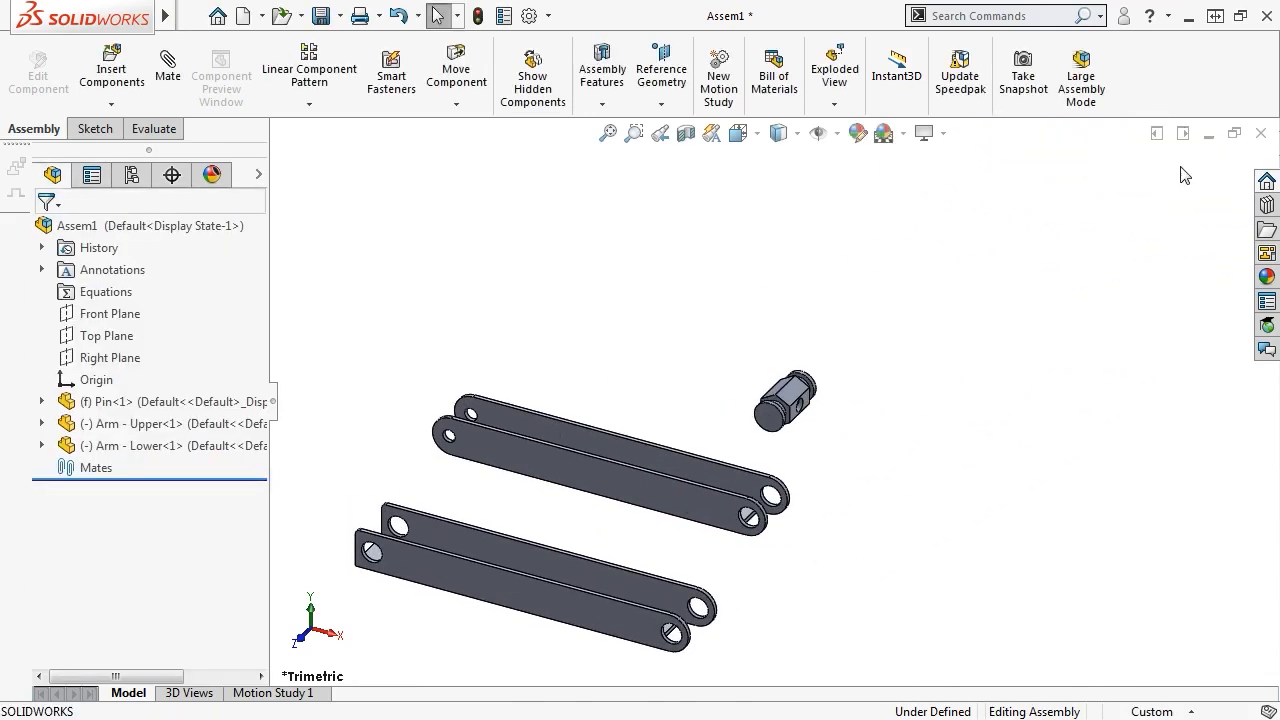
Mate the pin concentric with the lower arm's end hole
scroll(700, 600, down, 6)
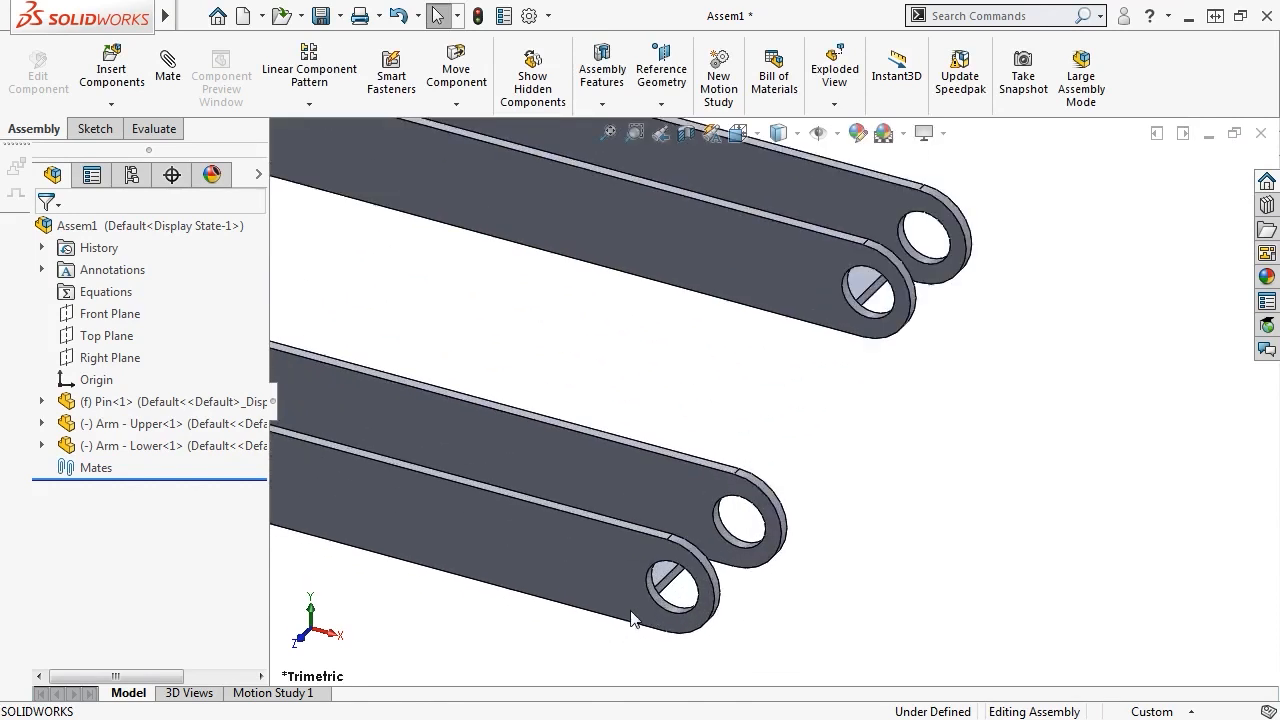
click(688, 596)
scroll(690, 598, up, 5)
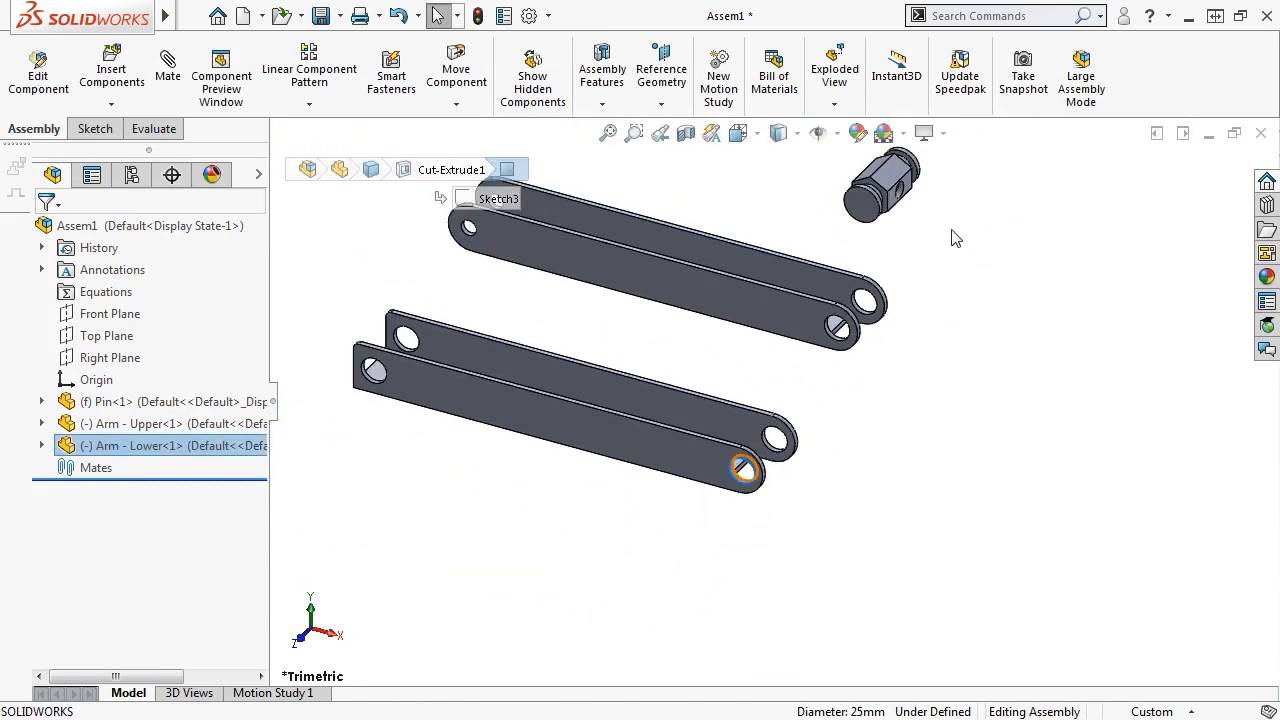
ctrl+middle_drag(955, 238, 857, 414)
scroll(790, 407, down, 5)
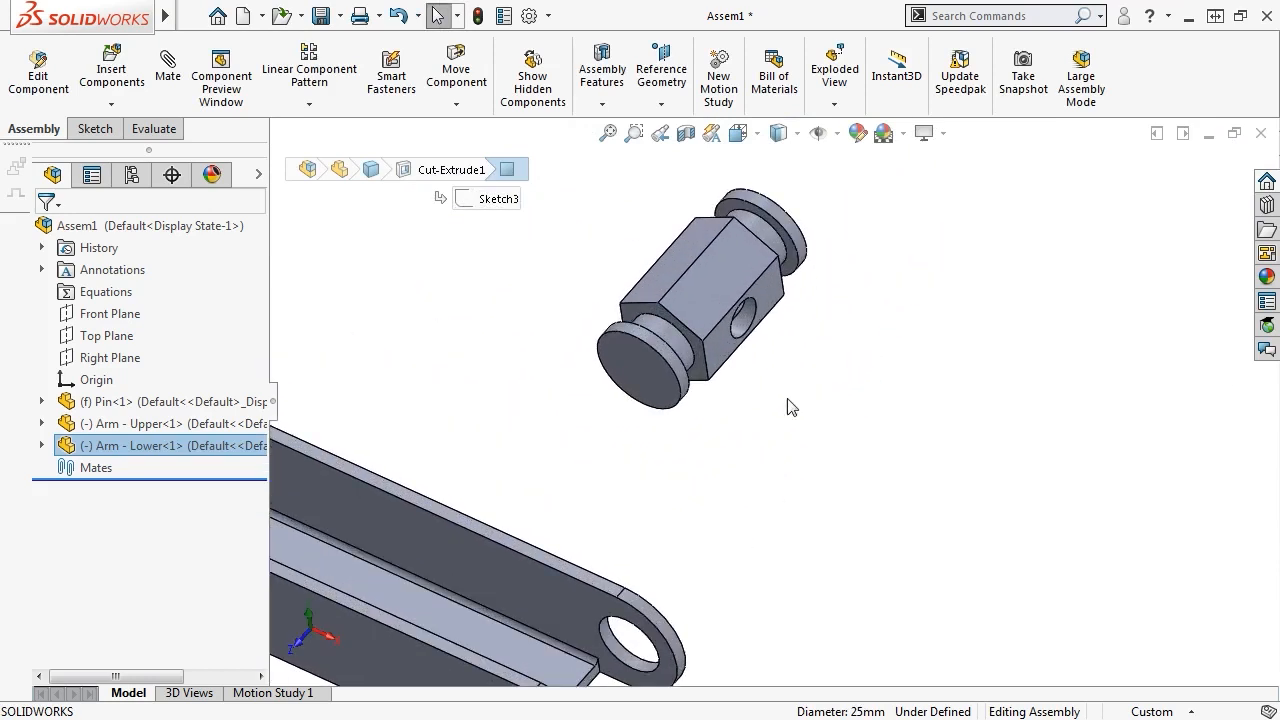
ctrl+click(680, 347)
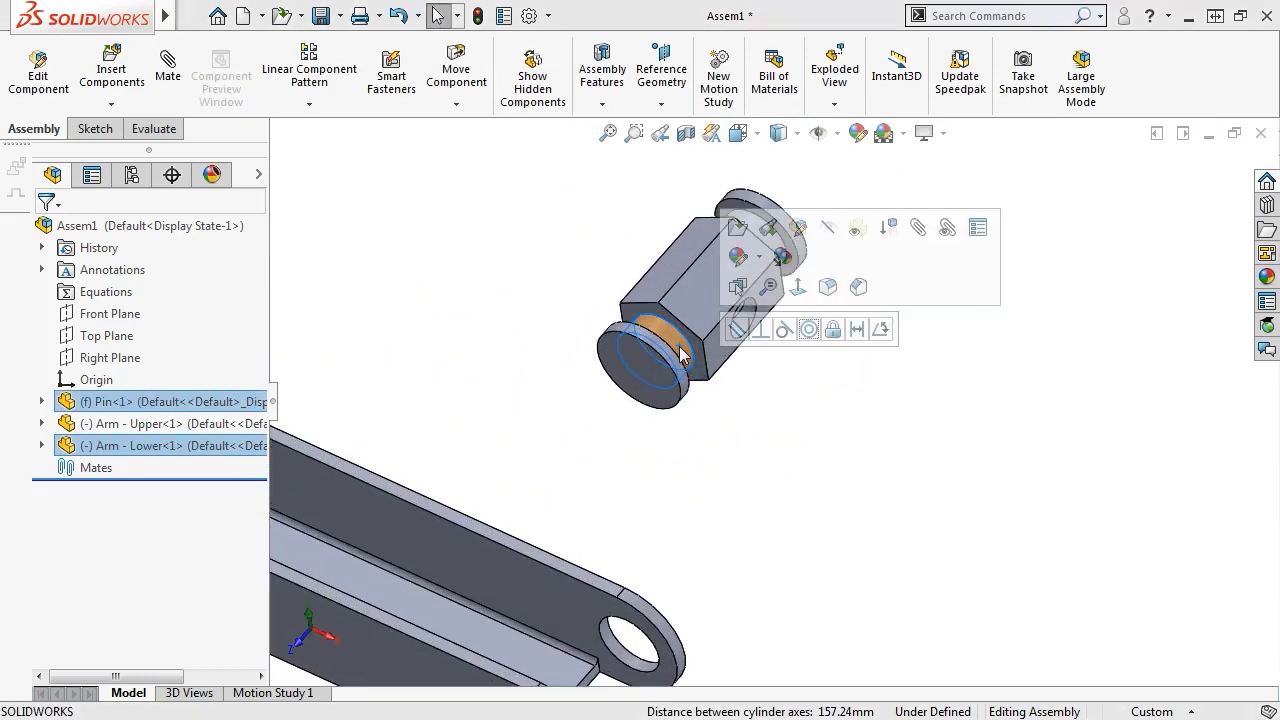
click(809, 330)
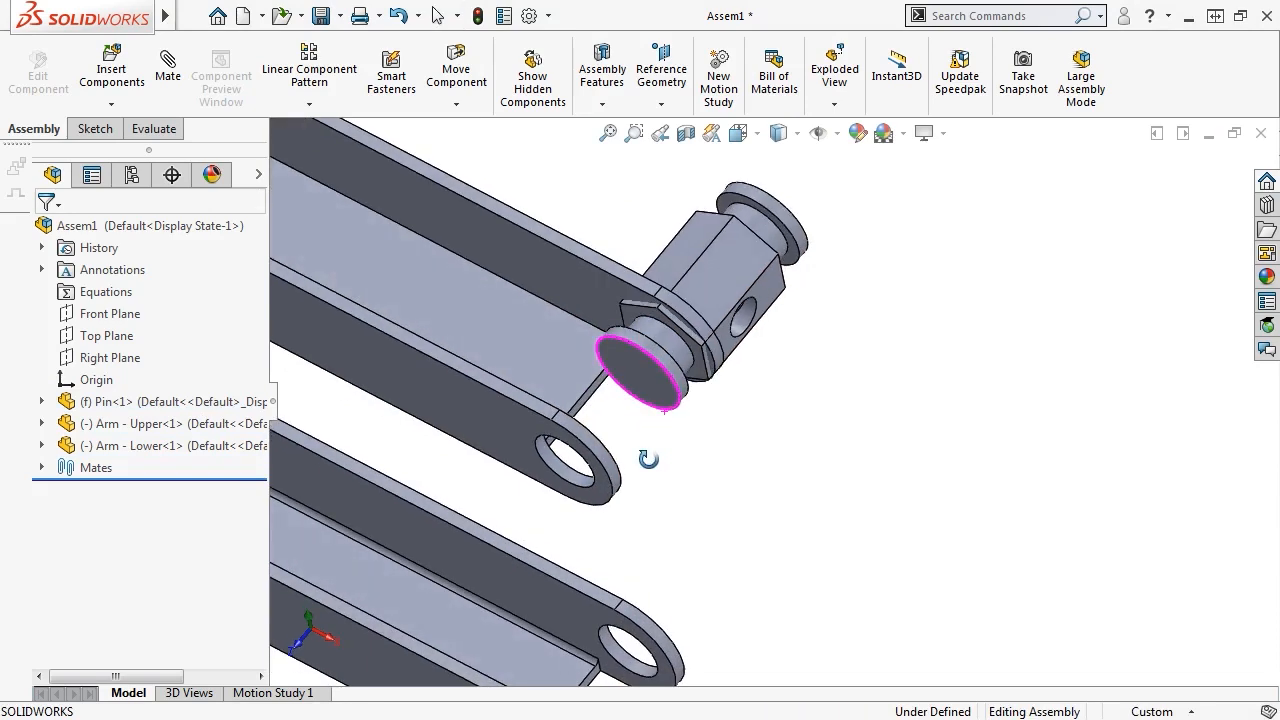
Add a Coincident mate seating the pin's shoulder flush against the lower arm's side face
click(606, 503)
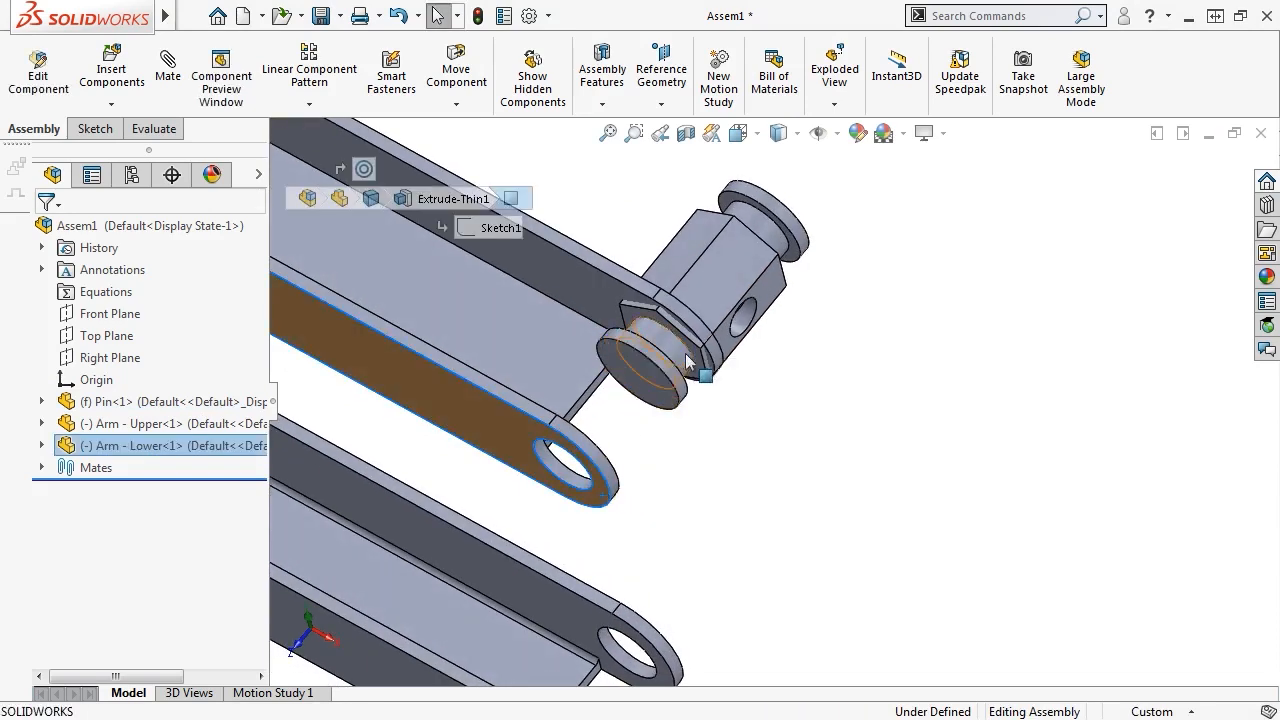
middle_drag(789, 389, 748, 474)
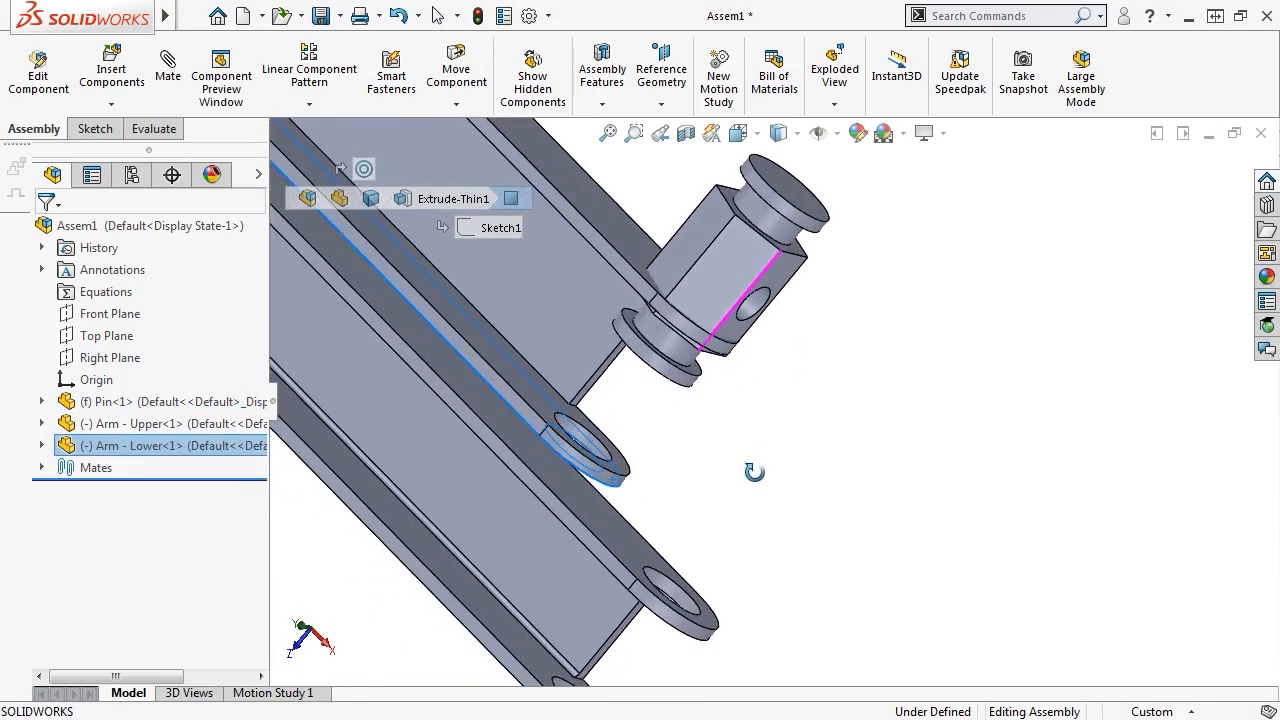
ctrl+click(697, 374)
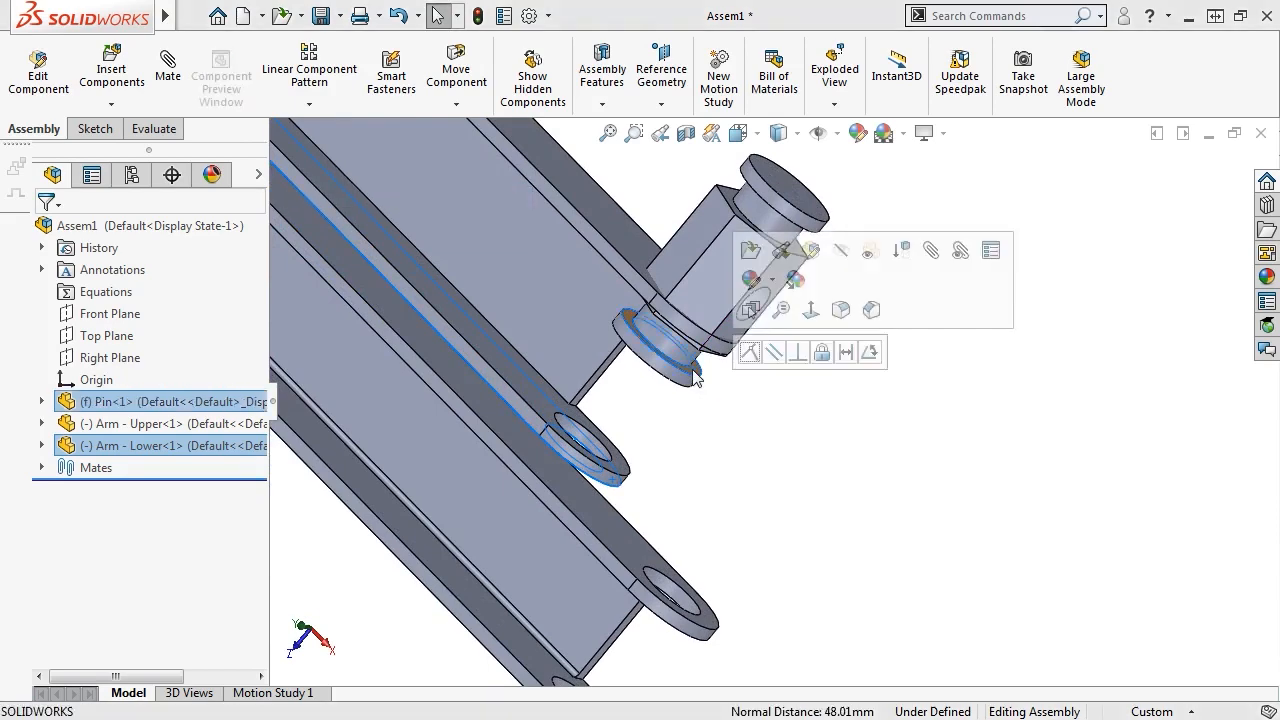
click(750, 355)
Swing the pinned arm parallel to the other arm
middle_drag(771, 420, 820, 329)
click(815, 332)
scroll(815, 332, up, 5)
drag(615, 324, 678, 332)
key(Escape)
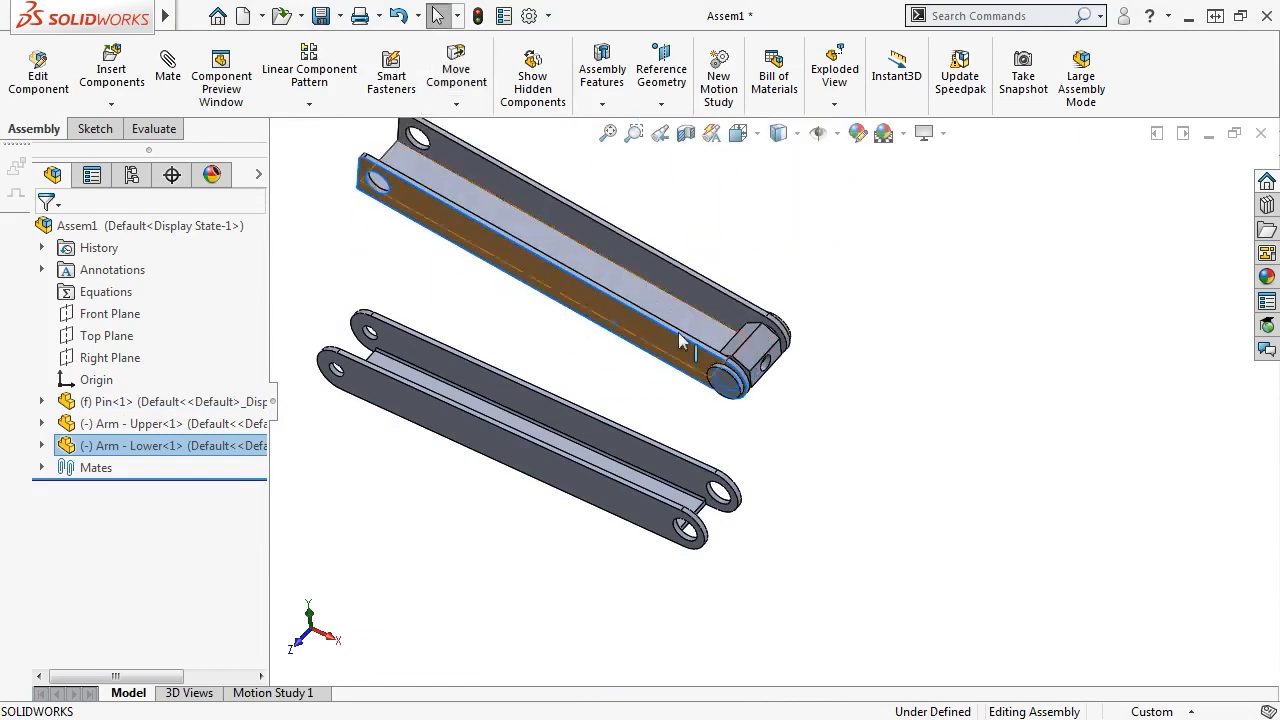
click(738, 452)
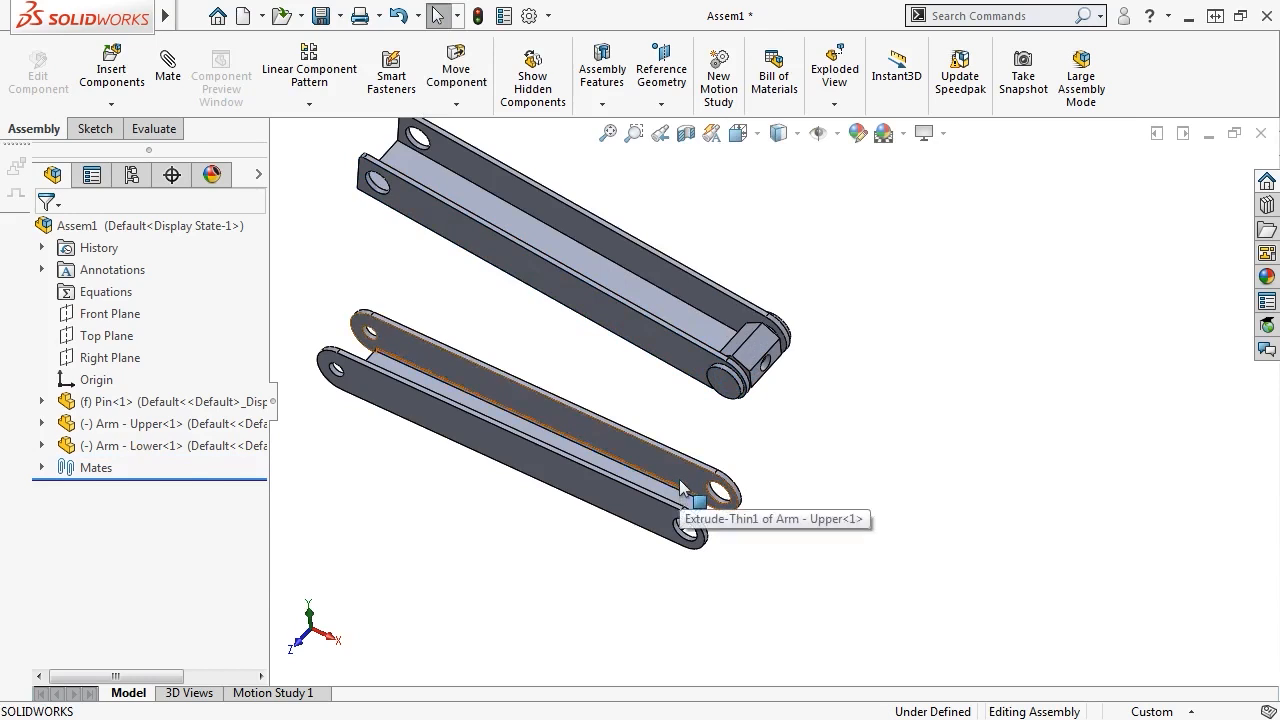
Rotate Arm - Upper so it crosses Arm - Lower in a T shape
click(630, 505)
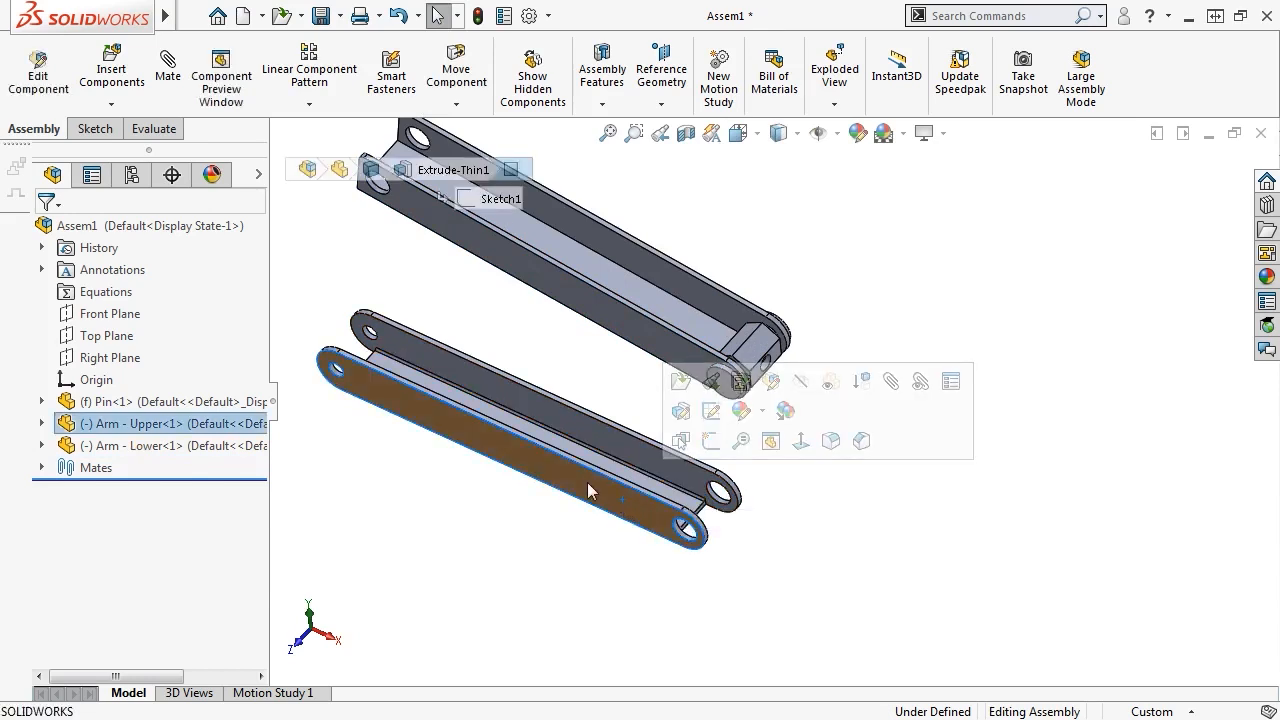
drag(587, 482, 583, 497)
right_drag(583, 497, 451, 388)
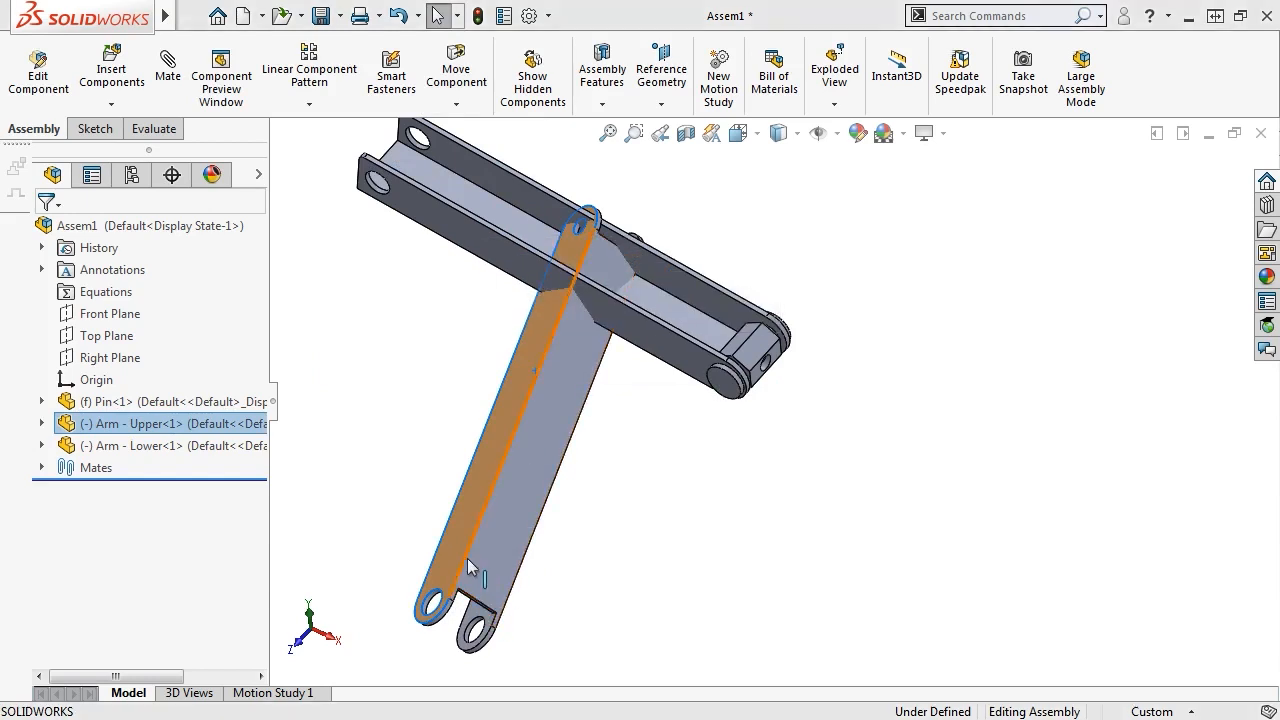
key(Escape)
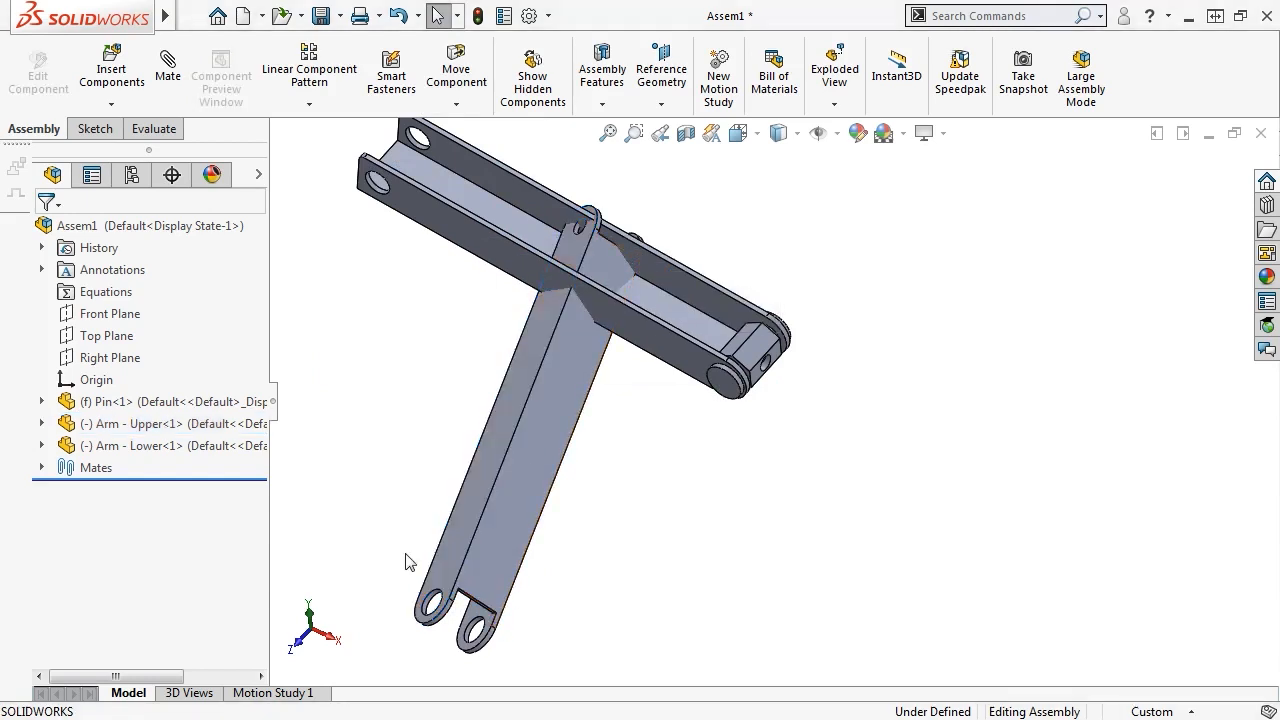
scroll(455, 578, down, 2)
scroll(455, 578, down, 2)
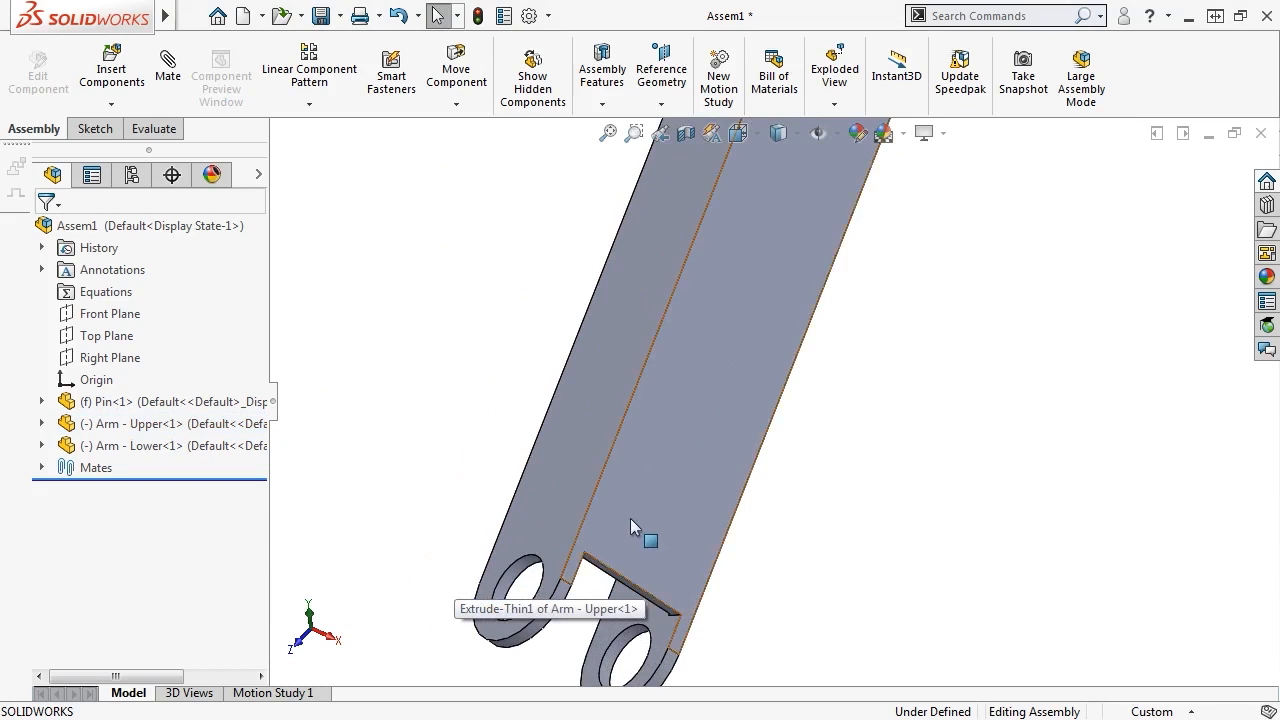
Mate the upper arm's end hole concentric with the pin
click(530, 568)
scroll(536, 571, up, 2)
scroll(837, 366, up, 2)
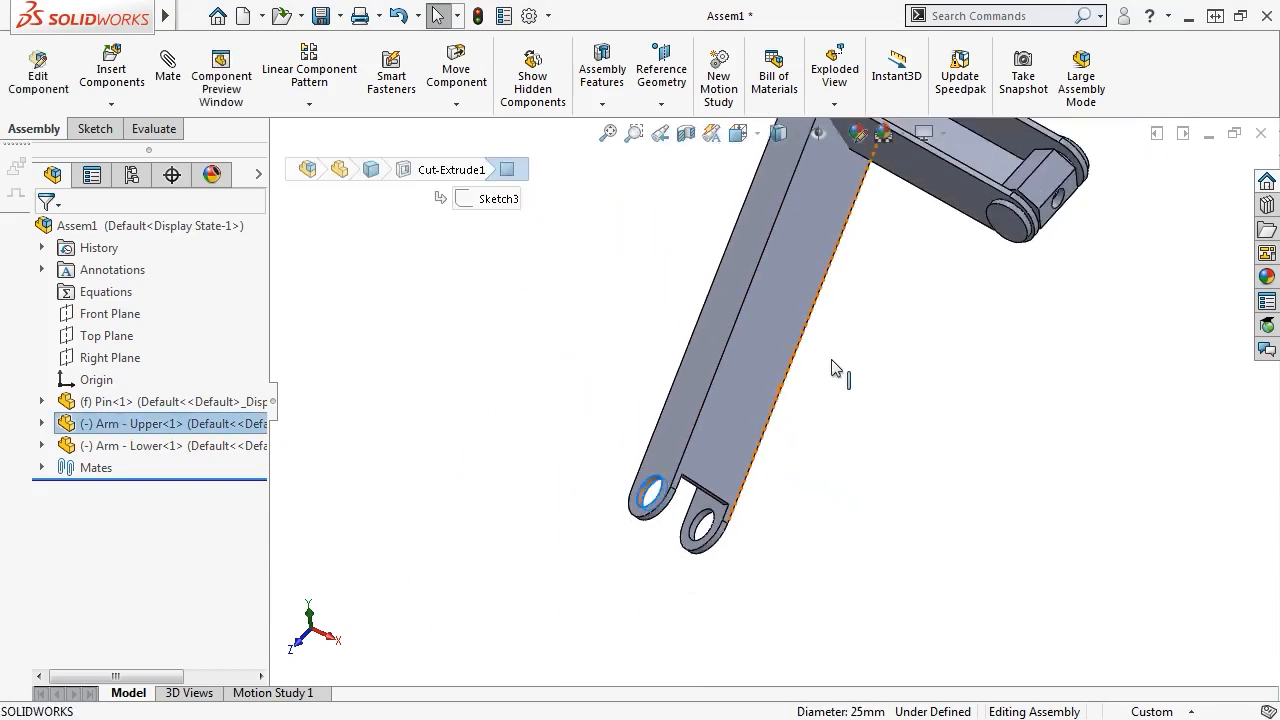
scroll(937, 305, down, 3)
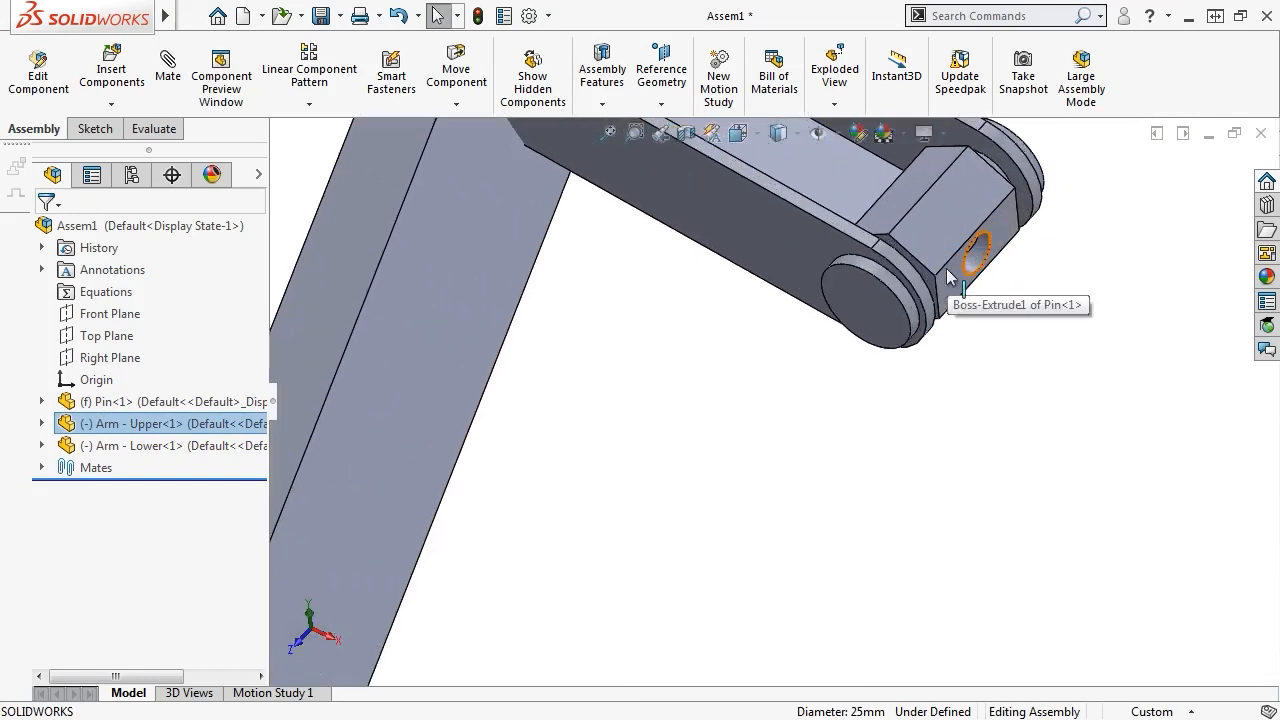
right_drag(949, 396, 904, 418)
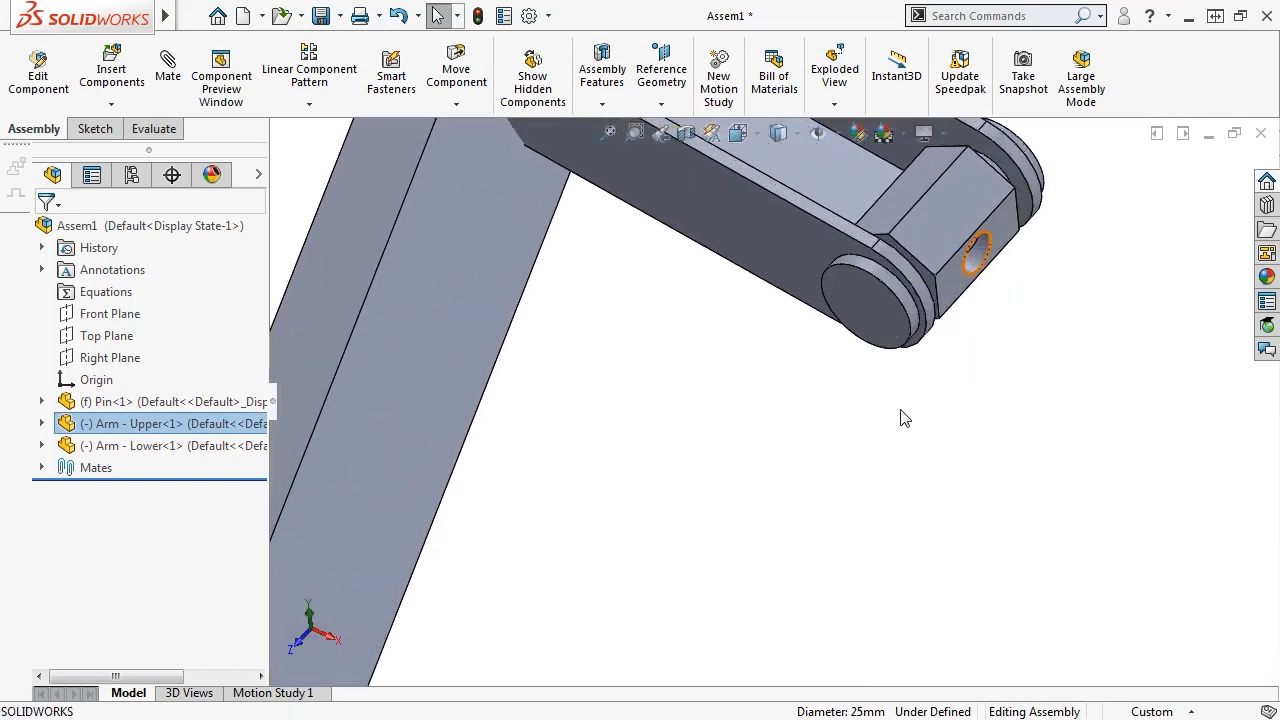
middle_drag(928, 395, 894, 434)
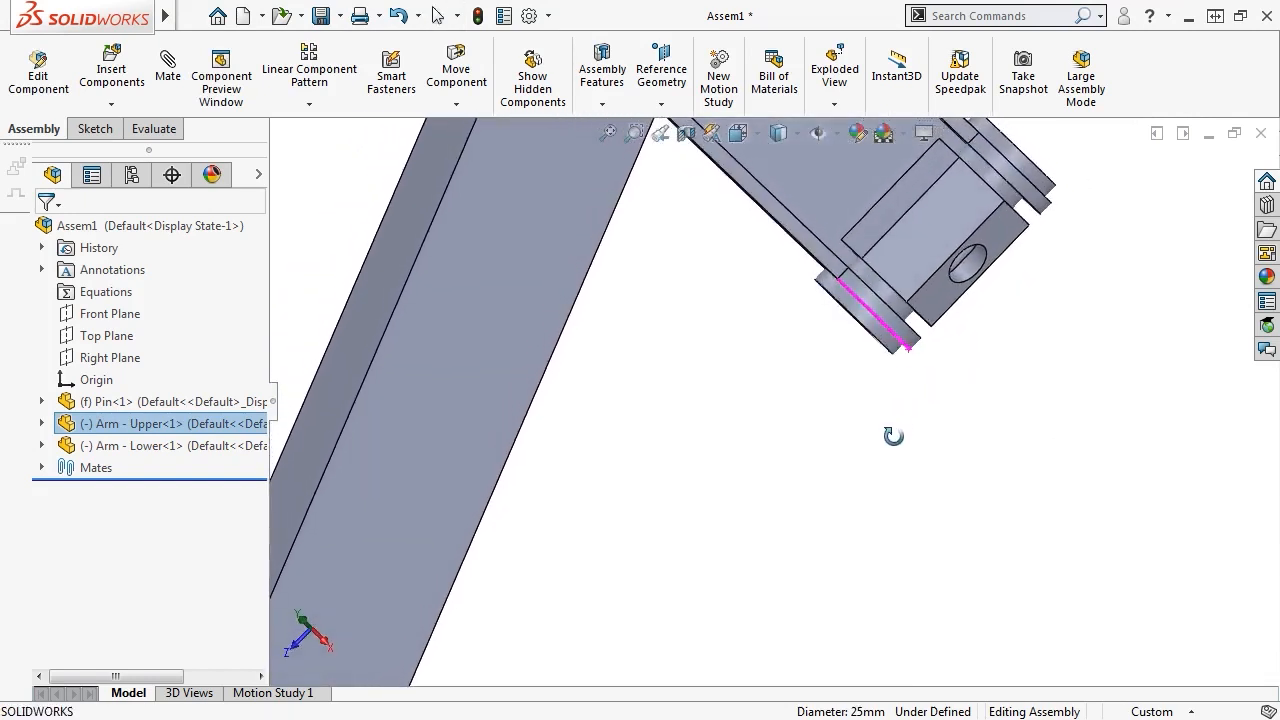
ctrl+click(893, 305)
click(1019, 279)
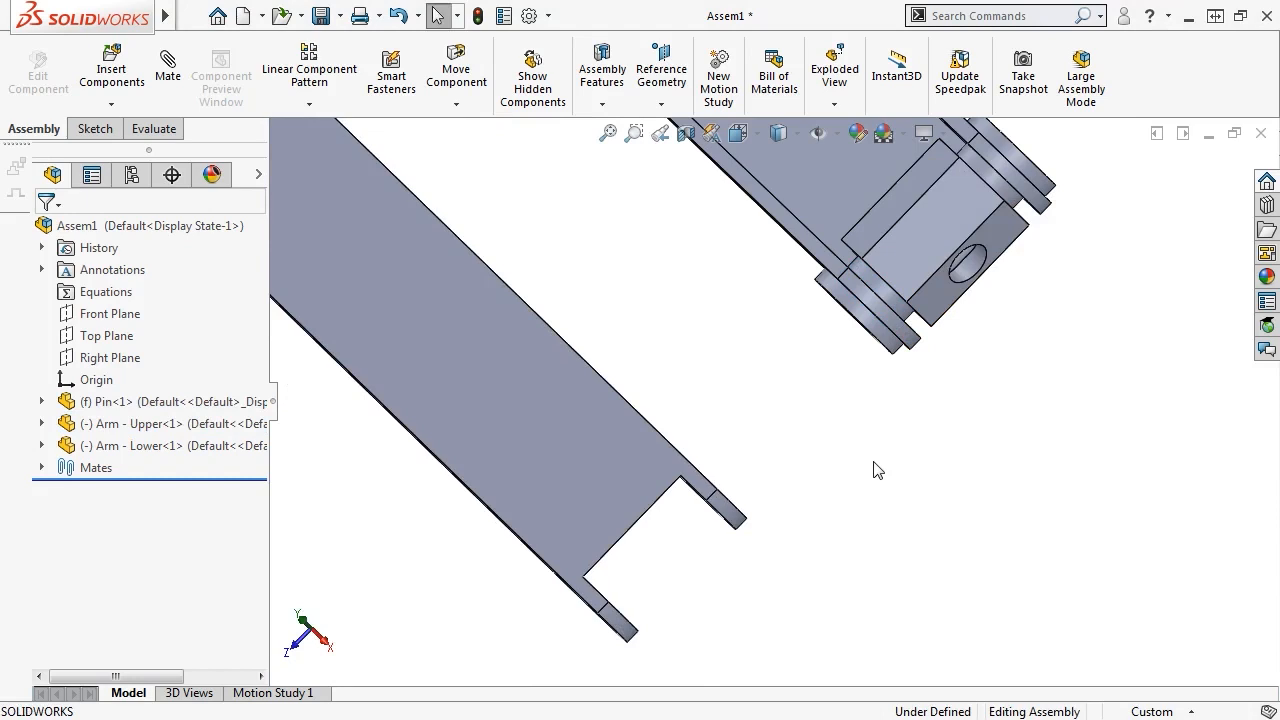
Make the upper and lower arms' faces flush with a Coincident mate
scroll(872, 468, up, 3)
middle_drag(871, 466, 891, 420)
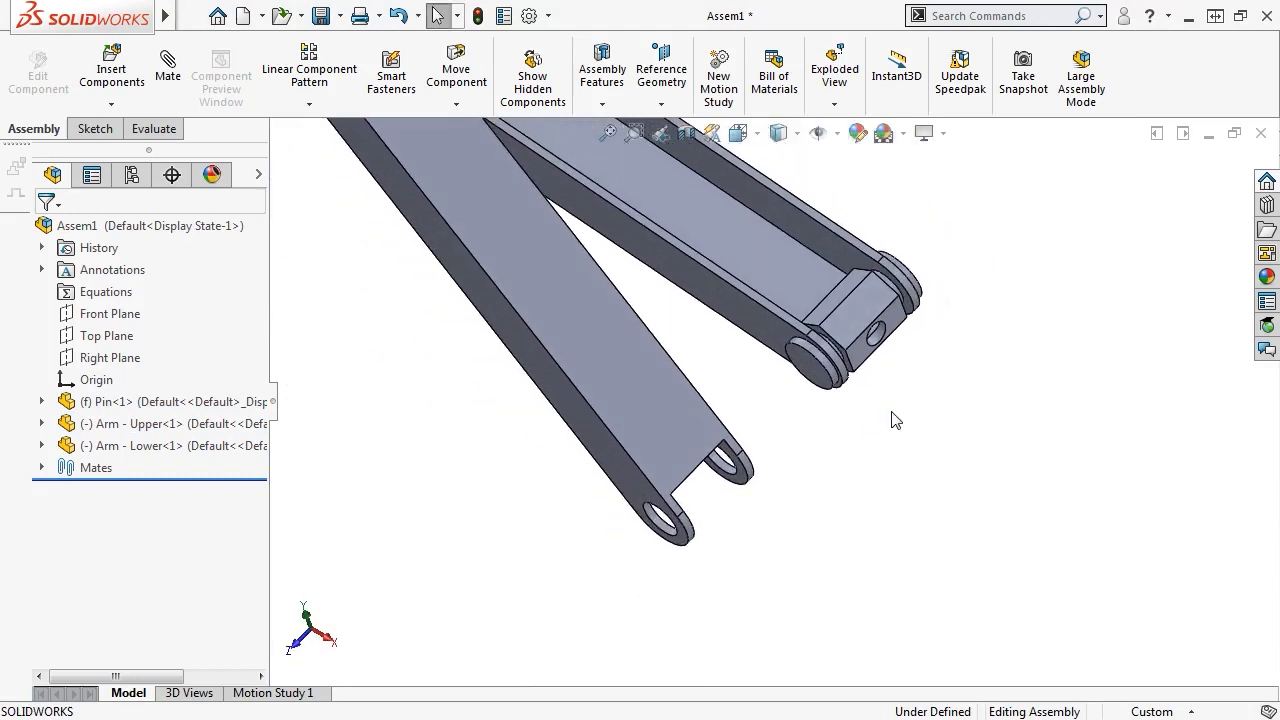
click(641, 497)
mouse_move(842, 494)
middle_down()
mouse_move(820, 451)
mouse_move(795, 526)
middle_up()
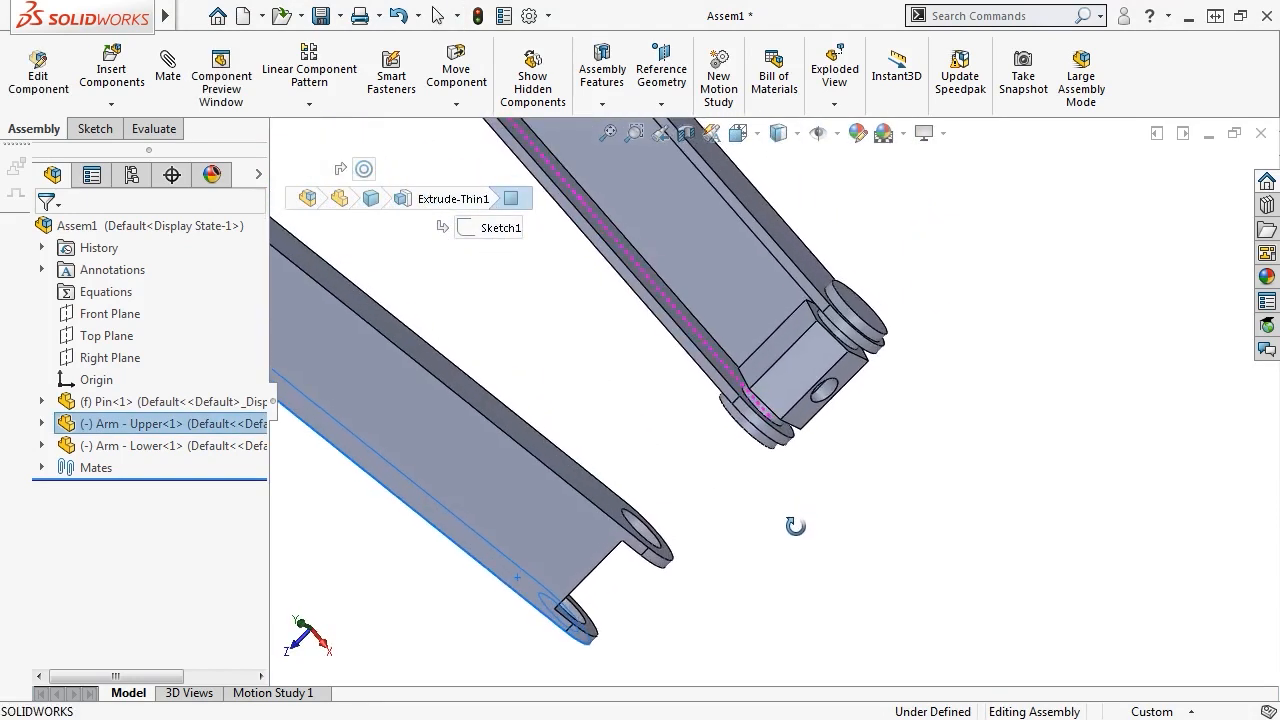
ctrl+click(693, 322)
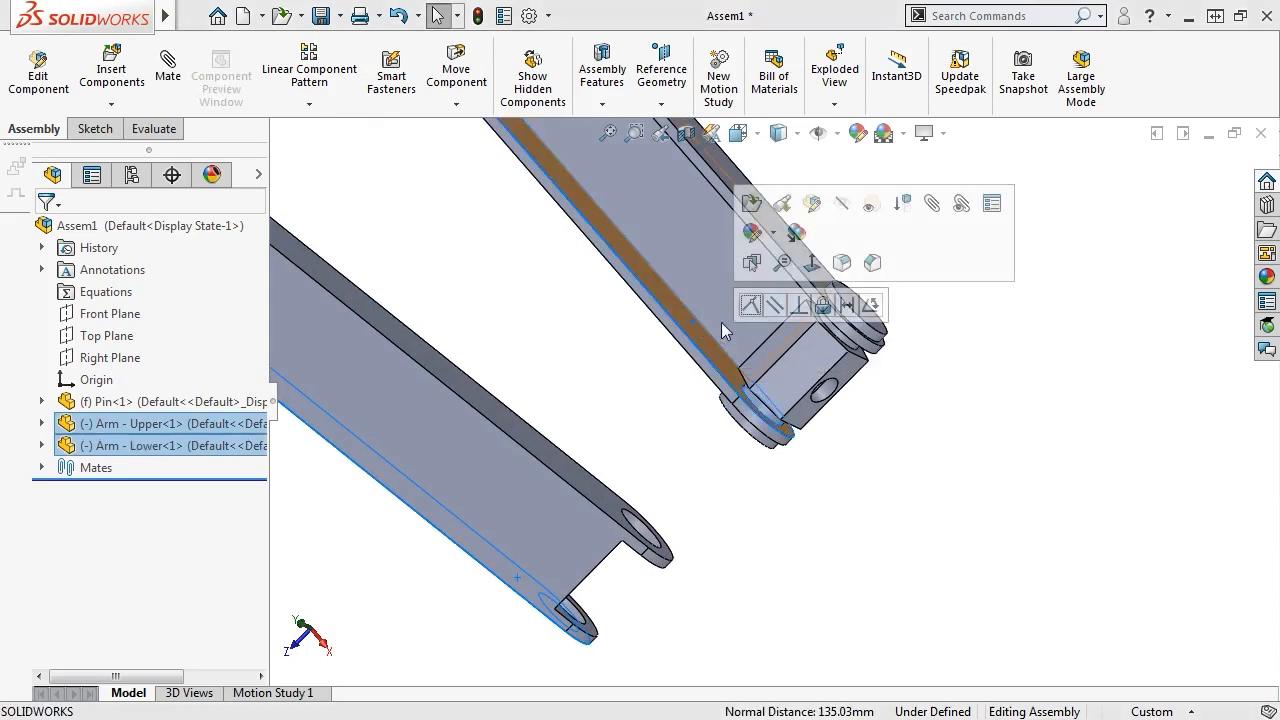
click(751, 305)
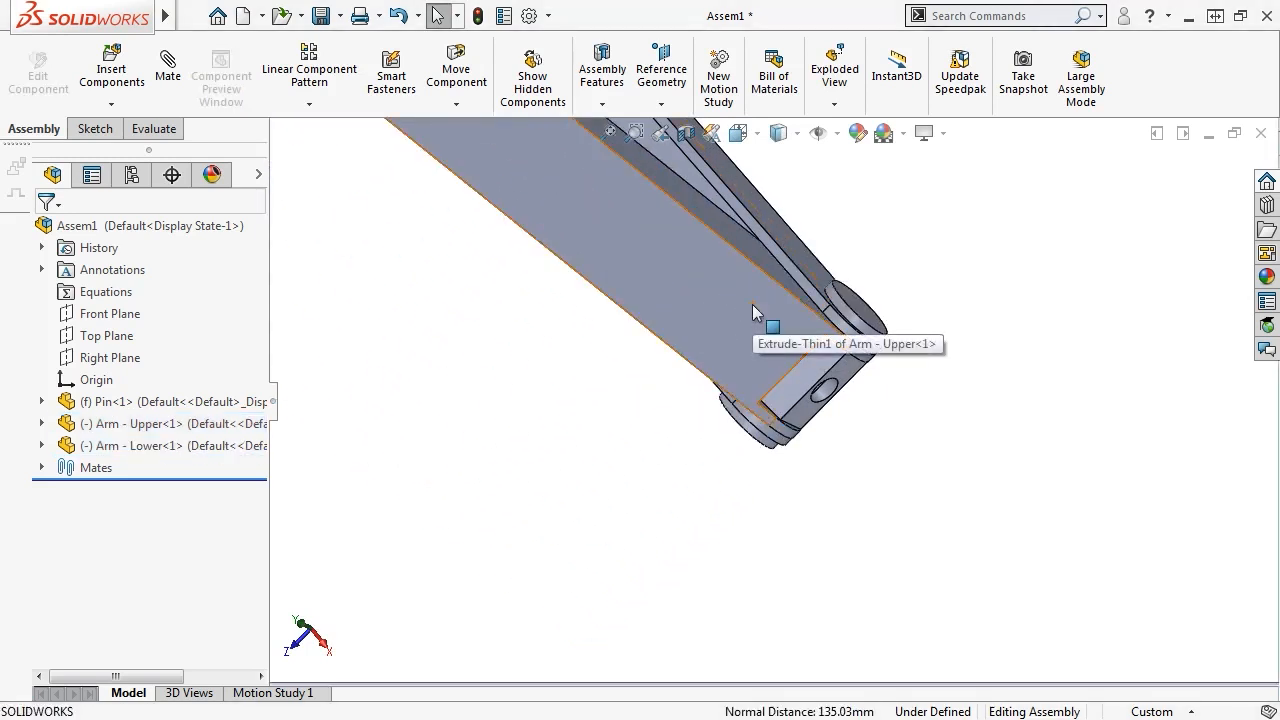
Swing the upper arm open into a V
scroll(752, 304, up, 3)
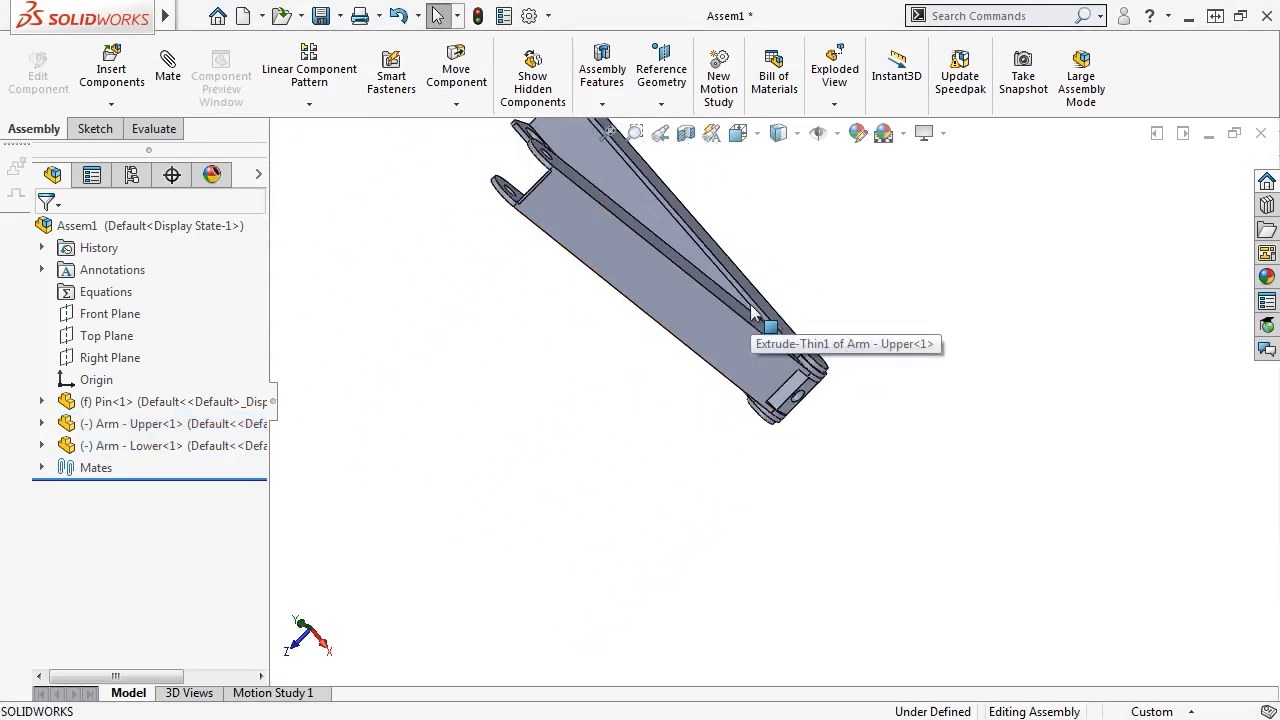
scroll(752, 312, up, 3)
drag(740, 330, 724, 370)
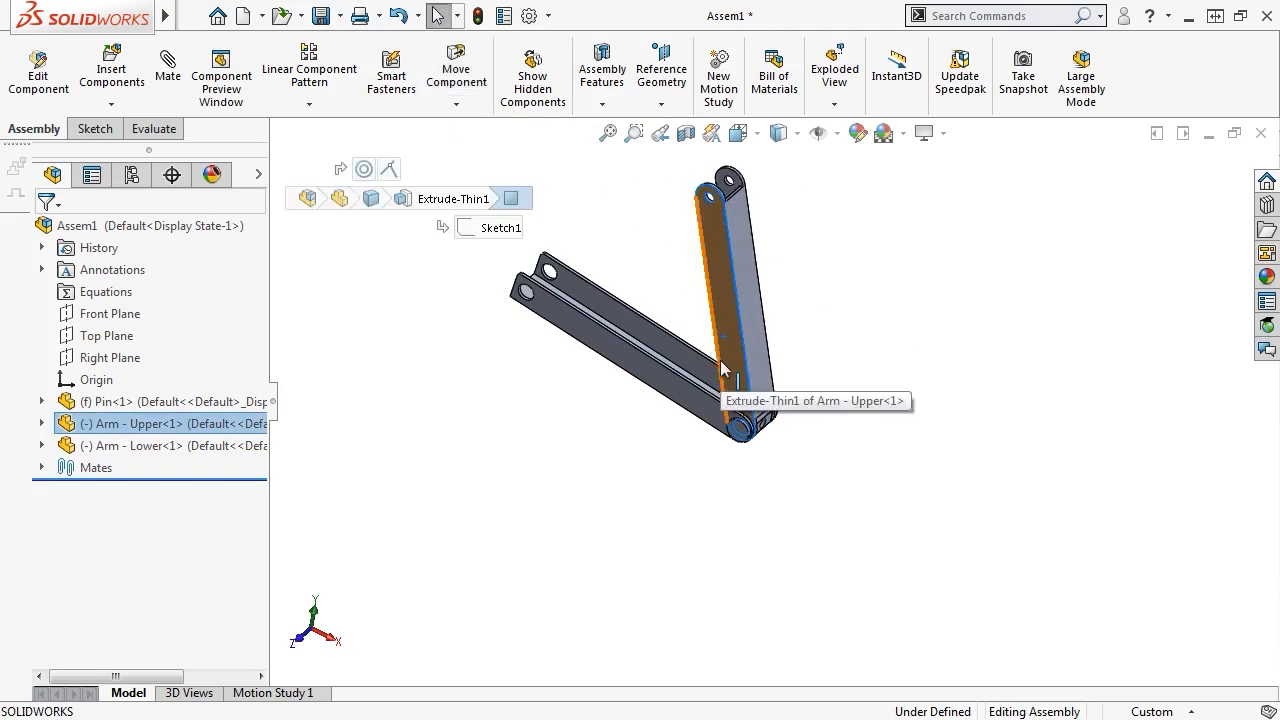
click(609, 448)
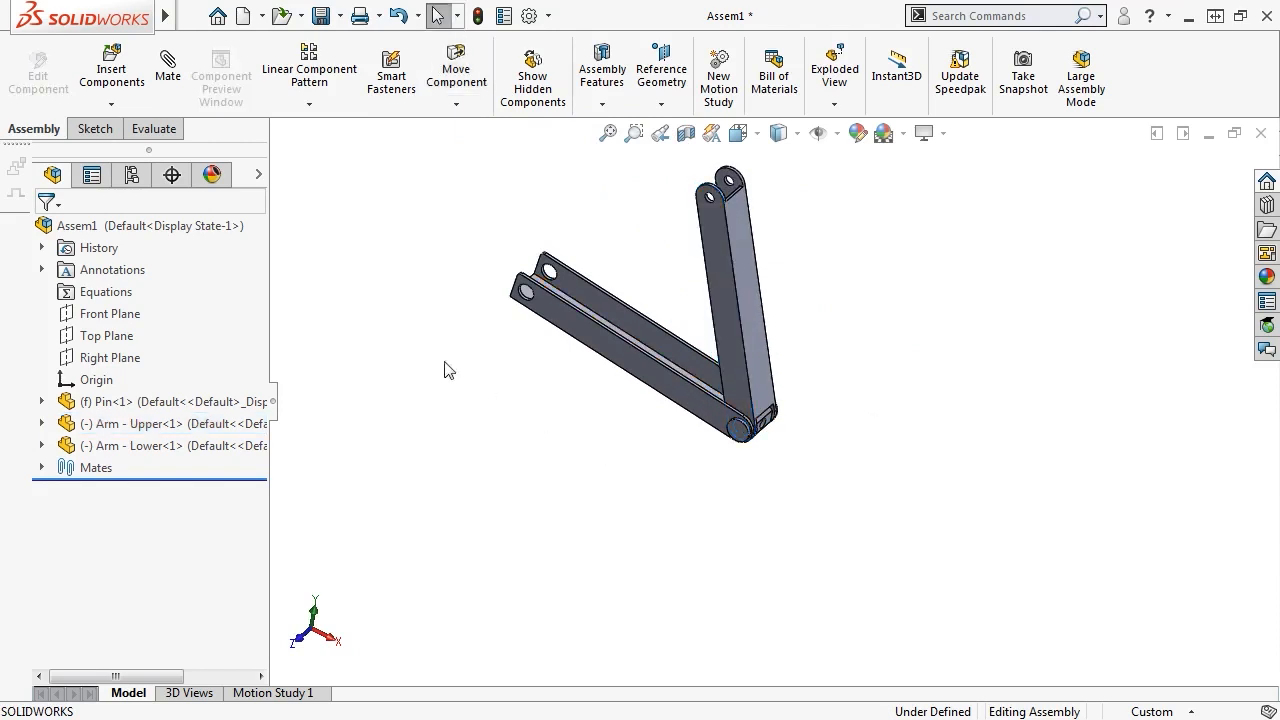
Rebuild and save the assembly as 'Arm- Link Sub-Assy' in ScissorJackAssy - Final
click(322, 16)
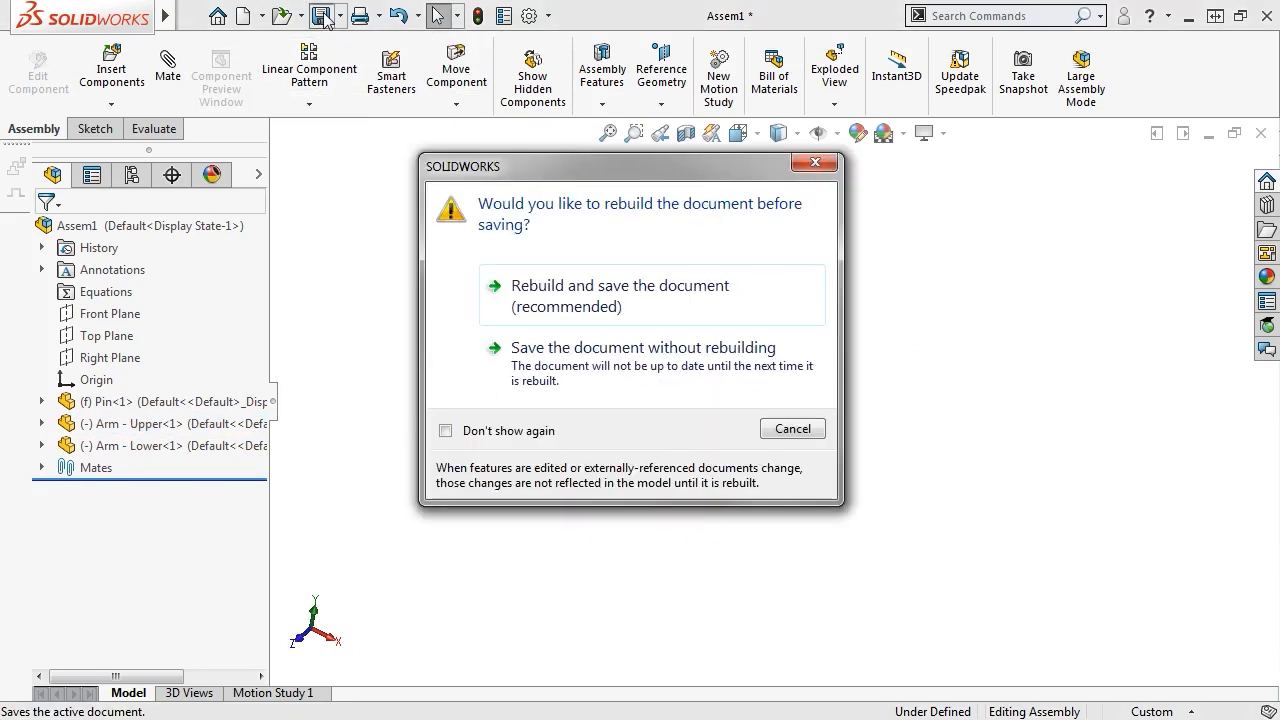
click(549, 292)
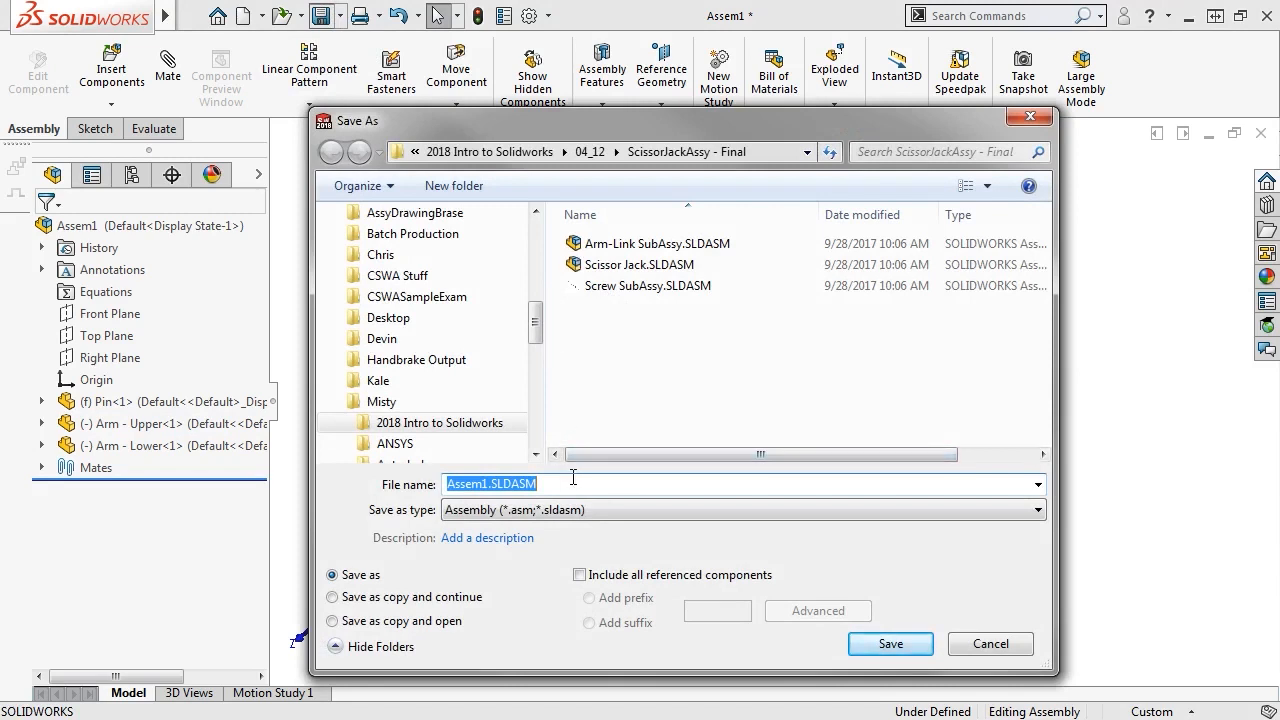
key(BackSpace)
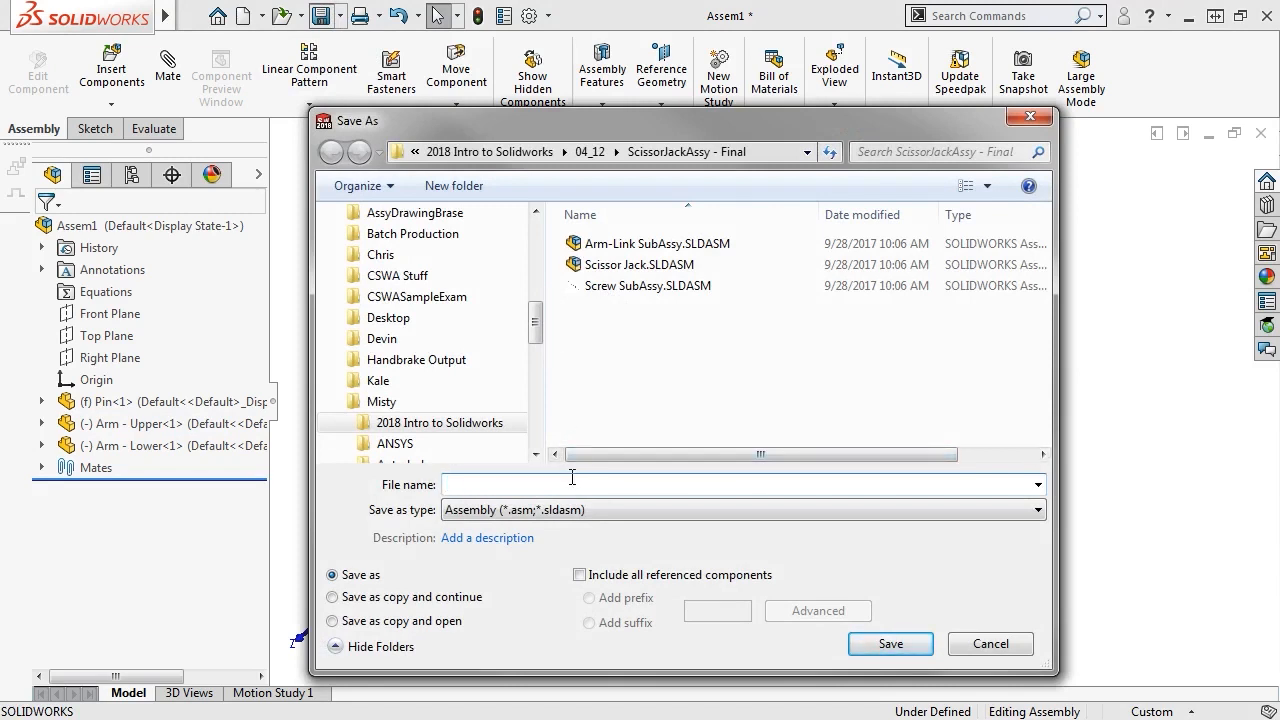
text(Arm- Link Sub-Assy)
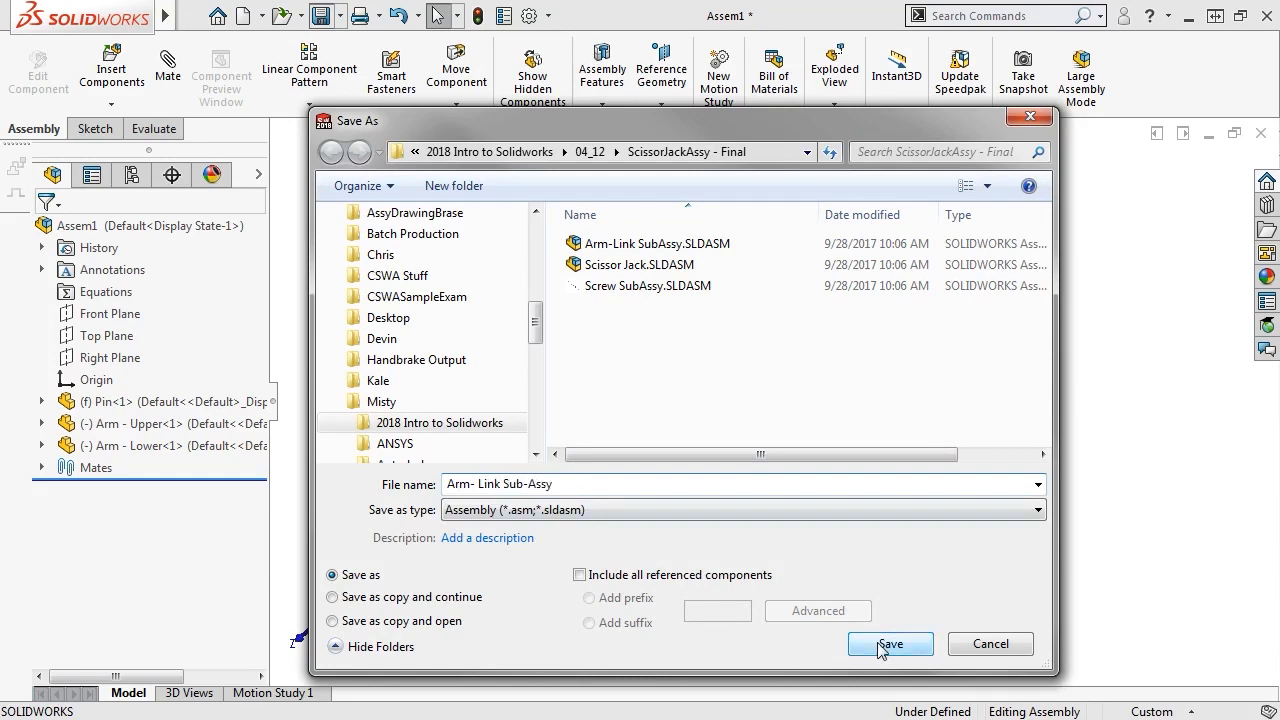
click(890, 644)
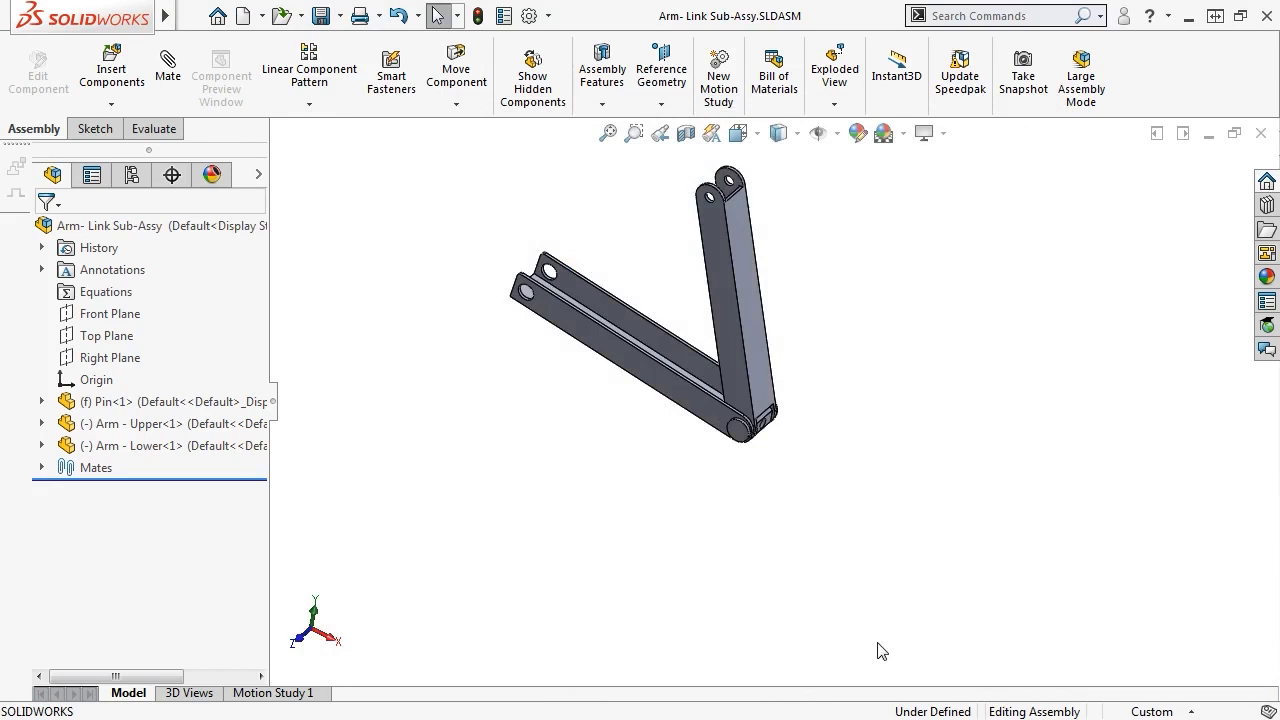
Create a new assembly and load Screw and Pin - Handle for insertion
click(243, 16)
click(696, 568)
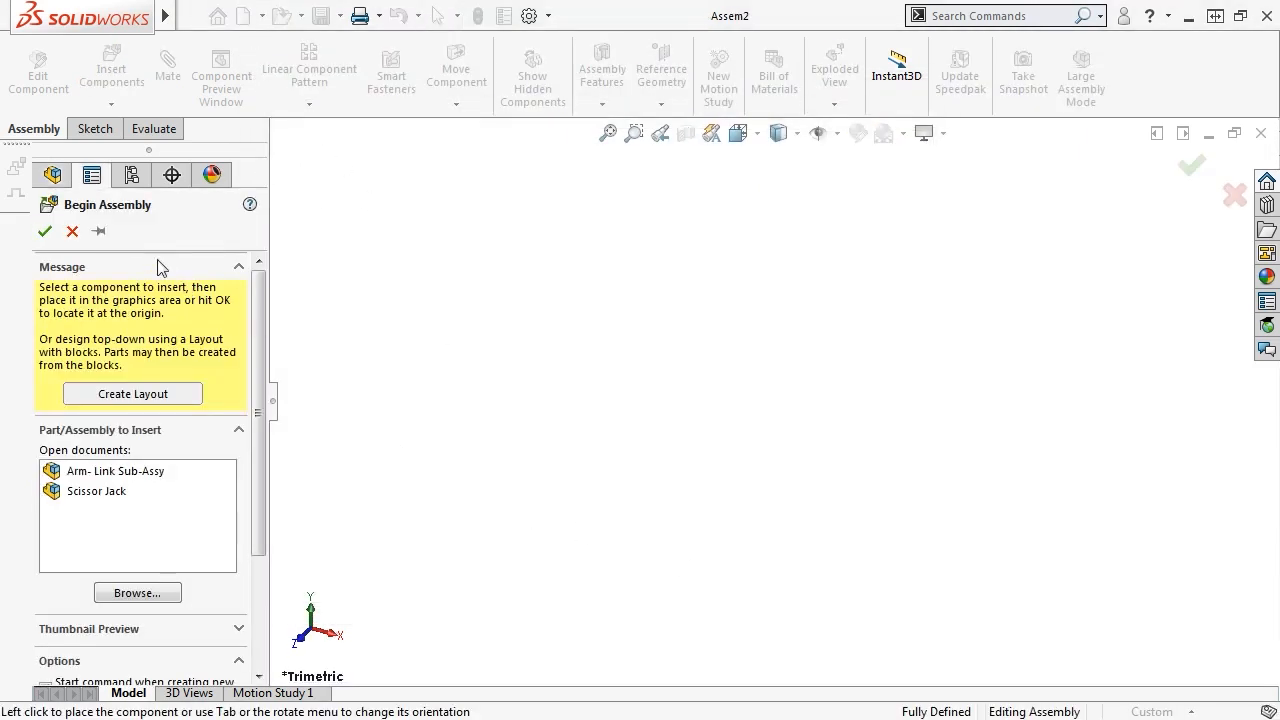
click(99, 232)
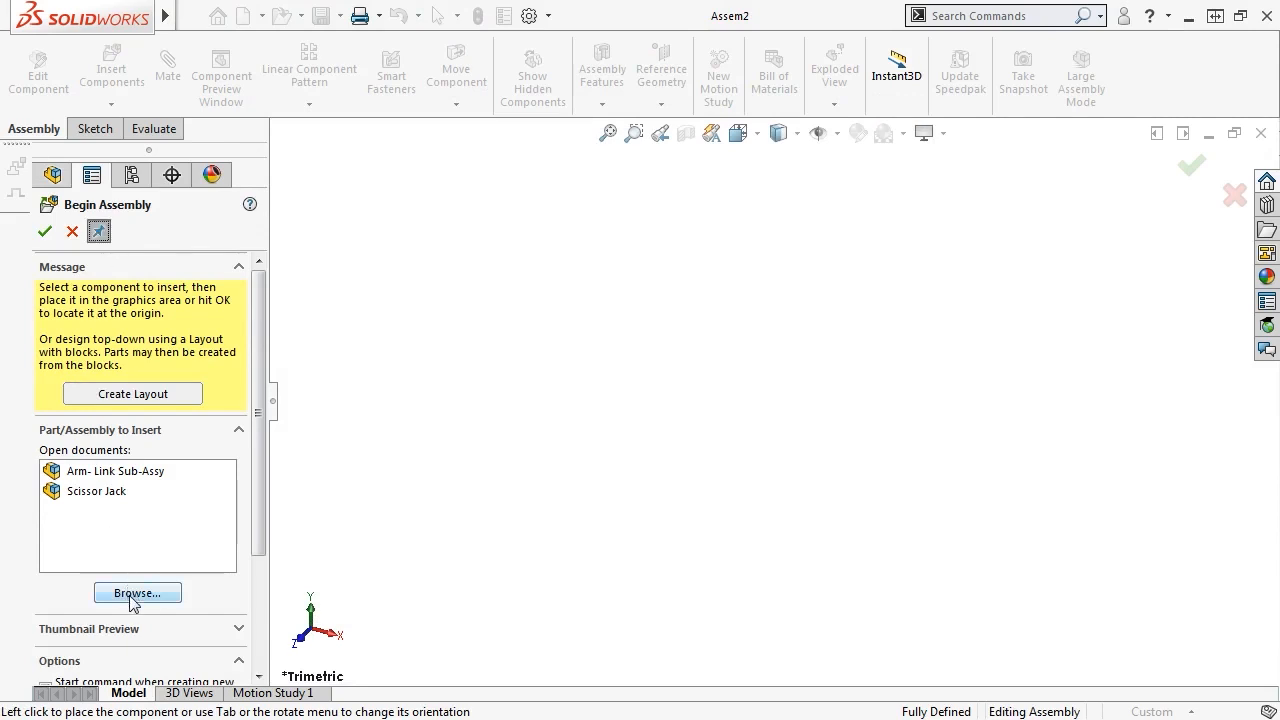
click(134, 594)
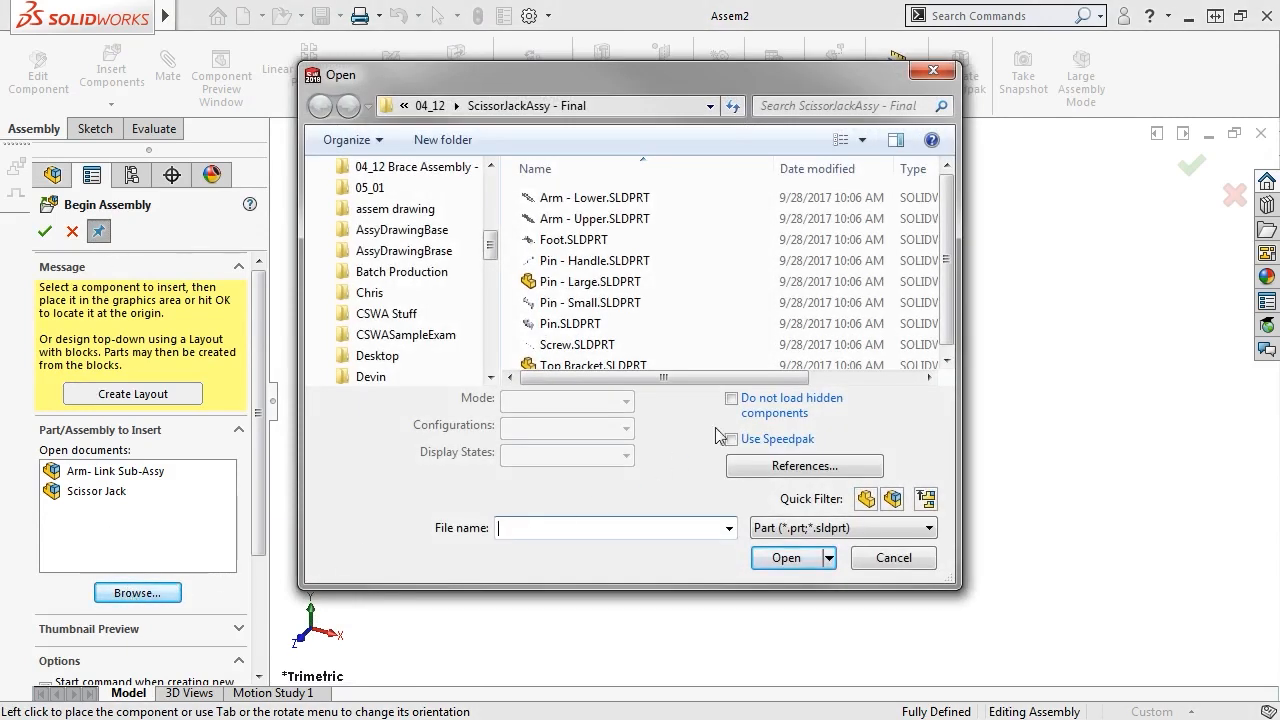
click(764, 346)
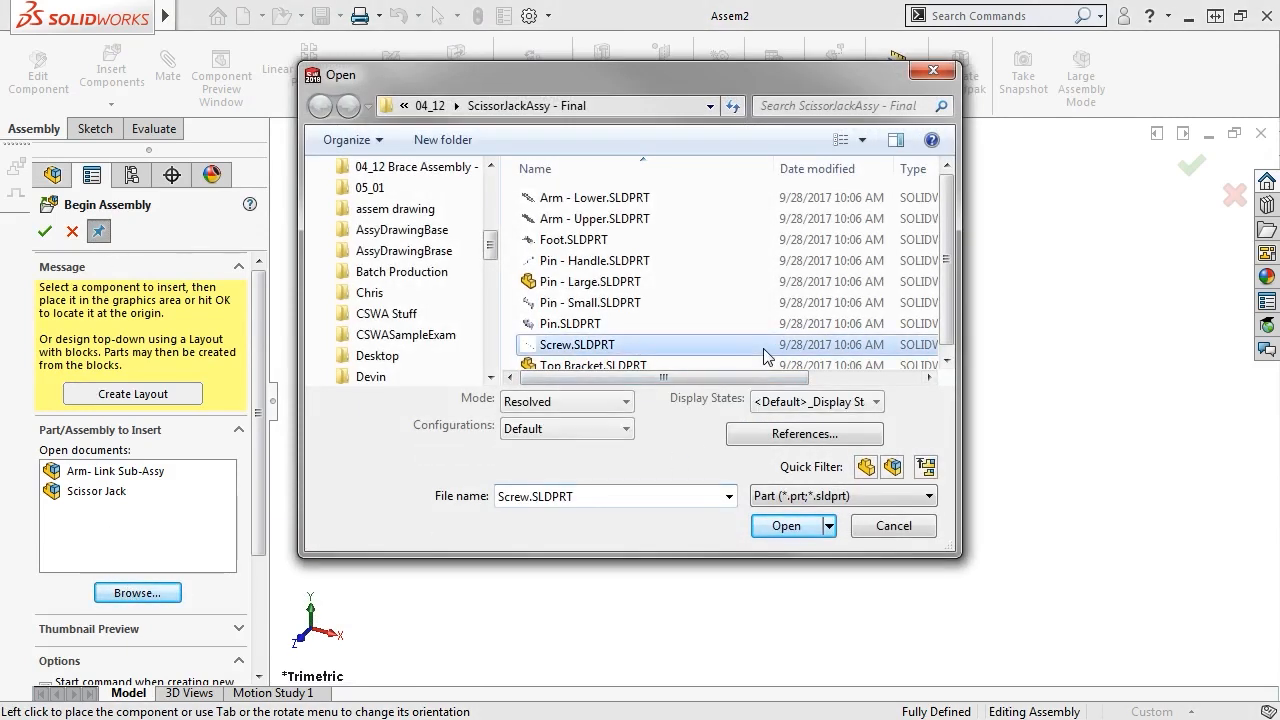
ctrl+click(632, 262)
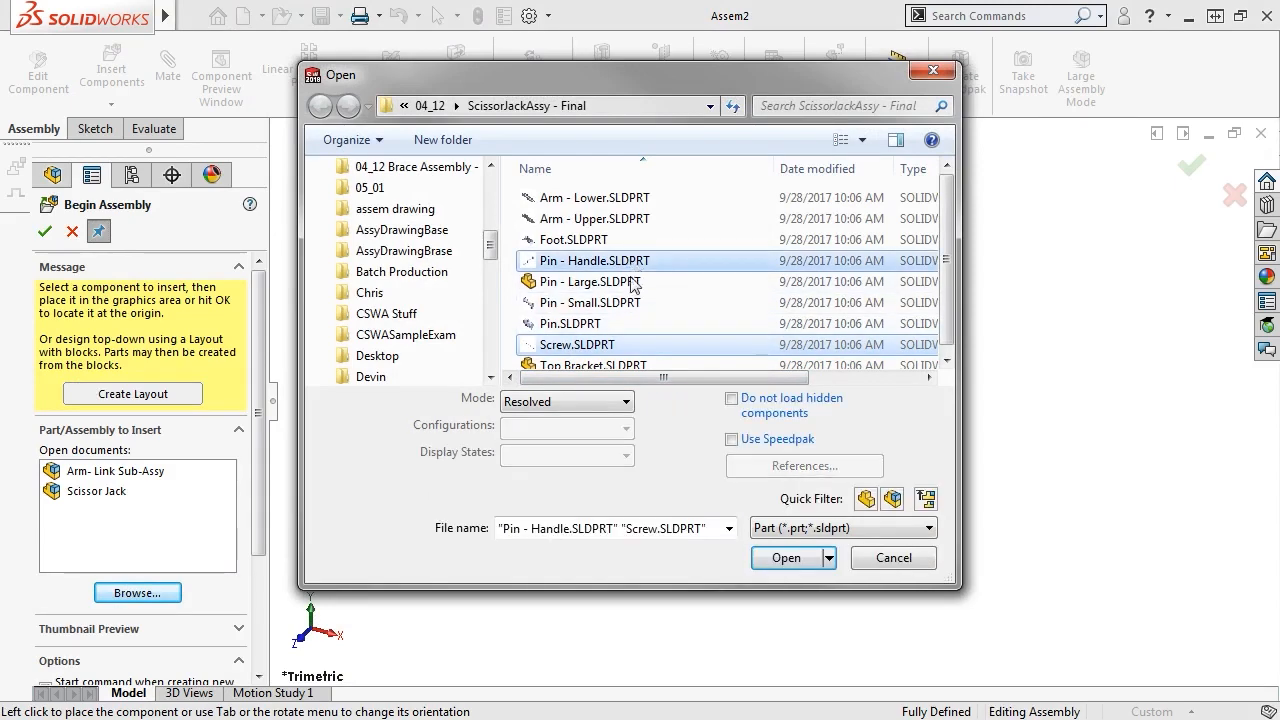
click(779, 558)
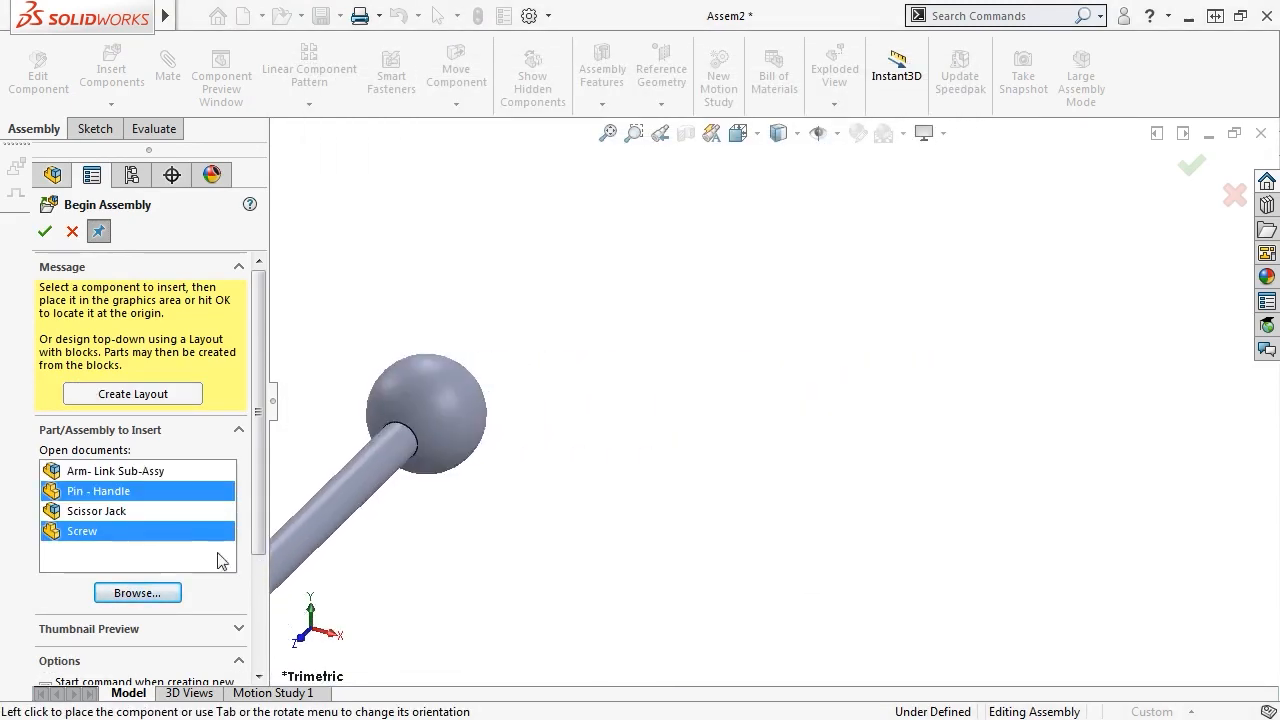
Place the Screw, then Pin - Handle below the screw's end
click(147, 531)
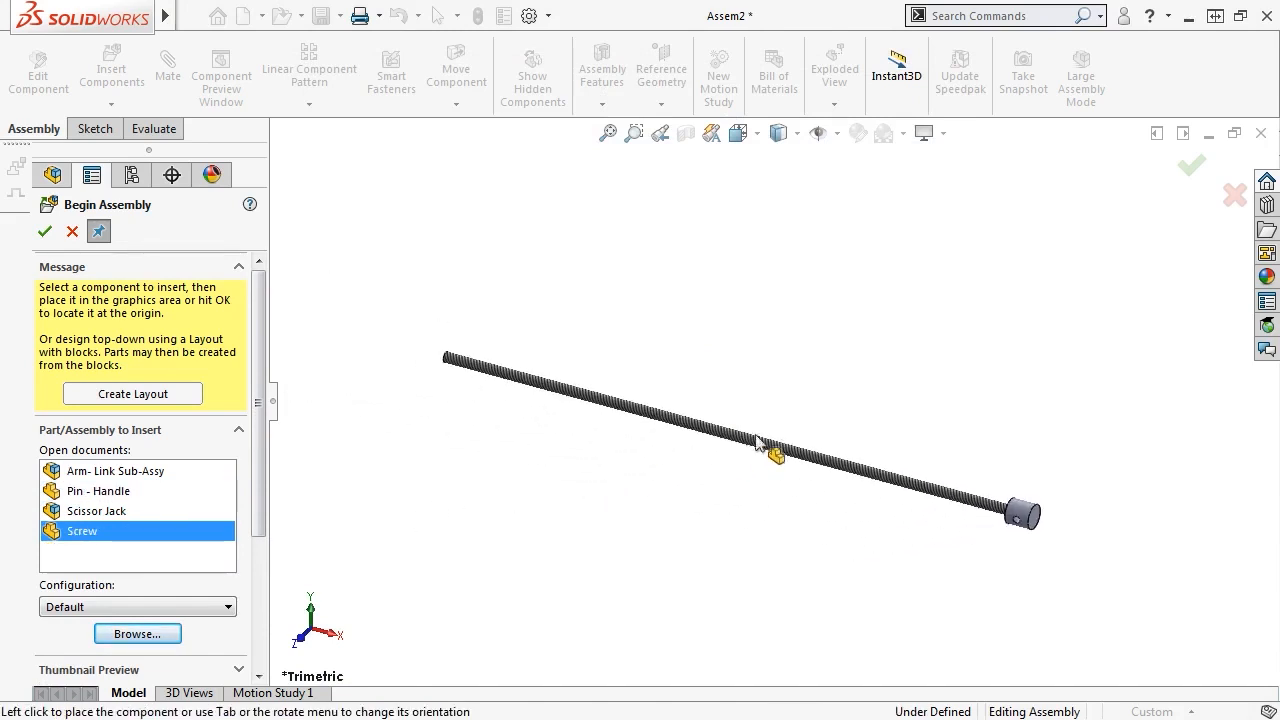
click(1190, 168)
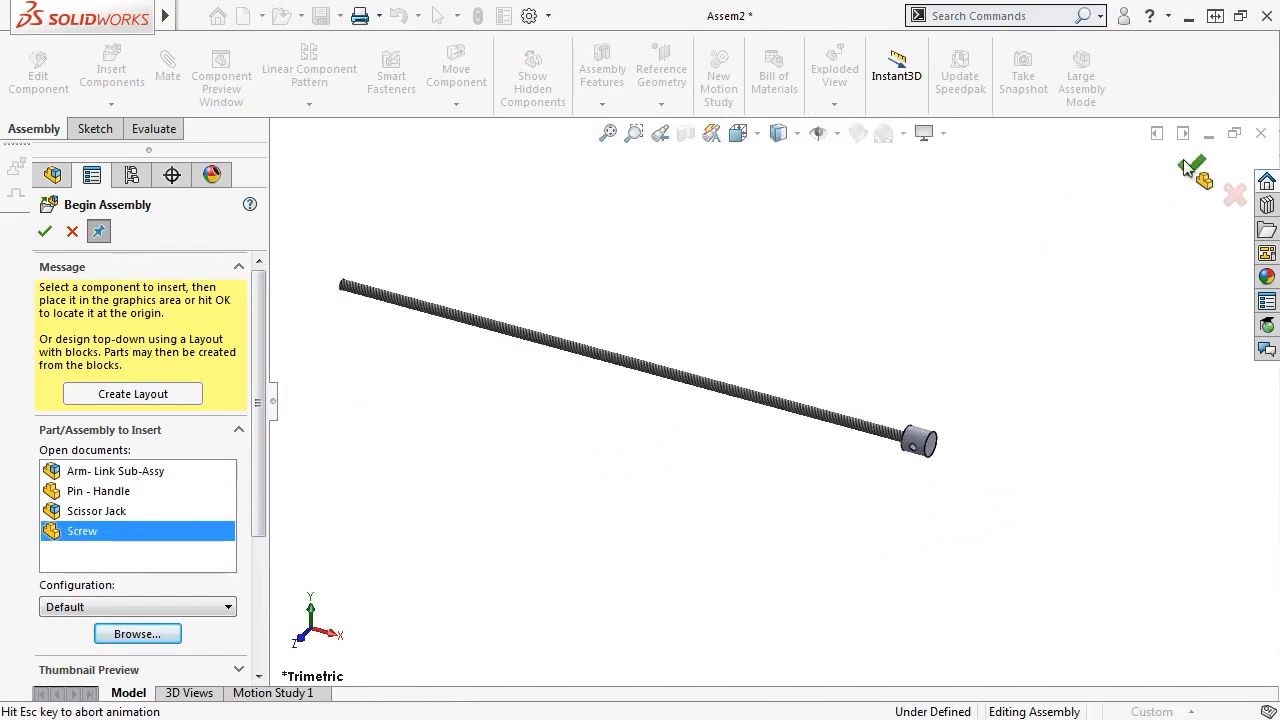
click(87, 494)
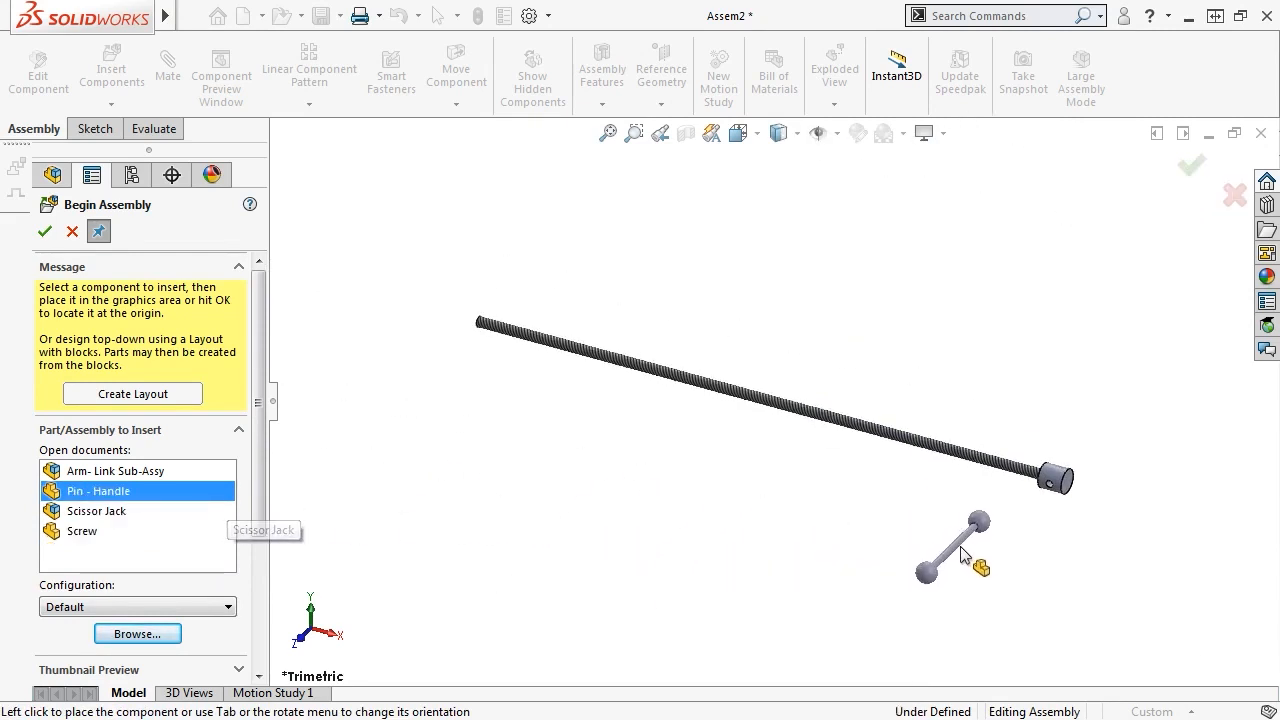
click(1016, 558)
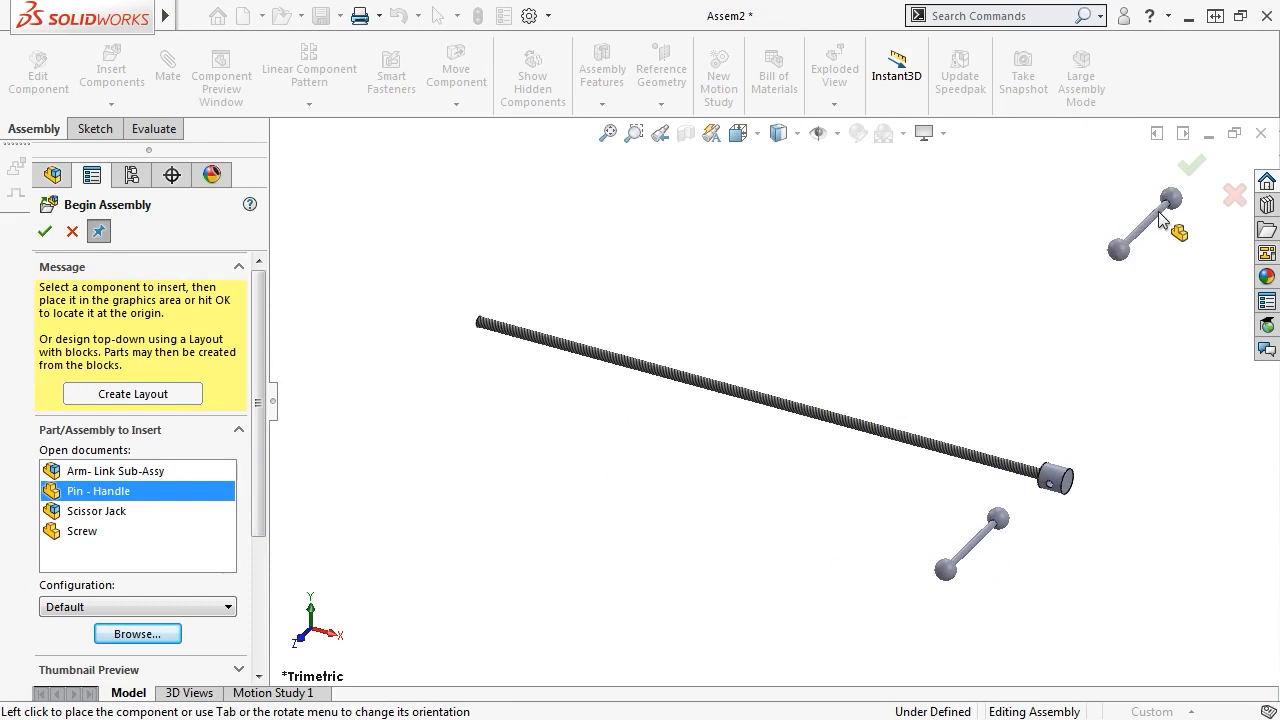
click(1188, 166)
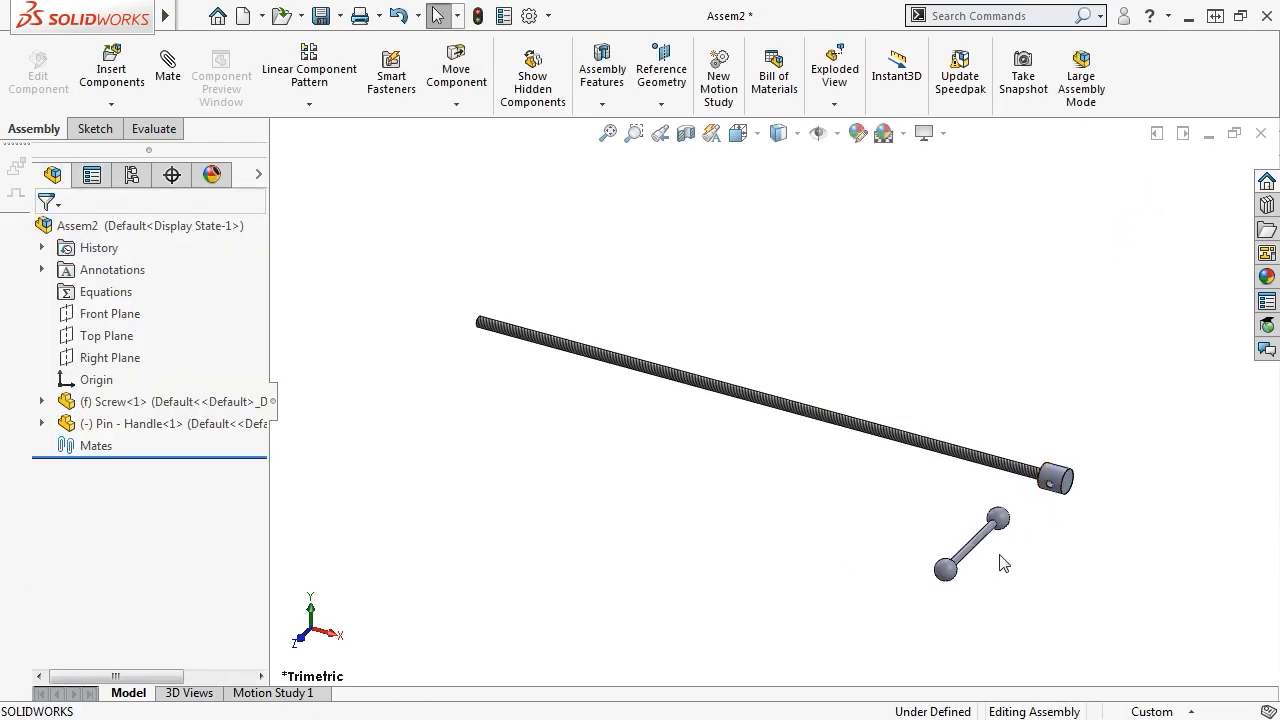
Mate the pin handle's shaft concentric with the hole in the screw's end
scroll(1000, 563, down, 5)
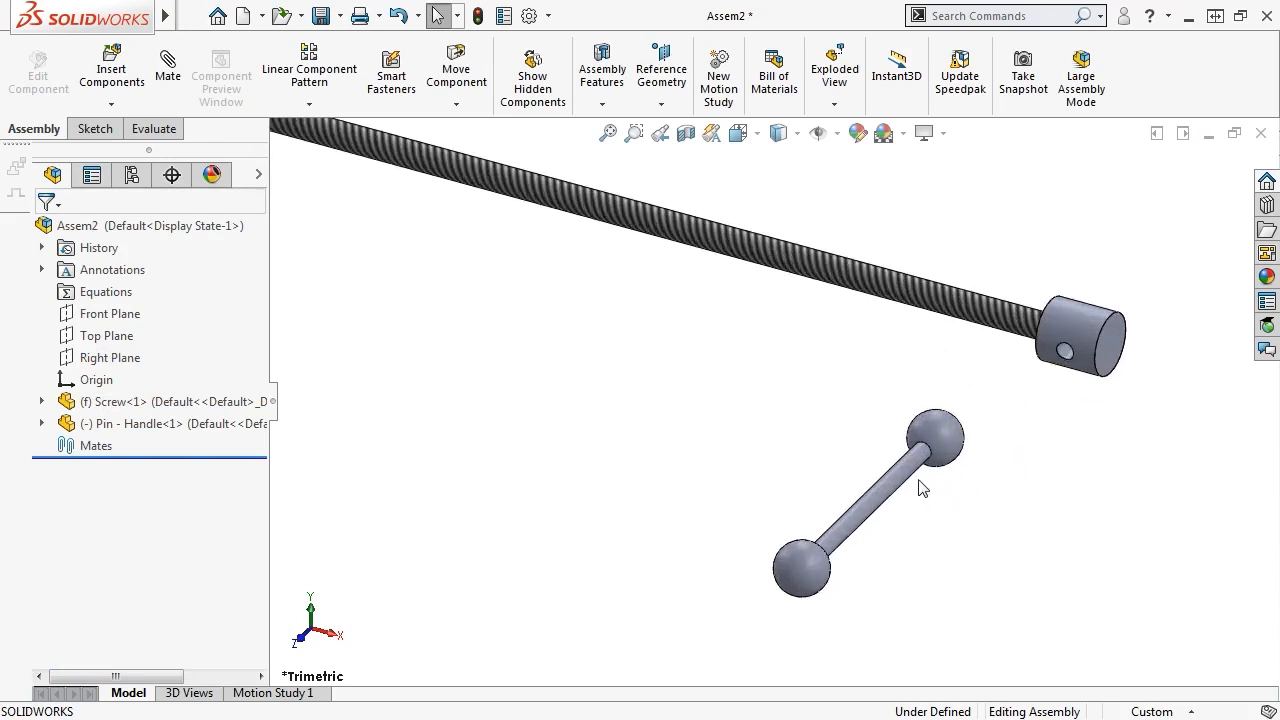
click(895, 490)
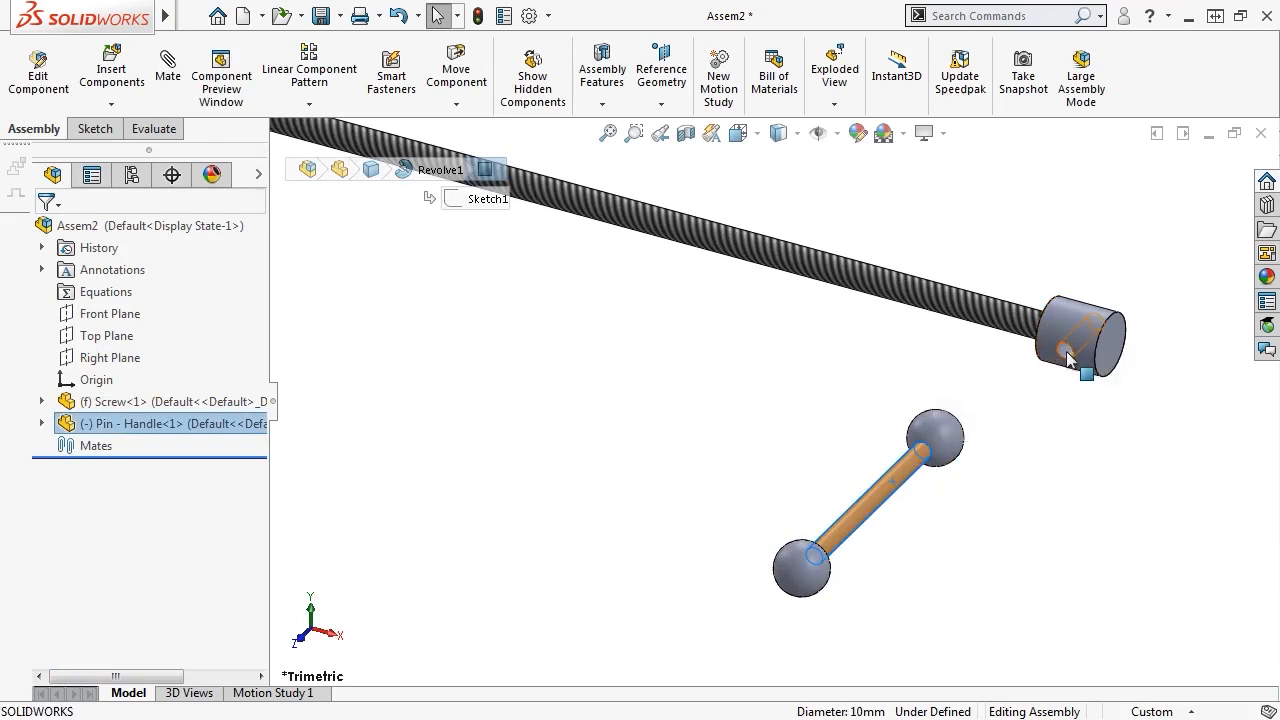
ctrl+click(1065, 353)
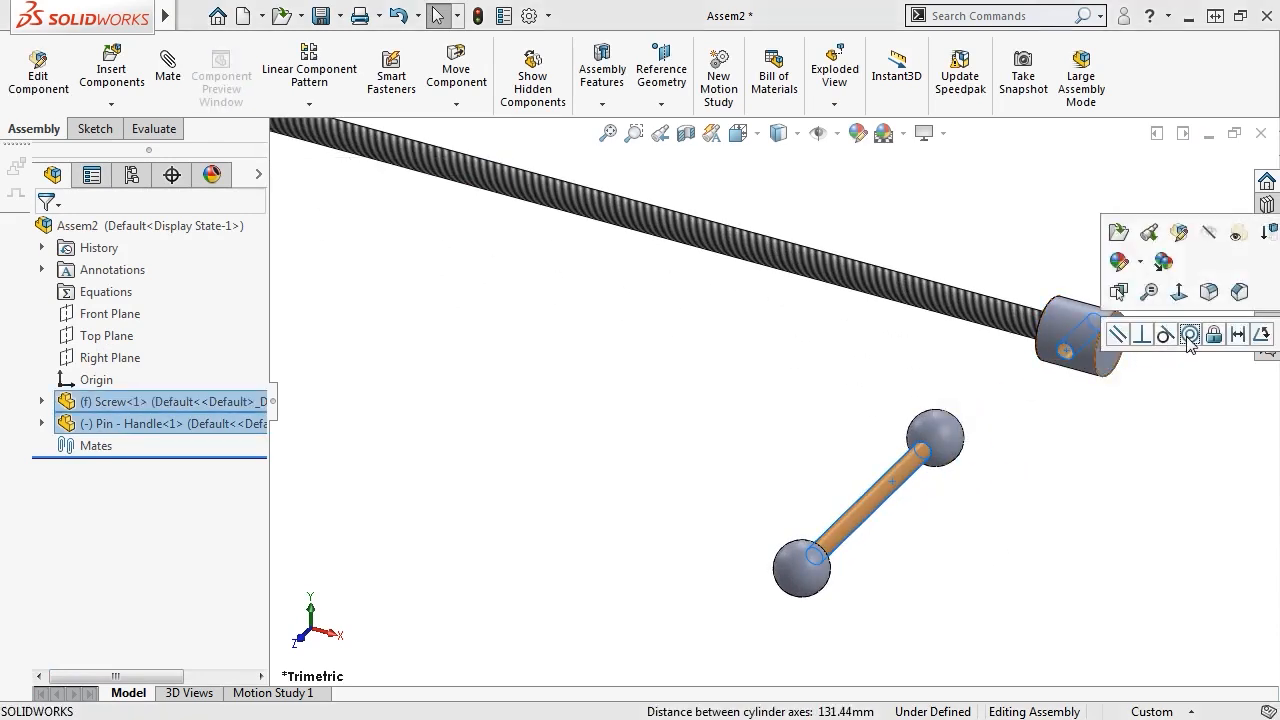
click(1189, 335)
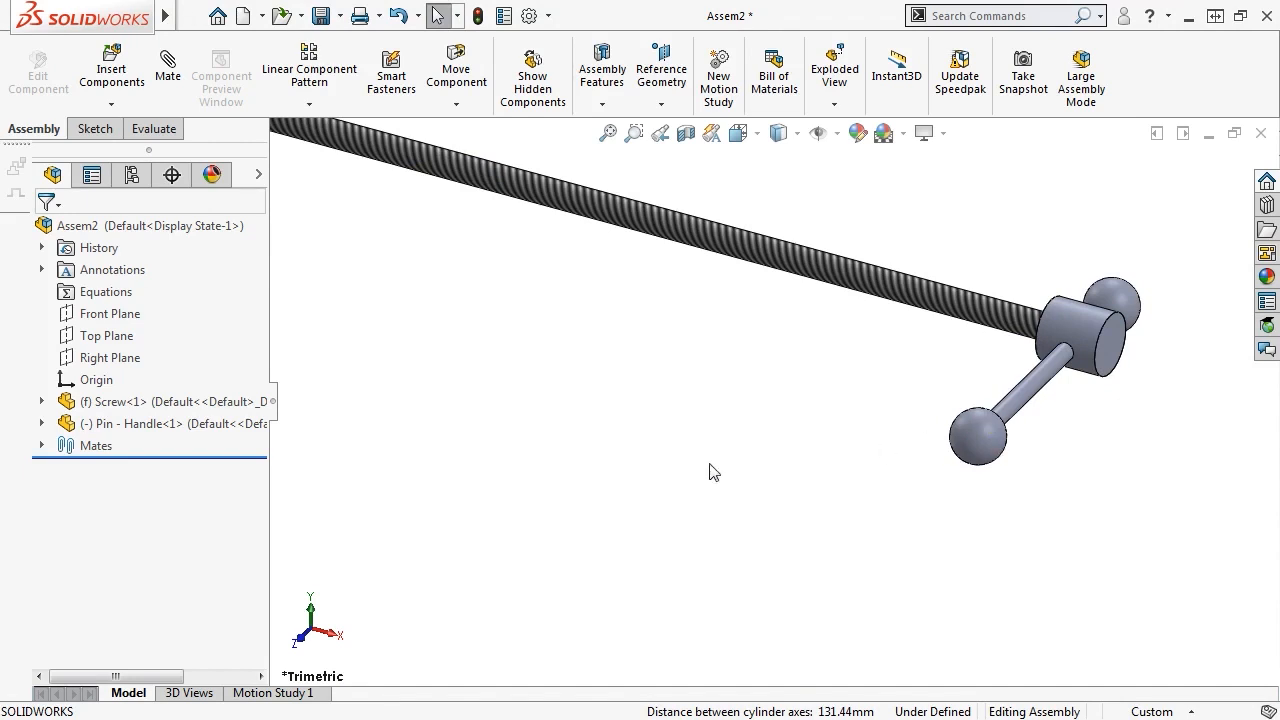
Make the Screw's and Pin - Handle's Front Planes coincident
click(44, 424)
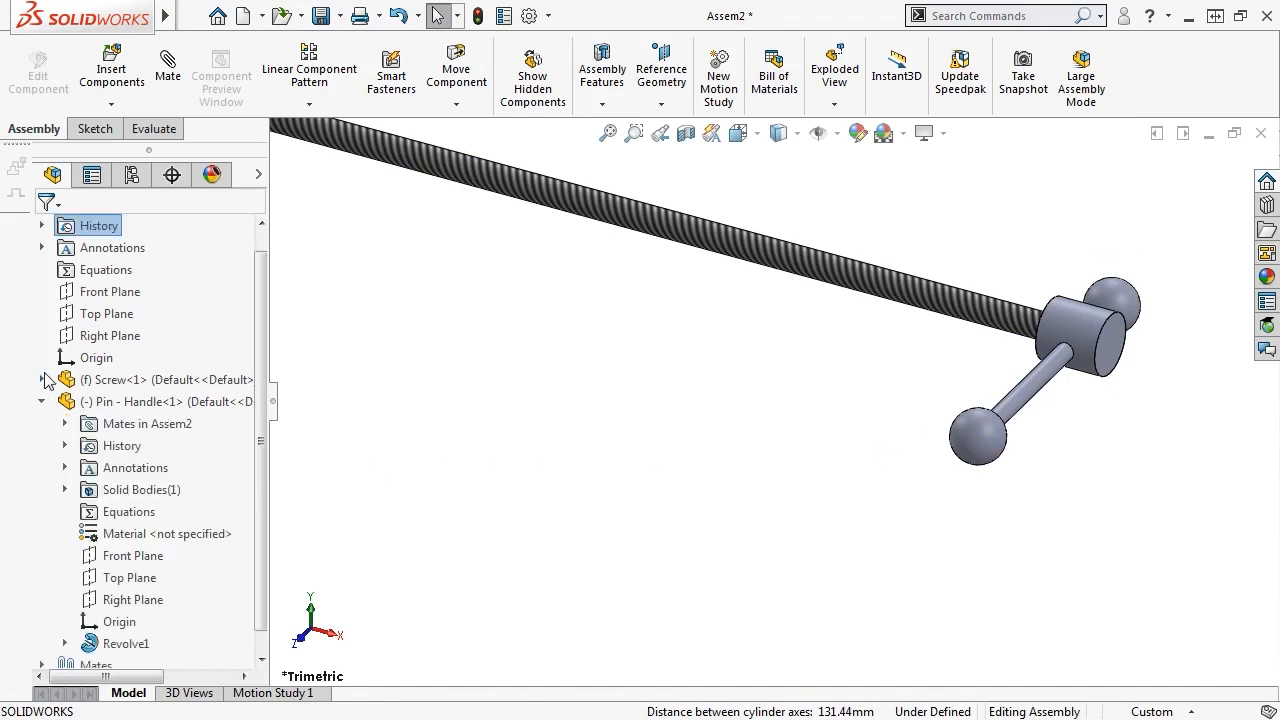
click(42, 380)
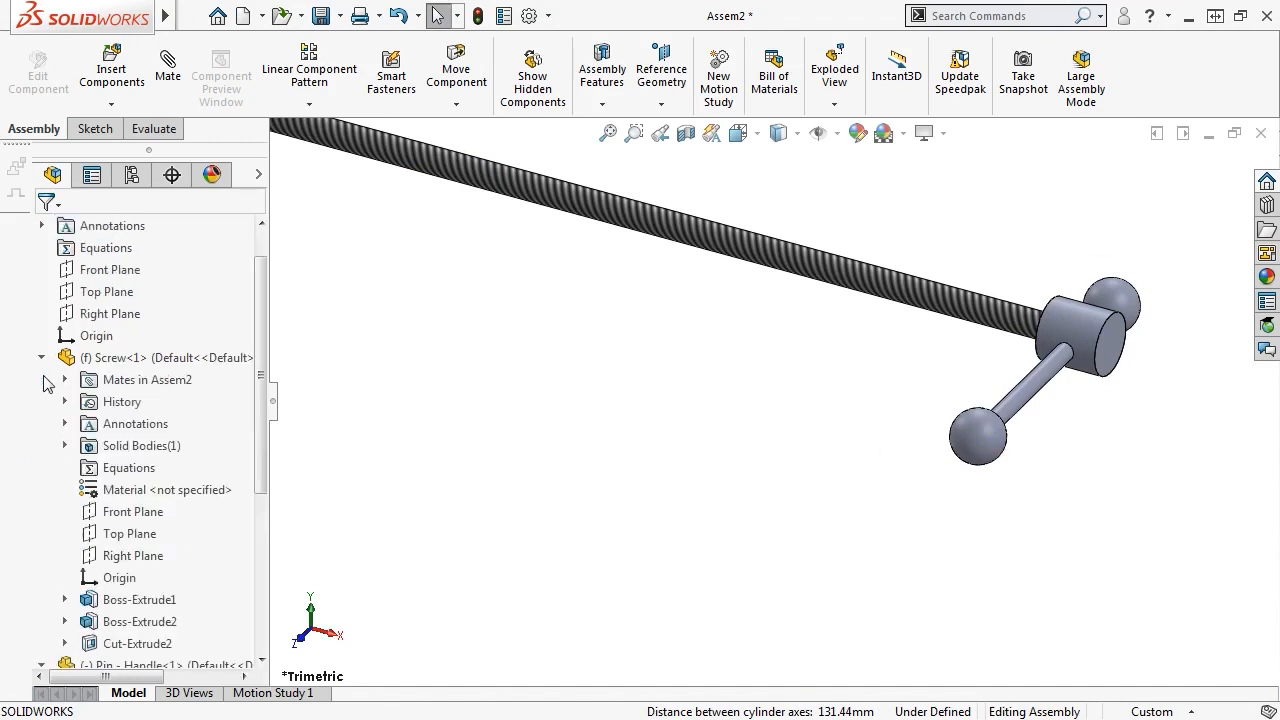
click(133, 511)
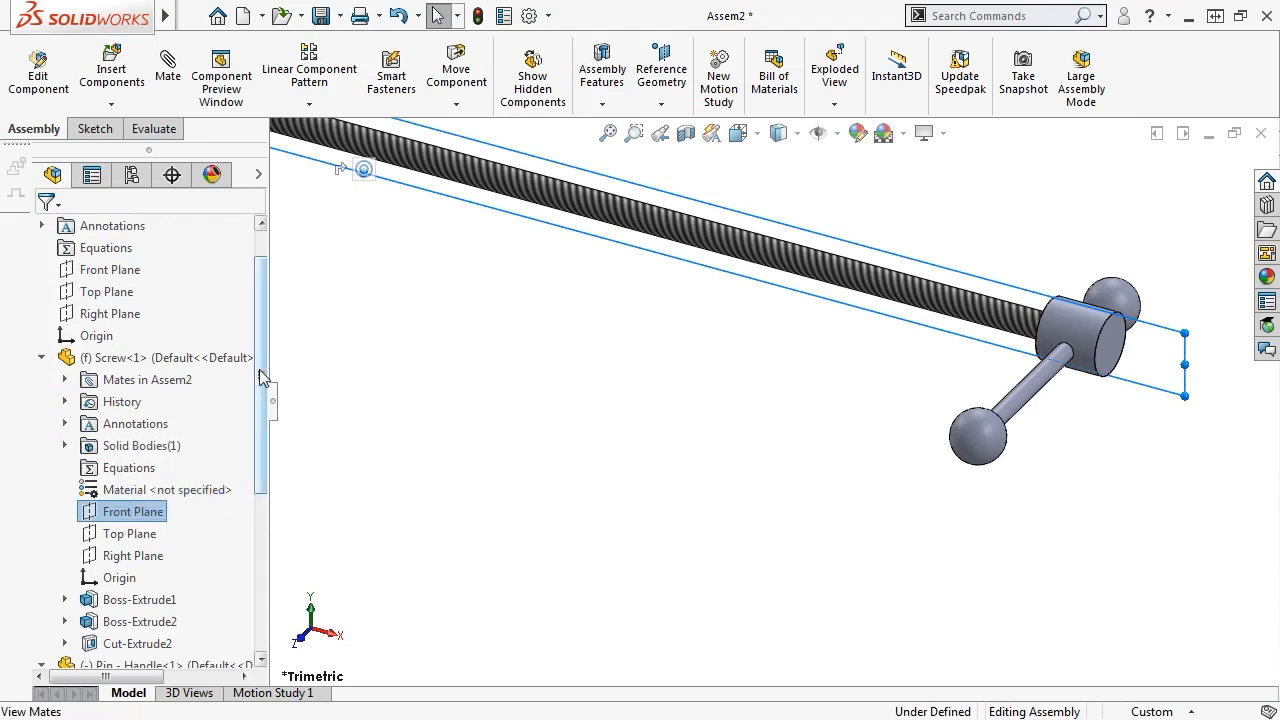
drag(262, 377, 250, 486)
click(140, 621)
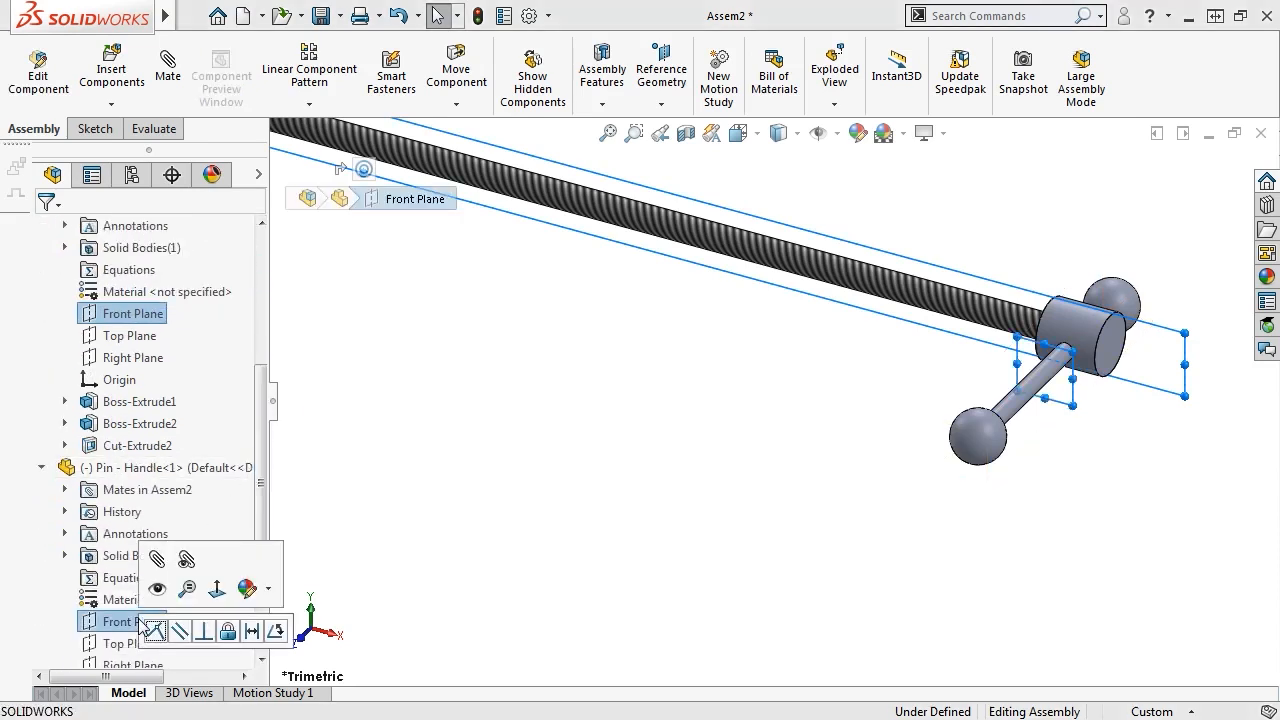
click(155, 632)
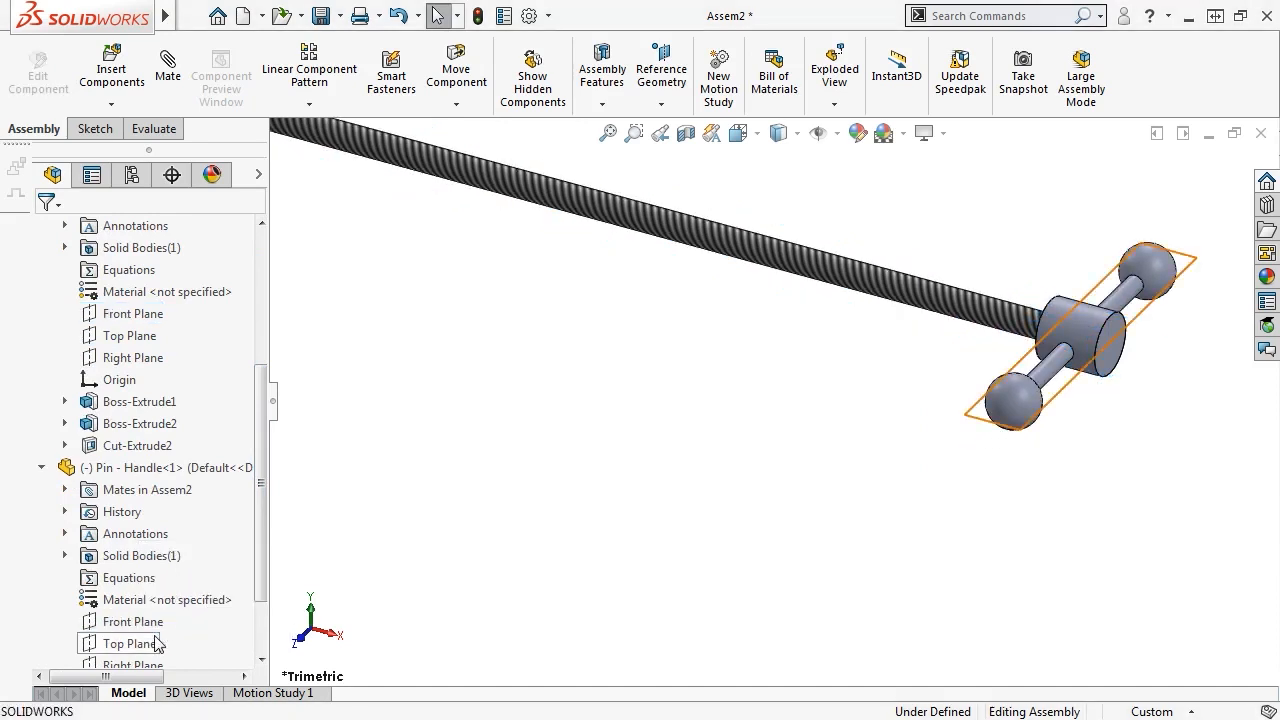
Save the assembly under the file name 'Screw SubAssy'
click(321, 15)
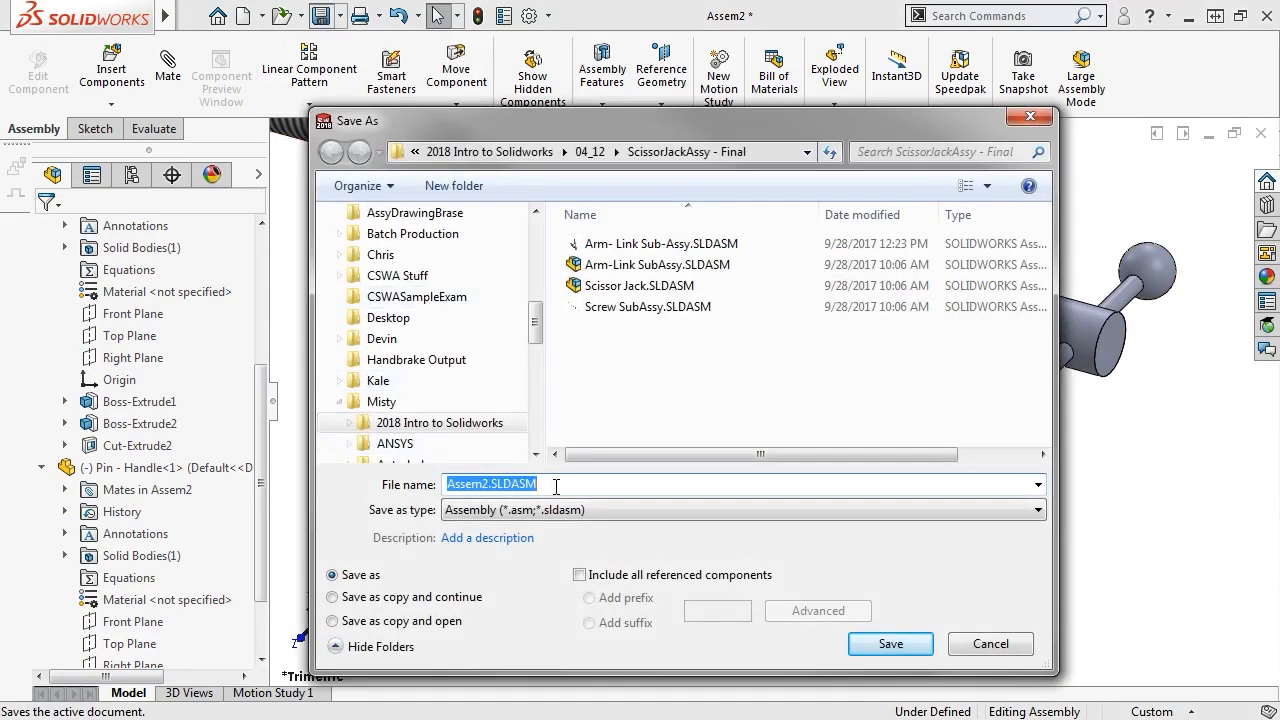
key(BackSpace)
text(Screw Subassy)
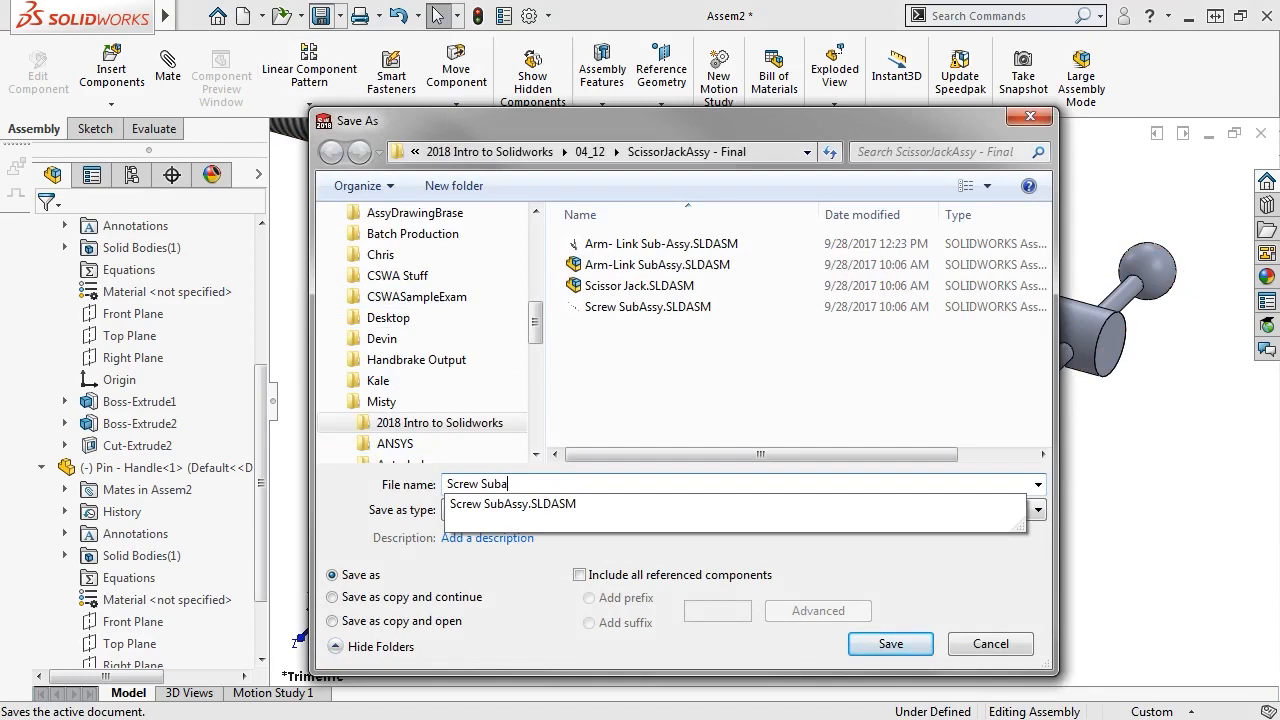
click(888, 645)
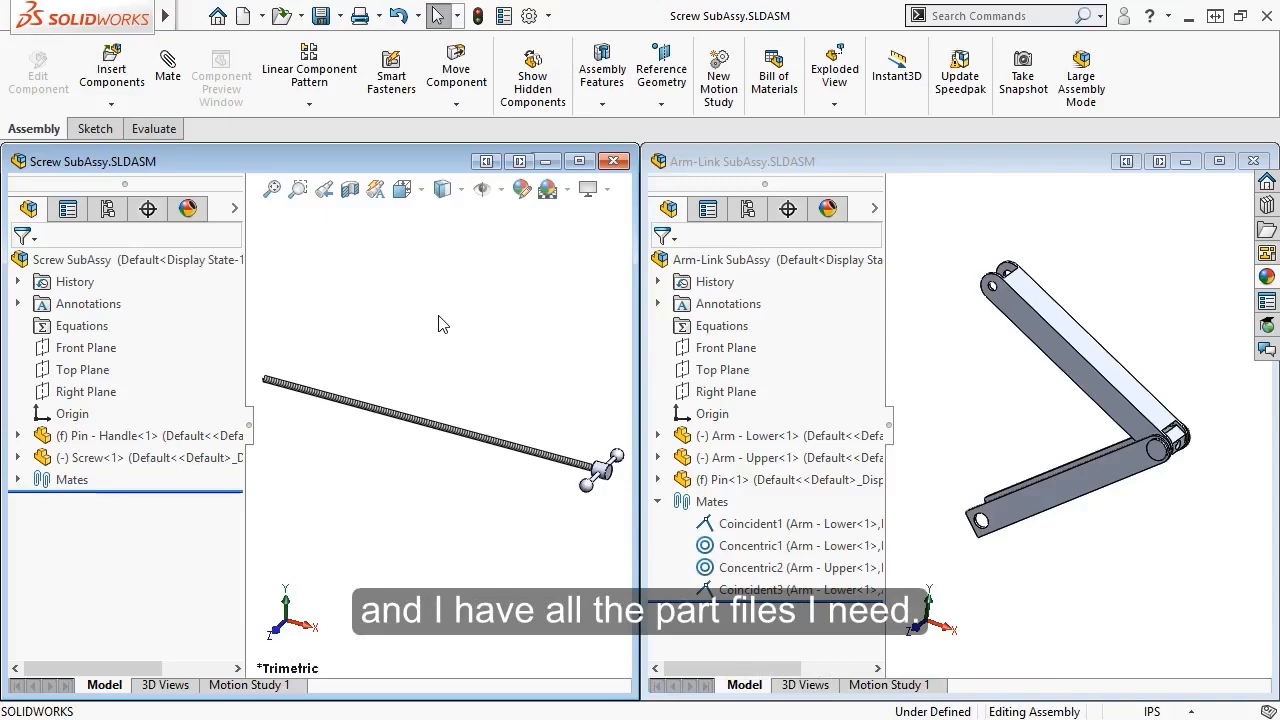
Create new assembly Assem6 and maximize its window
click(243, 15)
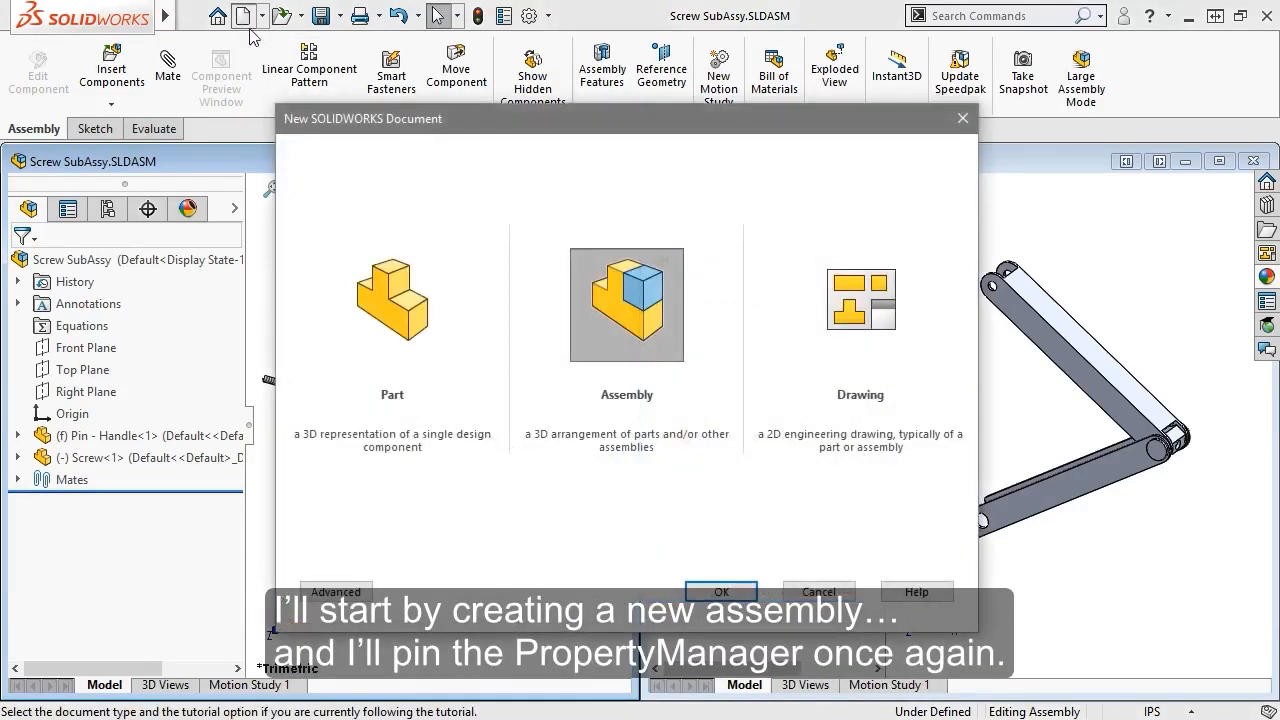
click(701, 594)
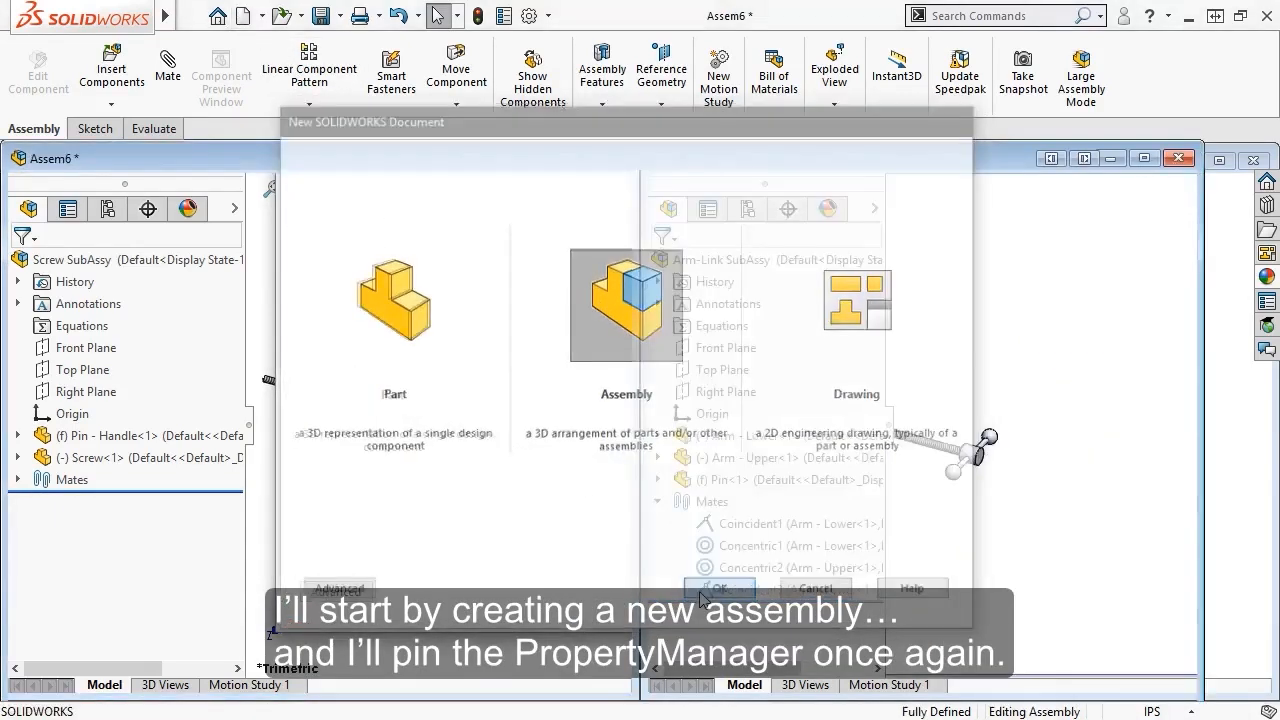
click(1146, 159)
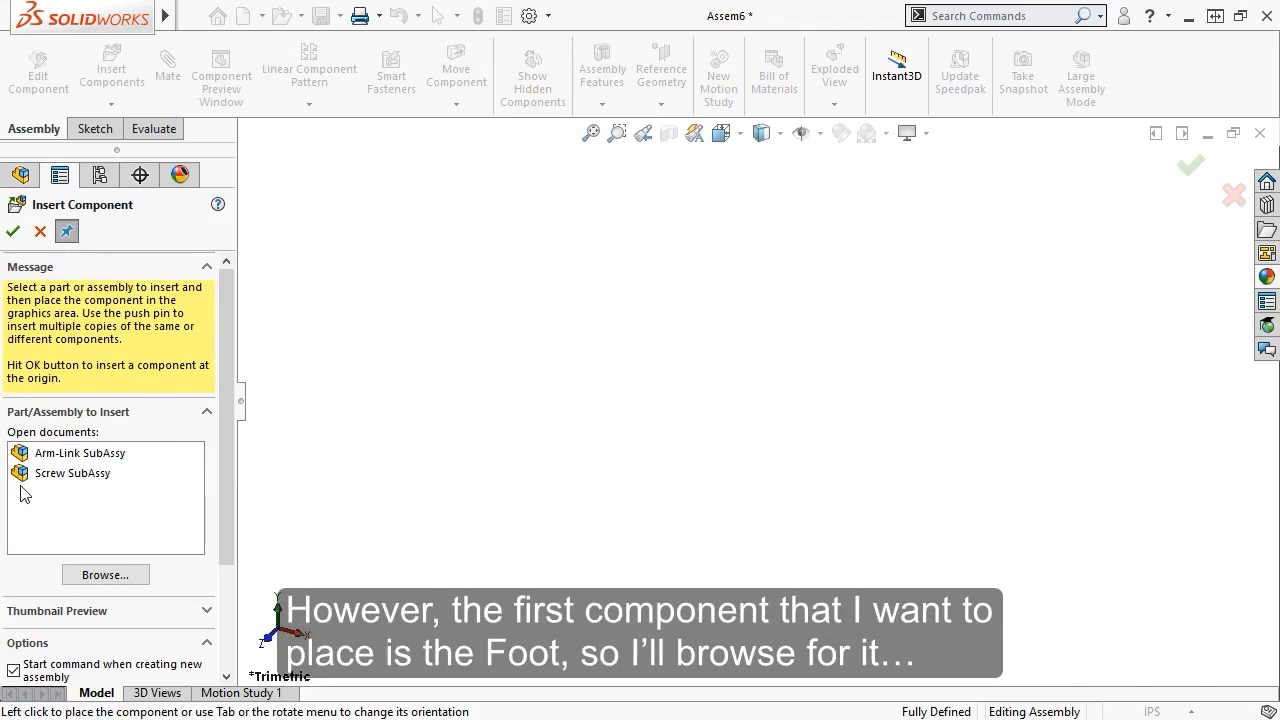
Insert Foot.SLDPRT and fix it at the assembly origin
click(105, 575)
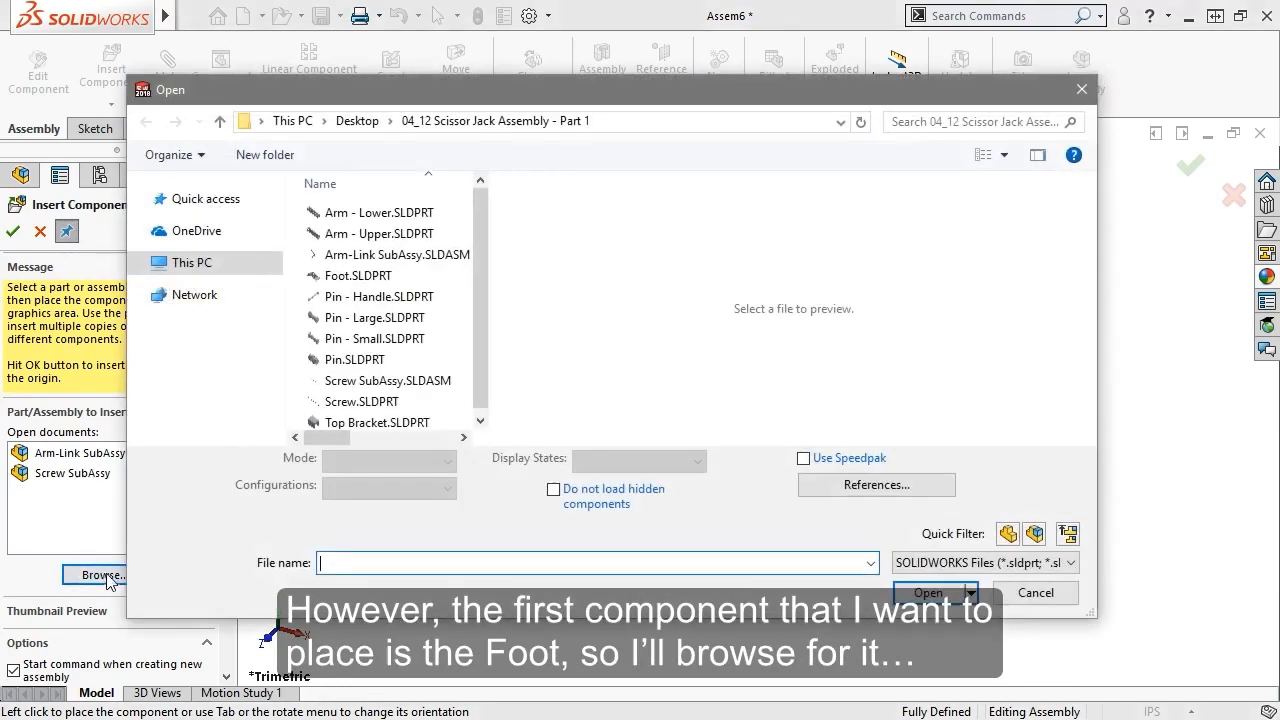
click(357, 279)
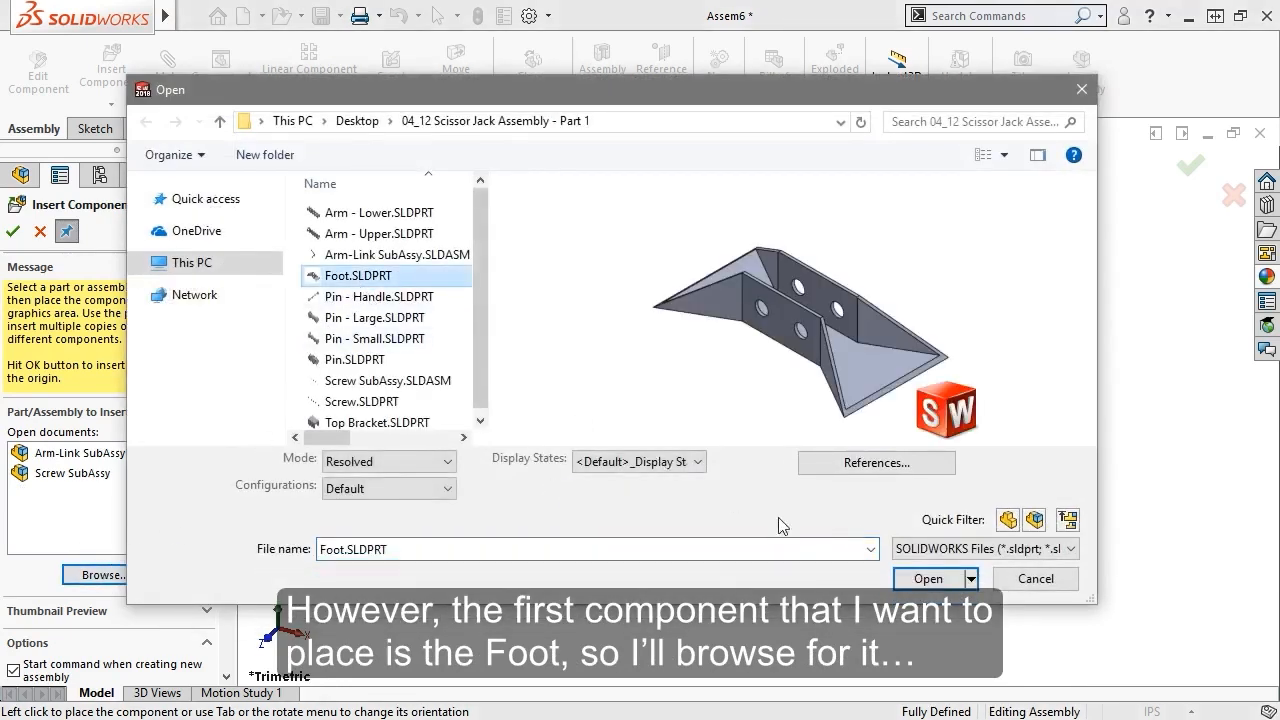
click(925, 578)
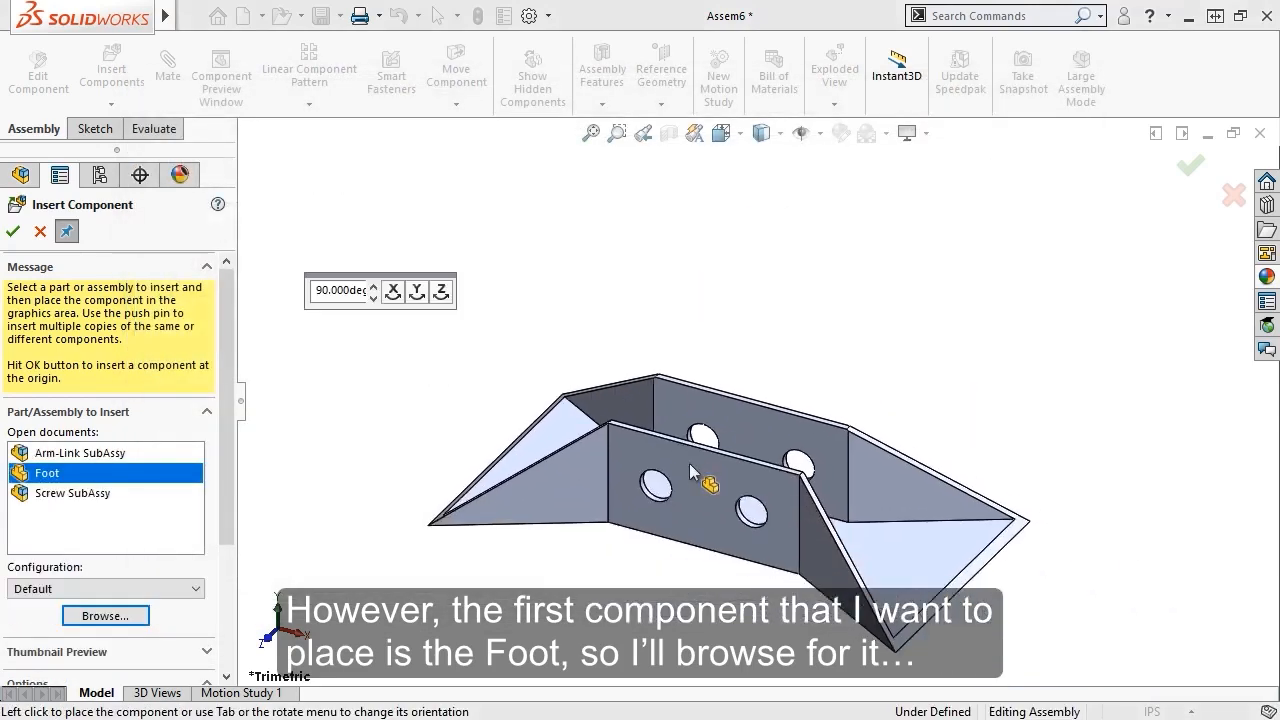
click(15, 232)
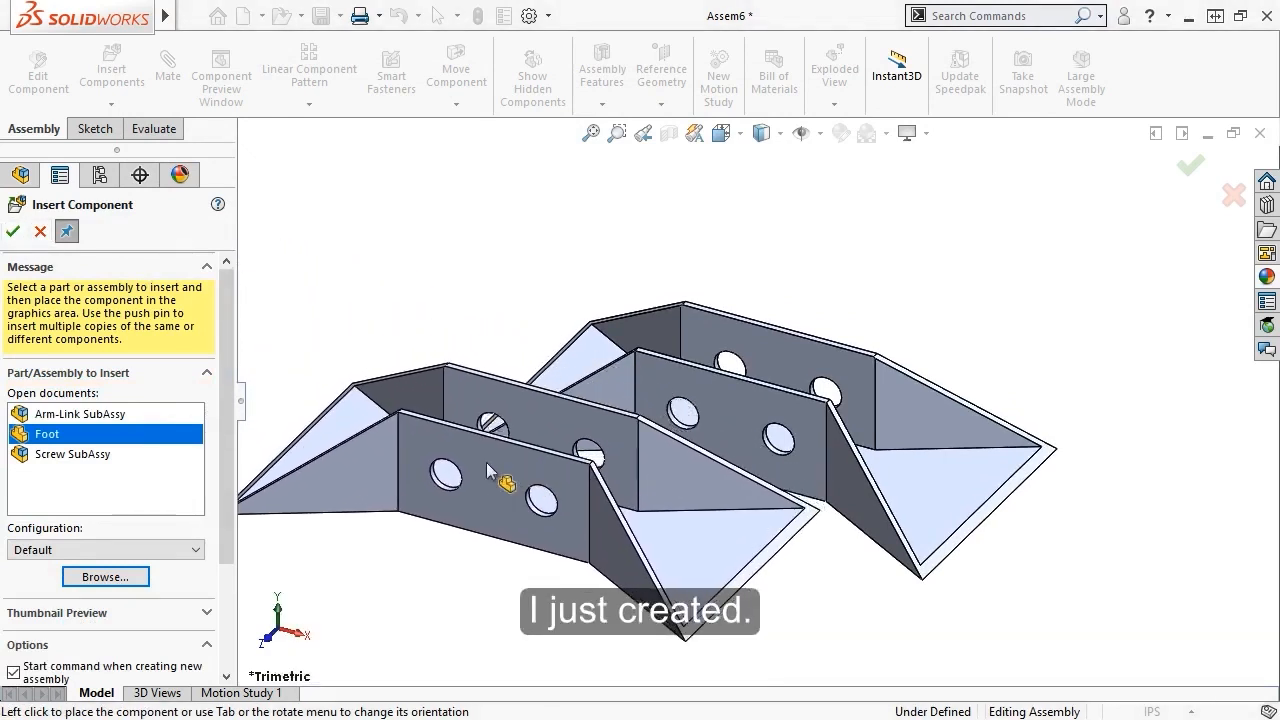
Add one Screw SubAssy and two Arm-Link SubAssy copies, turning the second 180° about Y
click(91, 456)
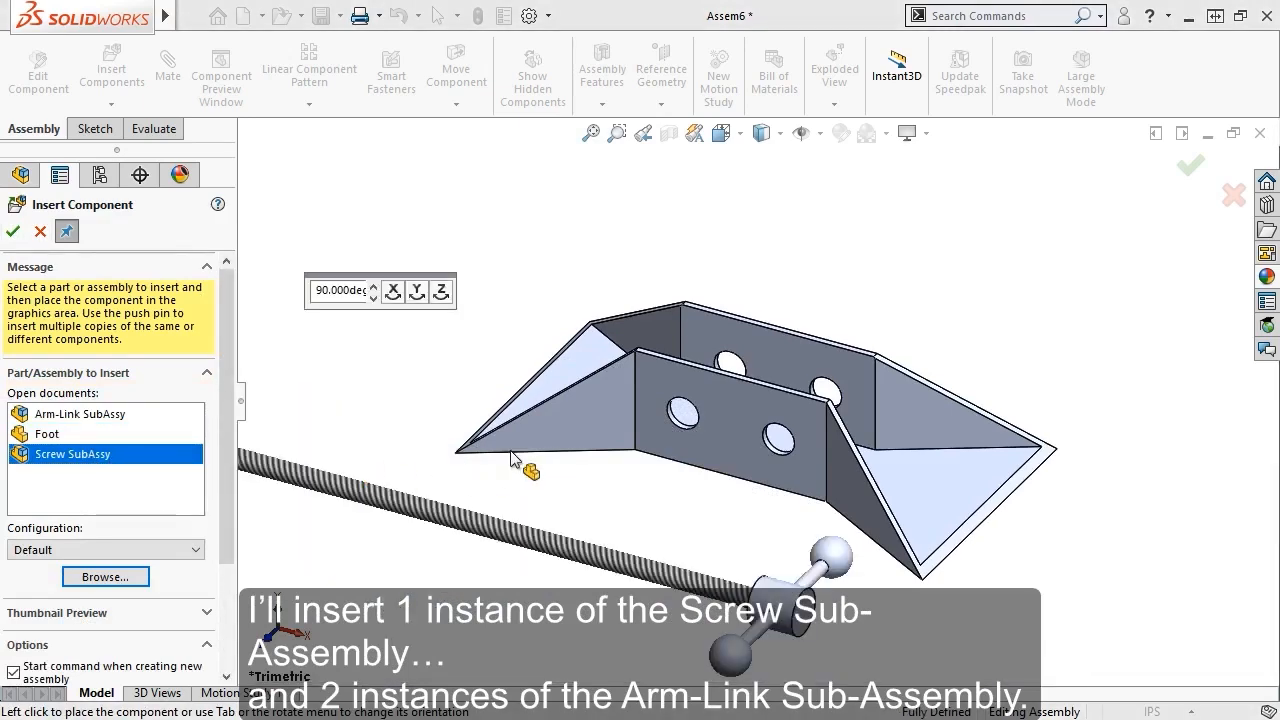
scroll(630, 447, up, 3)
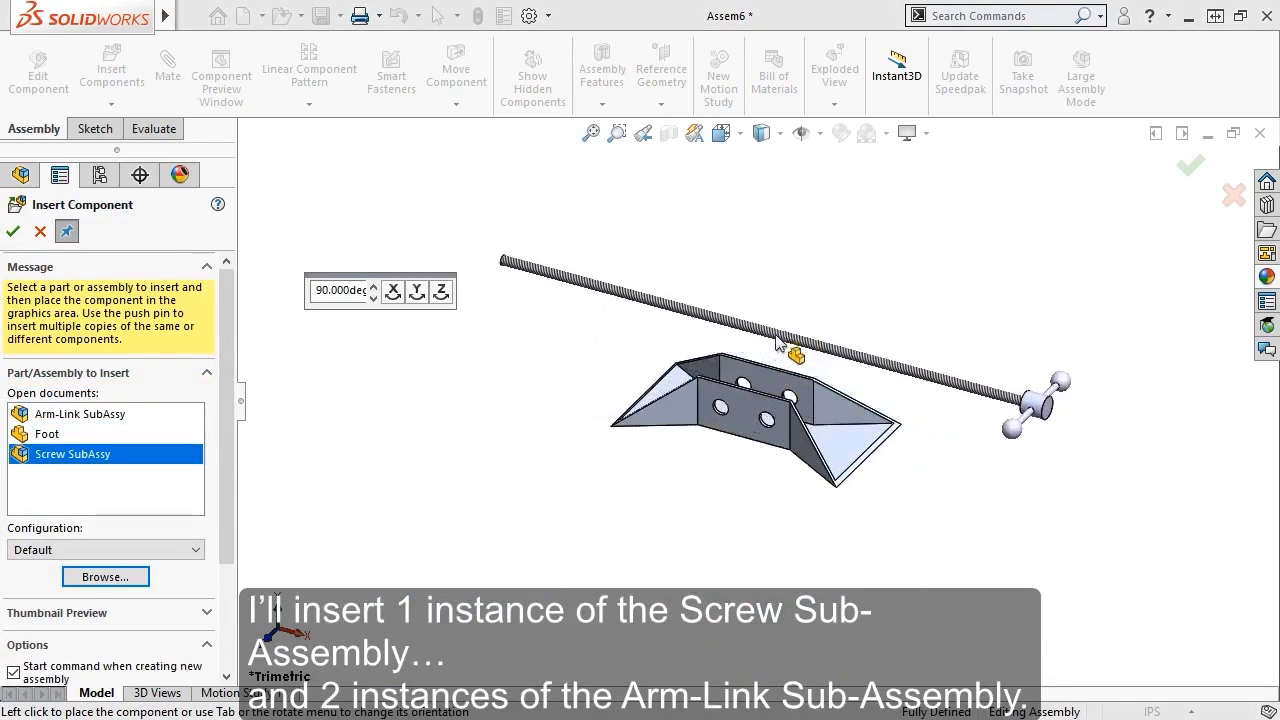
click(778, 342)
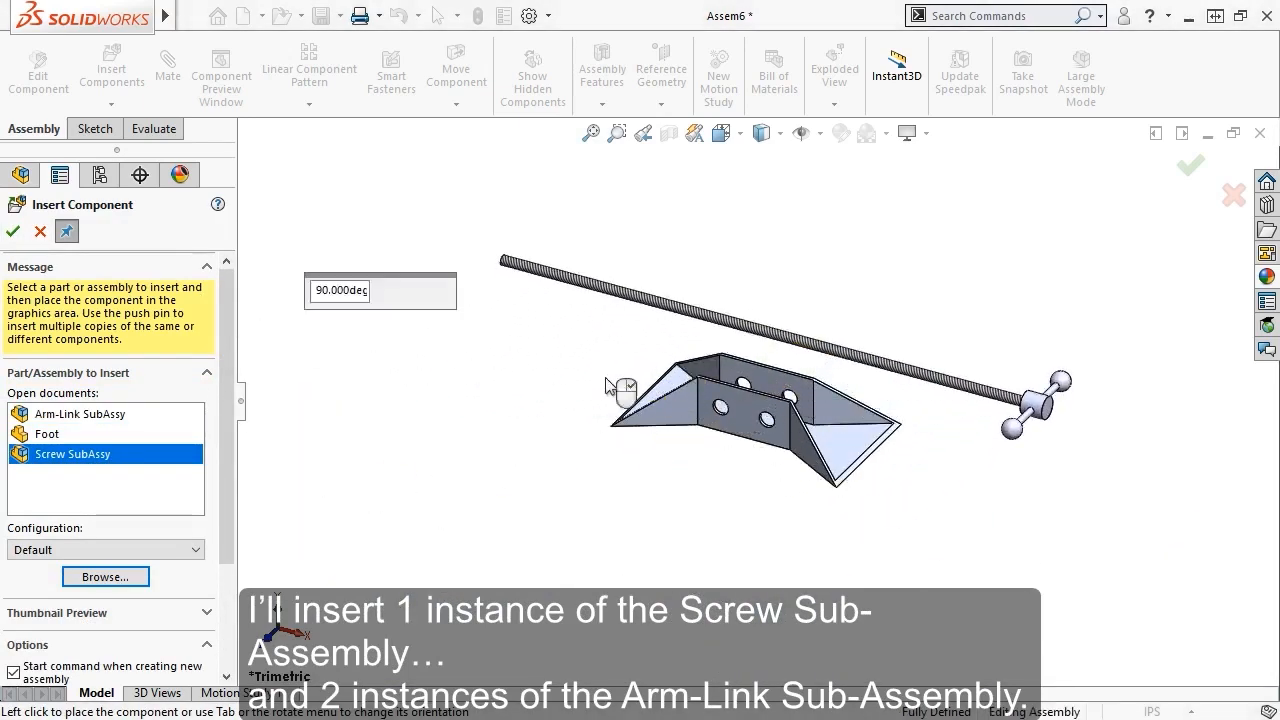
click(98, 416)
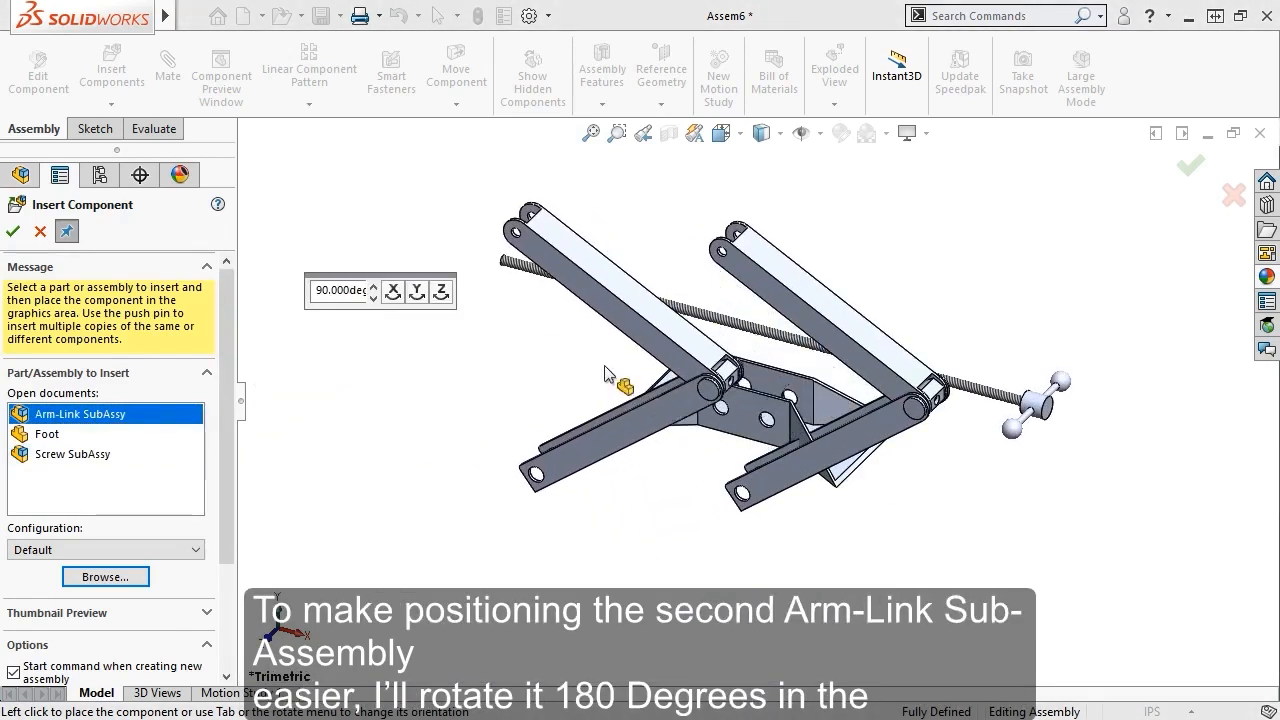
click(417, 292)
click(417, 292)
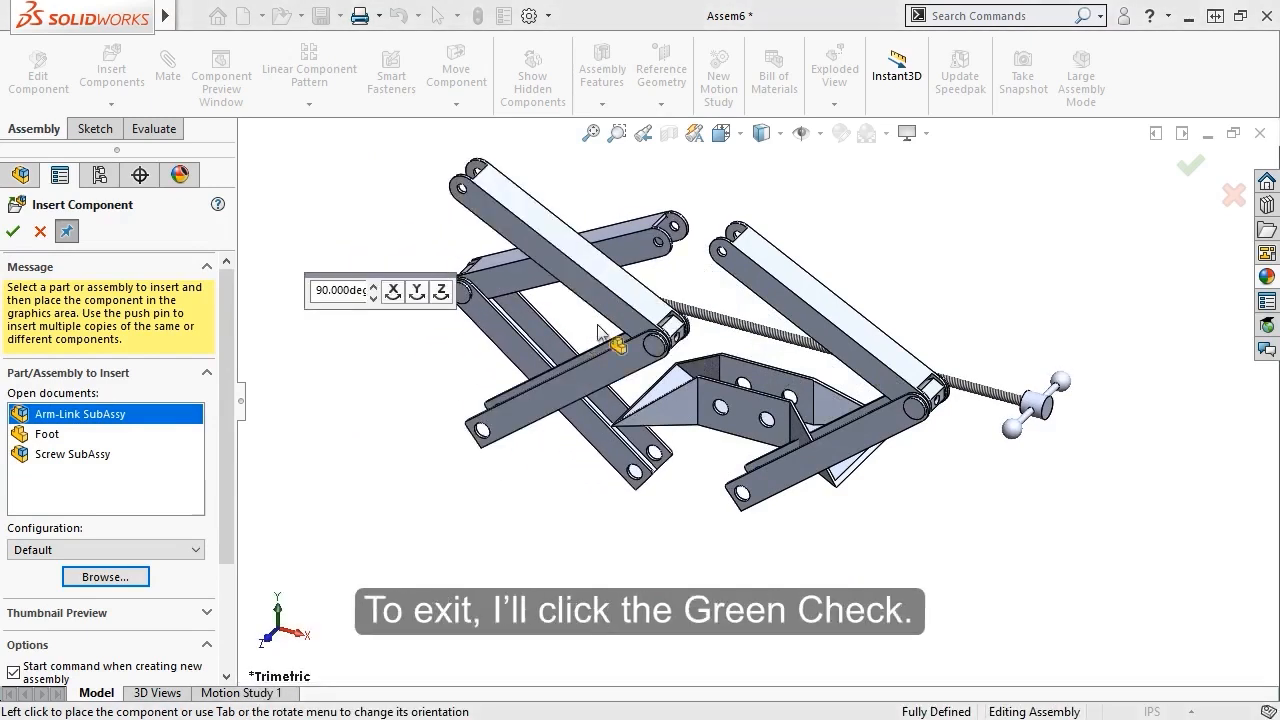
click(1189, 168)
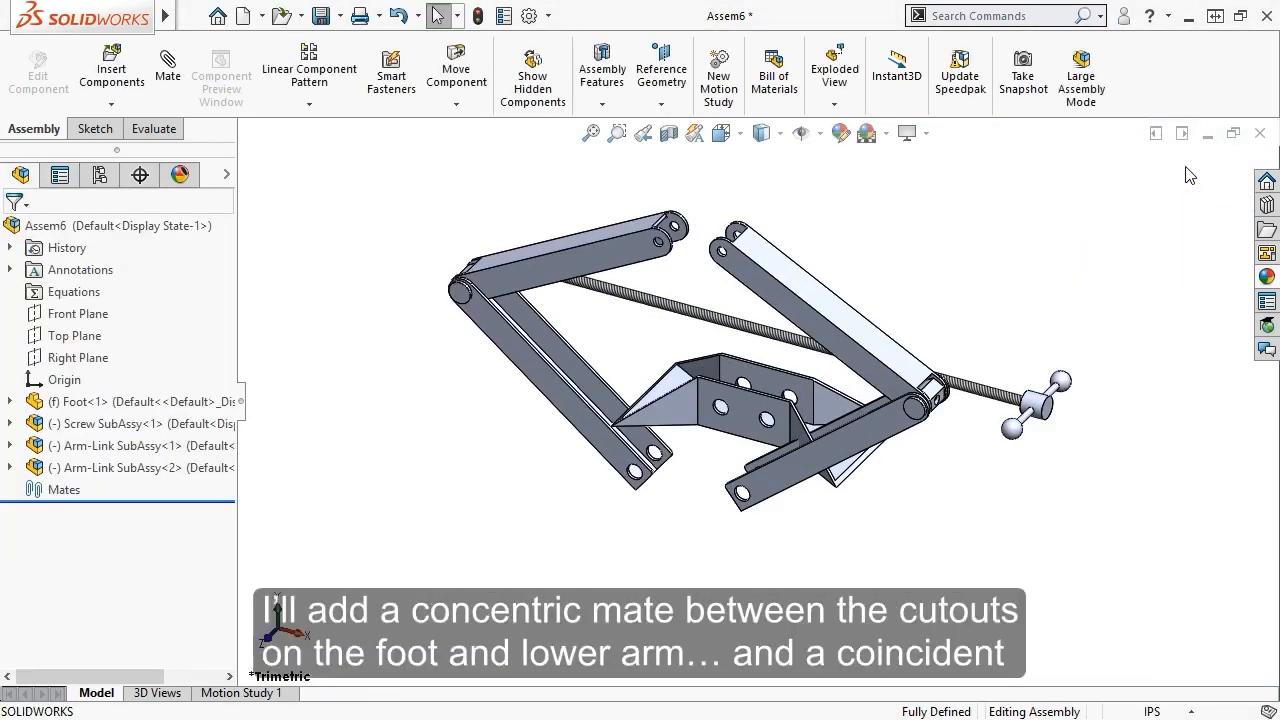
Make a foot hole concentric with the first lower arm's hole
scroll(772, 436, down, 10)
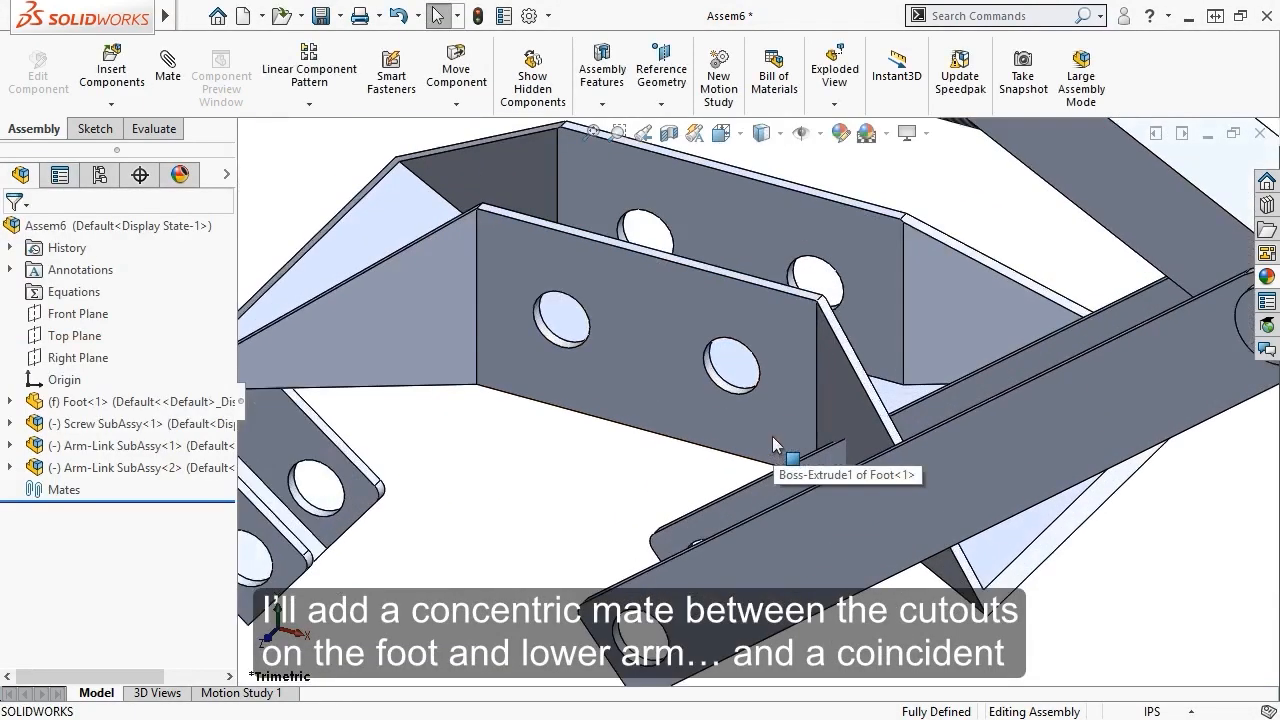
click(726, 367)
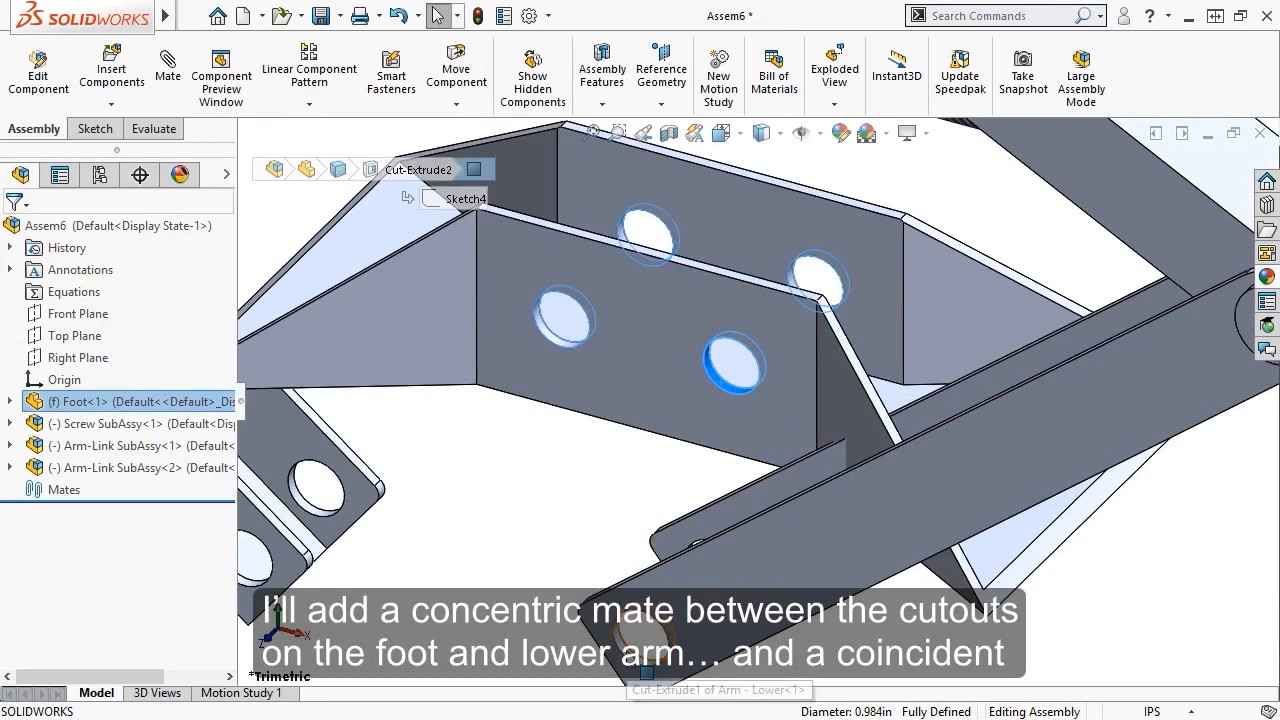
ctrl+click(644, 666)
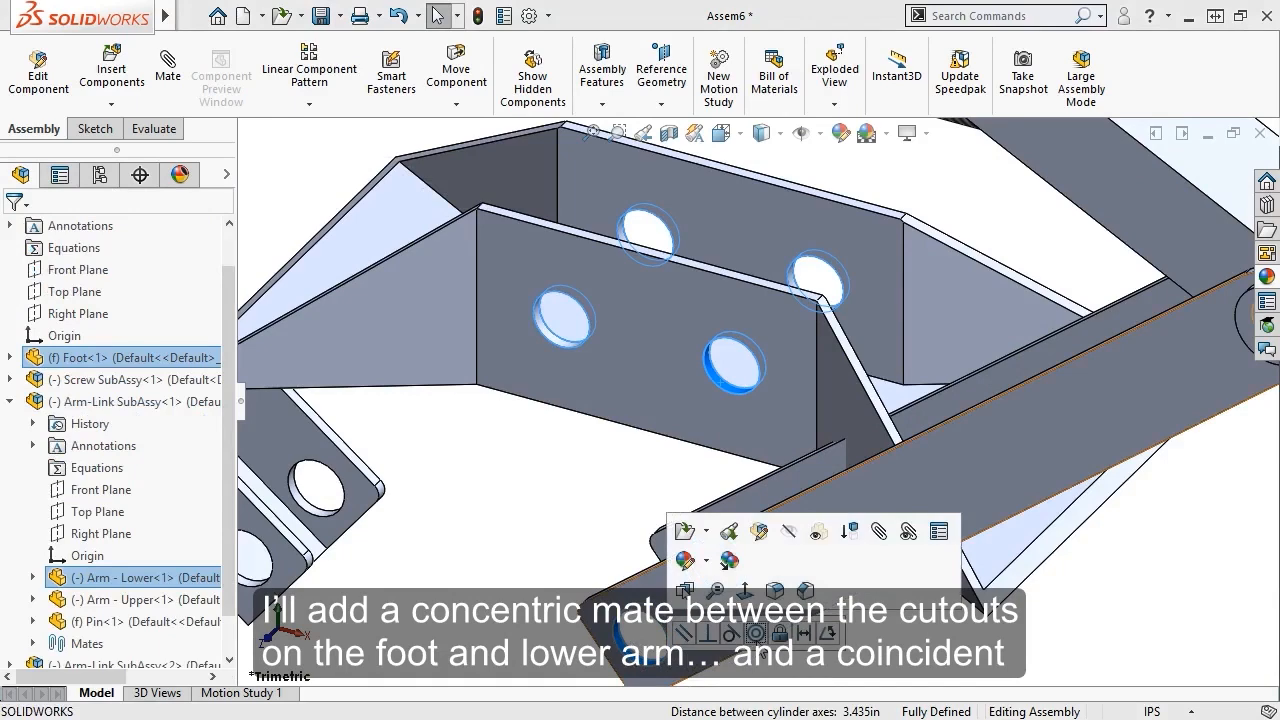
click(756, 633)
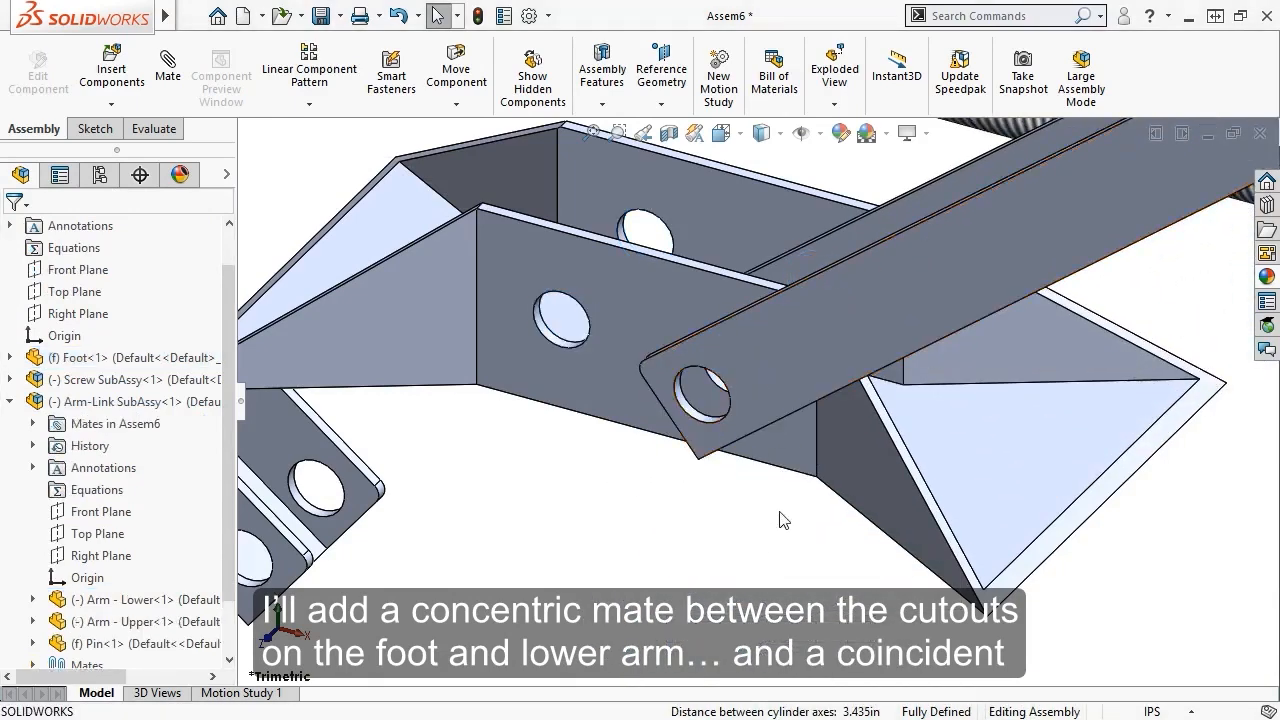
Make the lower arm's outer face coincident with the foot's inner face
scroll(784, 520, up, 3)
middle_drag(780, 517, 638, 428)
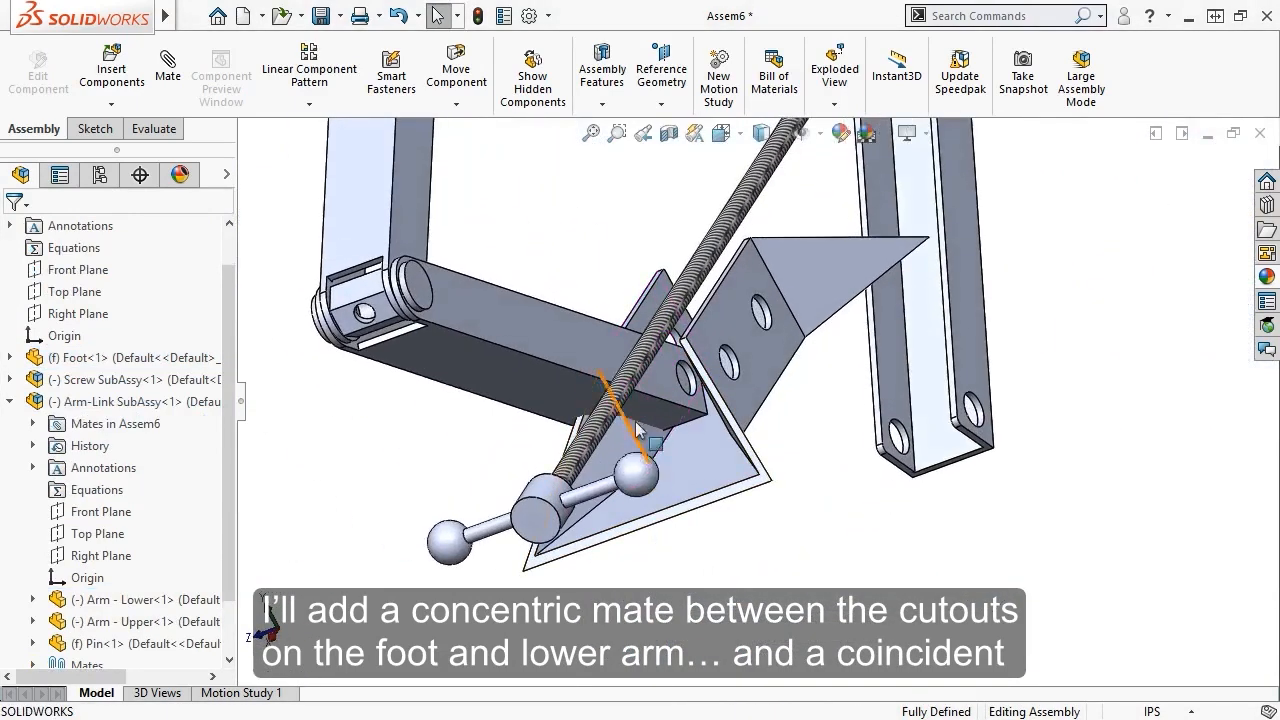
click(607, 354)
middle_drag(607, 354, 568, 413)
ctrl+click(518, 331)
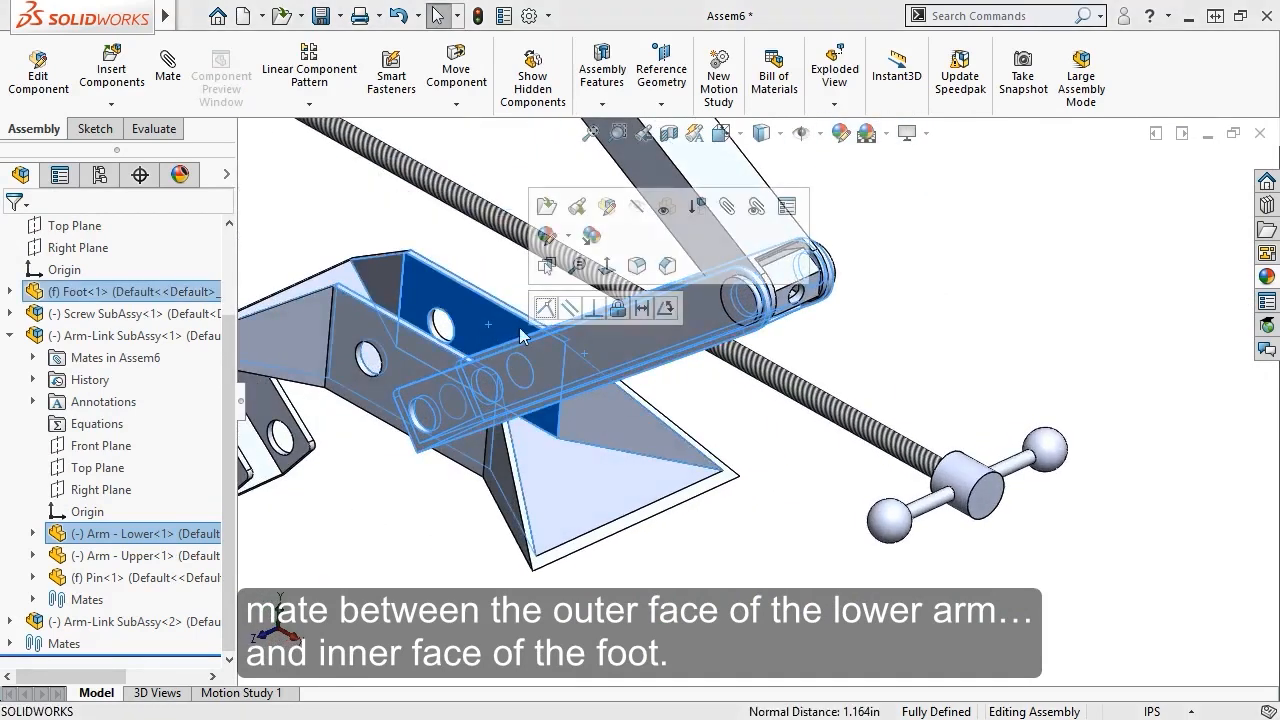
click(547, 312)
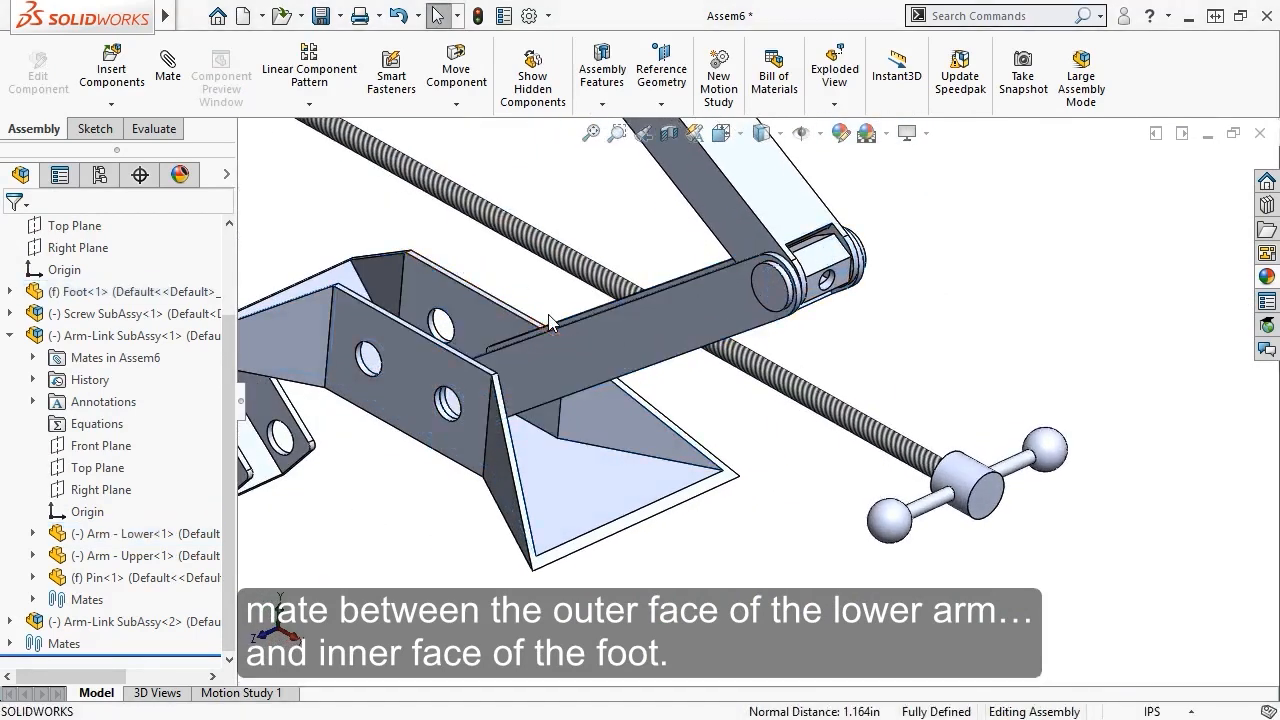
middle_drag(445, 395, 858, 383)
scroll(672, 443, down, 5)
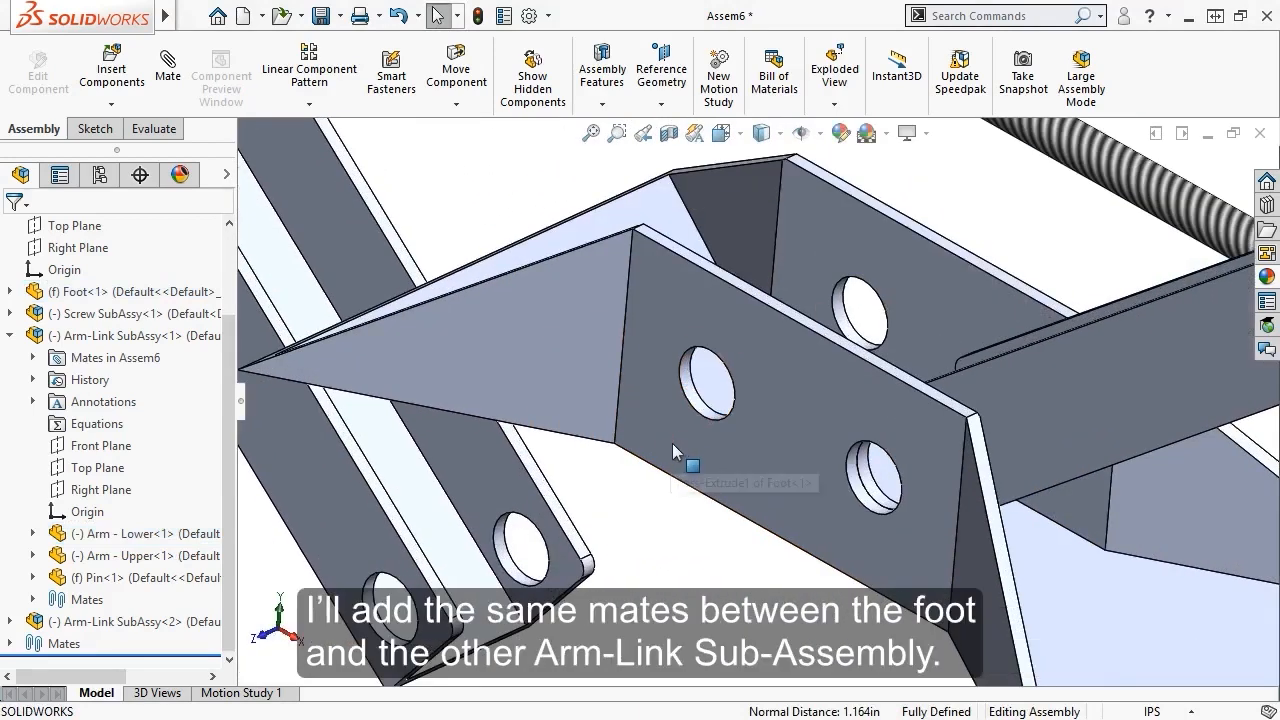
Make the foot's other hole concentric with the second lower arm's hole
click(697, 405)
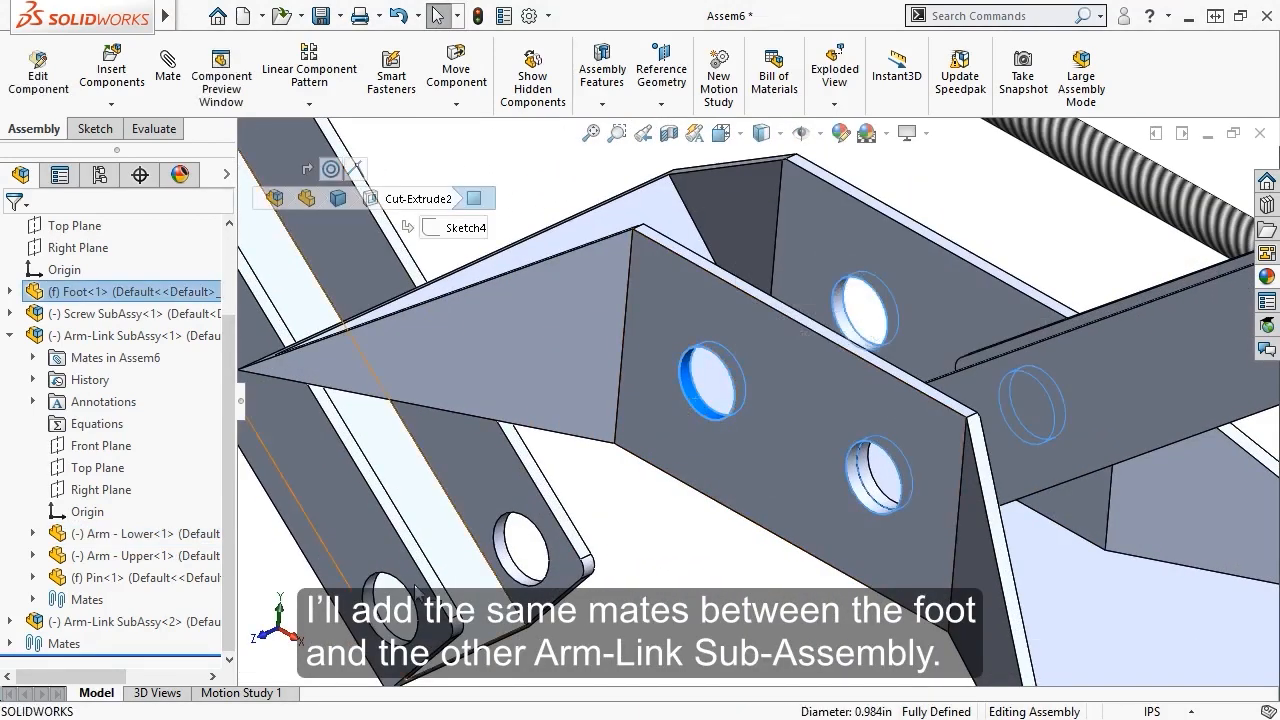
ctrl+click(380, 620)
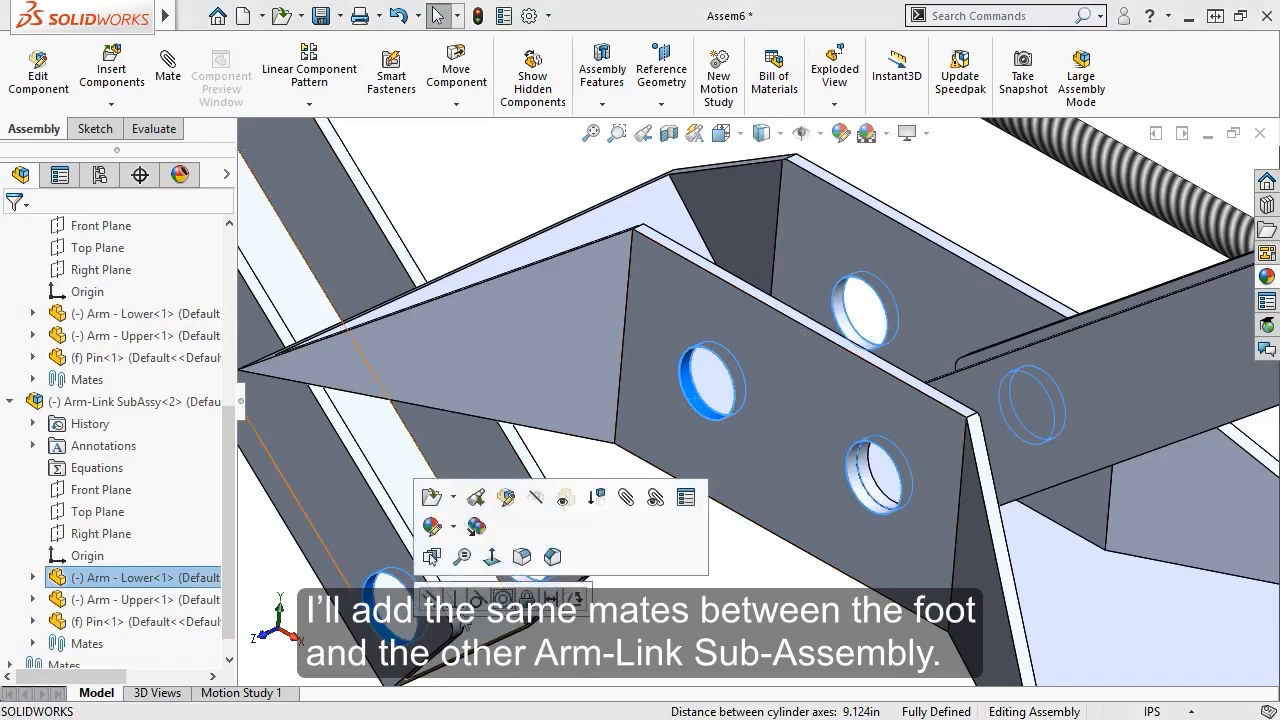
click(502, 598)
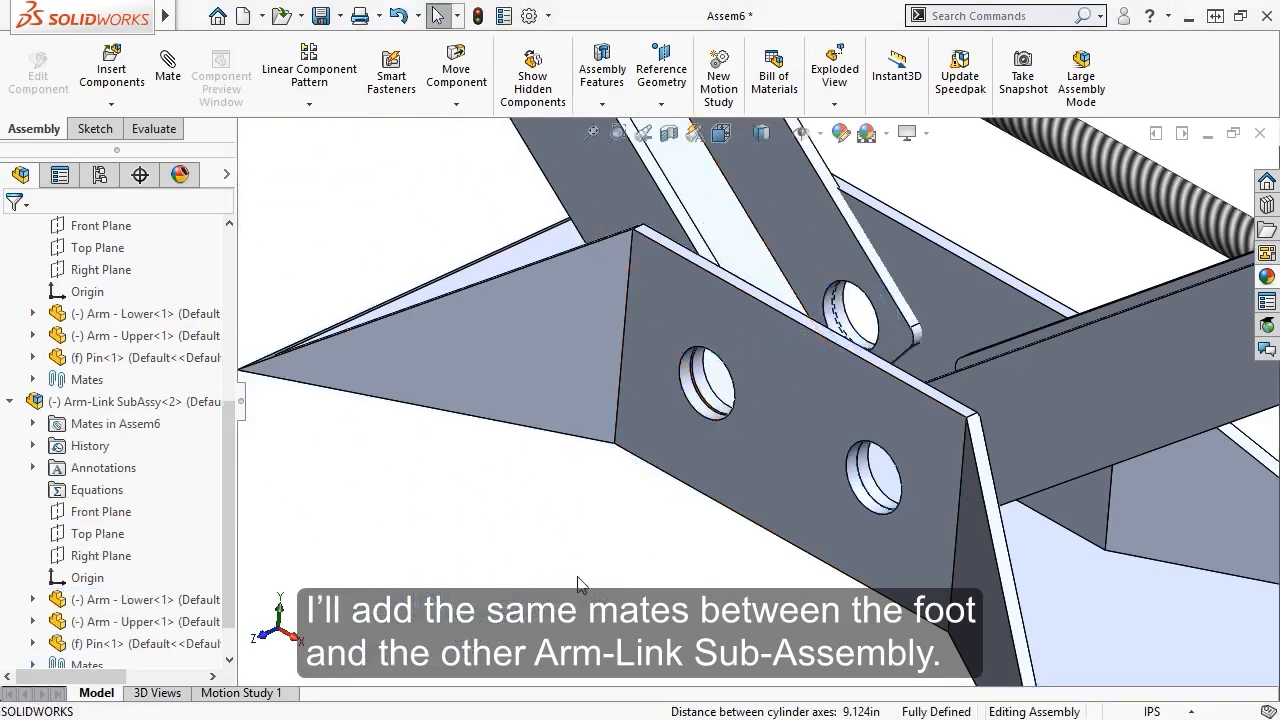
Make the second lower arm's face coincident with the foot's face
scroll(598, 570, up, 5)
middle_drag(598, 570, 778, 322)
scroll(813, 316, down, 2)
click(813, 316)
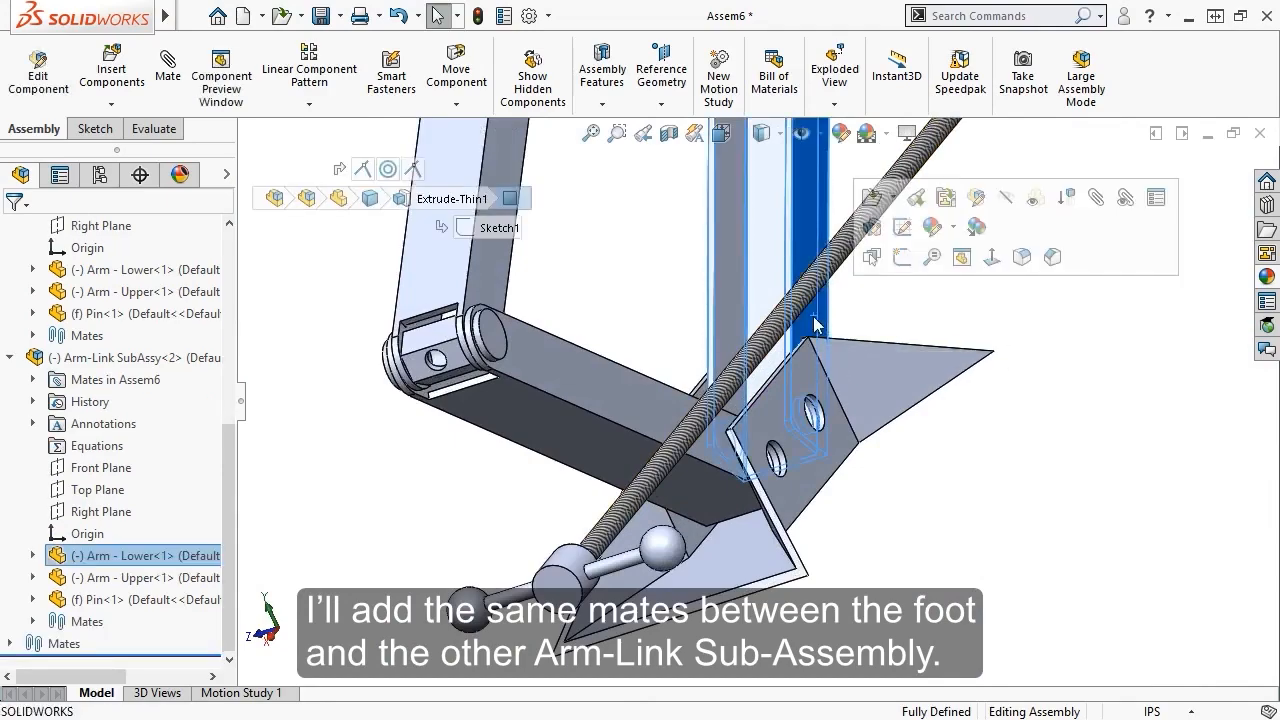
middle_drag(571, 410, 400, 508)
scroll(449, 457, down, 3)
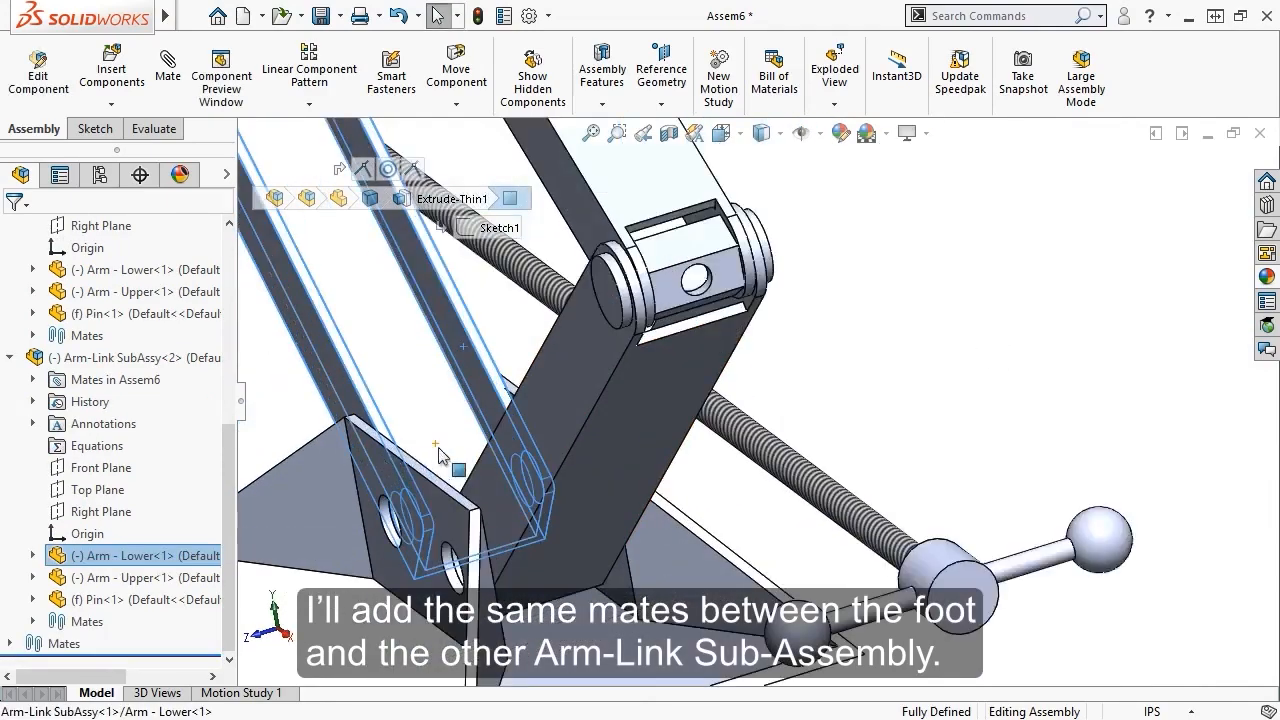
ctrl+click(613, 425)
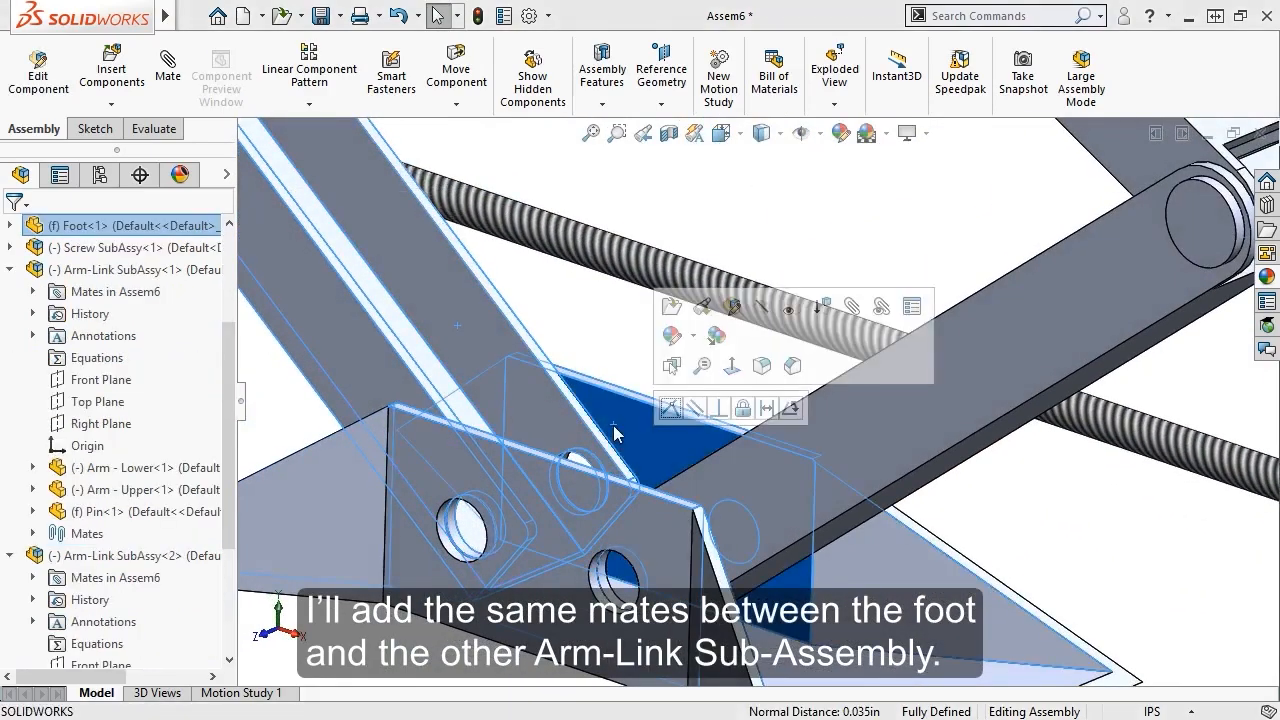
click(667, 410)
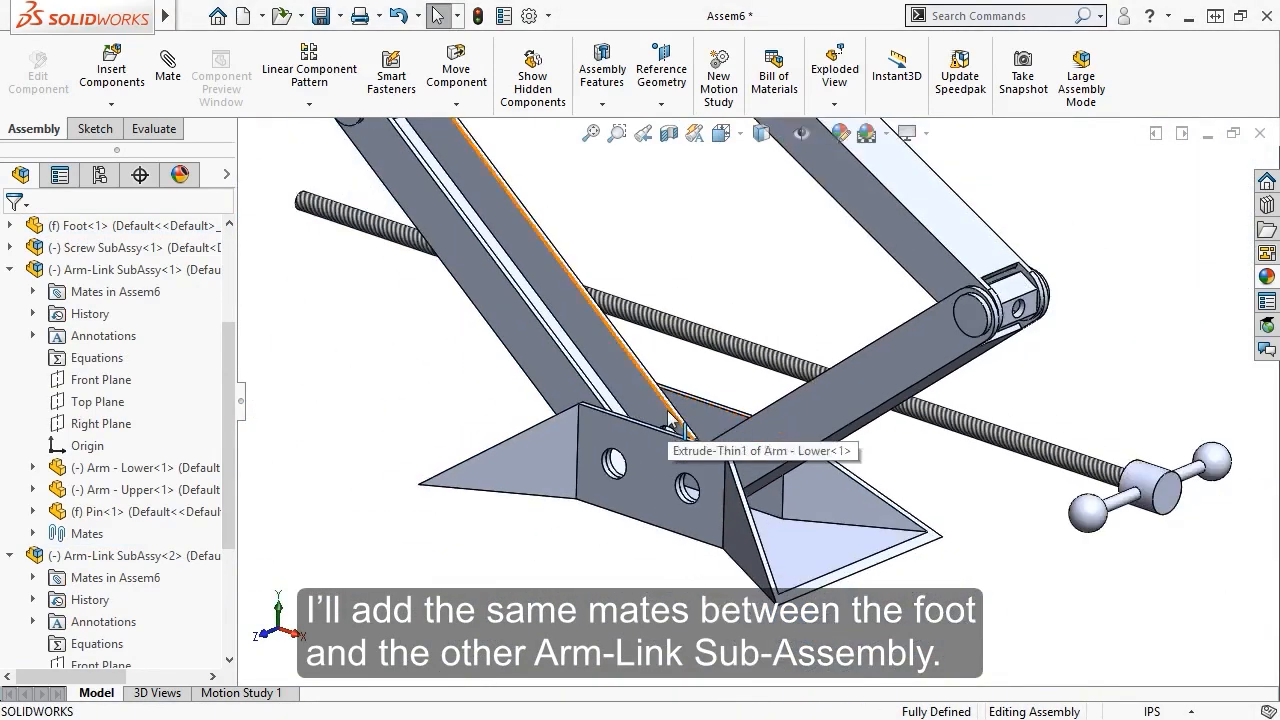
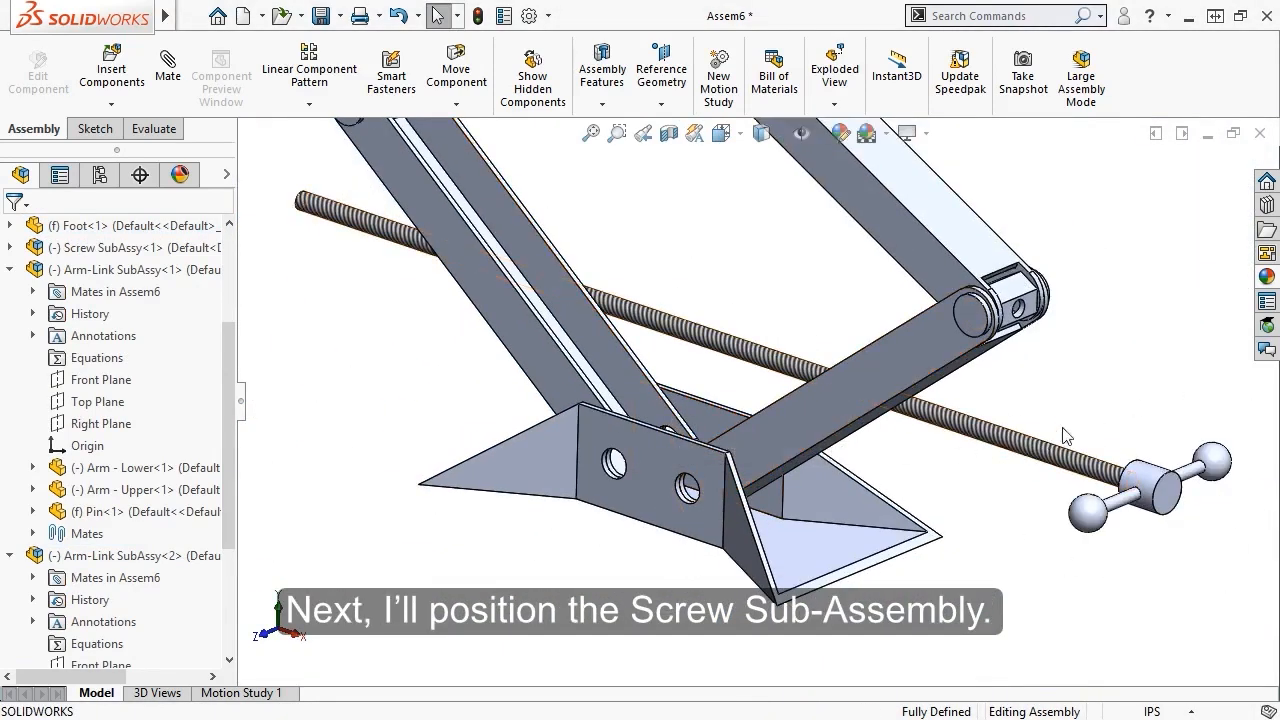
SmartMate the screw's circular end edge into one arm-link's pin hole (concentric and coincident)
middle_drag(1093, 427, 908, 372)
scroll(870, 435, down, 8)
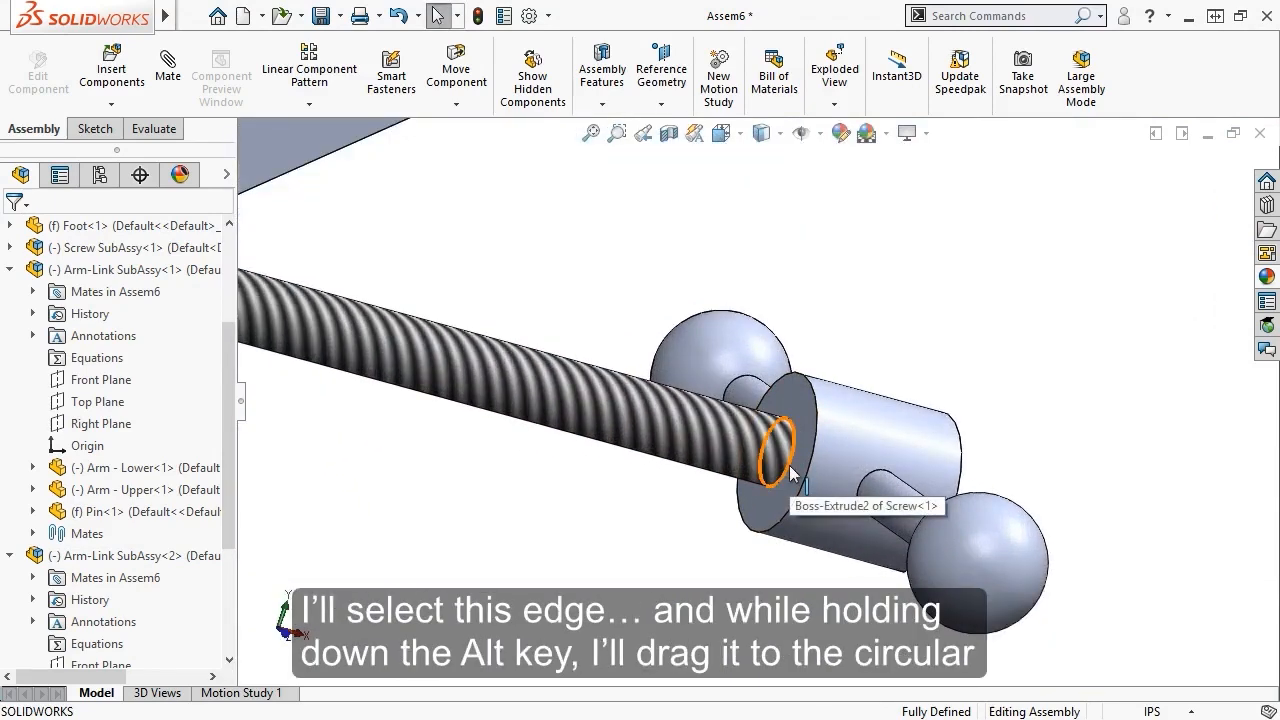
click(790, 475)
scroll(790, 475, up, 10)
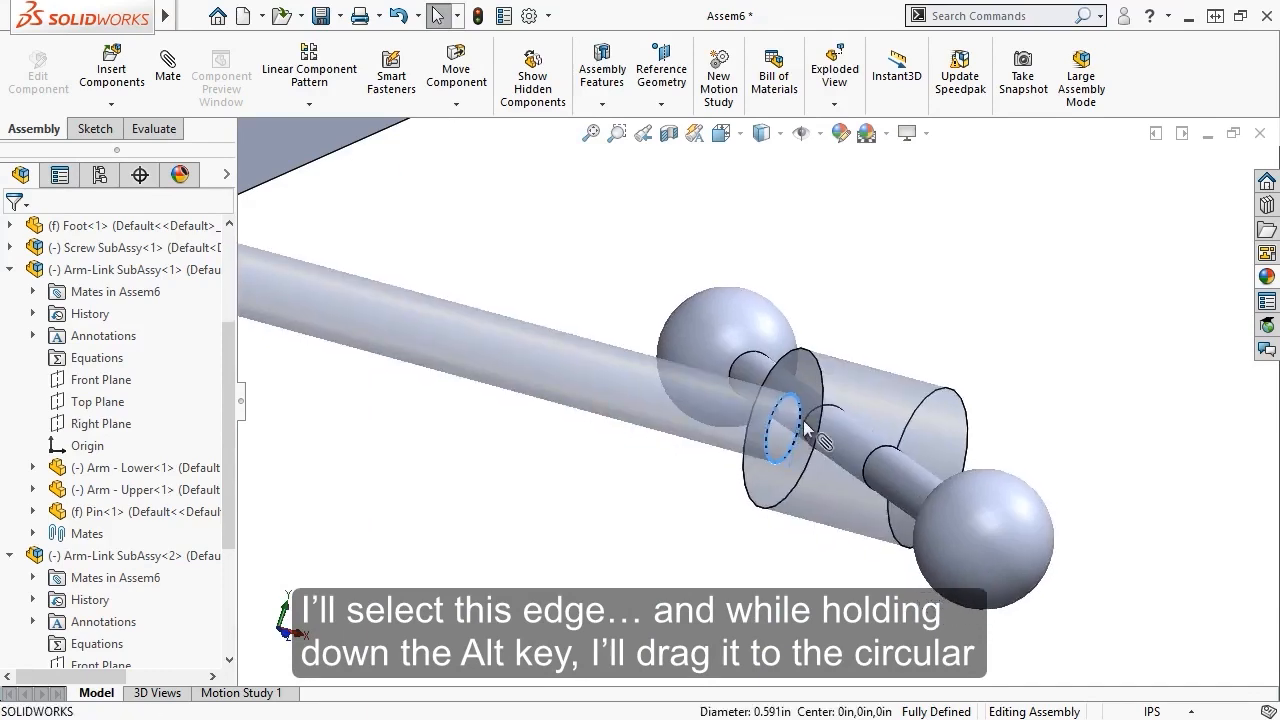
alt+drag(790, 470, 712, 323)
alt+scroll(671, 353, down, 10)
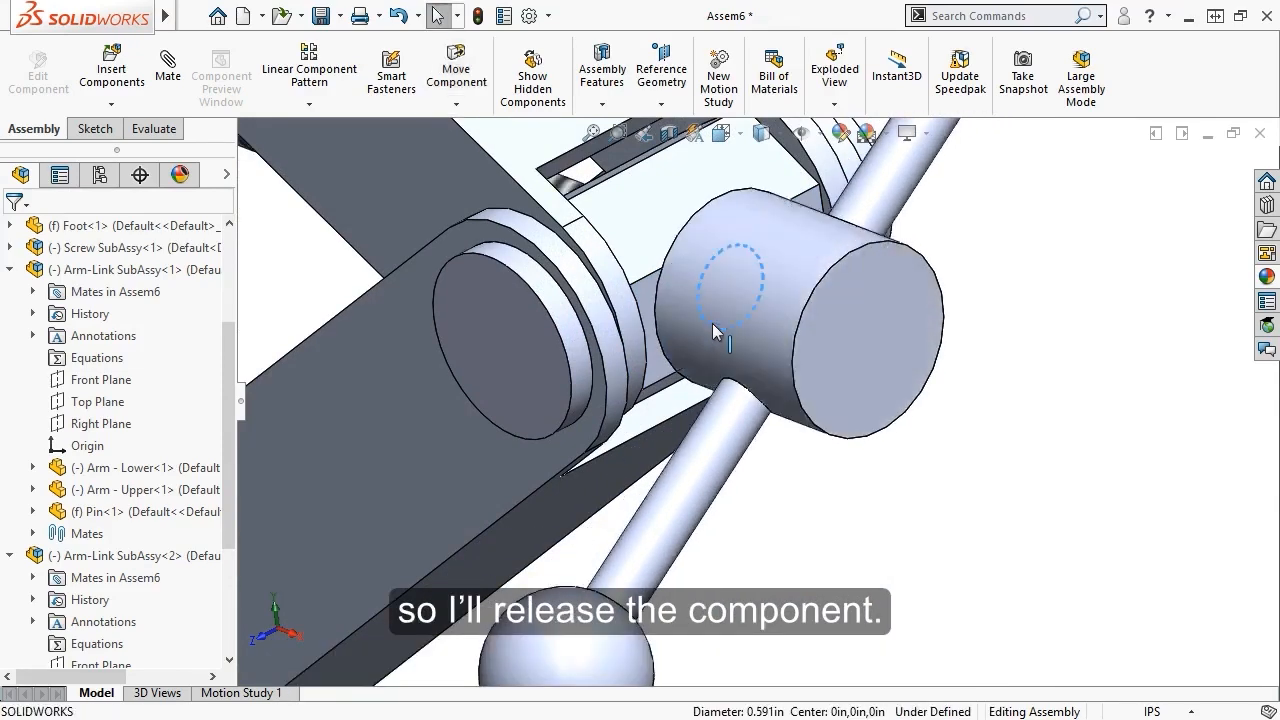
key(f)
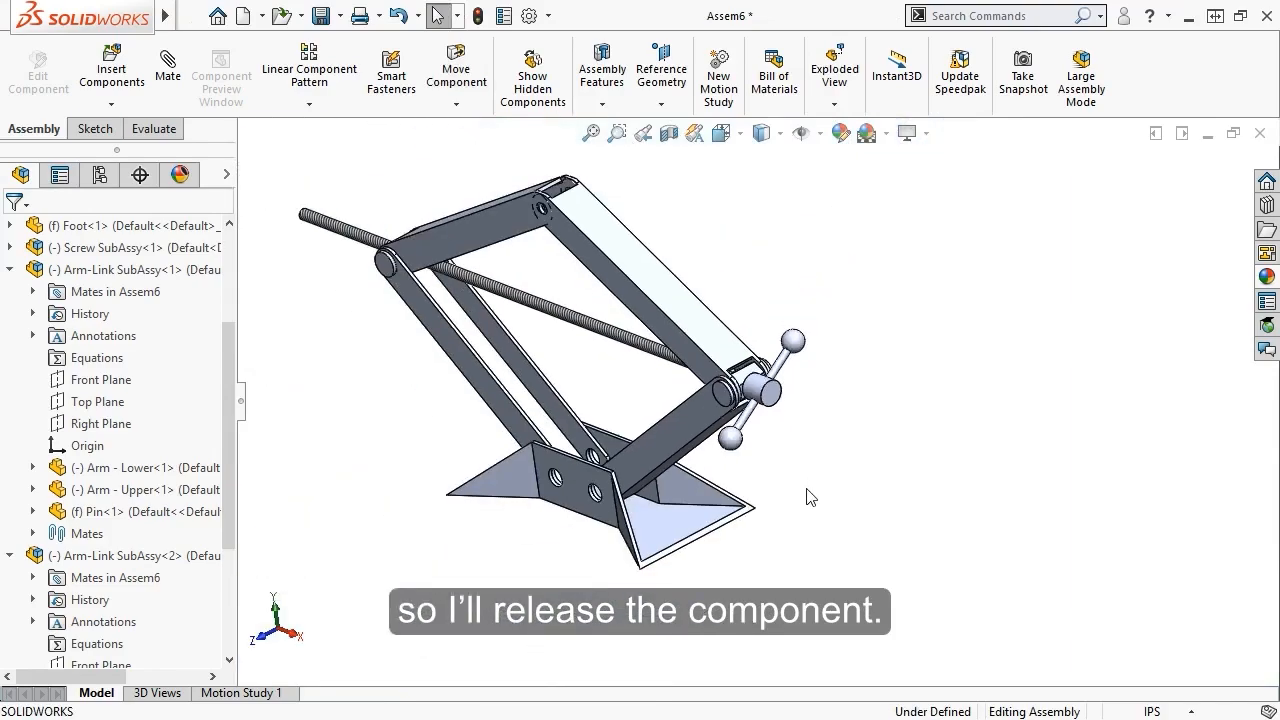
scroll(495, 307, down, 5)
middle_drag(495, 307, 410, 232)
scroll(415, 238, down, 5)
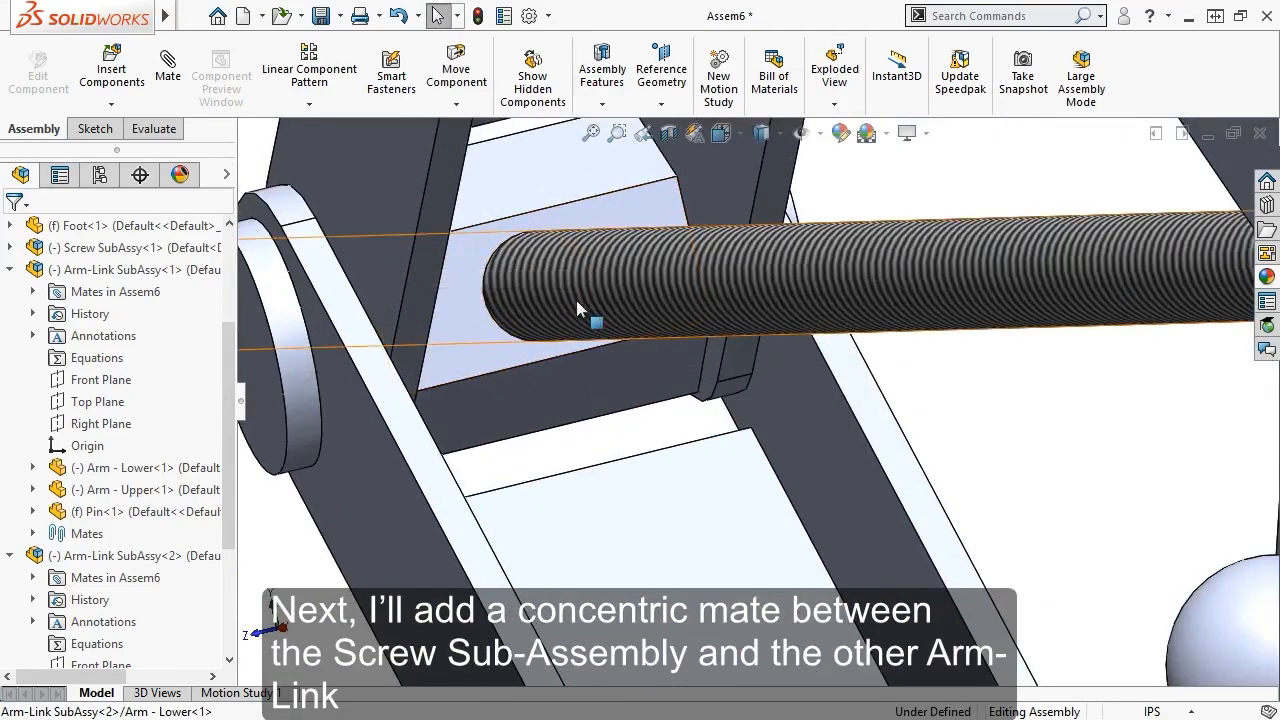
Mate the screw's cylindrical face concentric with the second arm-link's pin hole
click(576, 300)
click(582, 358)
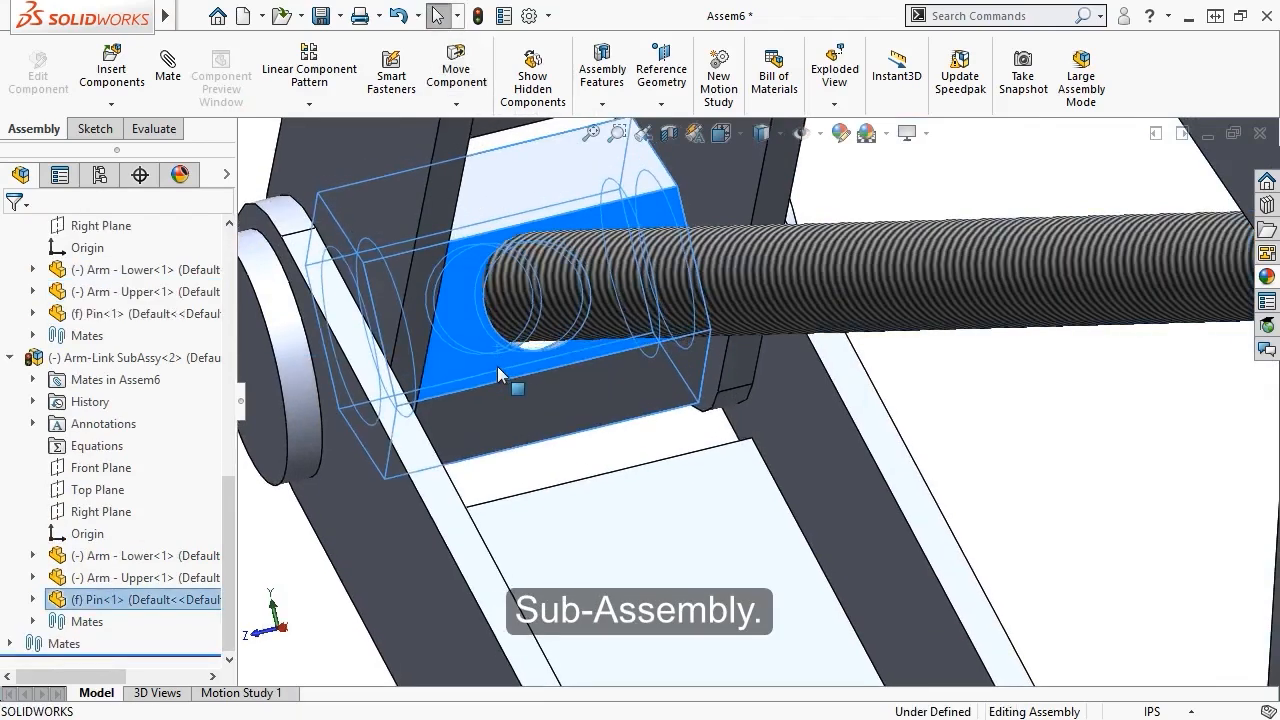
click(512, 372)
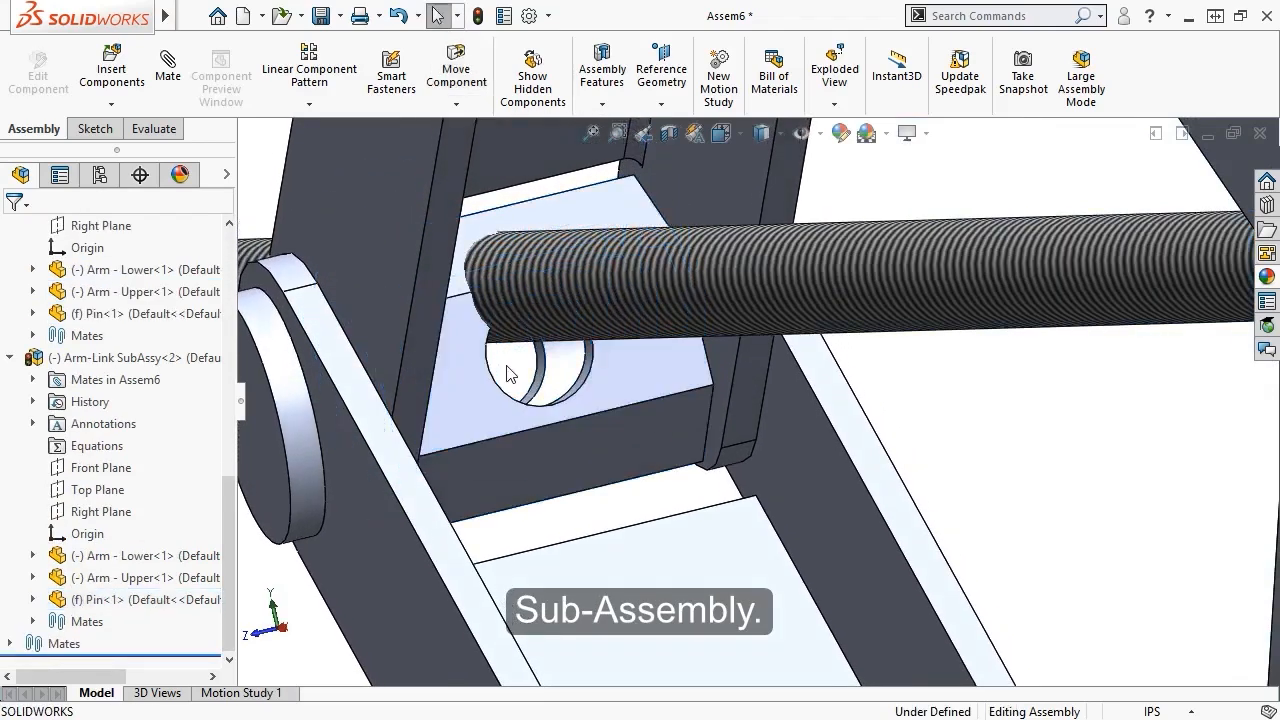
click(551, 313)
scroll(608, 400, down, 4)
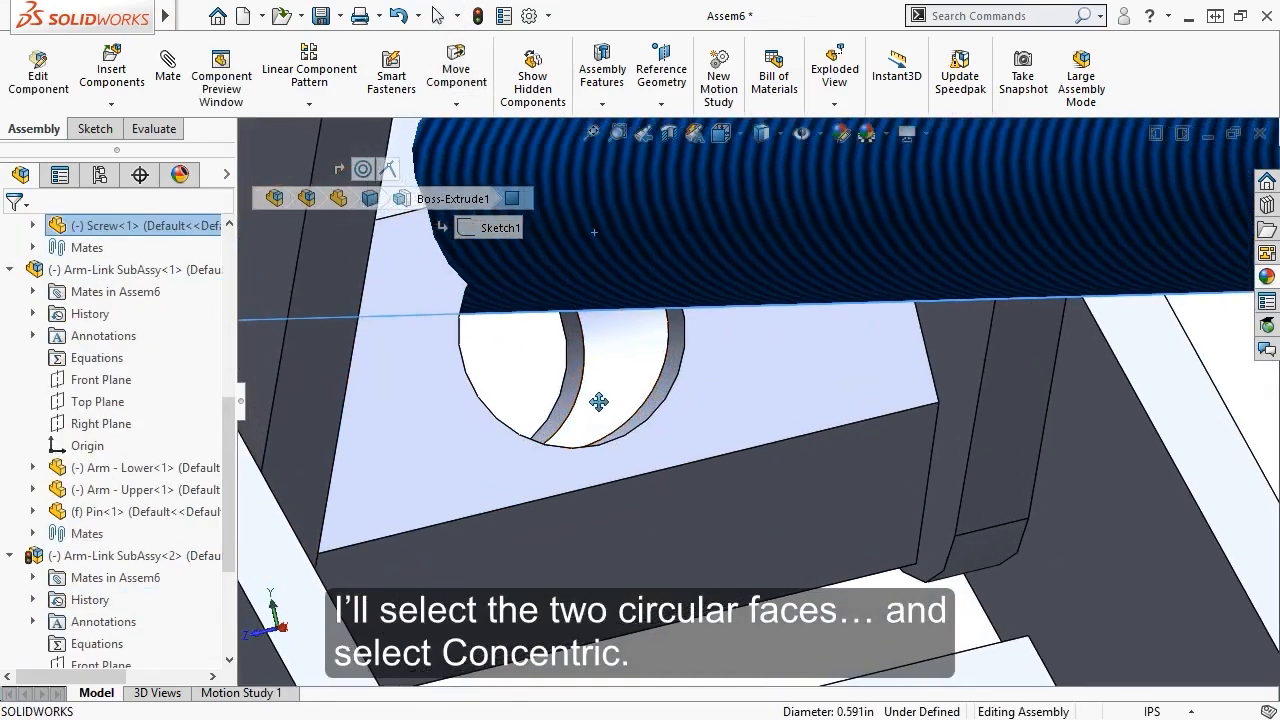
middle_drag(609, 403, 674, 441)
ctrl+click(726, 452)
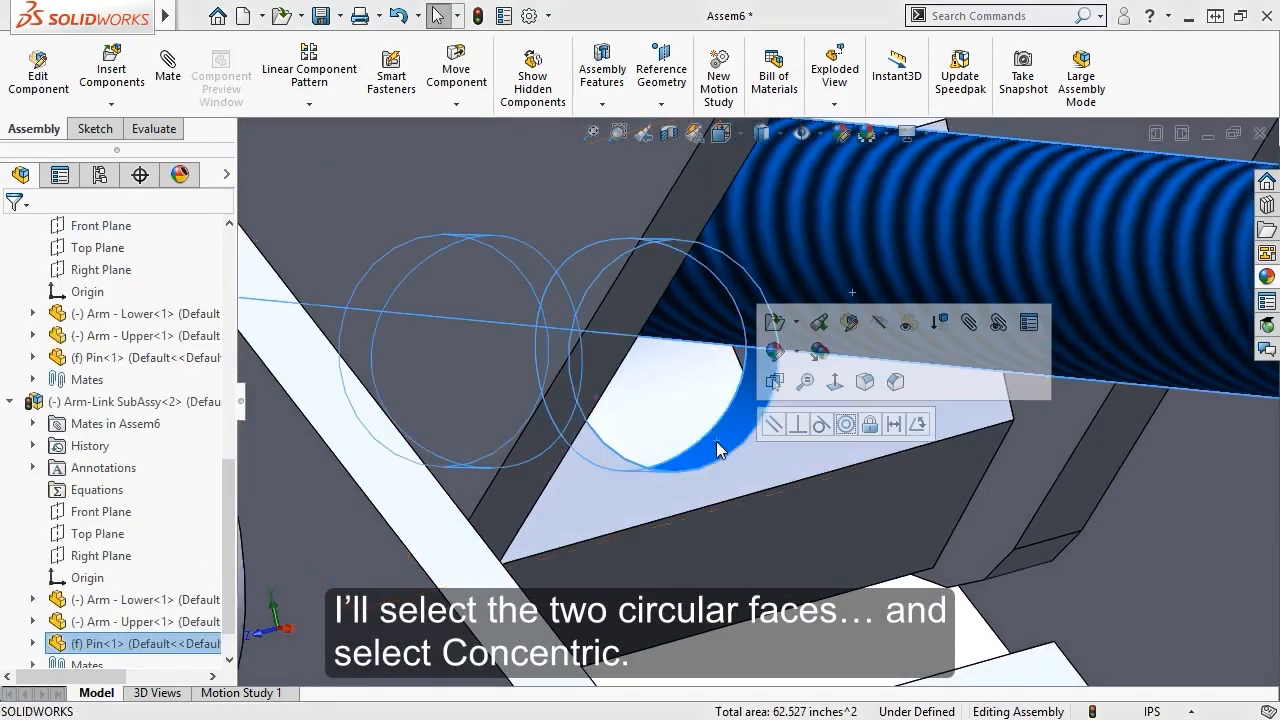
click(846, 426)
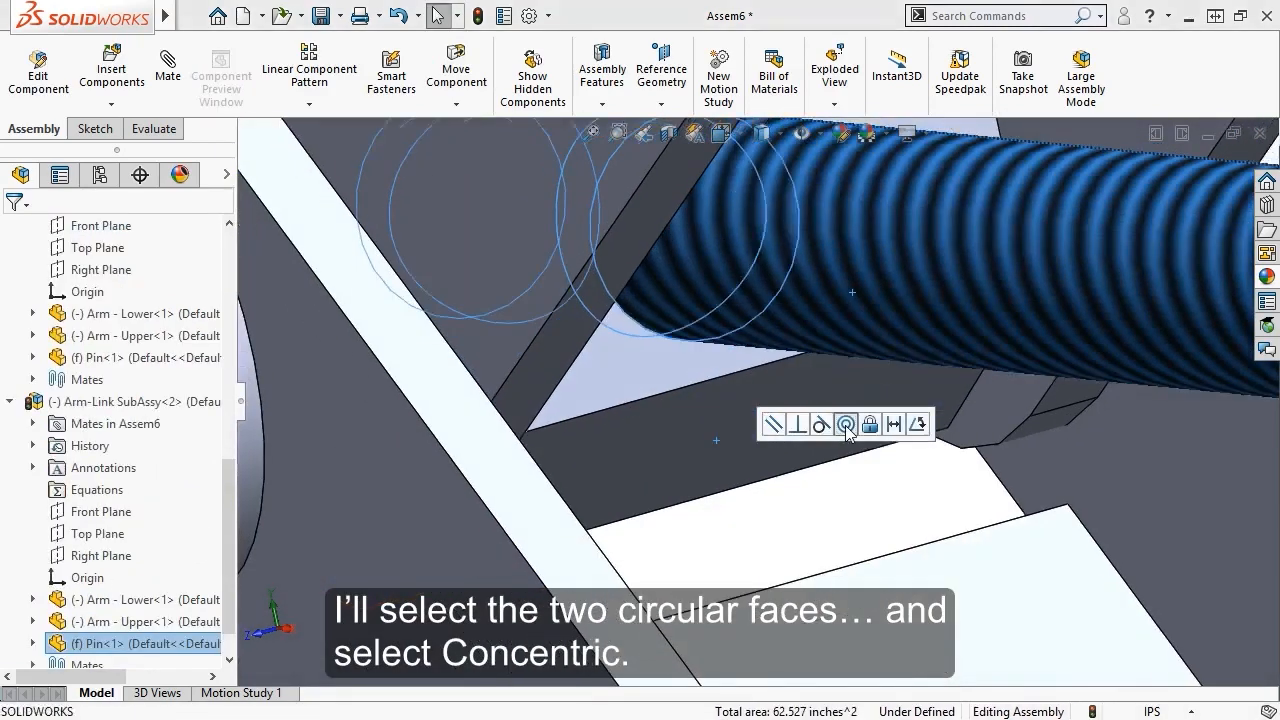
scroll(845, 425, up, 4)
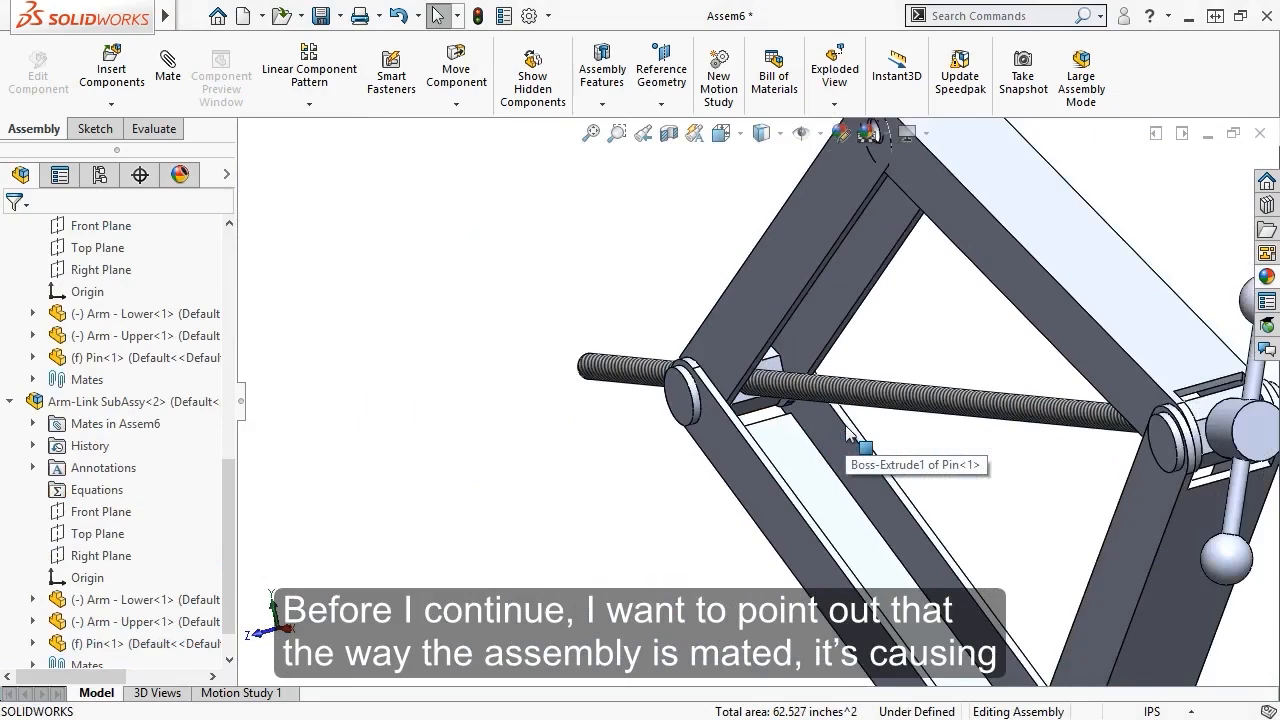
middle_drag(847, 428, 620, 460)
scroll(523, 471, up, 3)
middle_drag(523, 471, 581, 354)
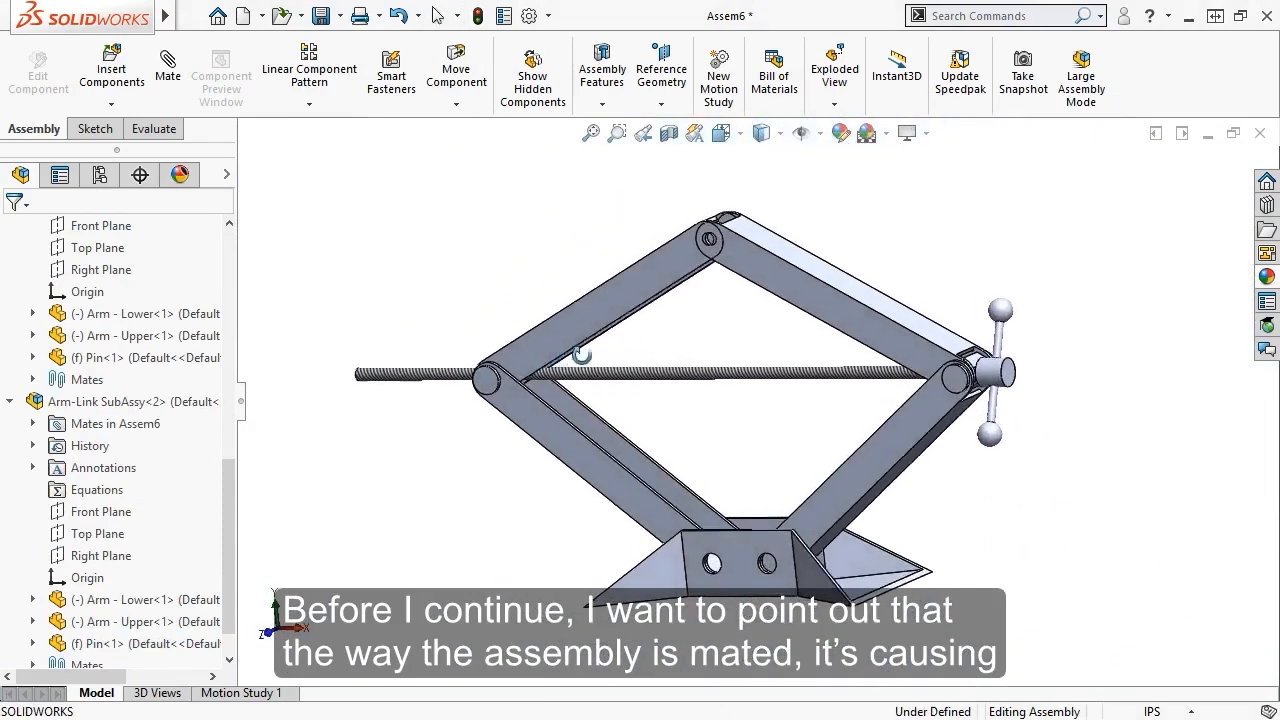
scroll(750, 255, down, 5)
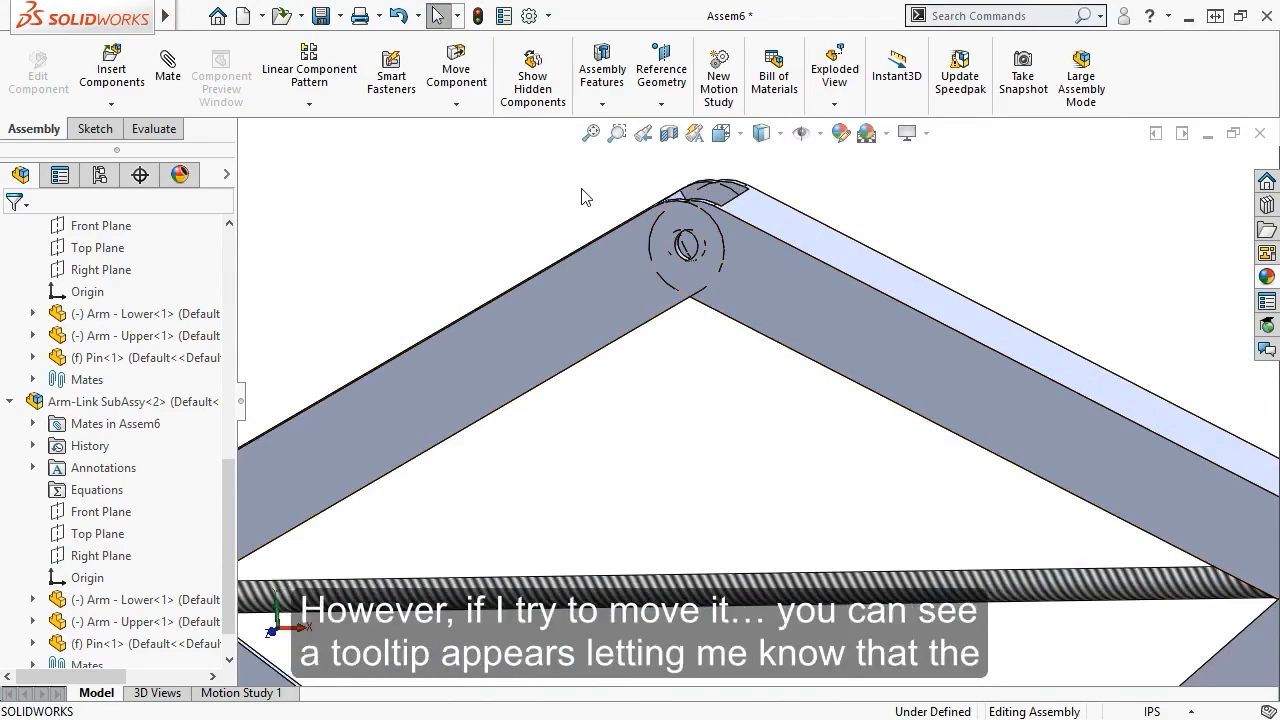
Make both Arm-Link sub-assemblies flexible from the FeatureManager tree
drag(773, 300, 783, 292)
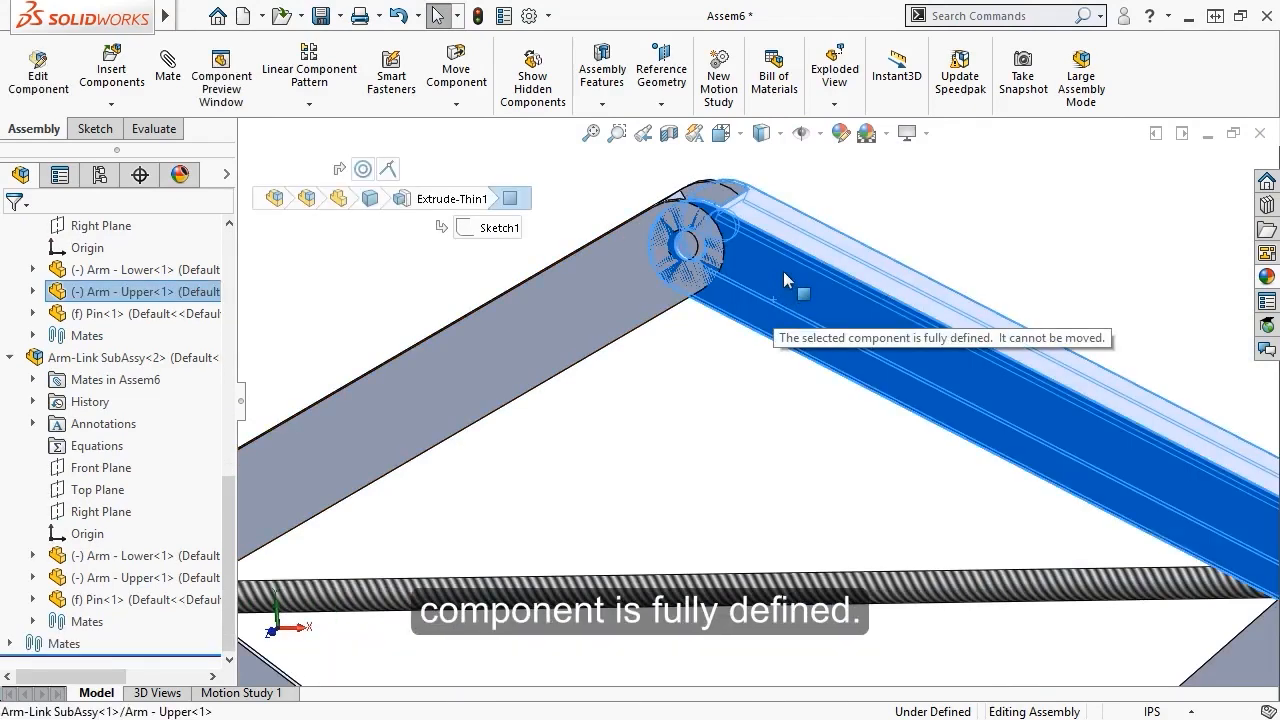
click(686, 374)
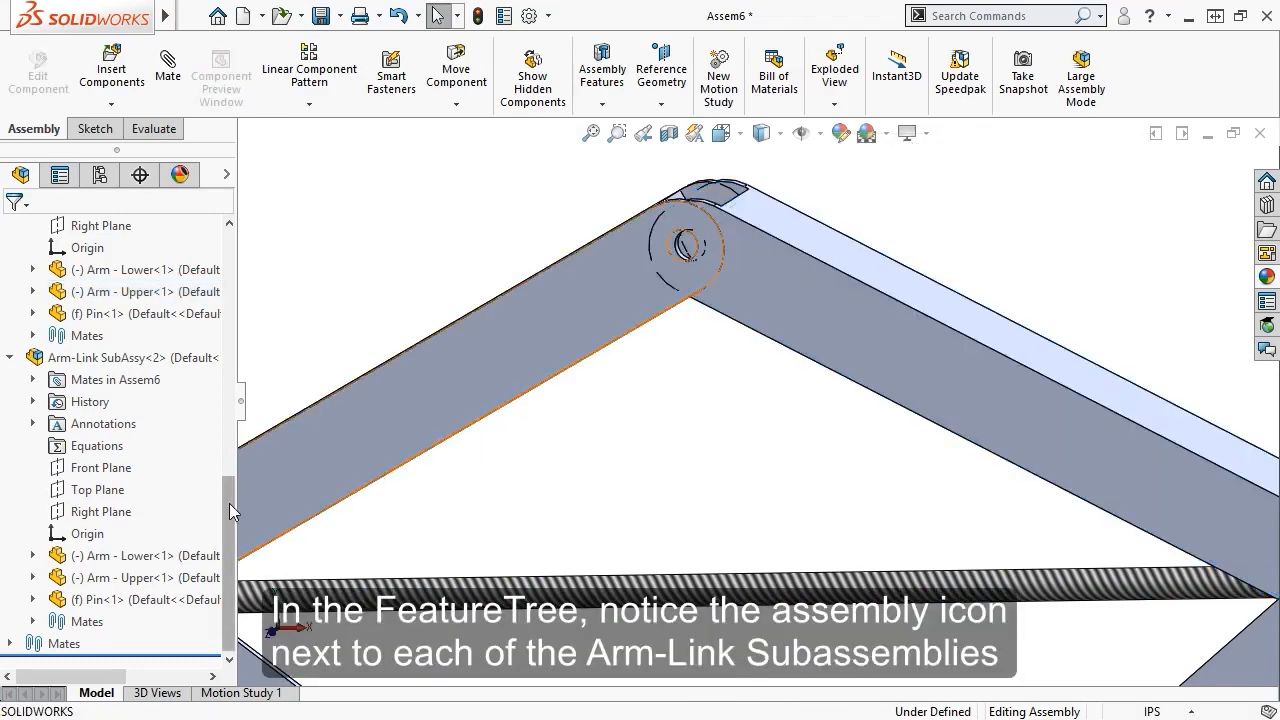
drag(229, 503, 233, 378)
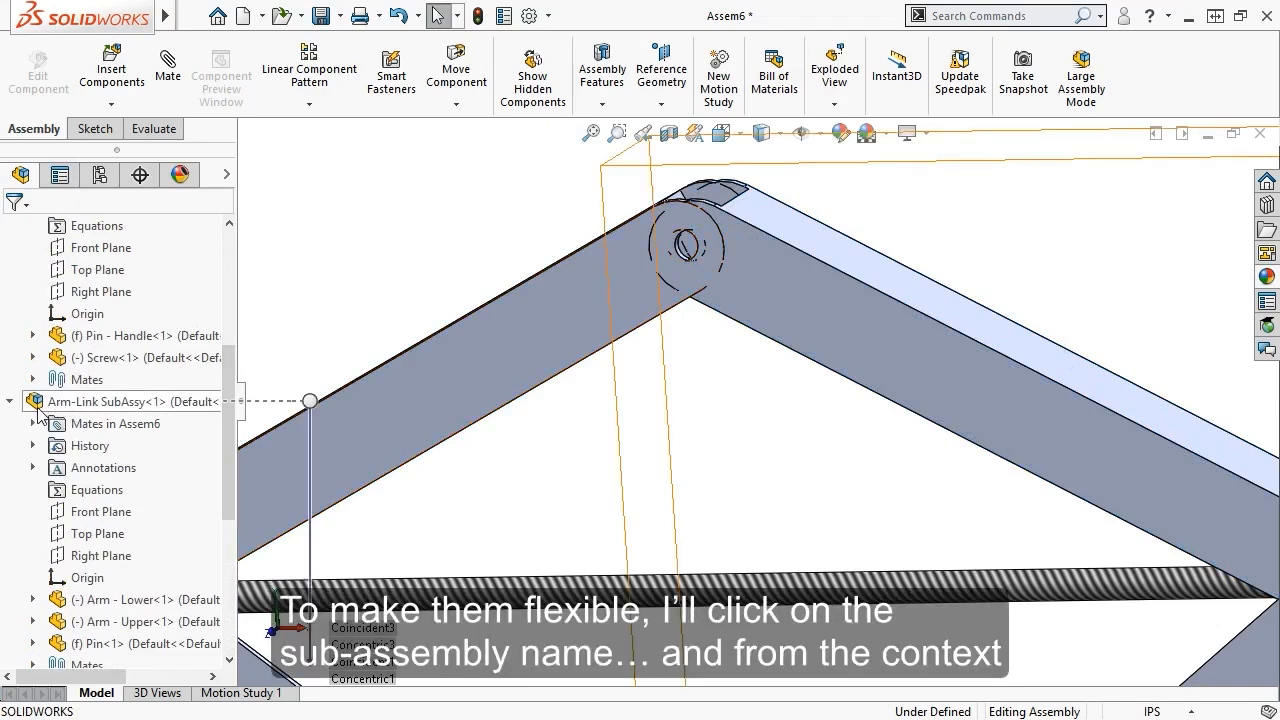
click(90, 402)
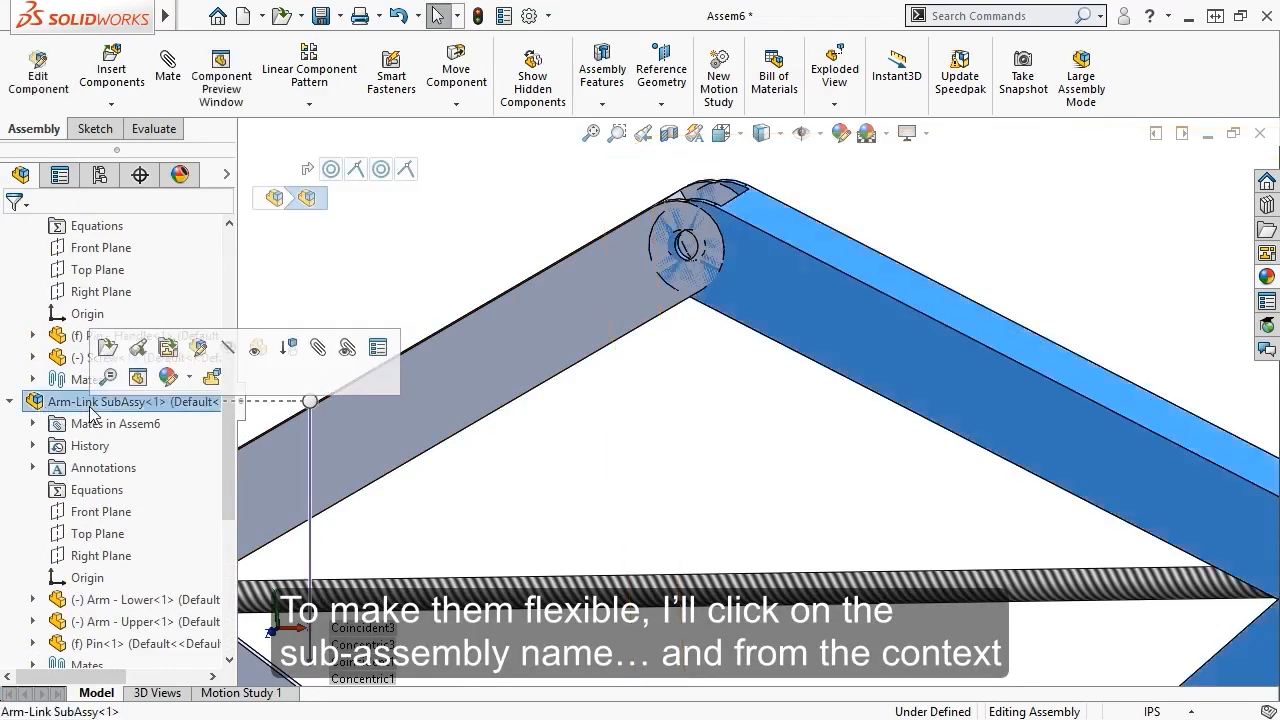
click(210, 380)
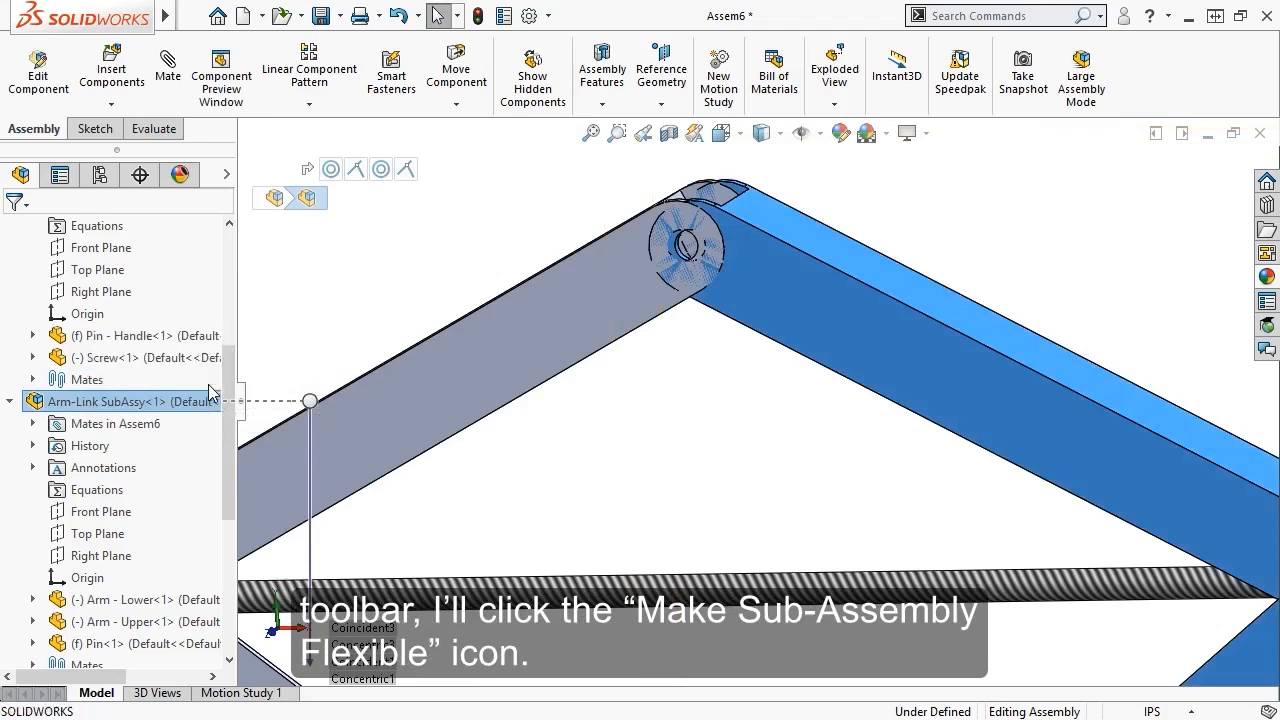
drag(229, 388, 231, 480)
click(104, 447)
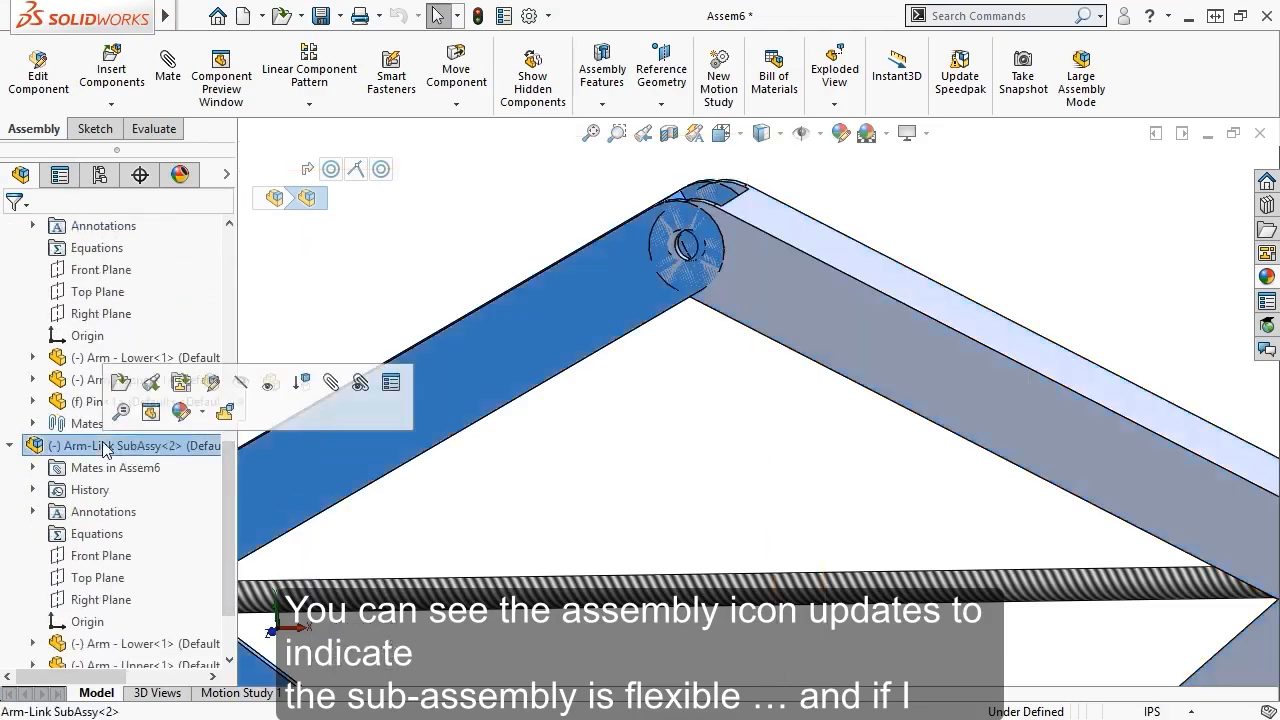
click(229, 422)
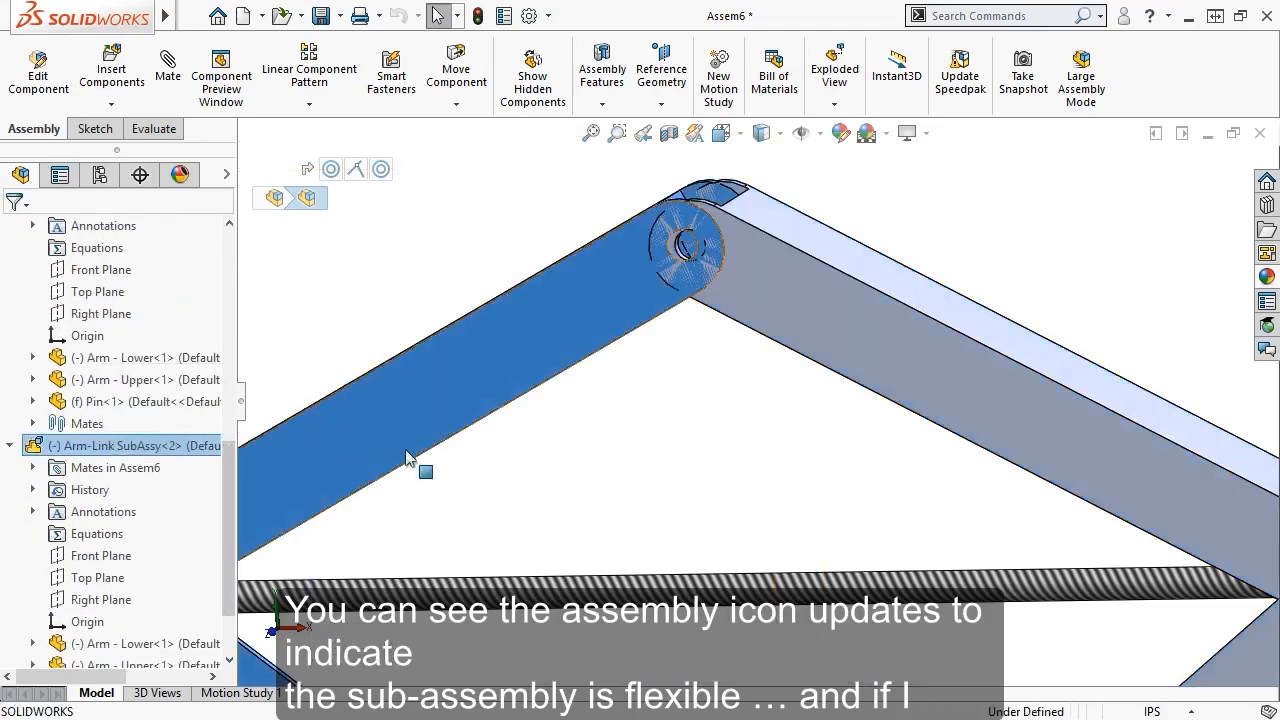
Swing the left and right upper arms upward to test the flexible linkage
click(531, 489)
key(f)
drag(622, 412, 588, 355)
drag(775, 370, 838, 297)
click(748, 357)
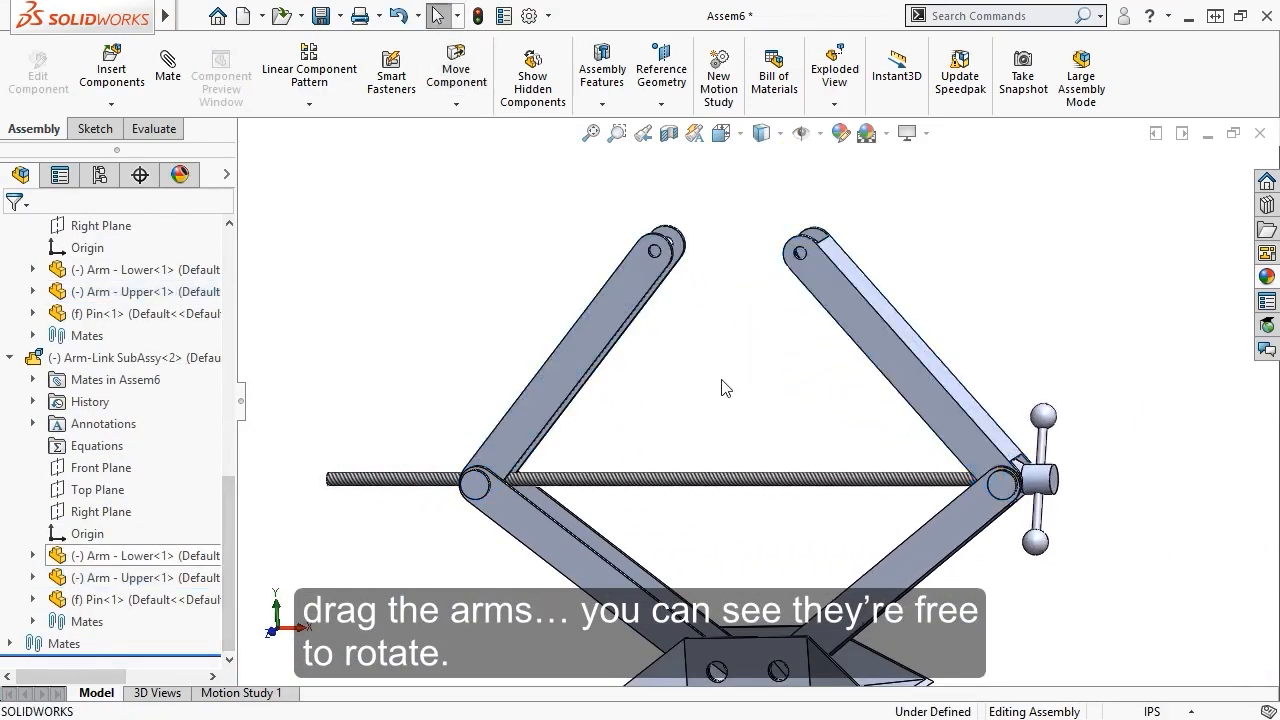
Make the Screw SubAssy's Top Plane parallel to the assembly Top Plane
drag(420, 484, 655, 413)
click(656, 413)
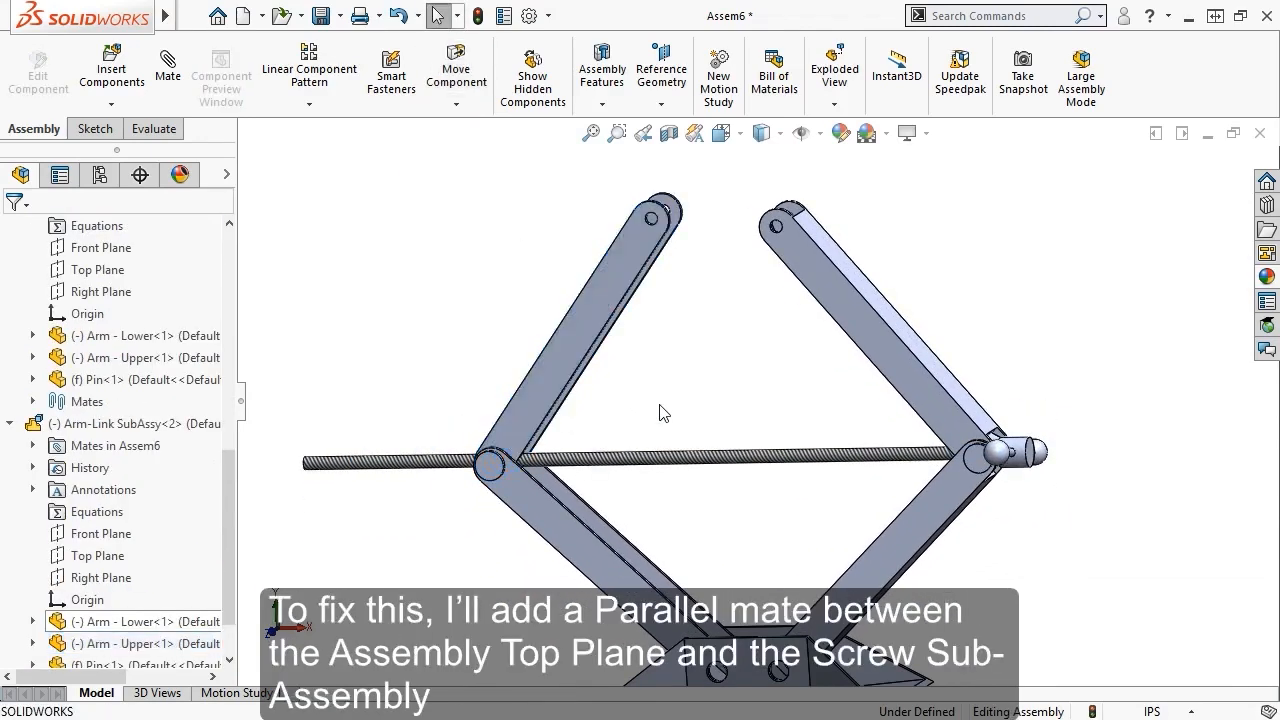
drag(230, 486, 226, 215)
click(90, 336)
ctrl+middle_drag(341, 370, 368, 266)
drag(230, 300, 233, 349)
click(104, 447)
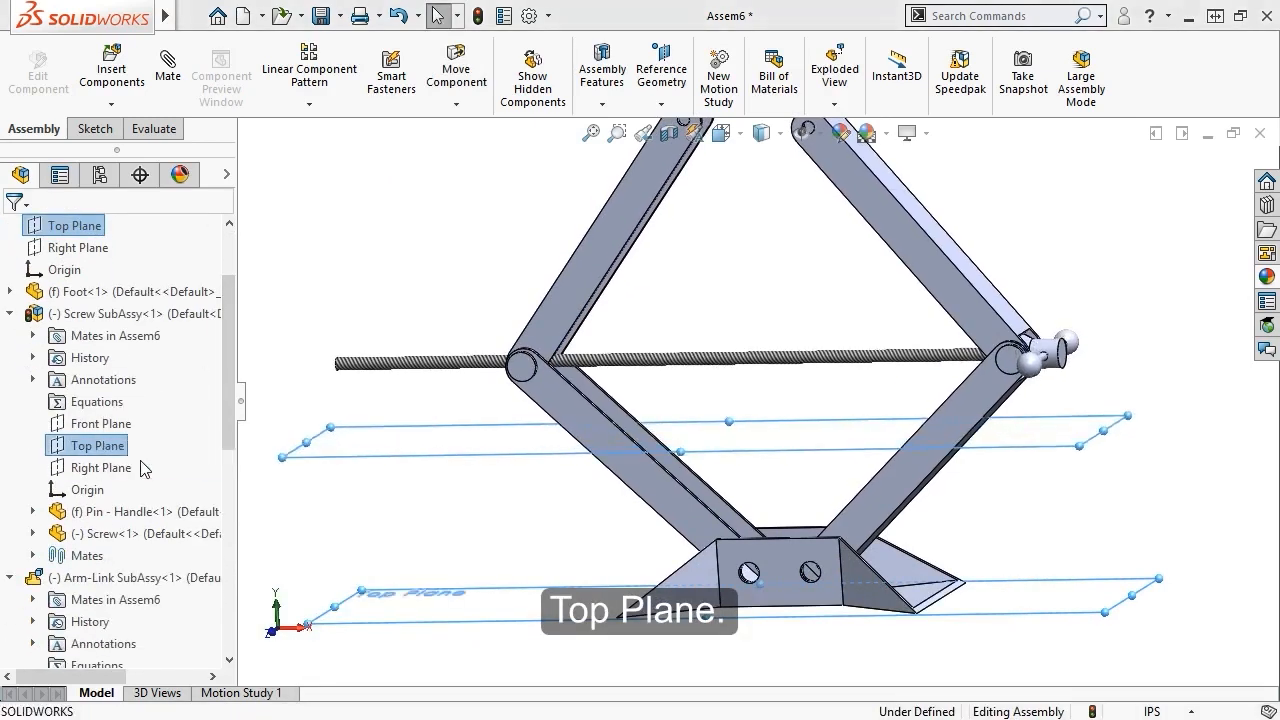
key(Escape)
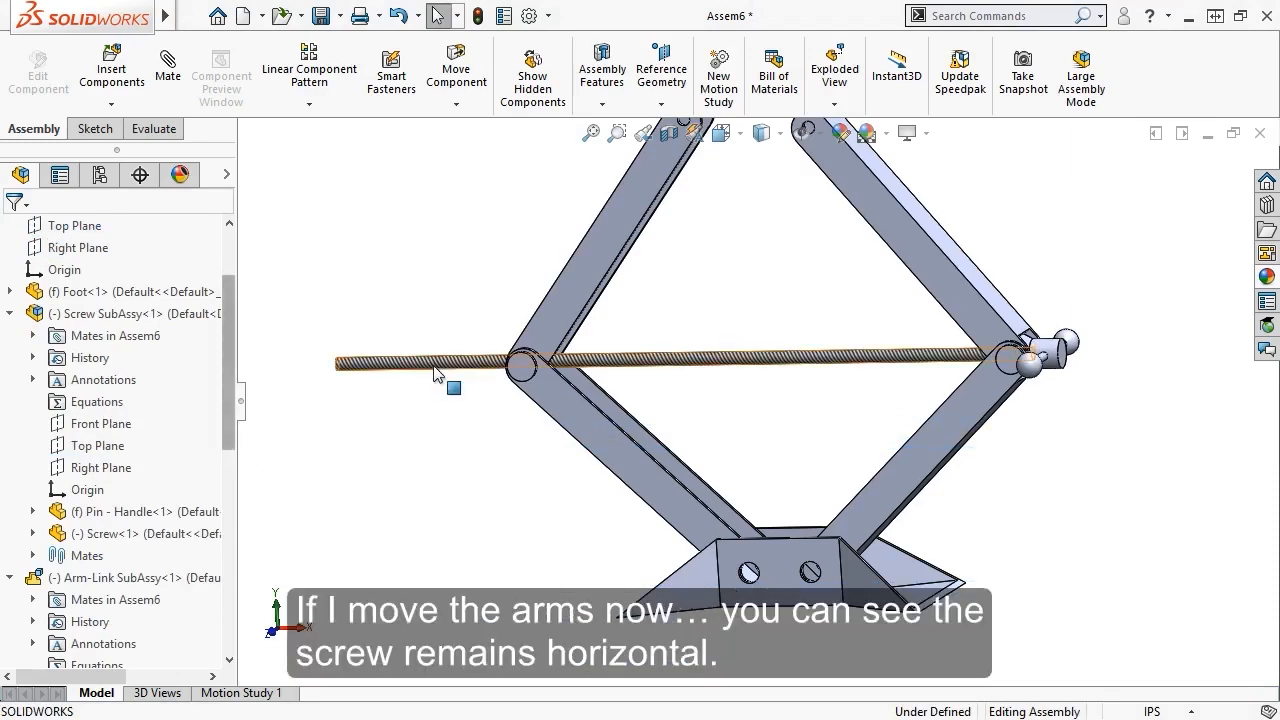
Swing the upper-left arm to check the screw stays horizontal as the linkage flexes
drag(552, 338, 542, 350)
drag(543, 381, 558, 326)
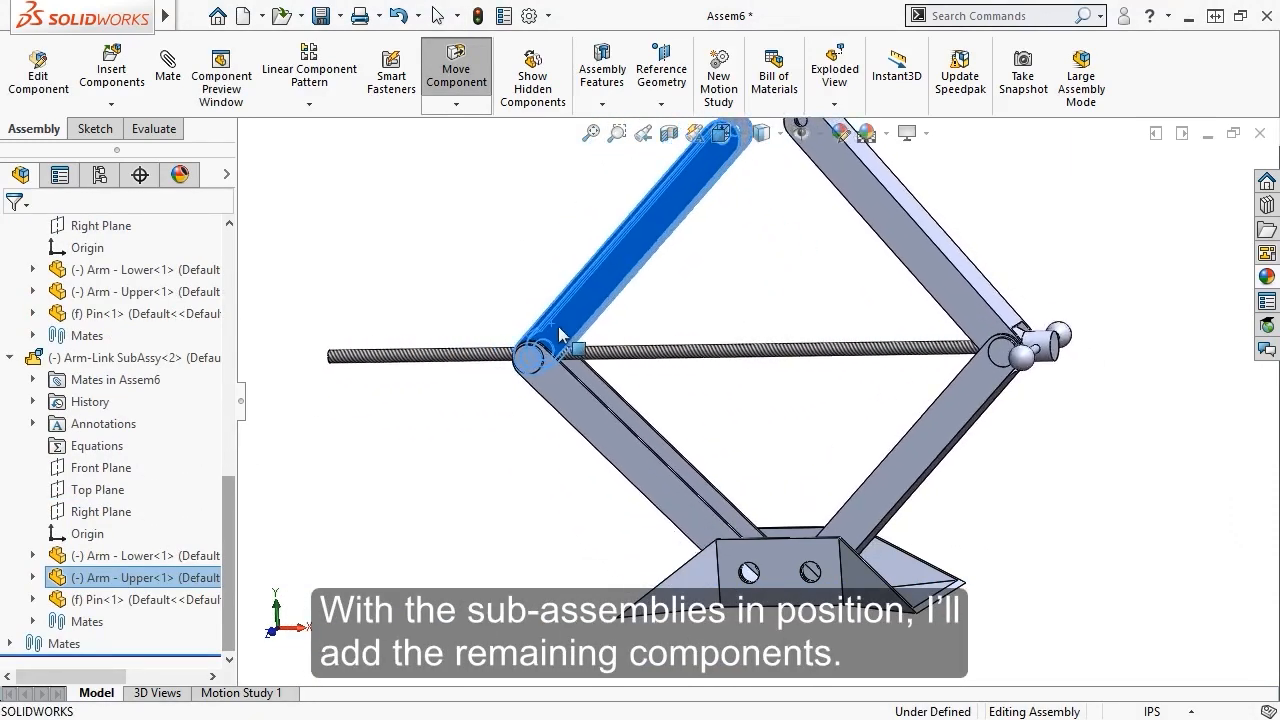
key(Escape)
ctrl+middle_drag(514, 297, 488, 346)
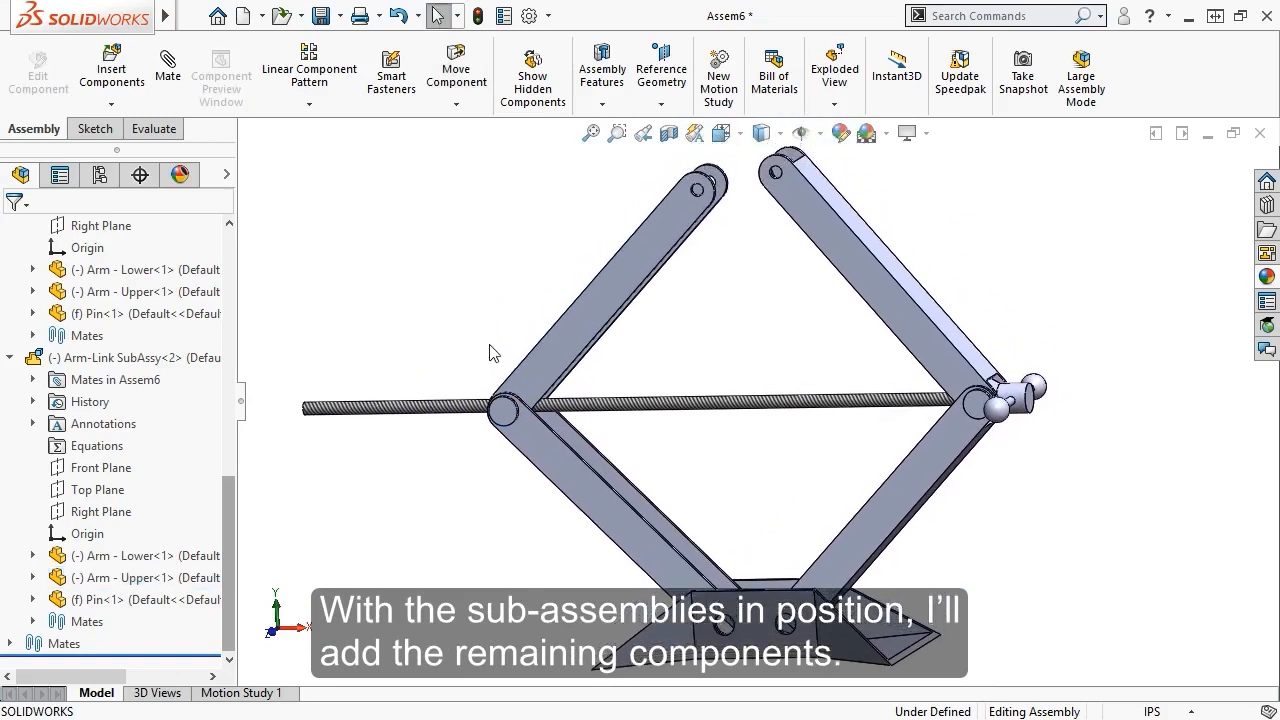
Load Pin - Large, Pin - Small and Top Bracket for insertion, with the insert panel pinned
click(112, 77)
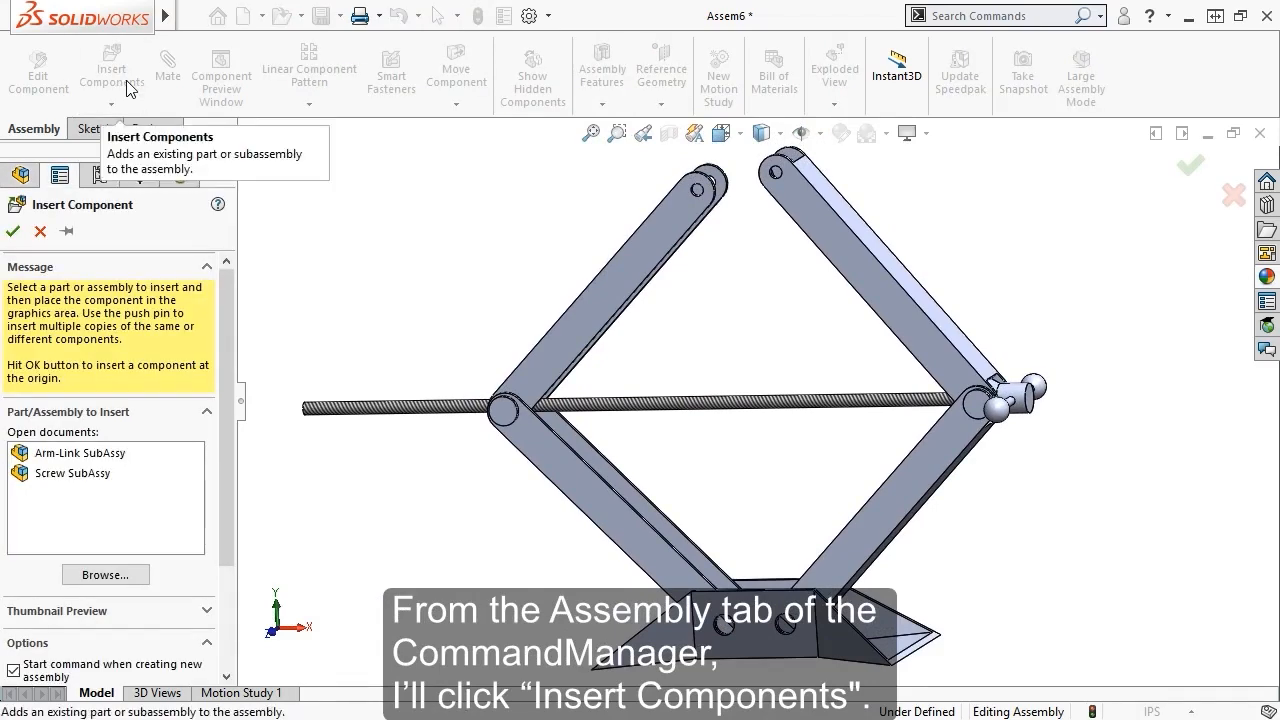
click(105, 575)
click(365, 318)
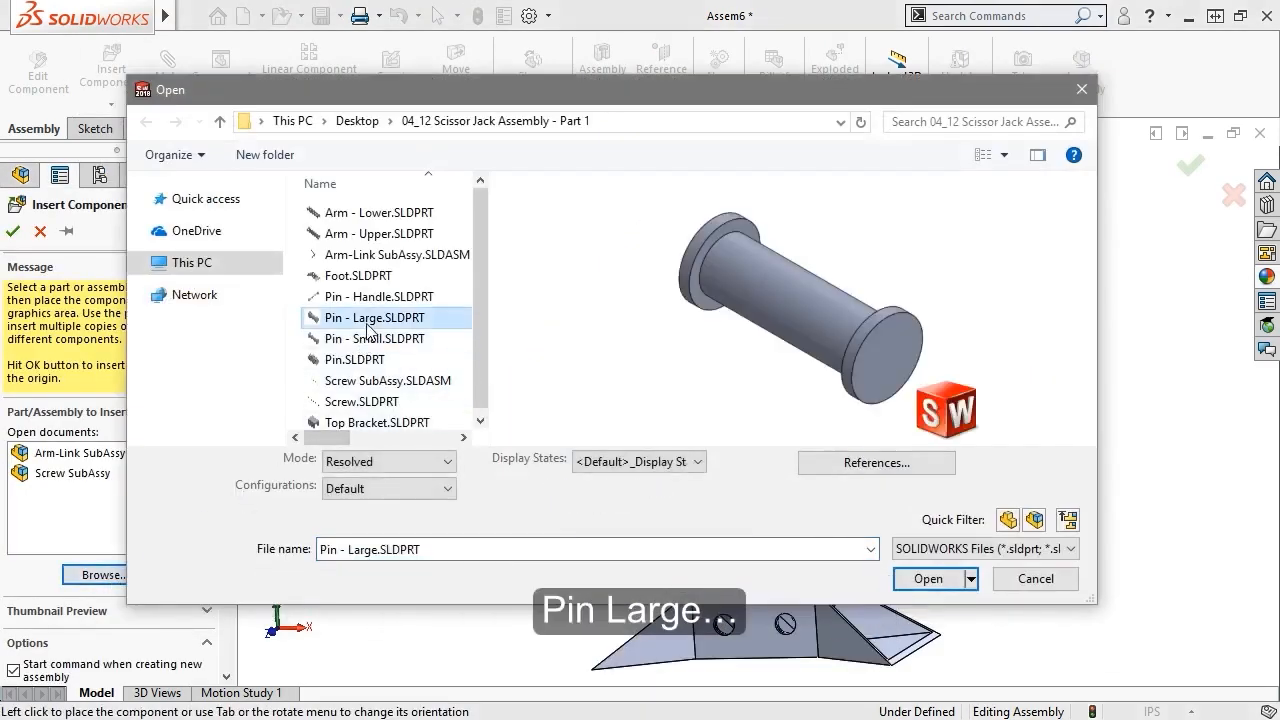
ctrl+click(370, 340)
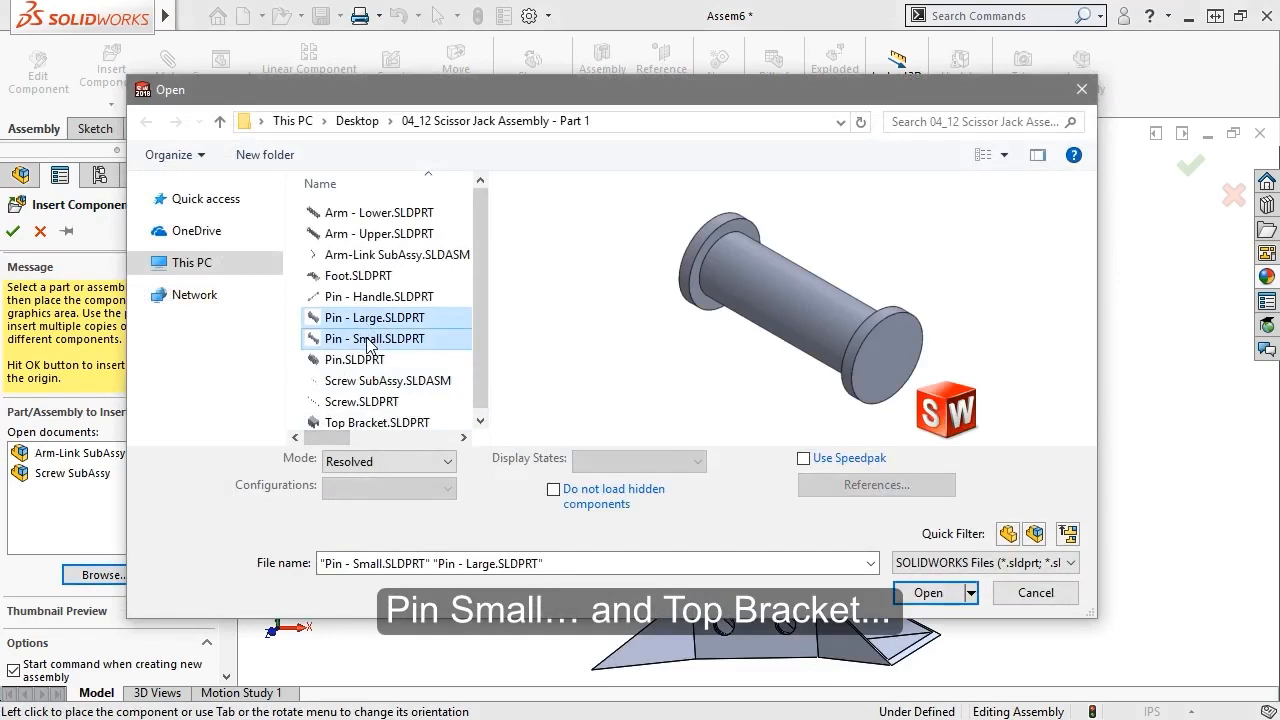
ctrl+click(375, 422)
click(903, 598)
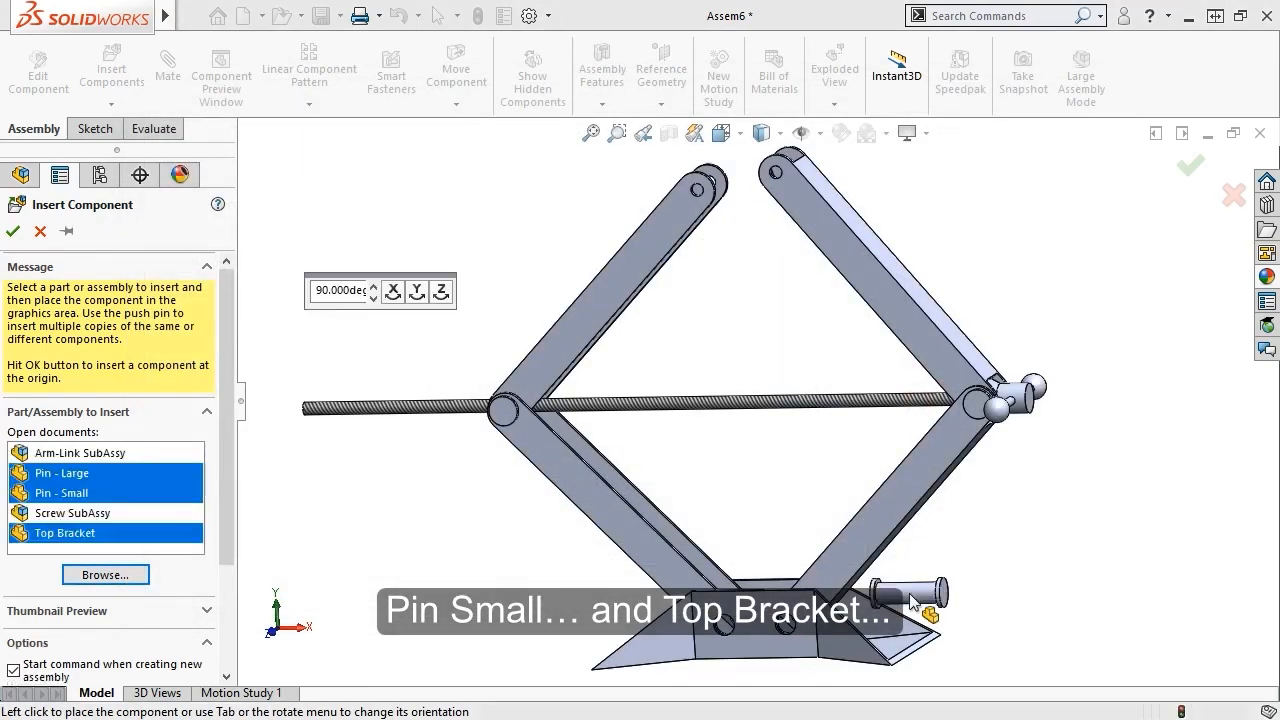
click(66, 233)
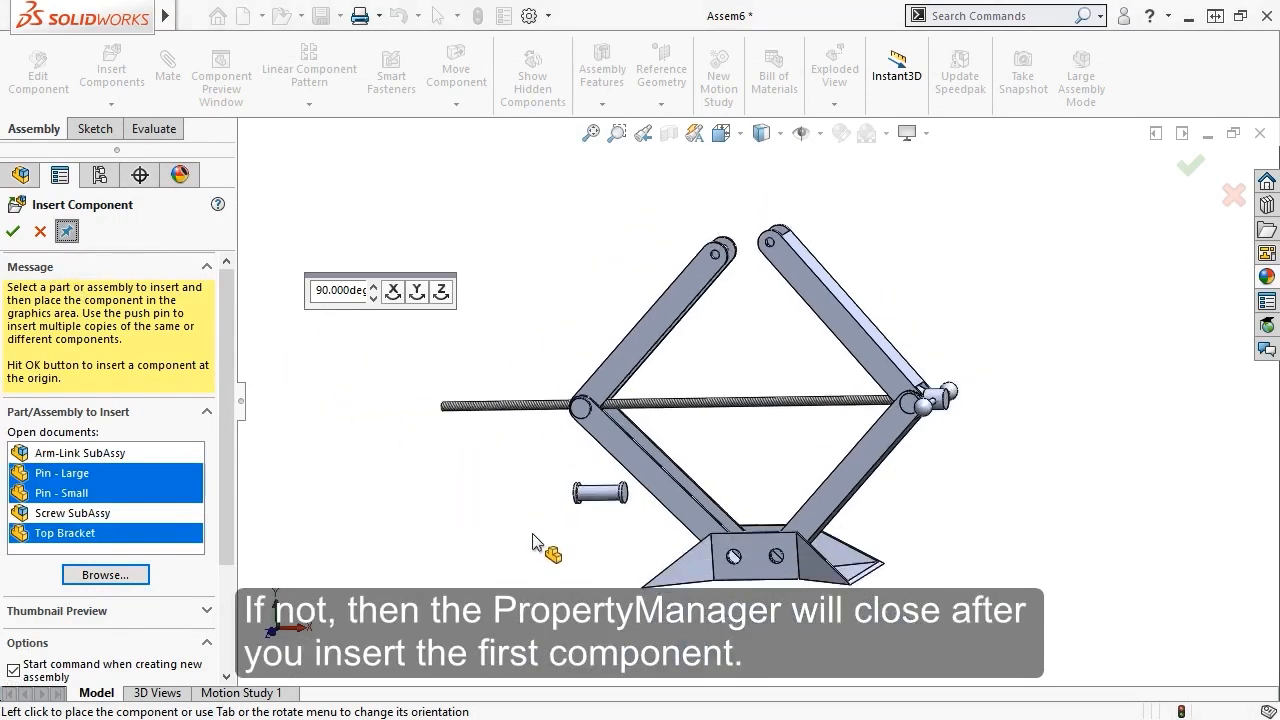
Place two large pins below the foot
key(ctrl+Up)
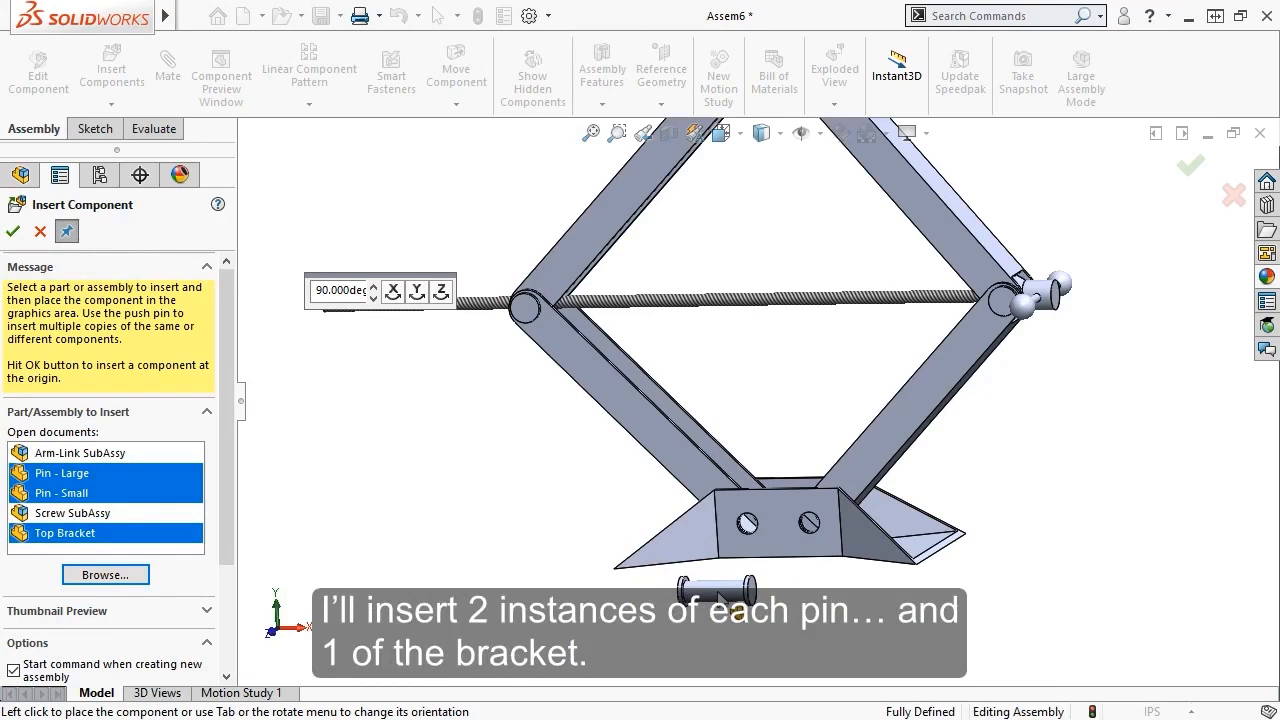
click(720, 597)
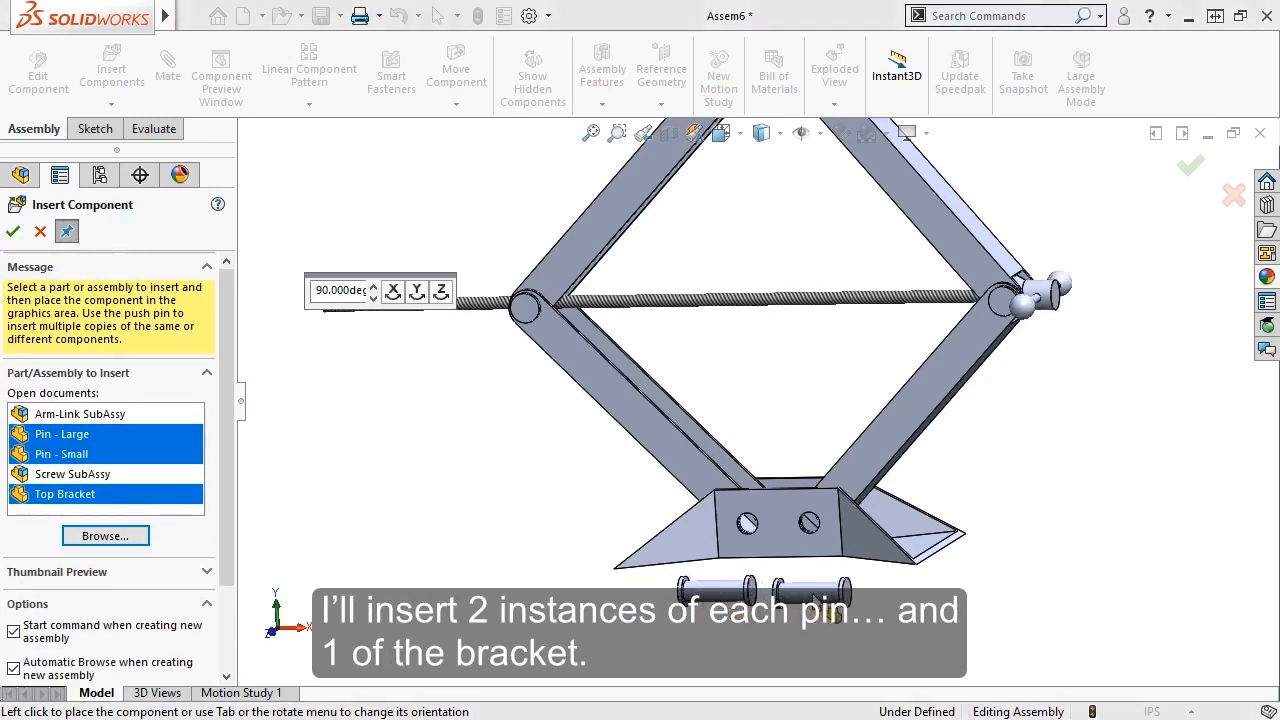
click(814, 596)
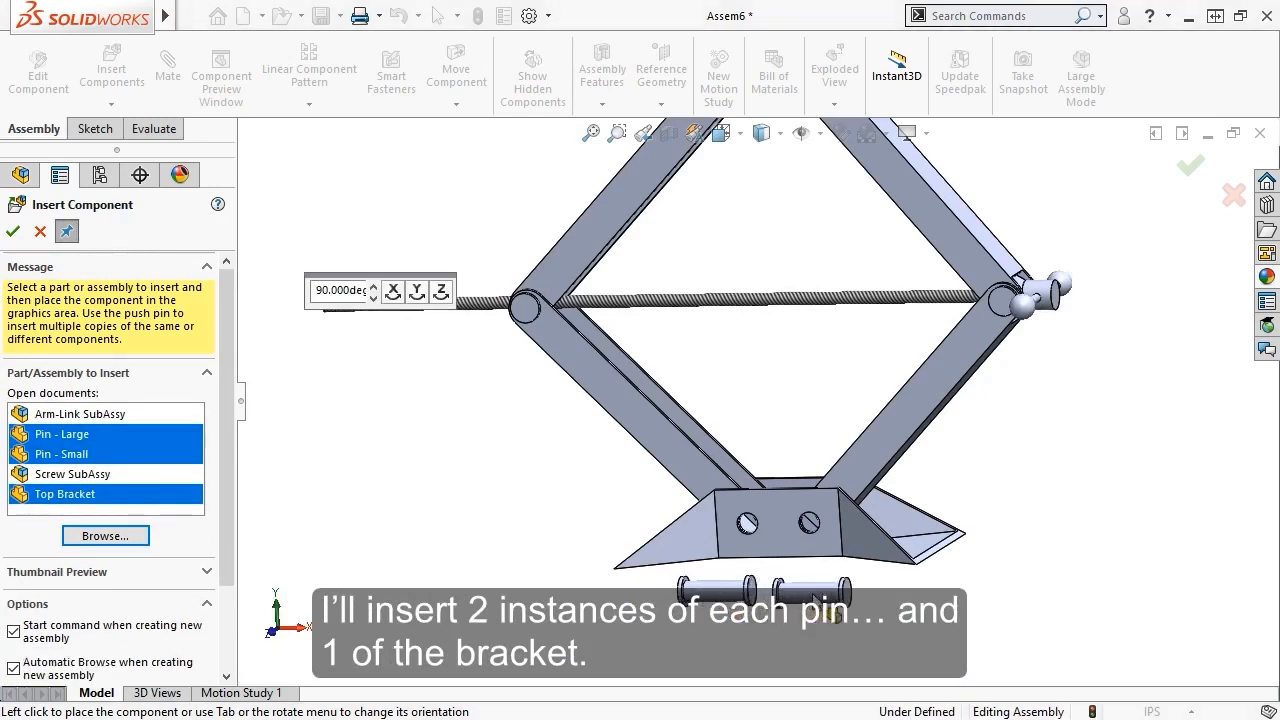
Place two small pins above the arm tops and the top bracket above them
click(117, 456)
key(z)
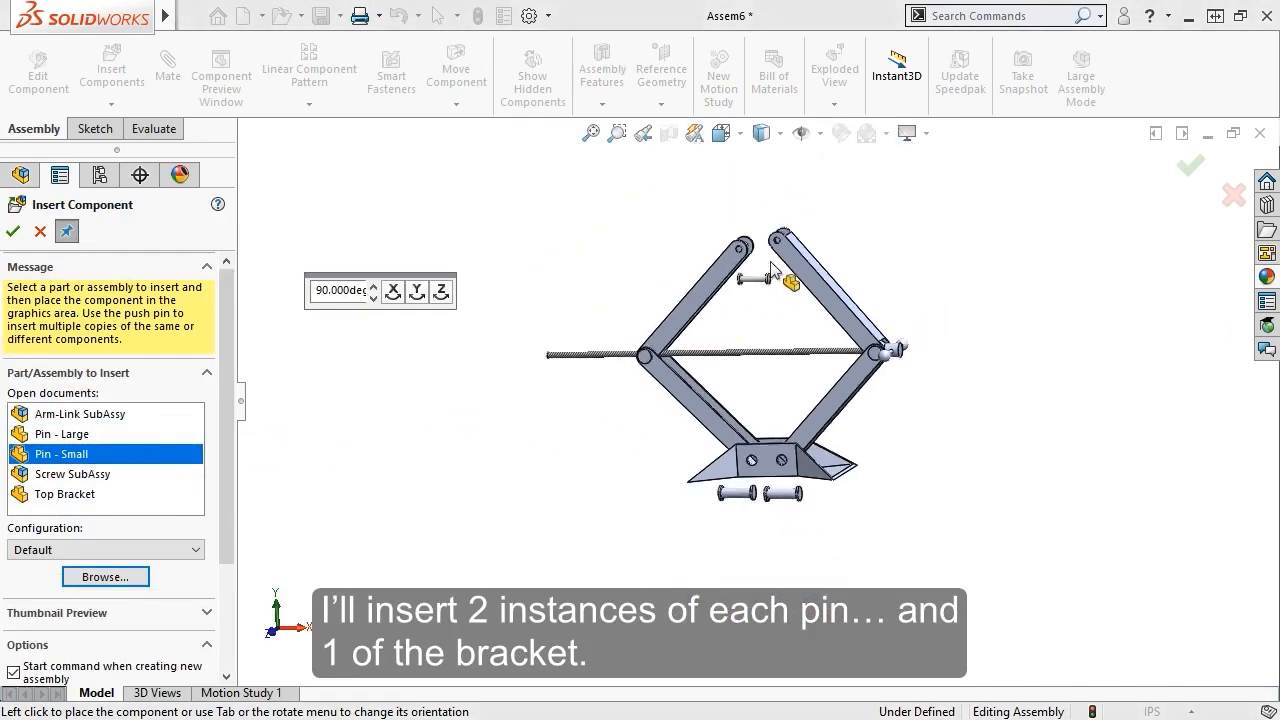
scroll(772, 268, down, 3)
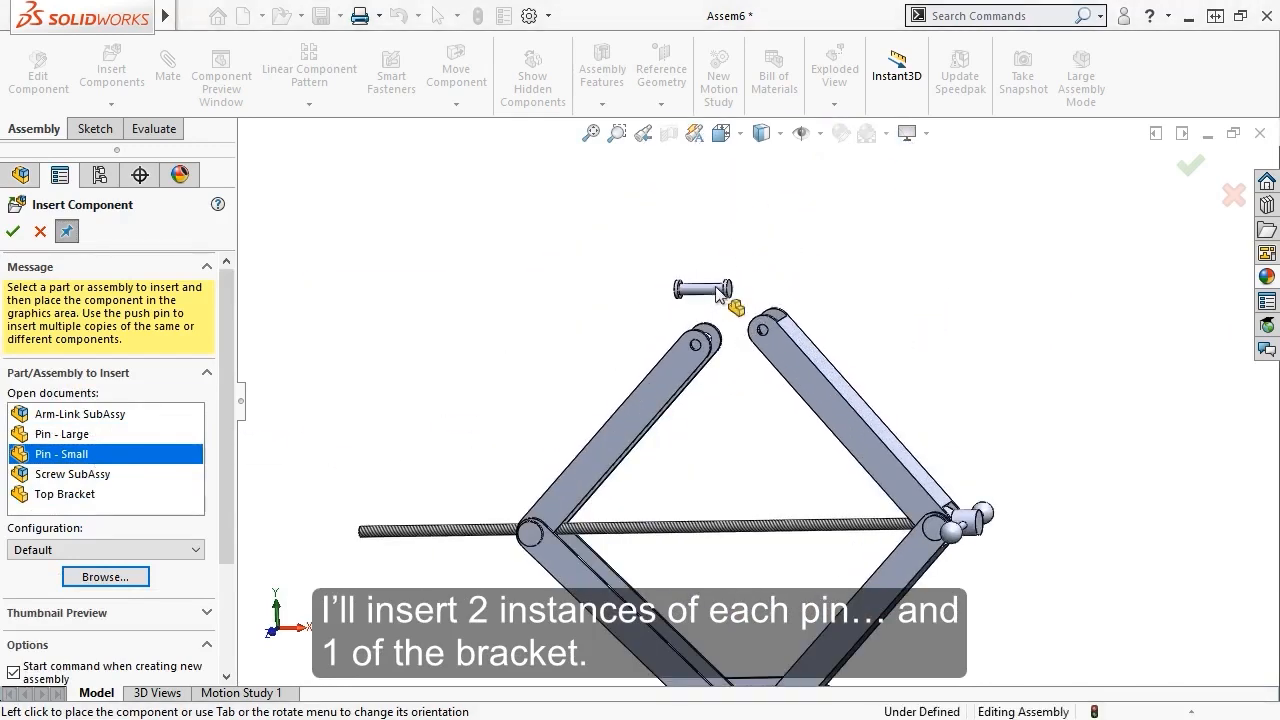
click(703, 296)
click(777, 291)
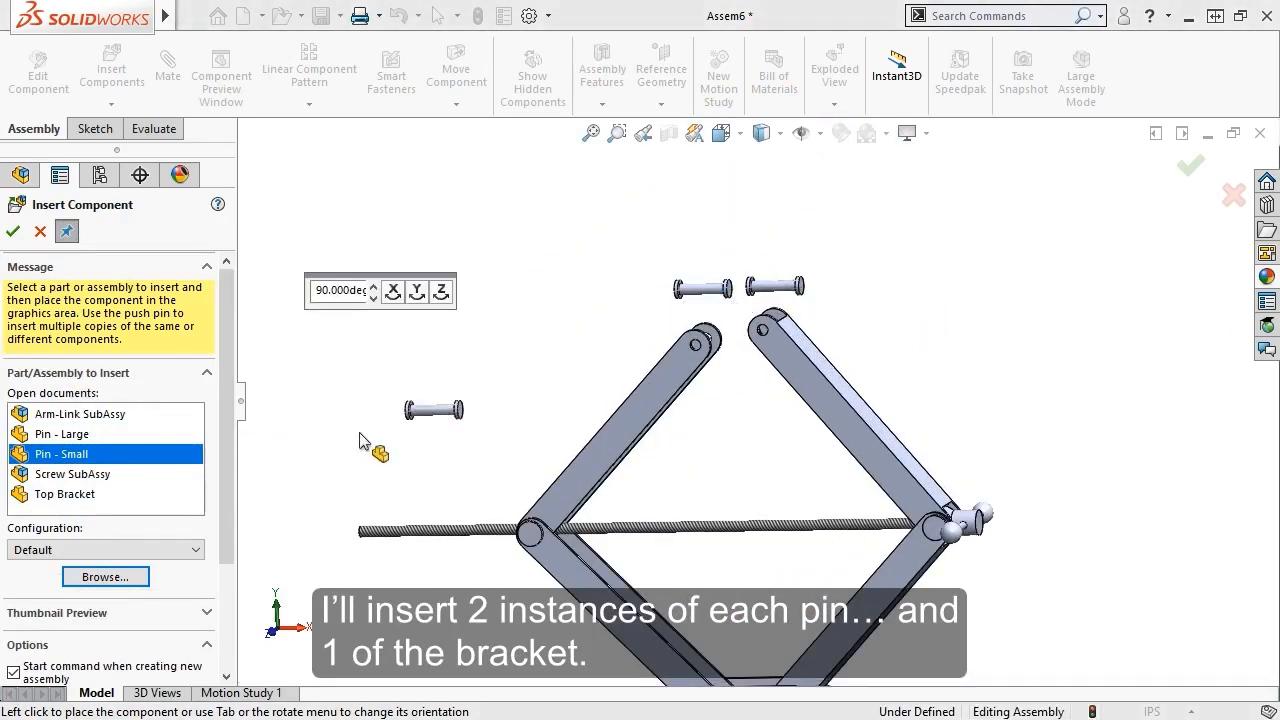
click(84, 496)
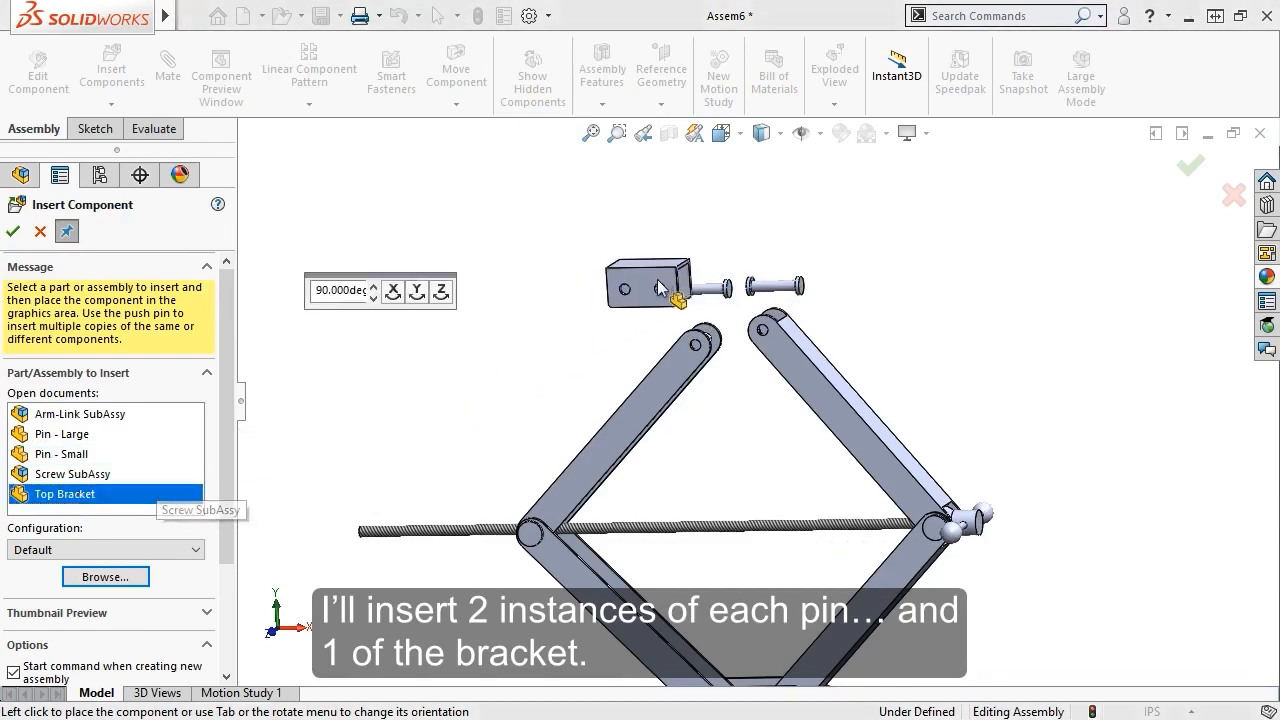
click(755, 245)
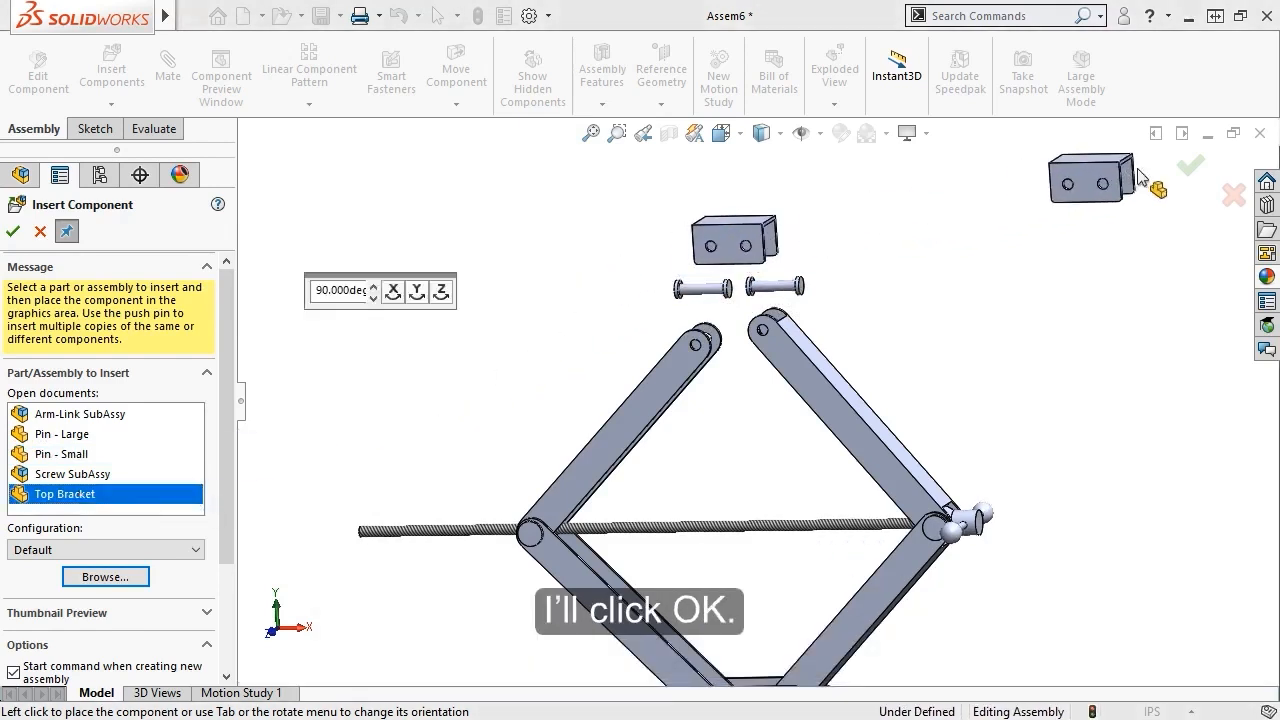
click(1176, 170)
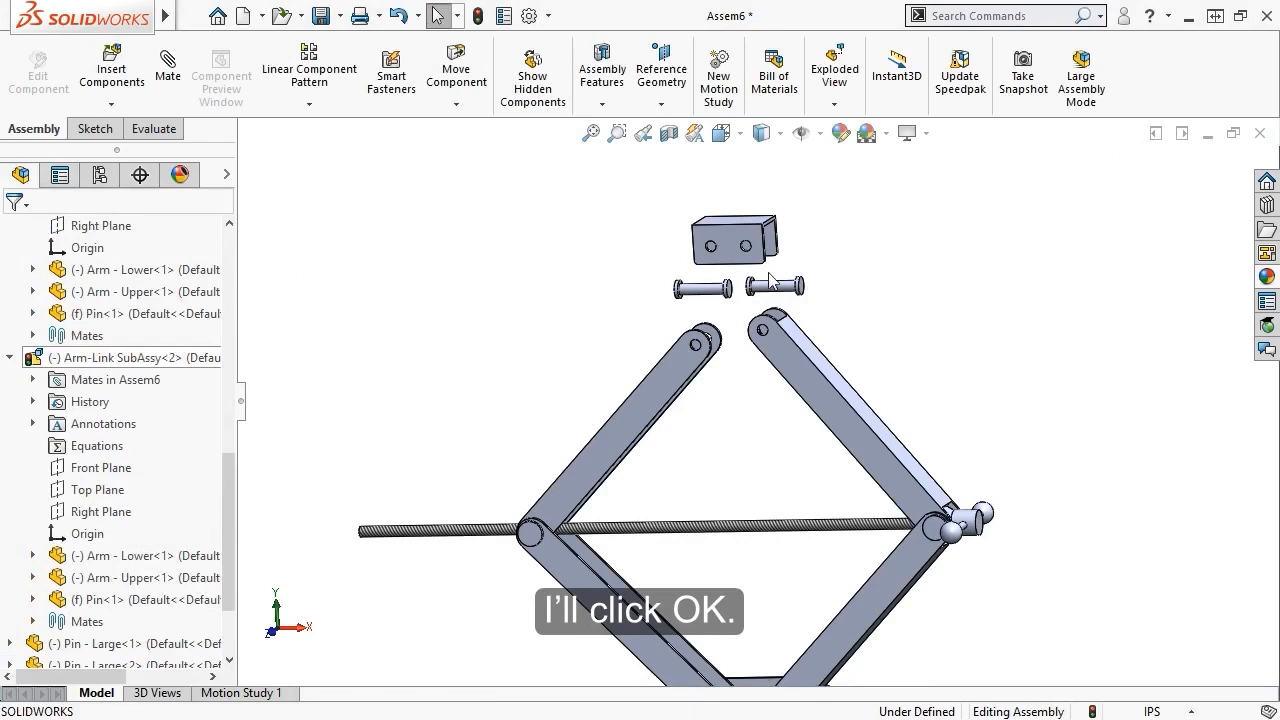
Make a top bracket hole concentric with the right upper arm's hole
scroll(765, 290, down, 6)
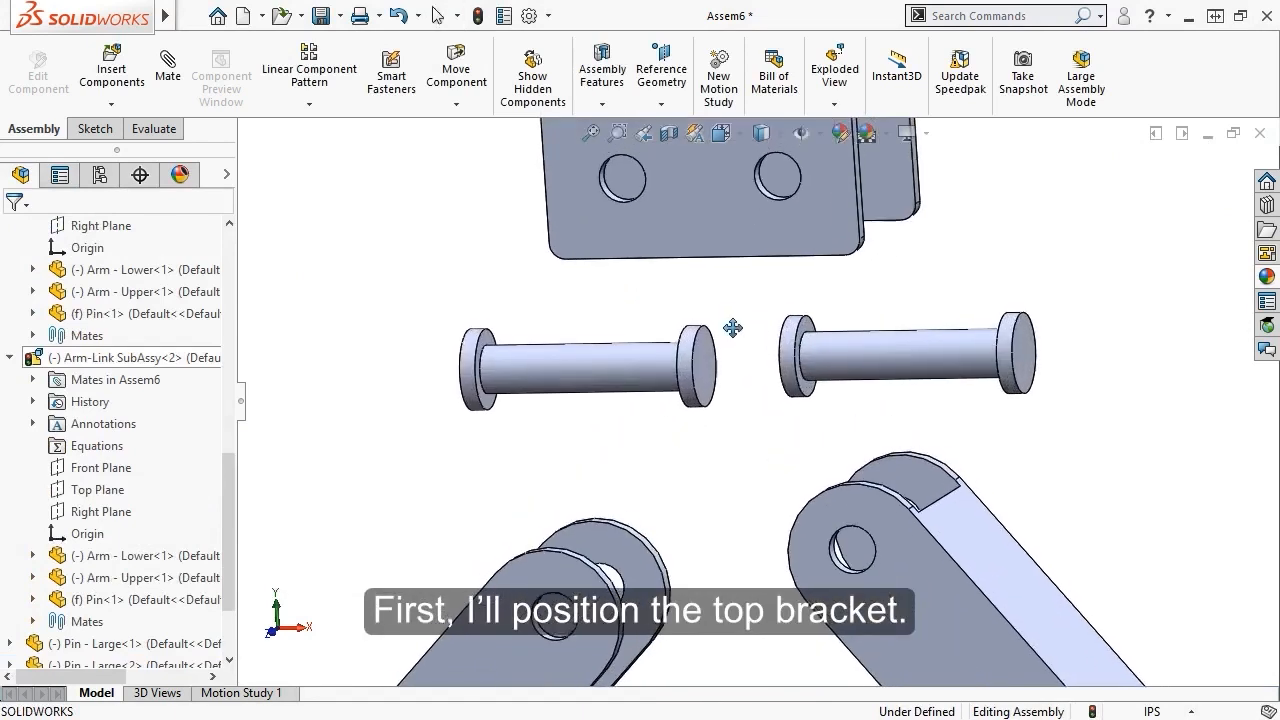
ctrl+middle_drag(733, 328, 717, 358)
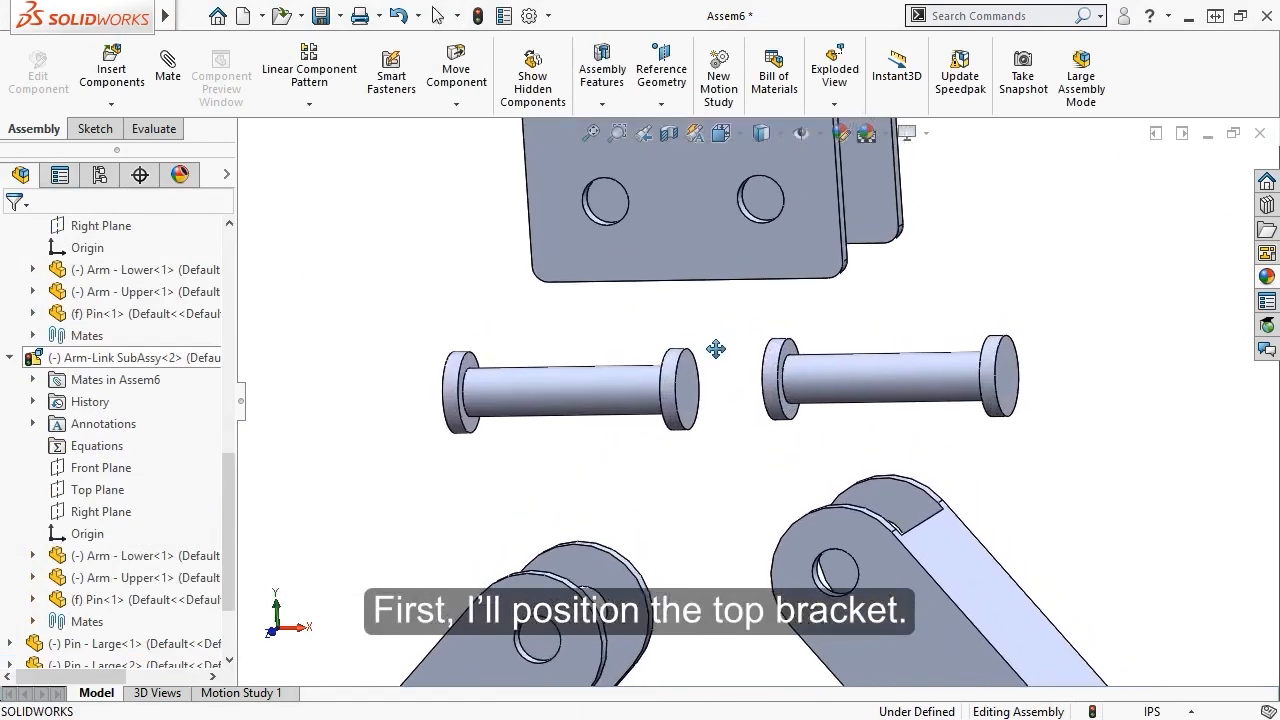
click(747, 213)
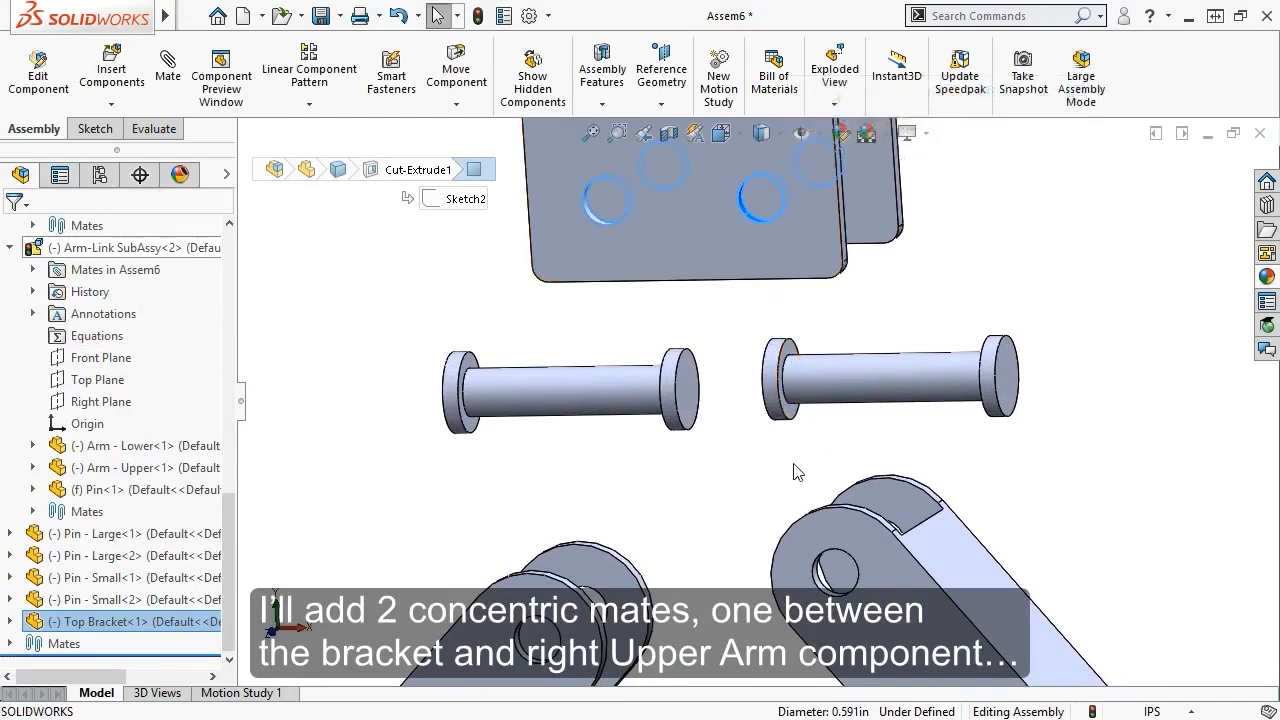
ctrl+click(824, 574)
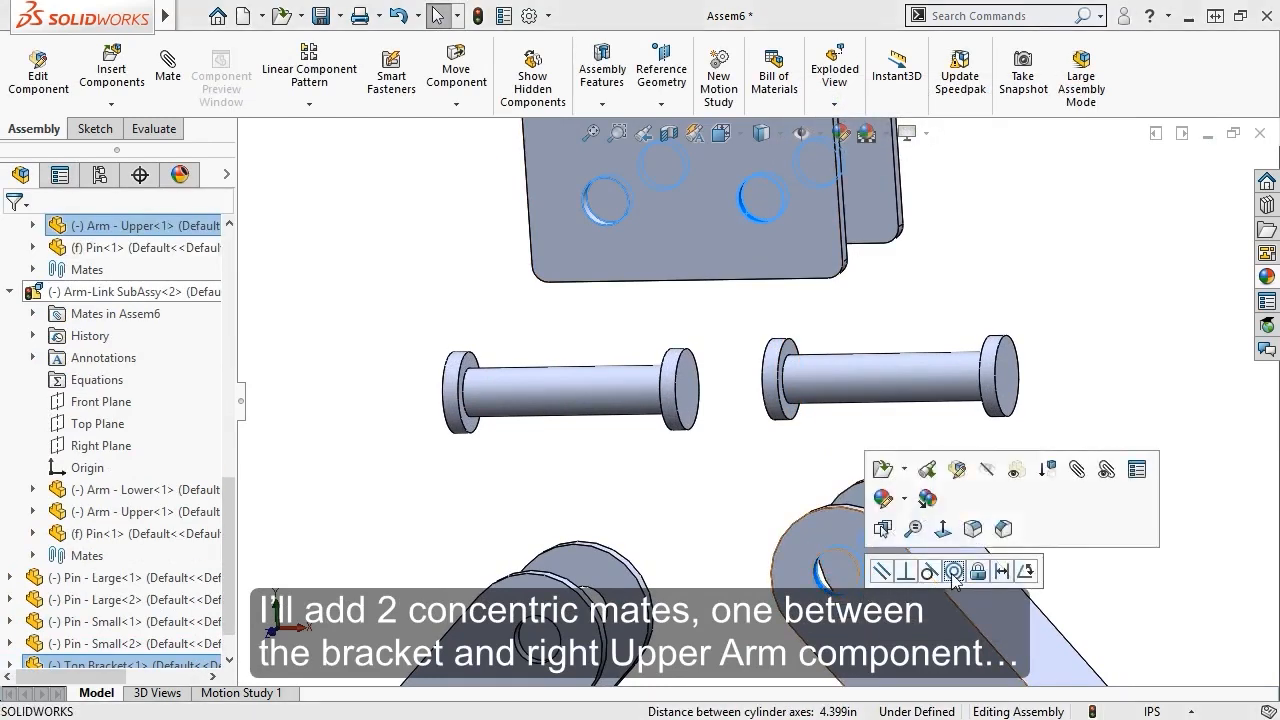
click(953, 574)
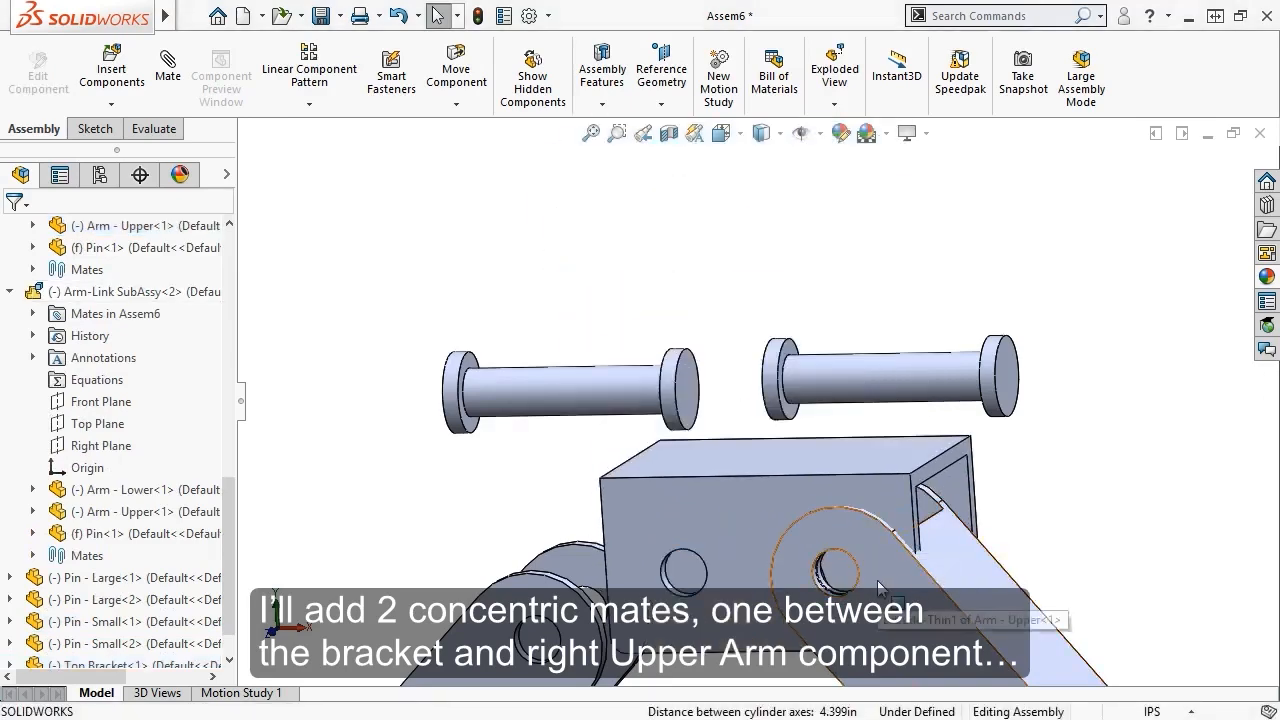
Make the left upper arm's hole concentric with the matching bracket hole
scroll(641, 446, down, 6)
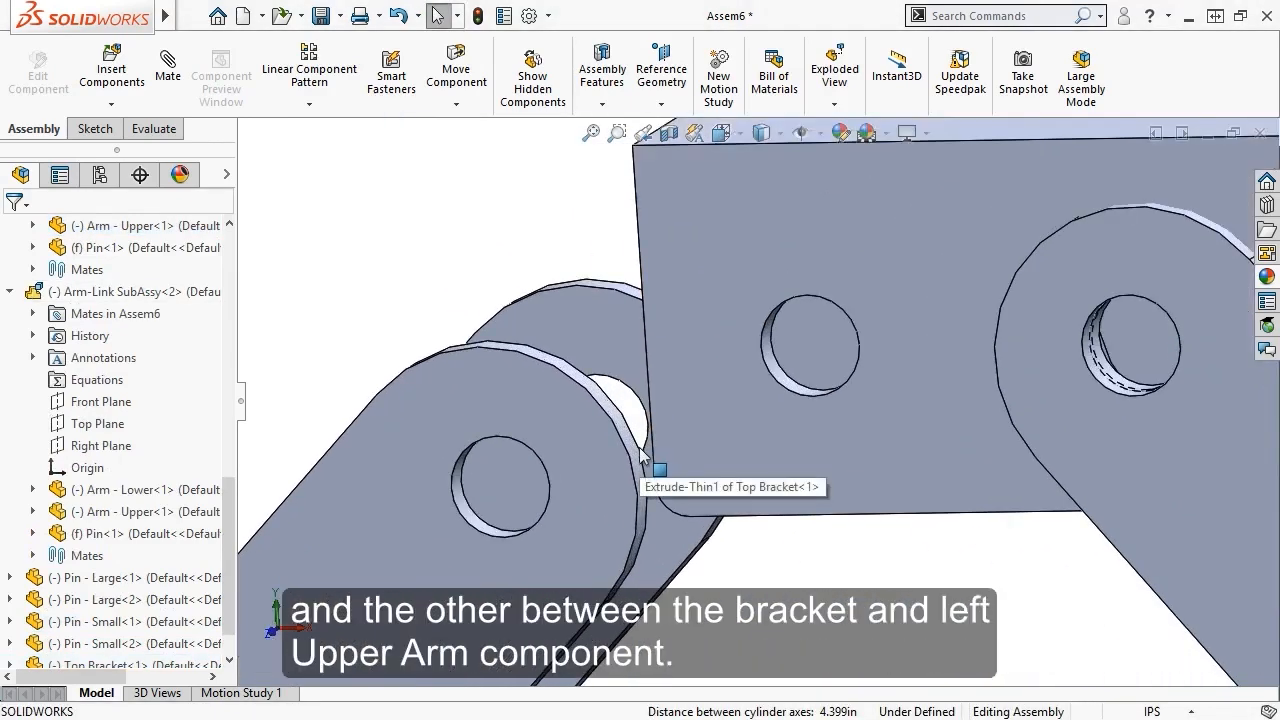
click(470, 518)
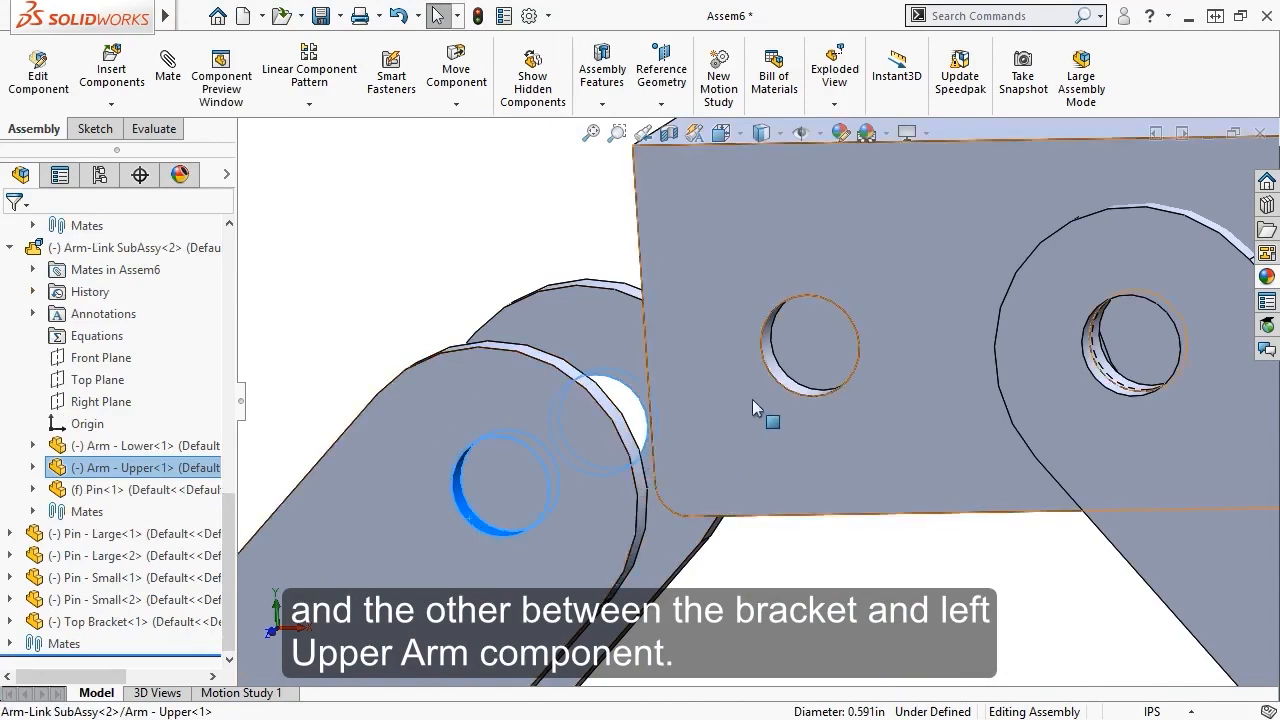
click(786, 380)
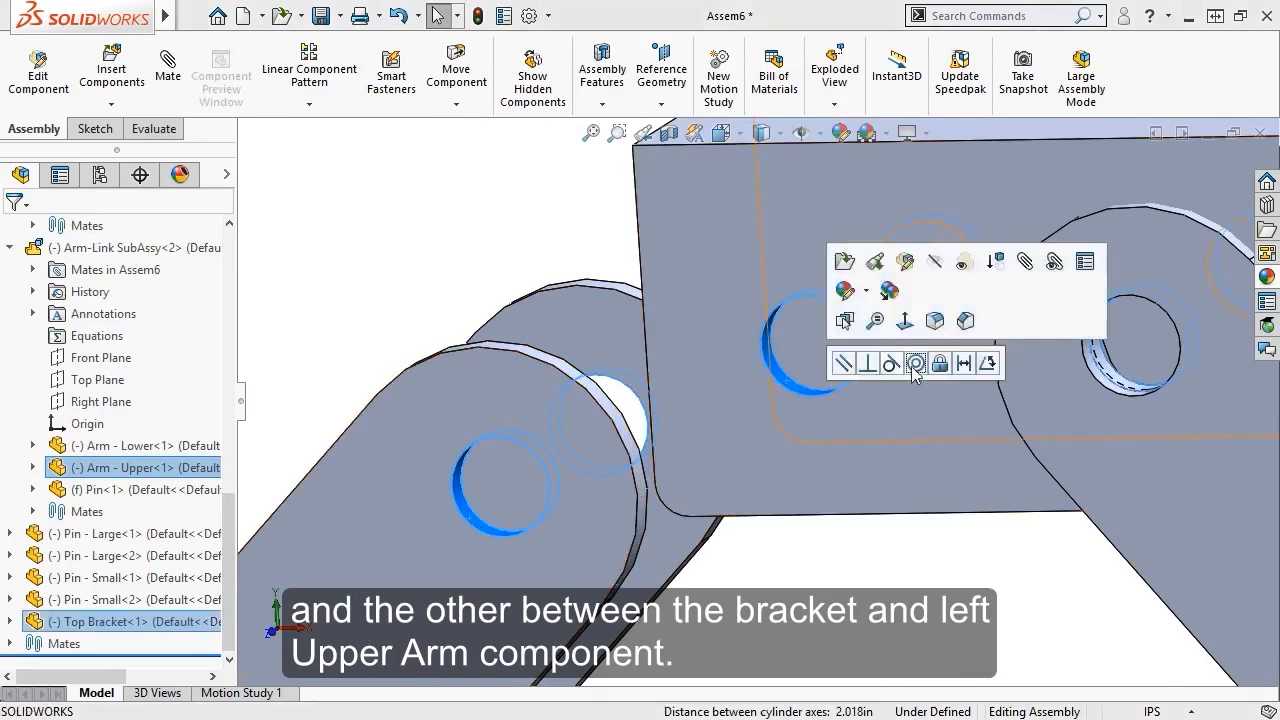
click(915, 363)
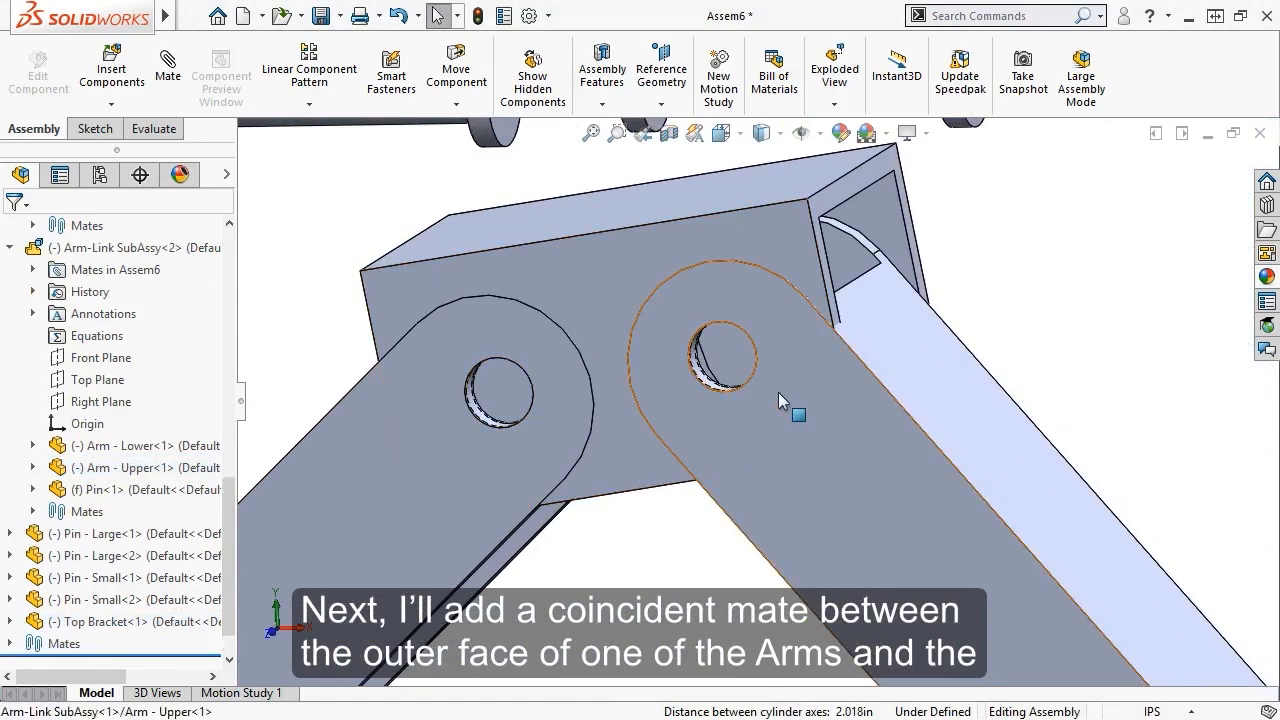
Make the upper arm's outer face coincident with the bracket's inner face, then drag the bracket
click(779, 393)
middle_drag(778, 392, 629, 421)
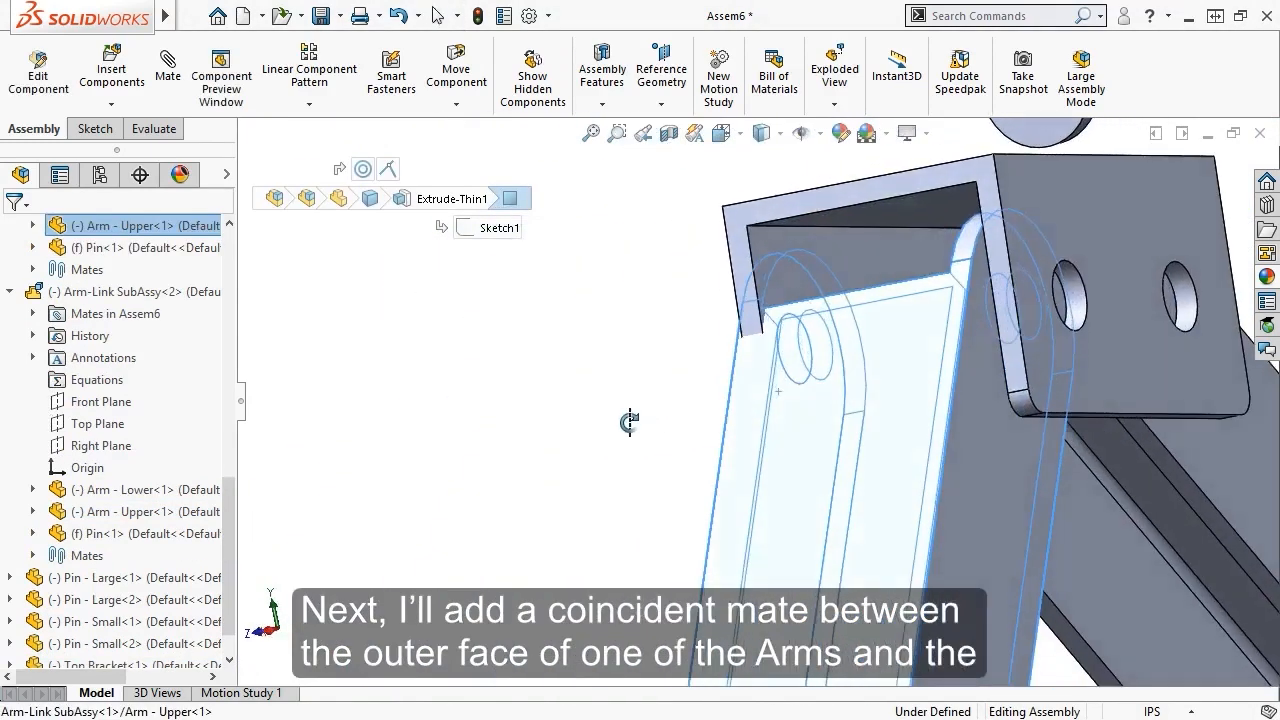
click(777, 286)
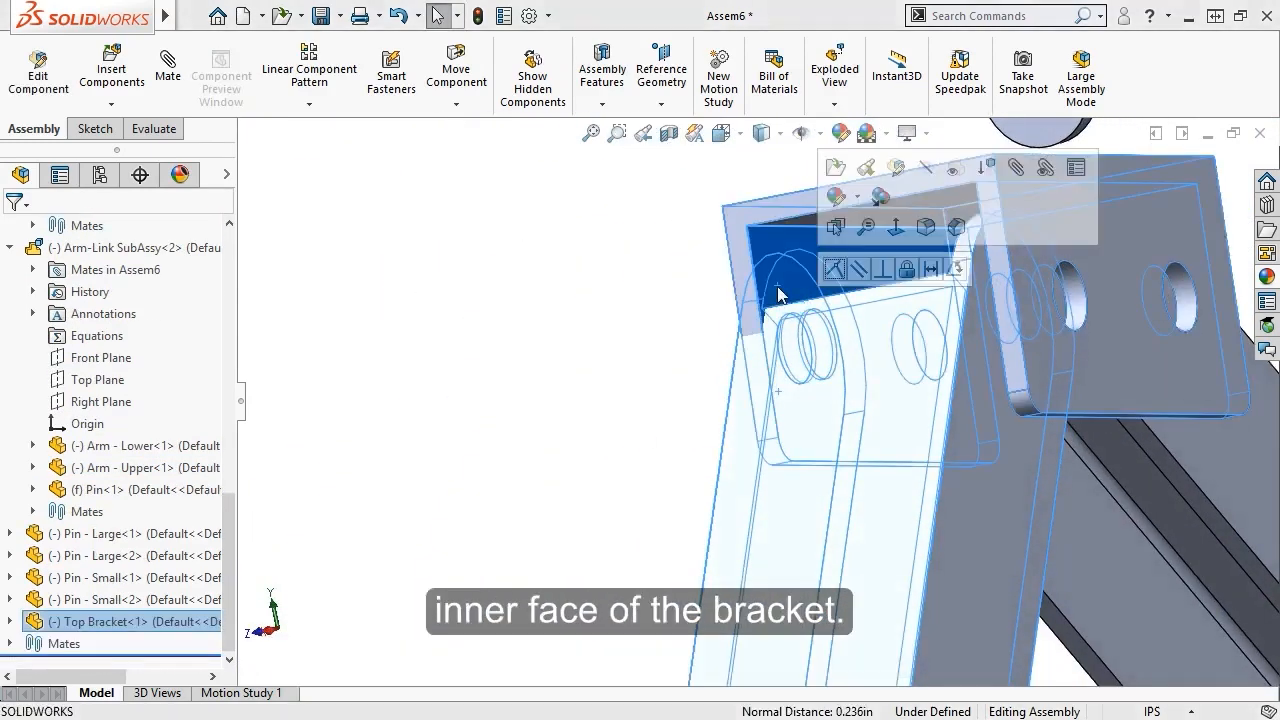
click(835, 270)
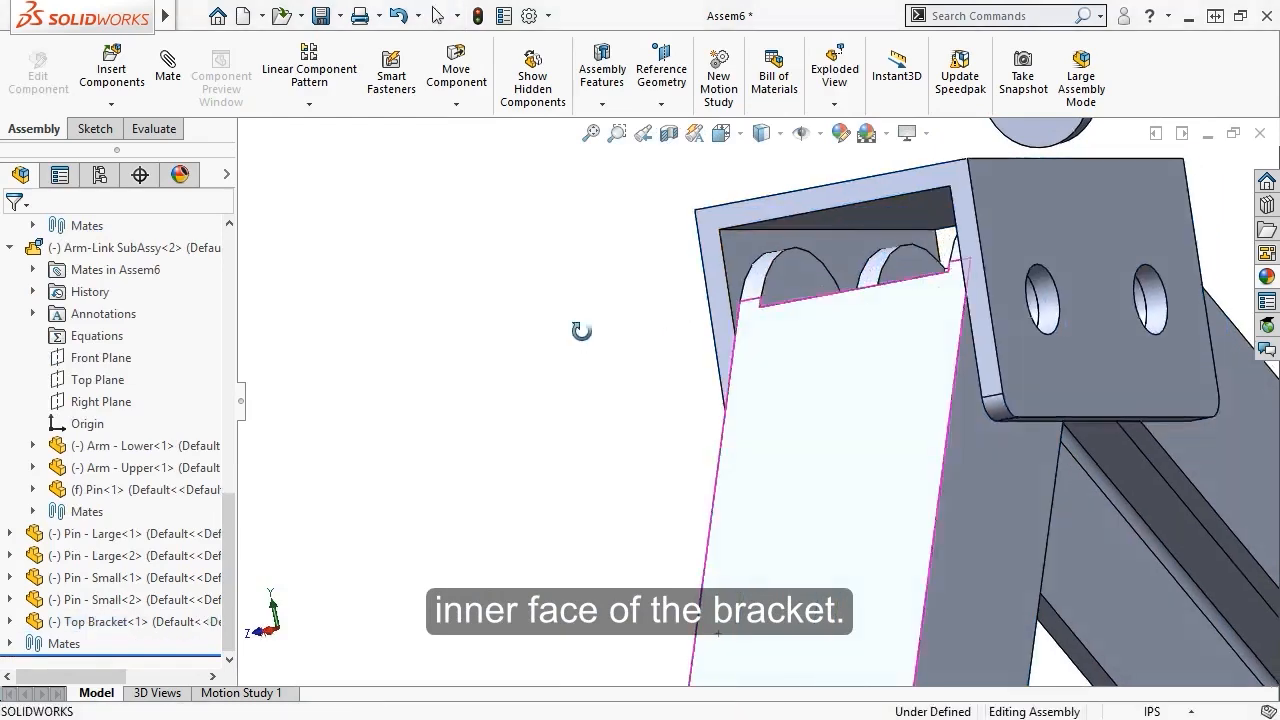
middle_drag(581, 331, 775, 413)
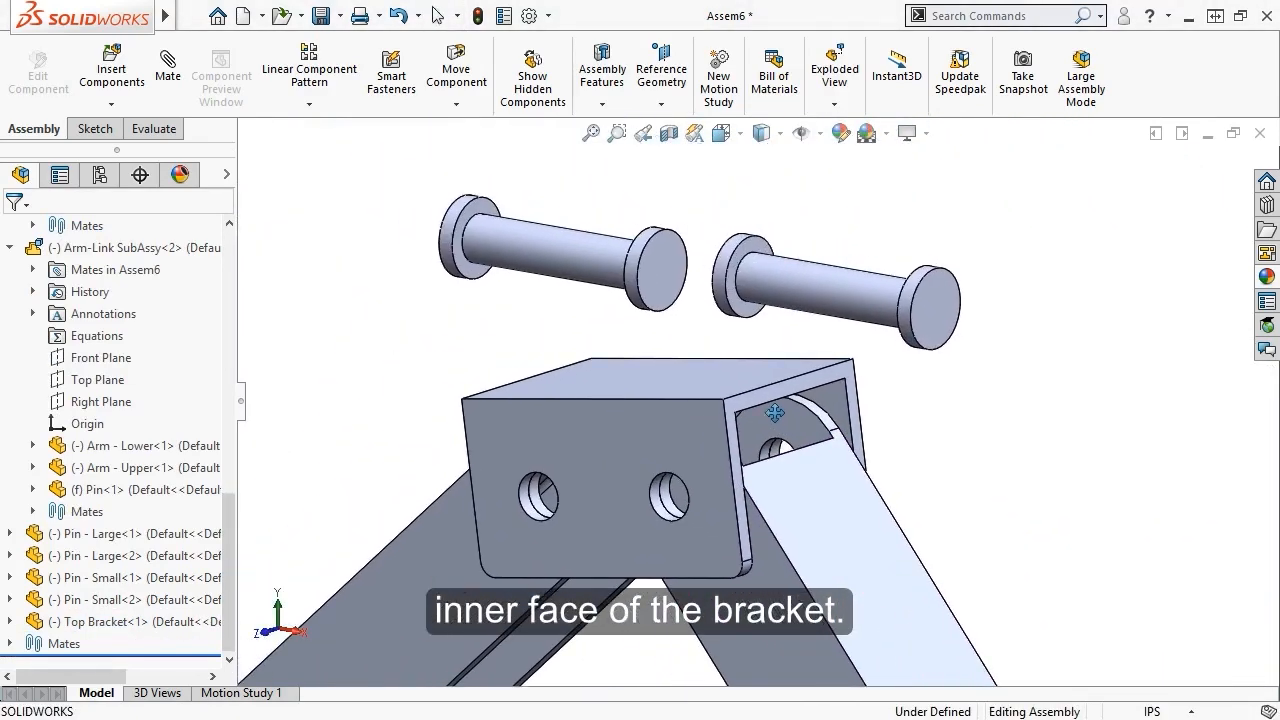
drag(740, 426, 795, 456)
Make the bracket's top face parallel to the assembly Top Plane and drag it to confirm it stays level
click(812, 451)
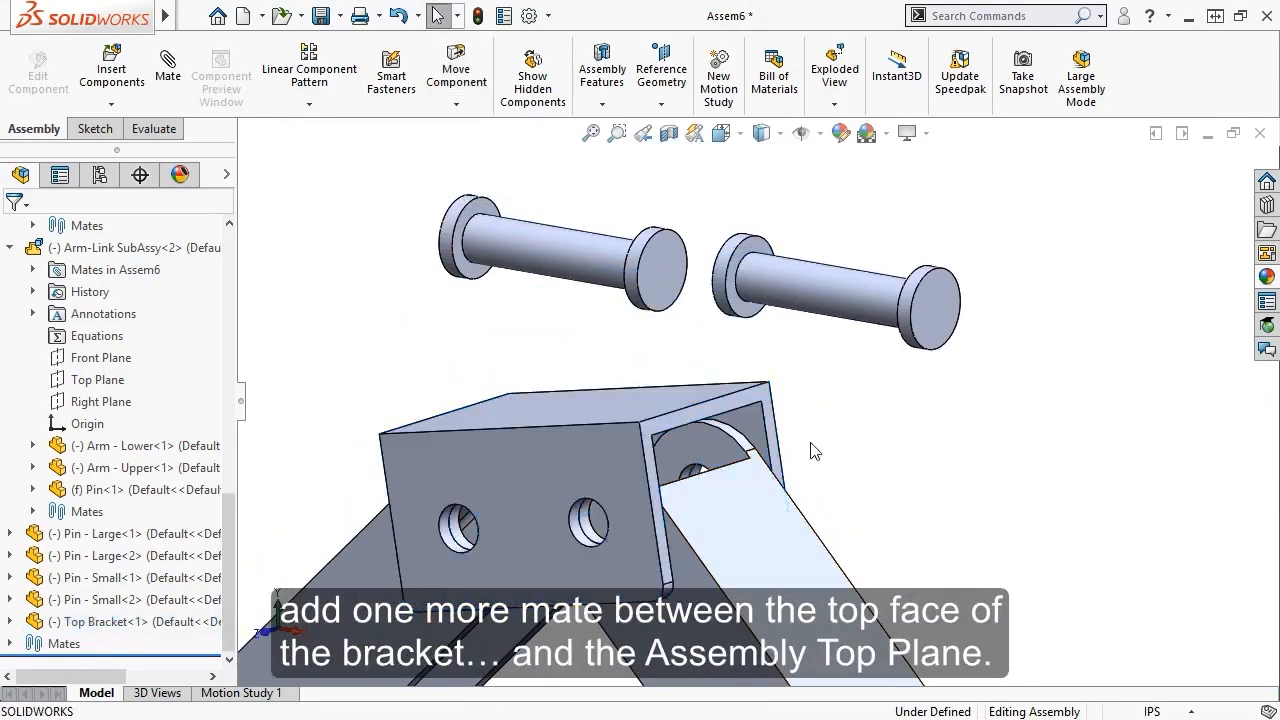
click(603, 405)
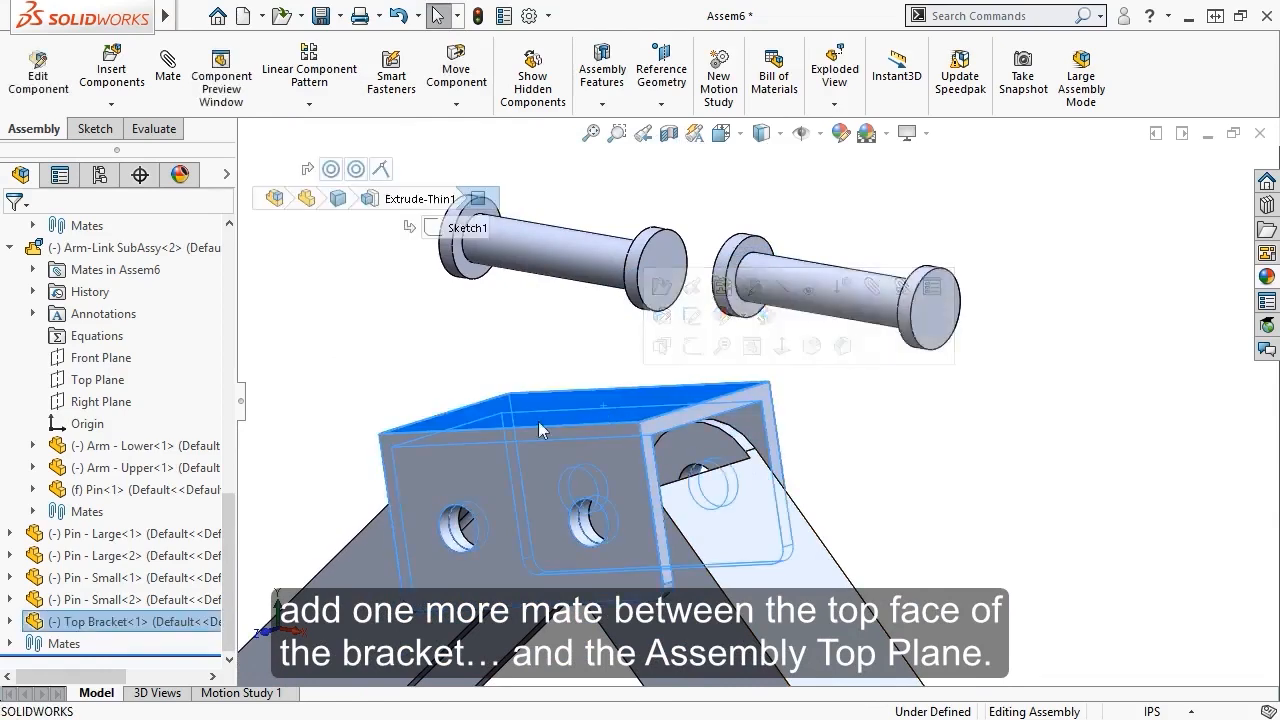
drag(228, 531, 232, 284)
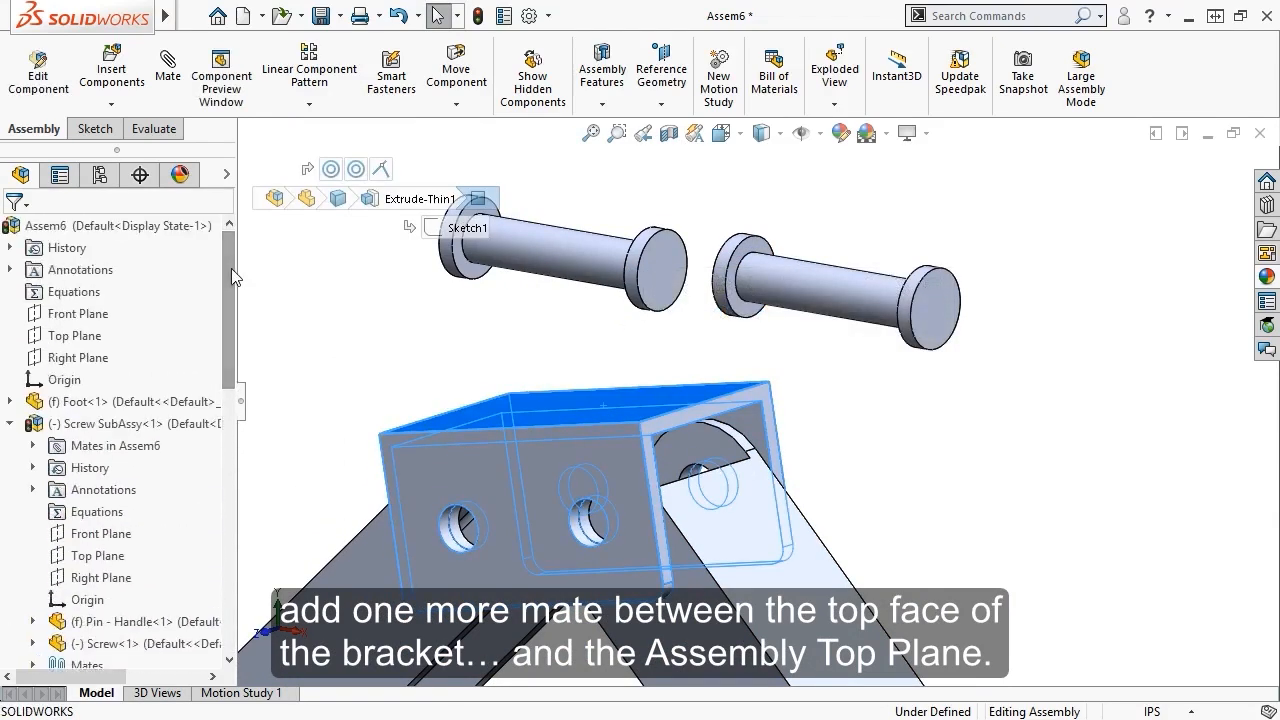
ctrl+click(95, 337)
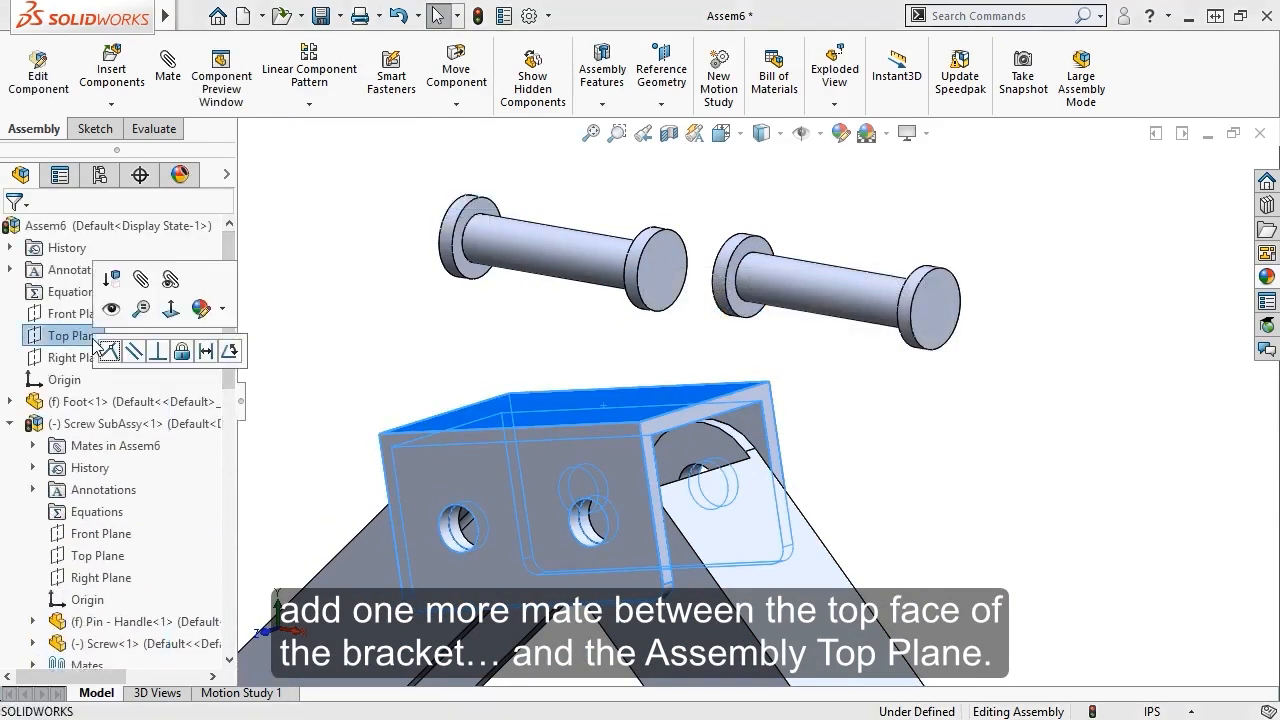
click(132, 352)
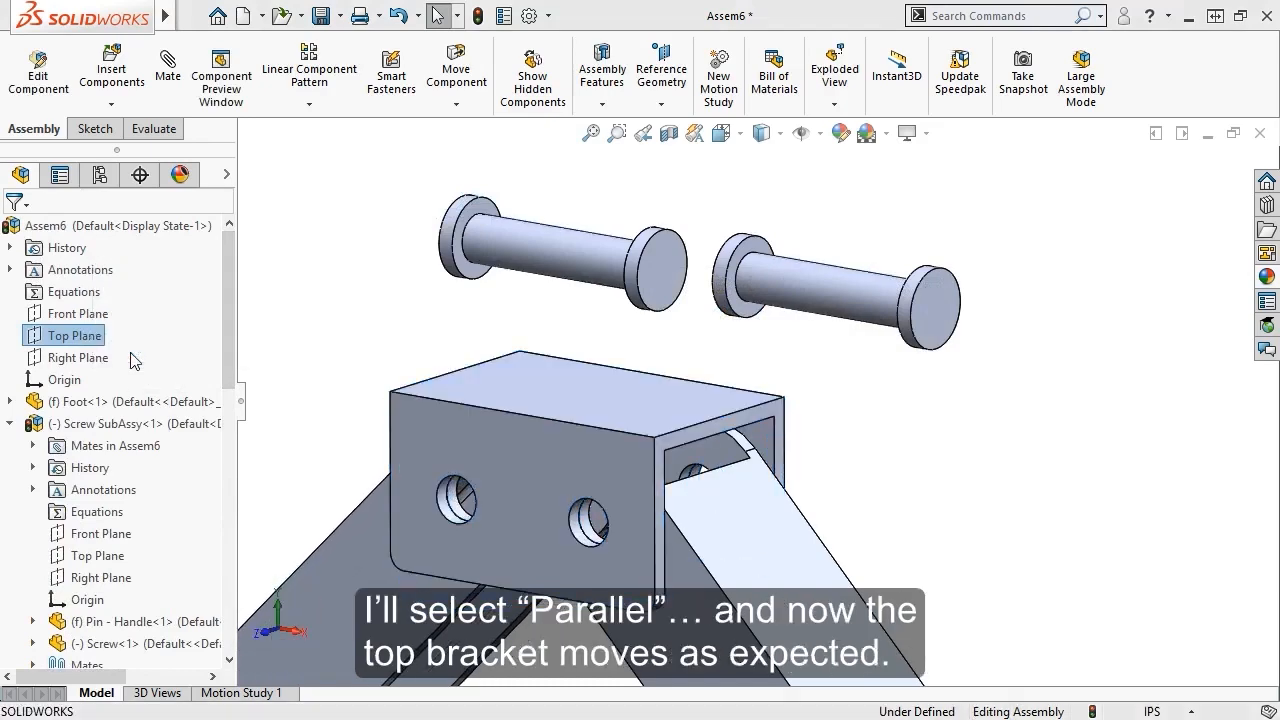
click(505, 440)
drag(505, 440, 539, 456)
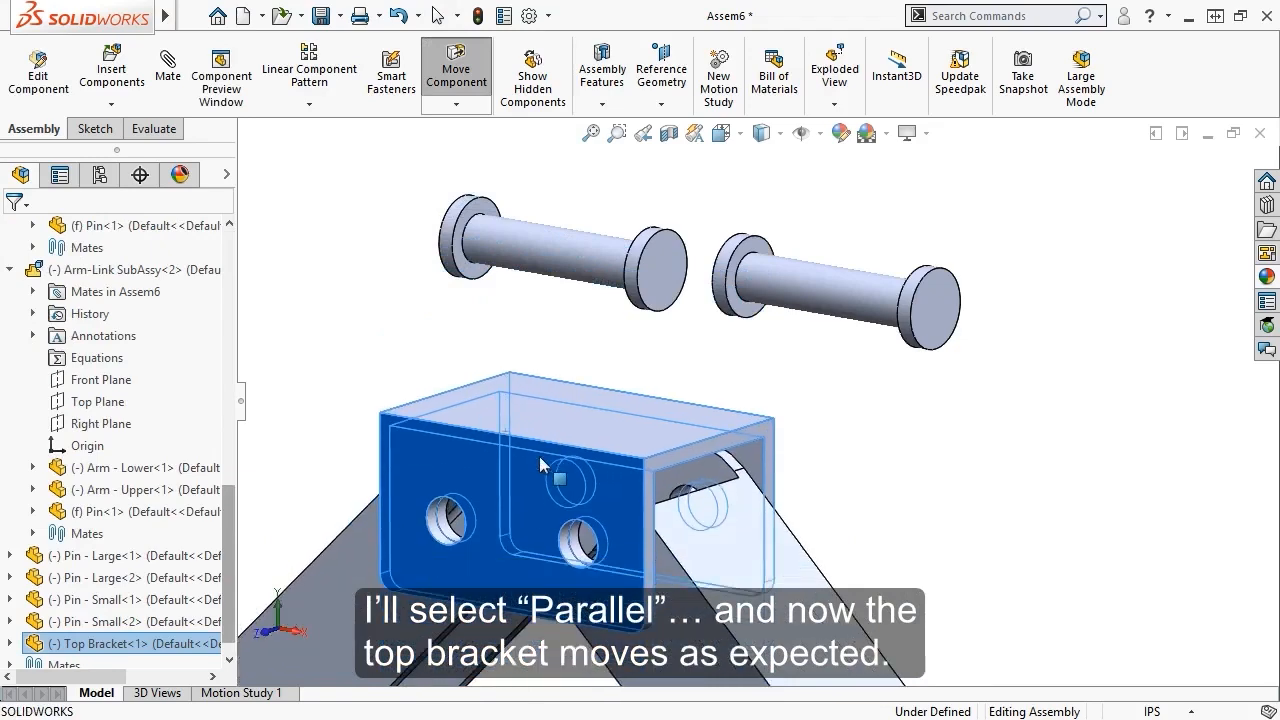
click(473, 331)
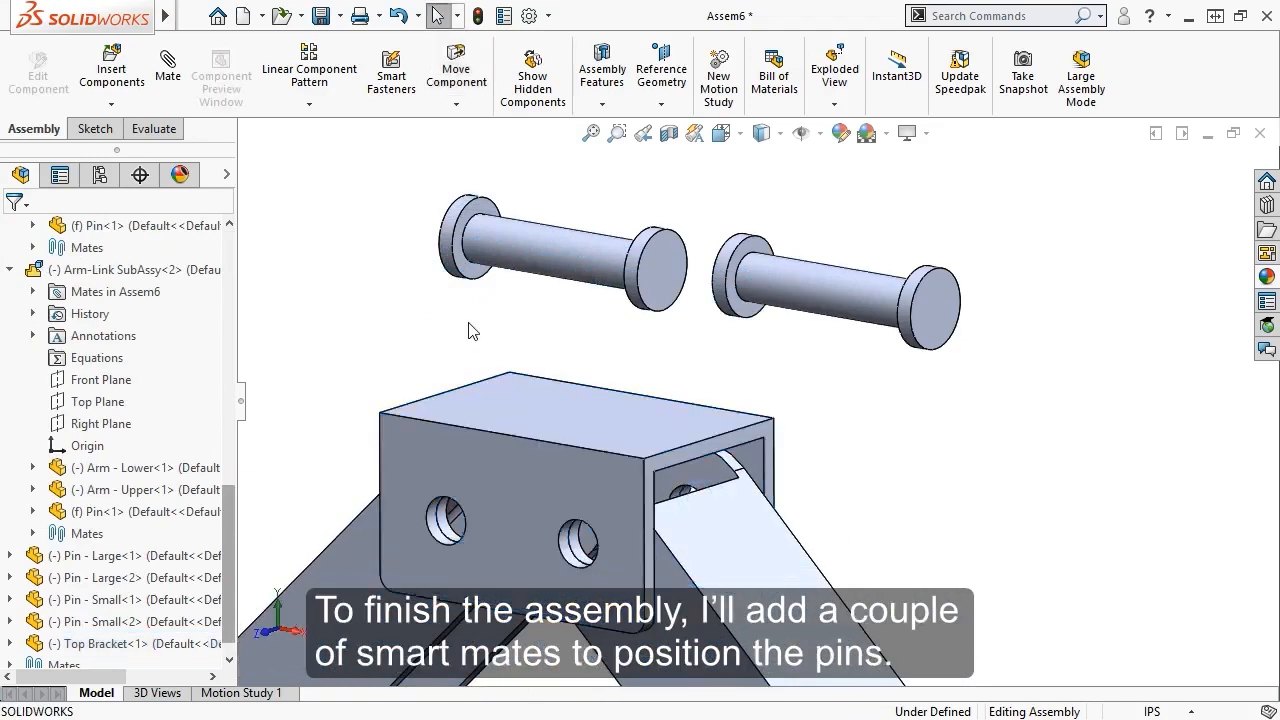
SmartMate the two small pins into the top bracket's left and right holes
alt+drag(470, 268, 427, 509)
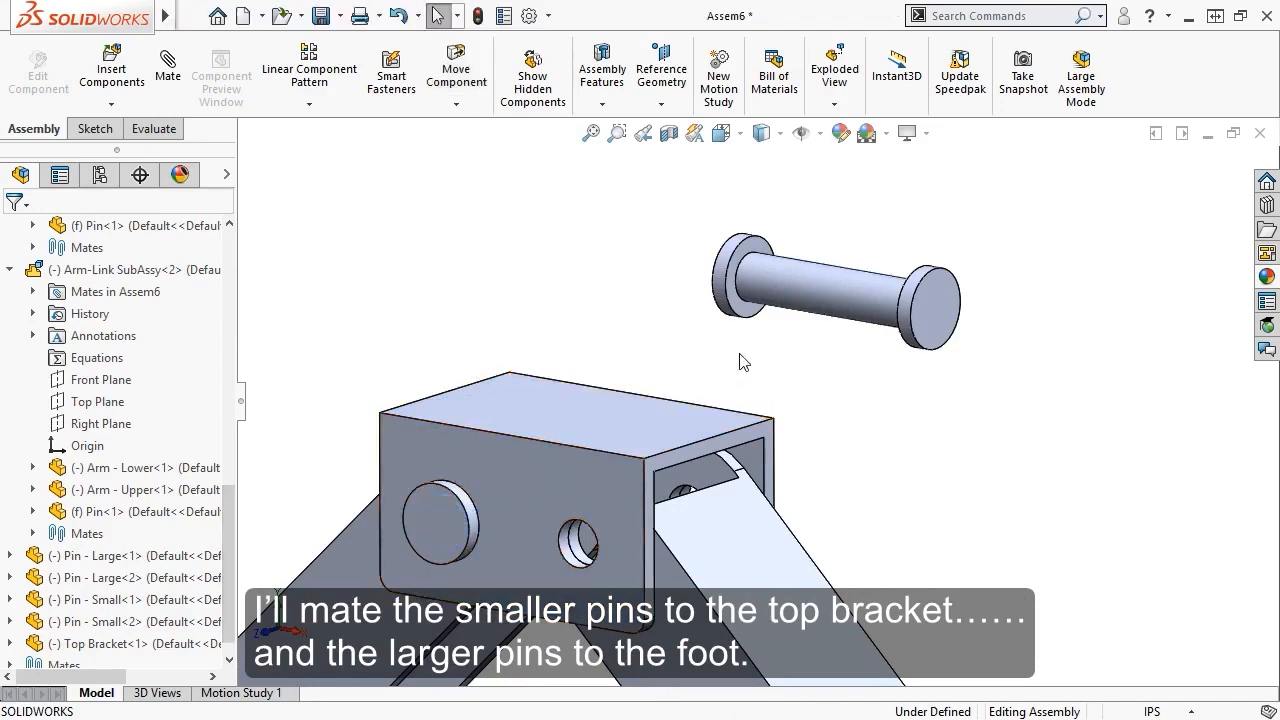
alt+drag(745, 307, 567, 530)
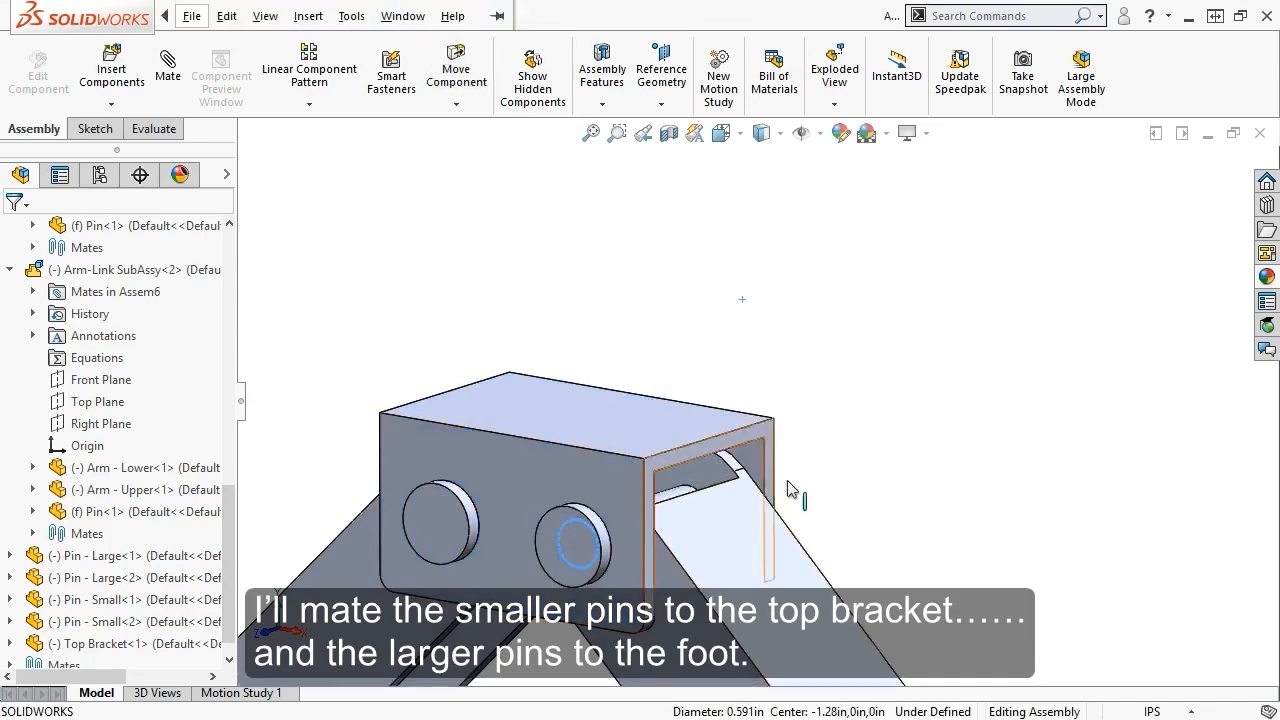
scroll(846, 481, up, 3)
scroll(846, 481, up, 5)
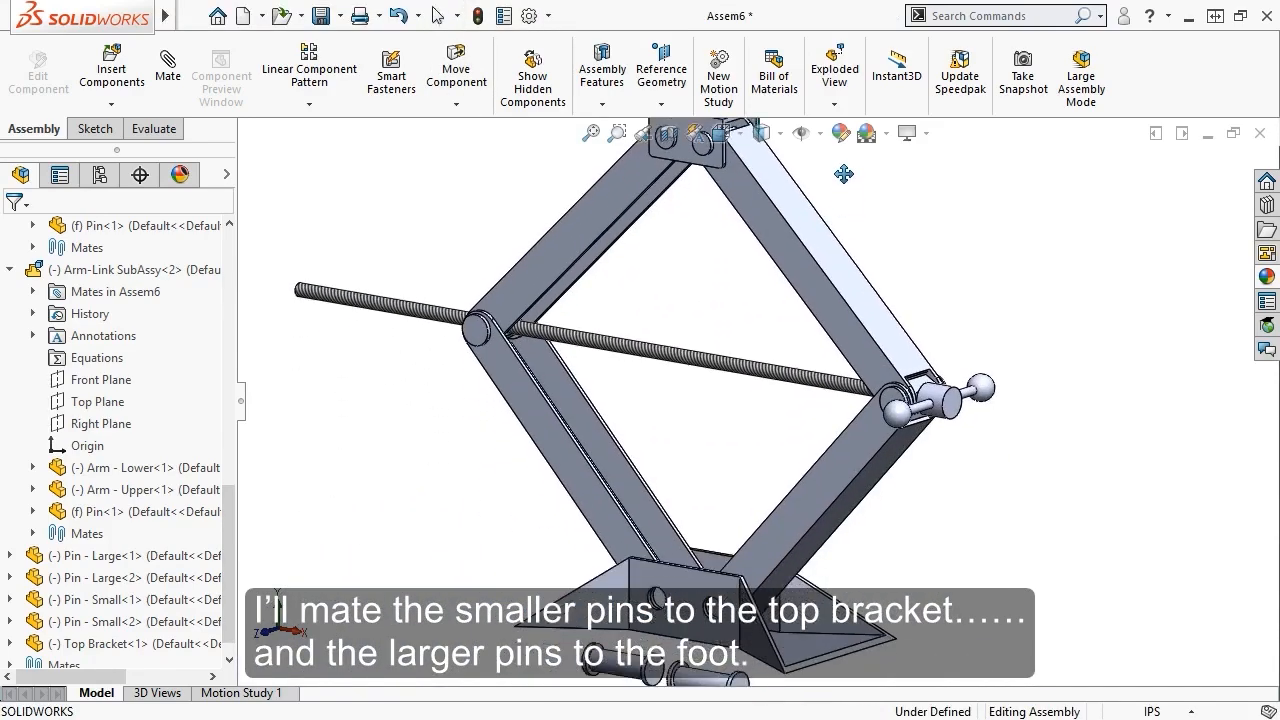
scroll(758, 534, down, 6)
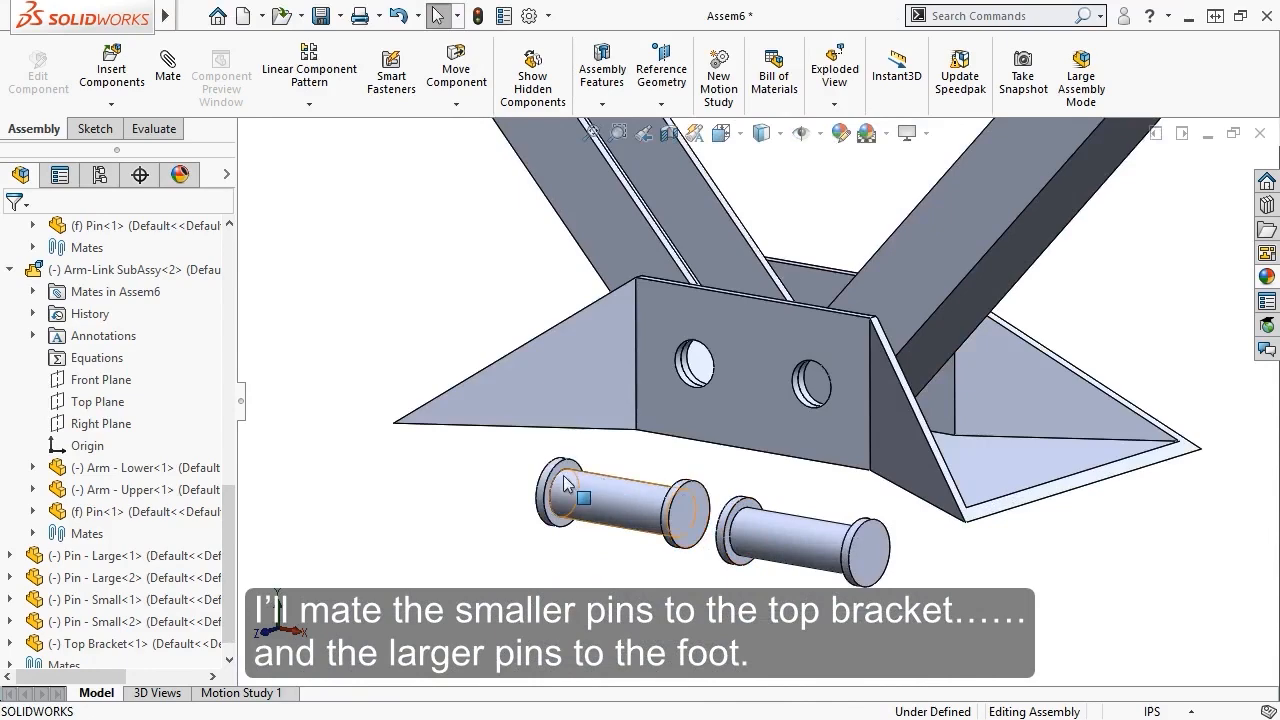
Insert the two large pins into the foot's holes and drag an upper arm to test
alt+drag(561, 482, 688, 390)
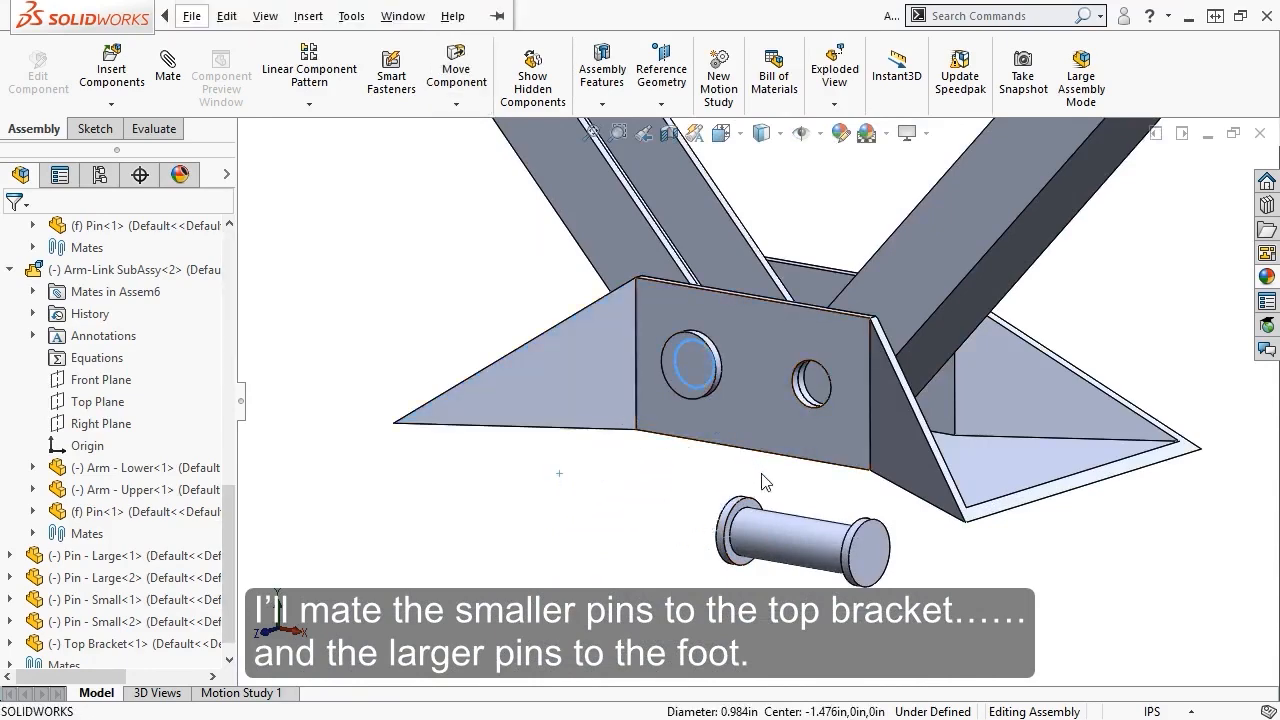
scroll(768, 500, down, 2)
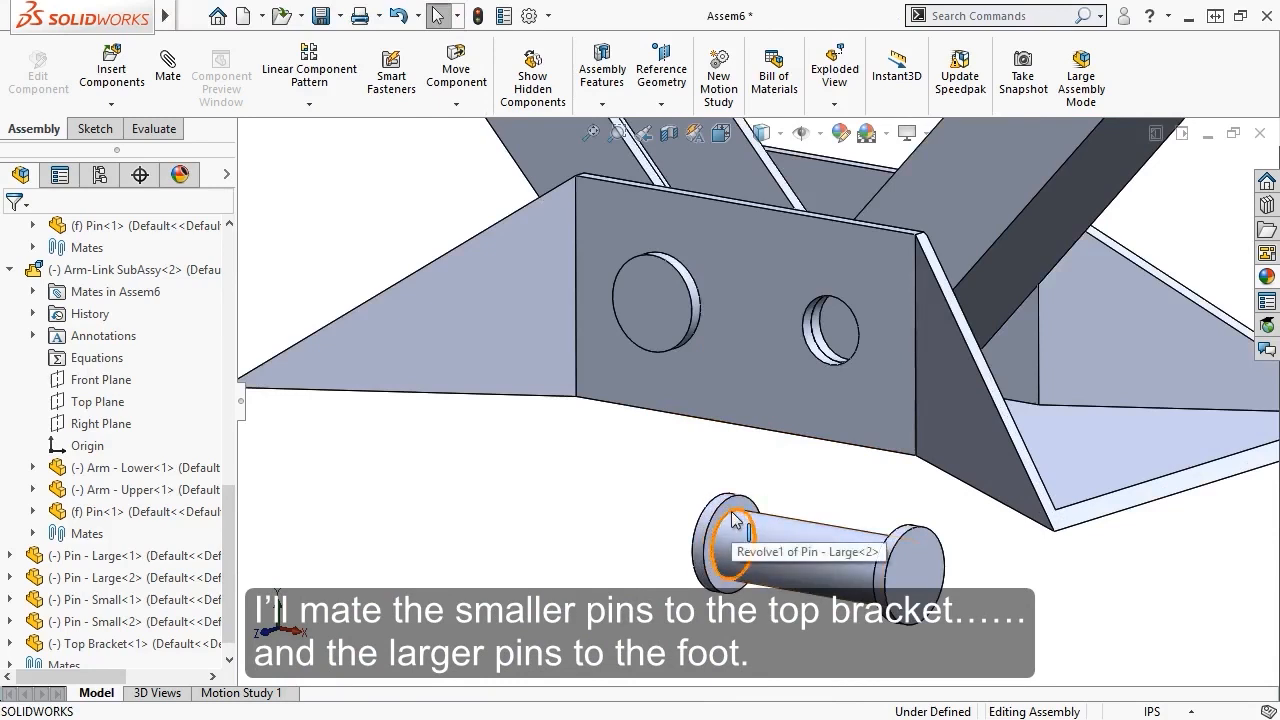
alt+drag(735, 511, 827, 365)
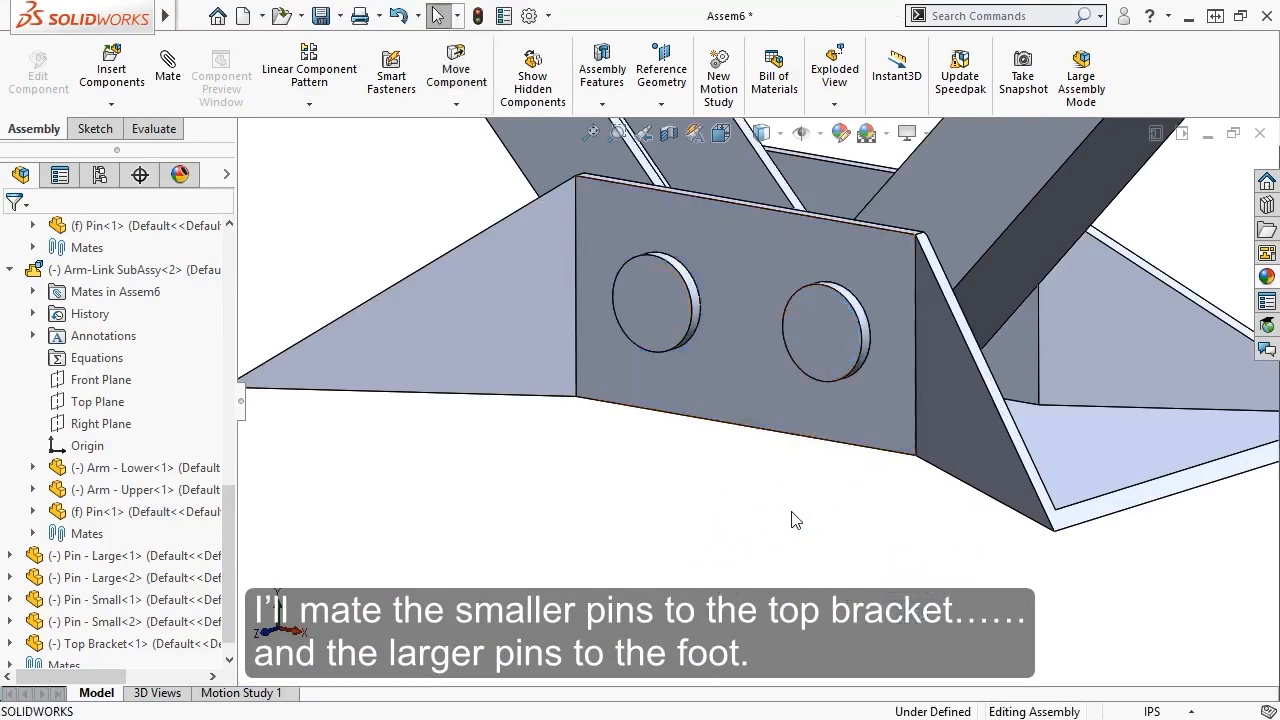
key(f)
scroll(777, 377, down, 3)
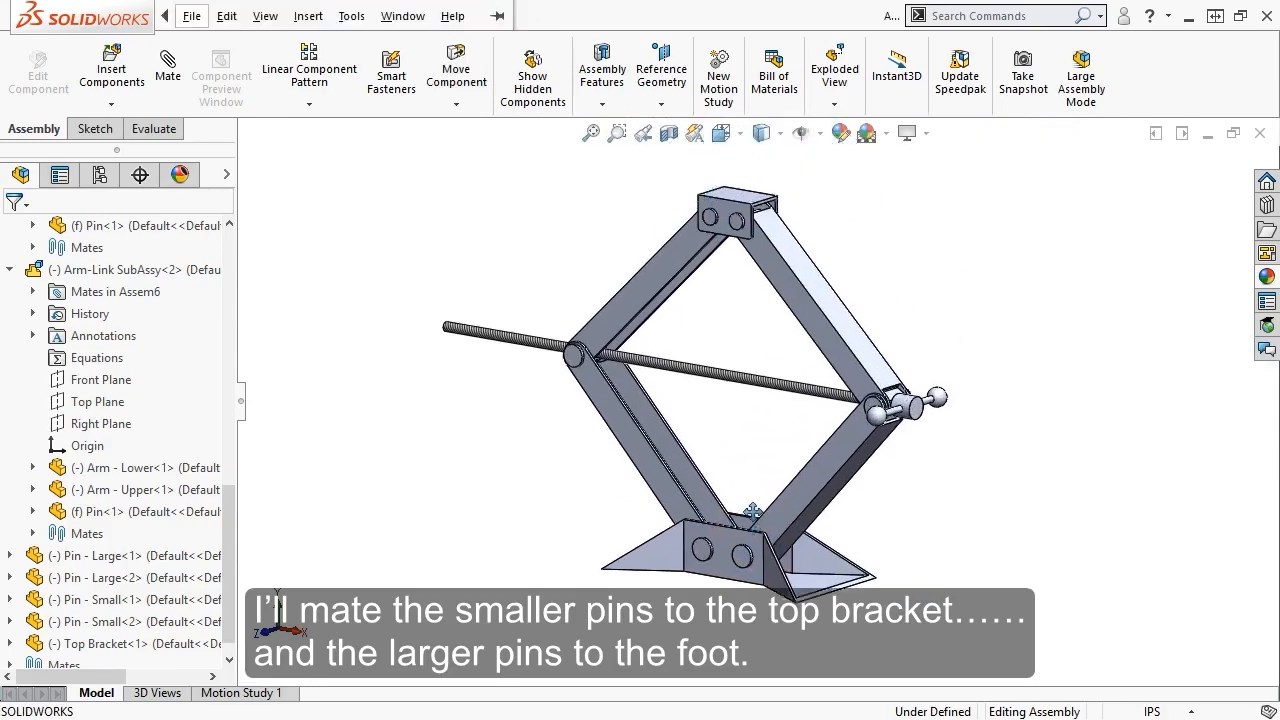
drag(810, 368, 809, 328)
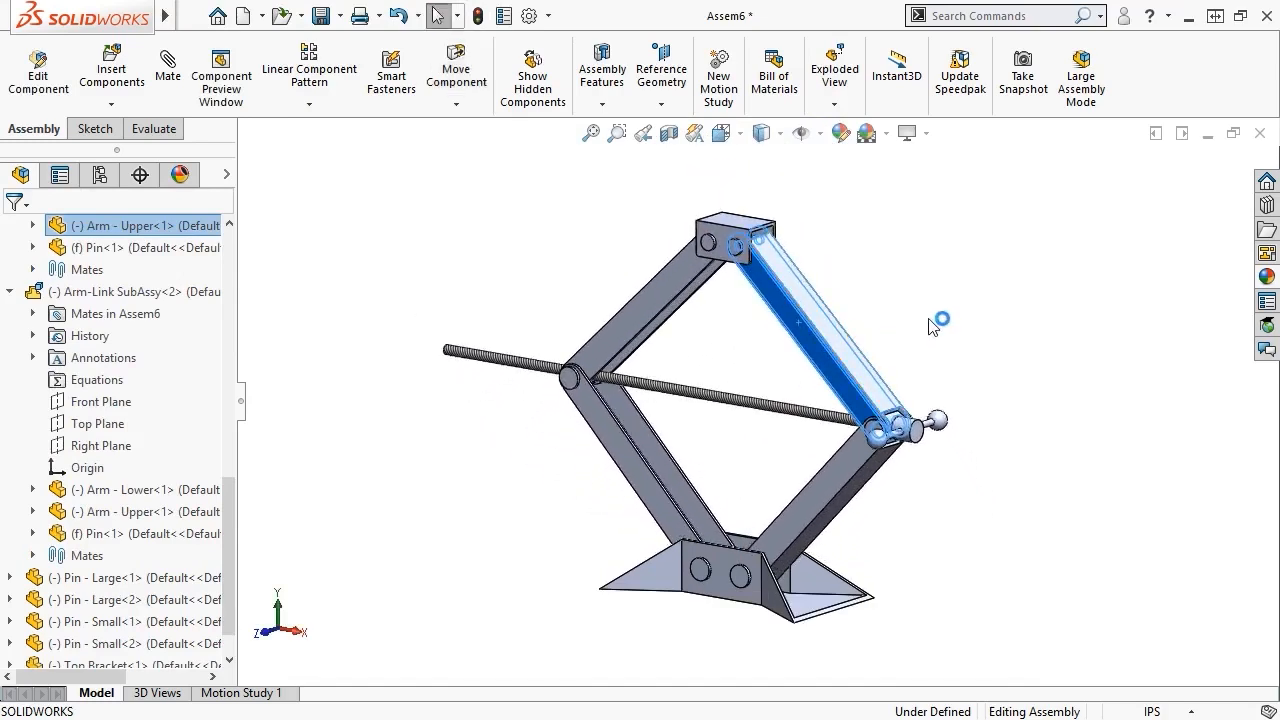